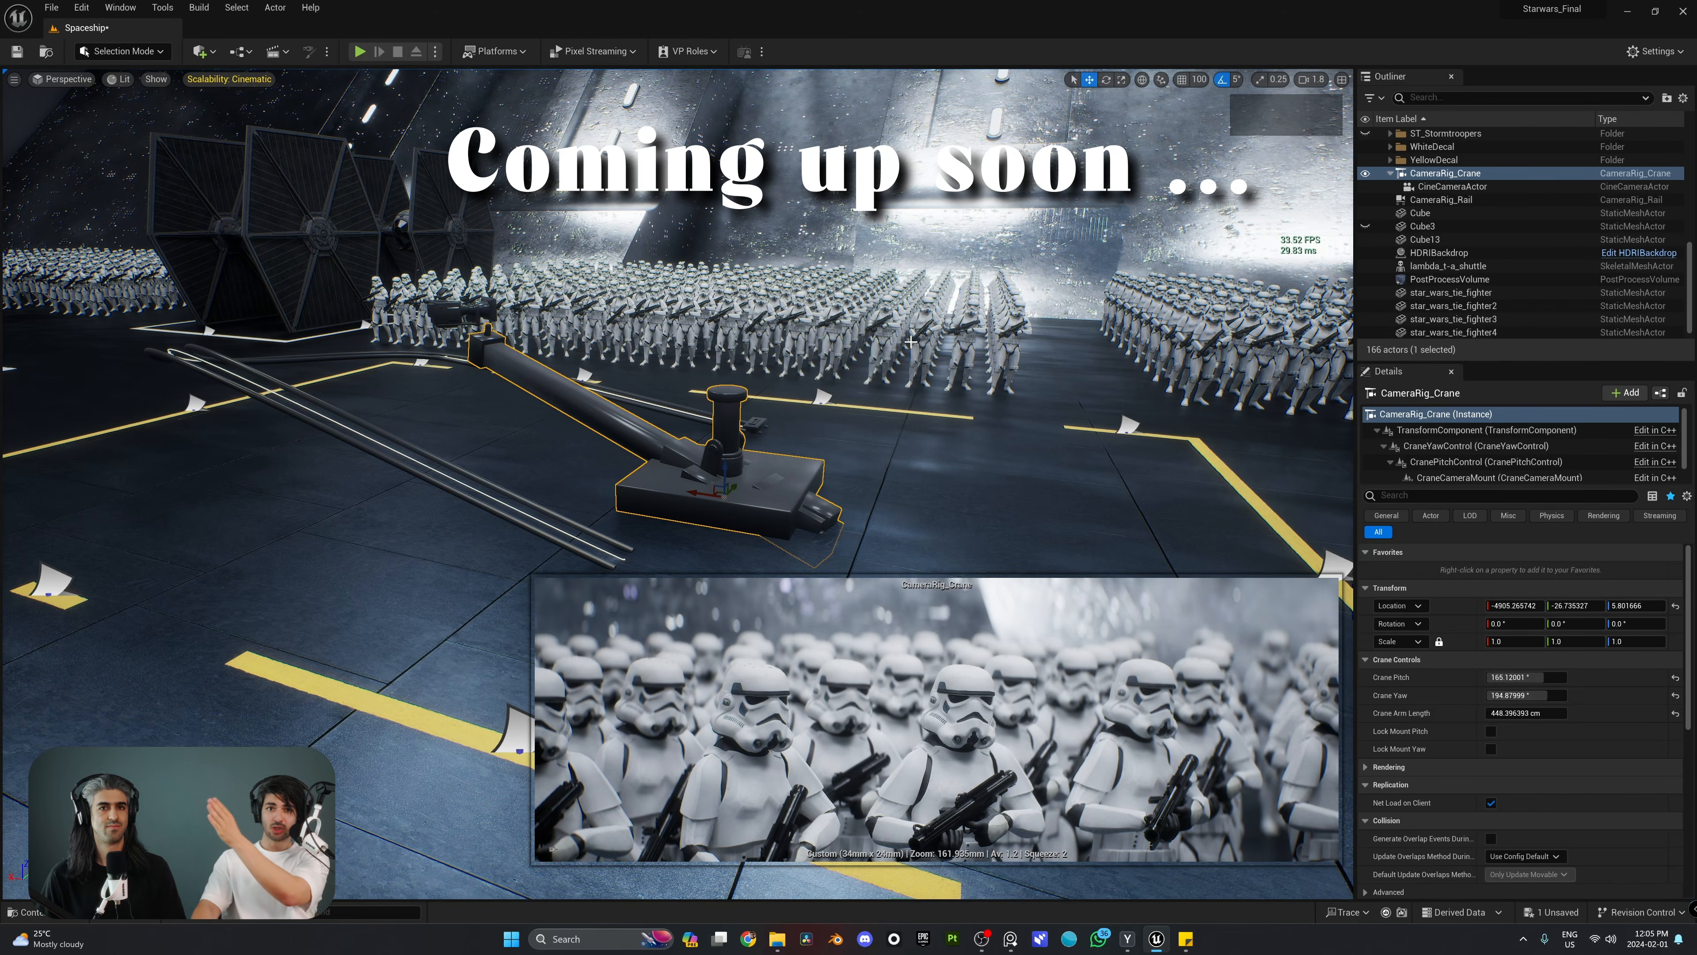
mouse_move(1521, 677)
left_mouse_down()
mouse_move(1518, 696)
mouse_move(1450, 695)
mouse_move(1563, 714)
mouse_move(1493, 696)
left_mouse_up()
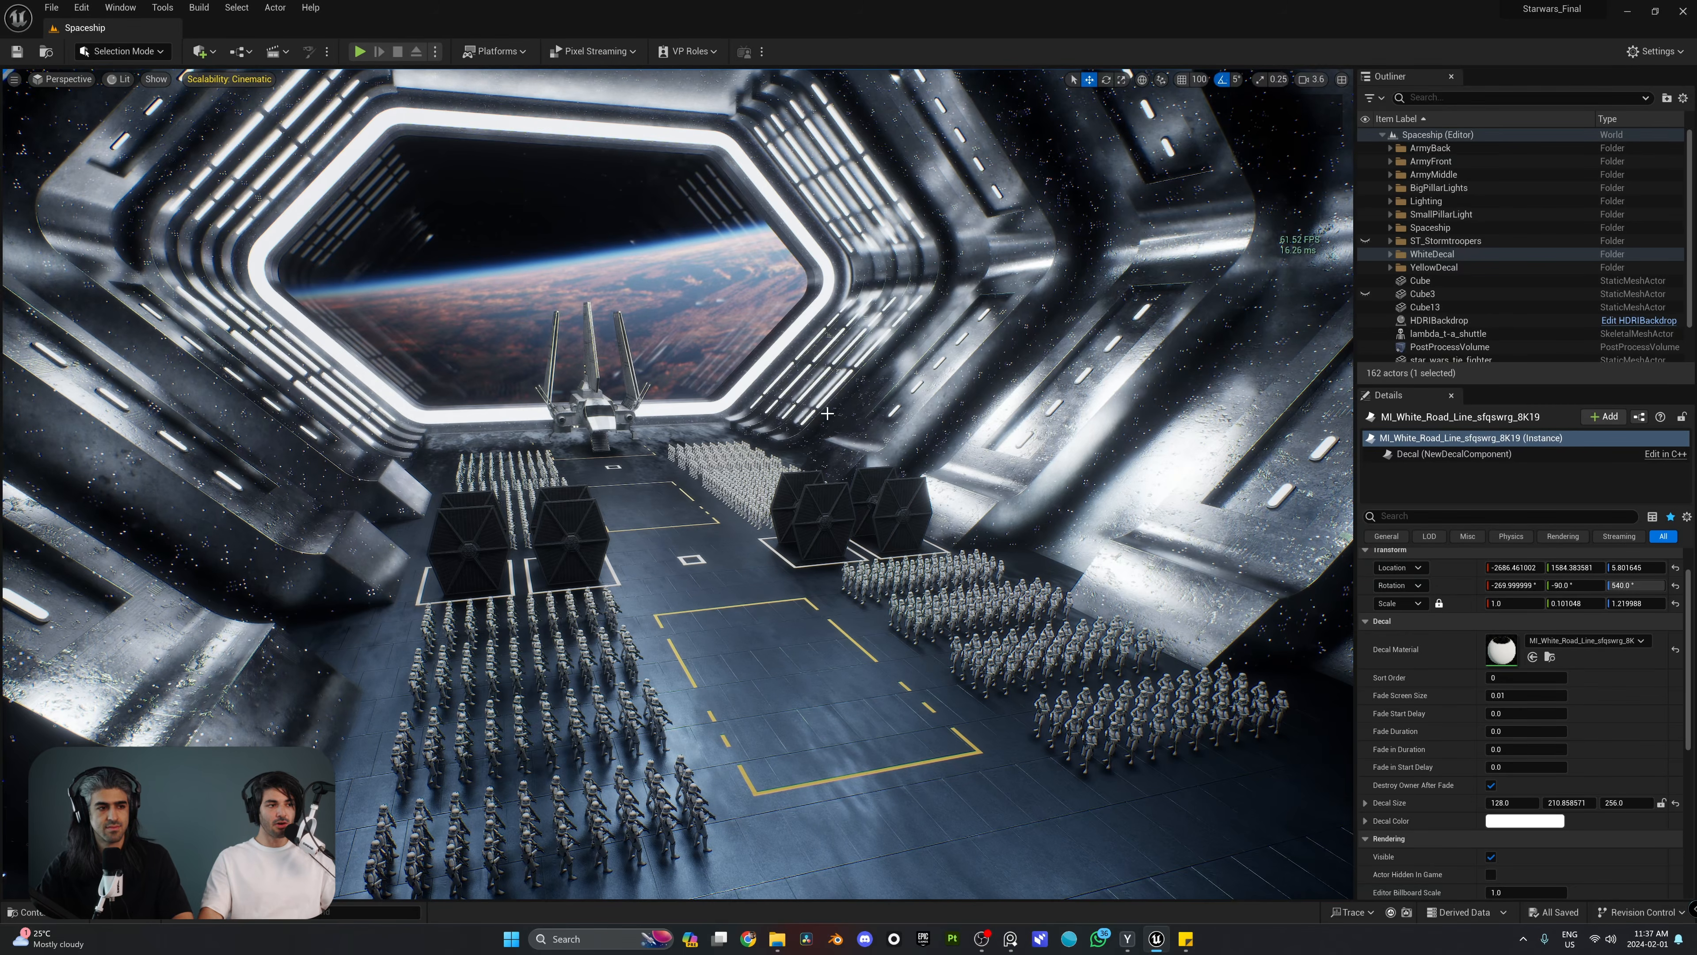
Step: Examine the hangar scene from several viewpoints, including the shuttle, the TIE fighters and the stormtrooper formations
mouse_move(908, 407)
right_mouse_down()
mouse_move(865, 400)
mouse_move(886, 381)
mouse_move(988, 428)
mouse_move(955, 441)
mouse_move(809, 417)
mouse_move(897, 418)
right_mouse_up()
key("w")
key("e")
key("q")
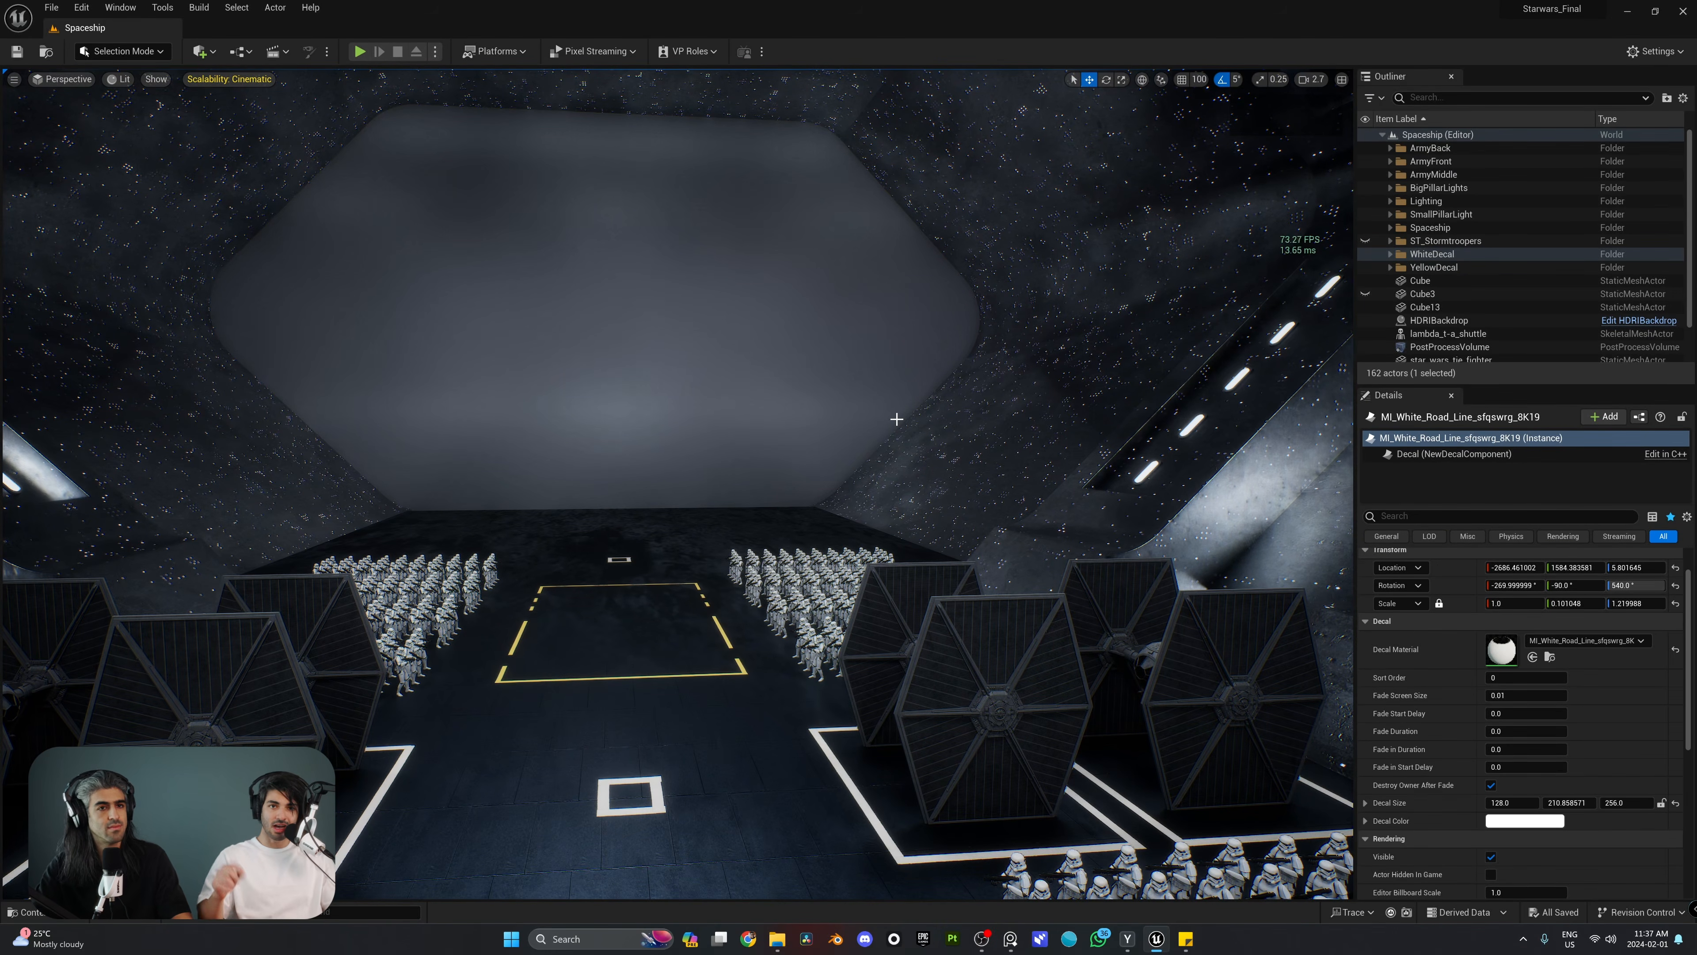
right_click_drag(831, 447, 1153, 421)
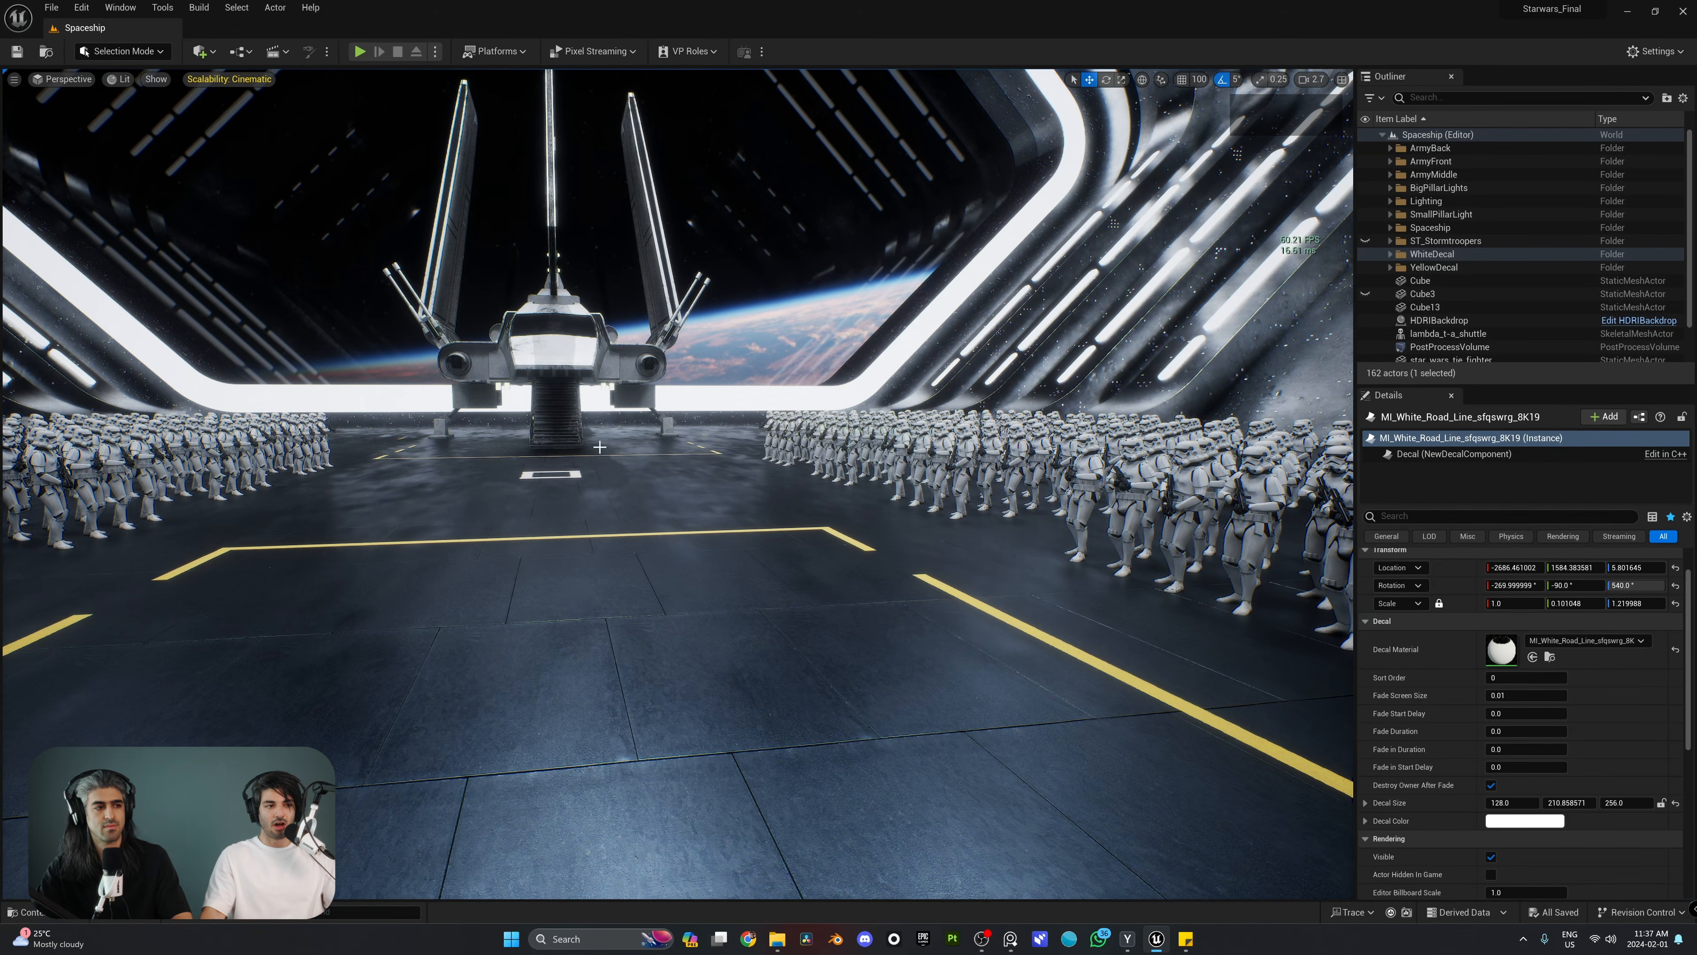
right_click_drag(599, 446, 619, 456)
key("w")
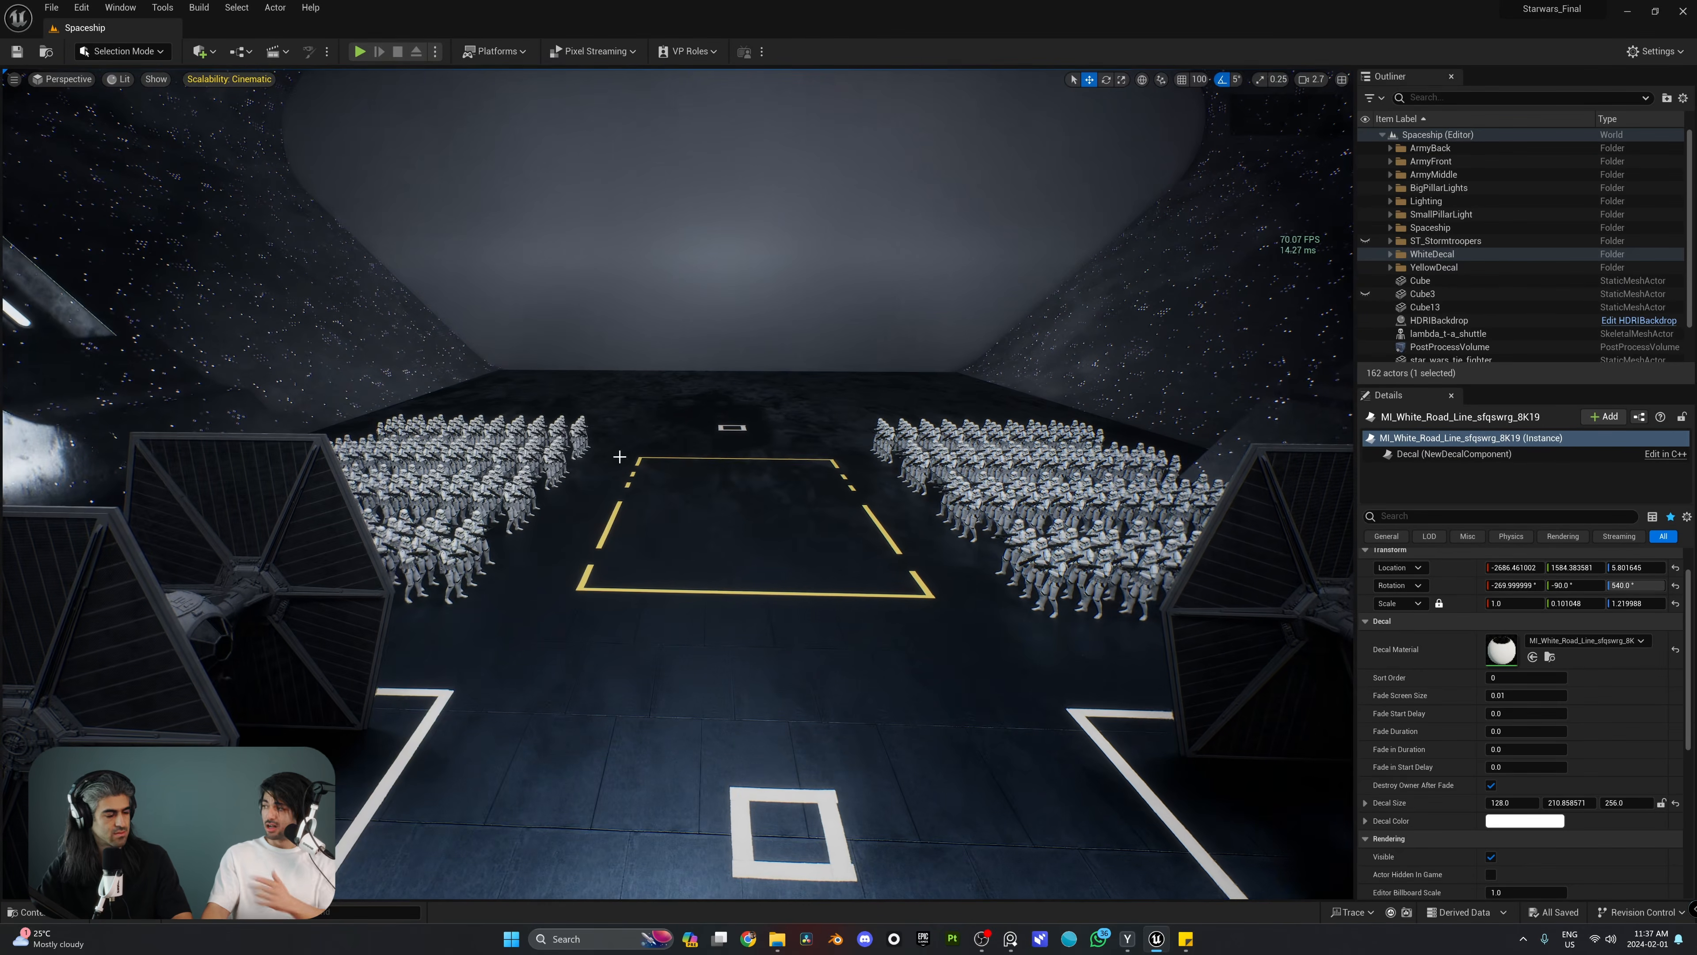
key("e")
right_click_drag(618, 519, 640, 531)
key("a")
key("e")
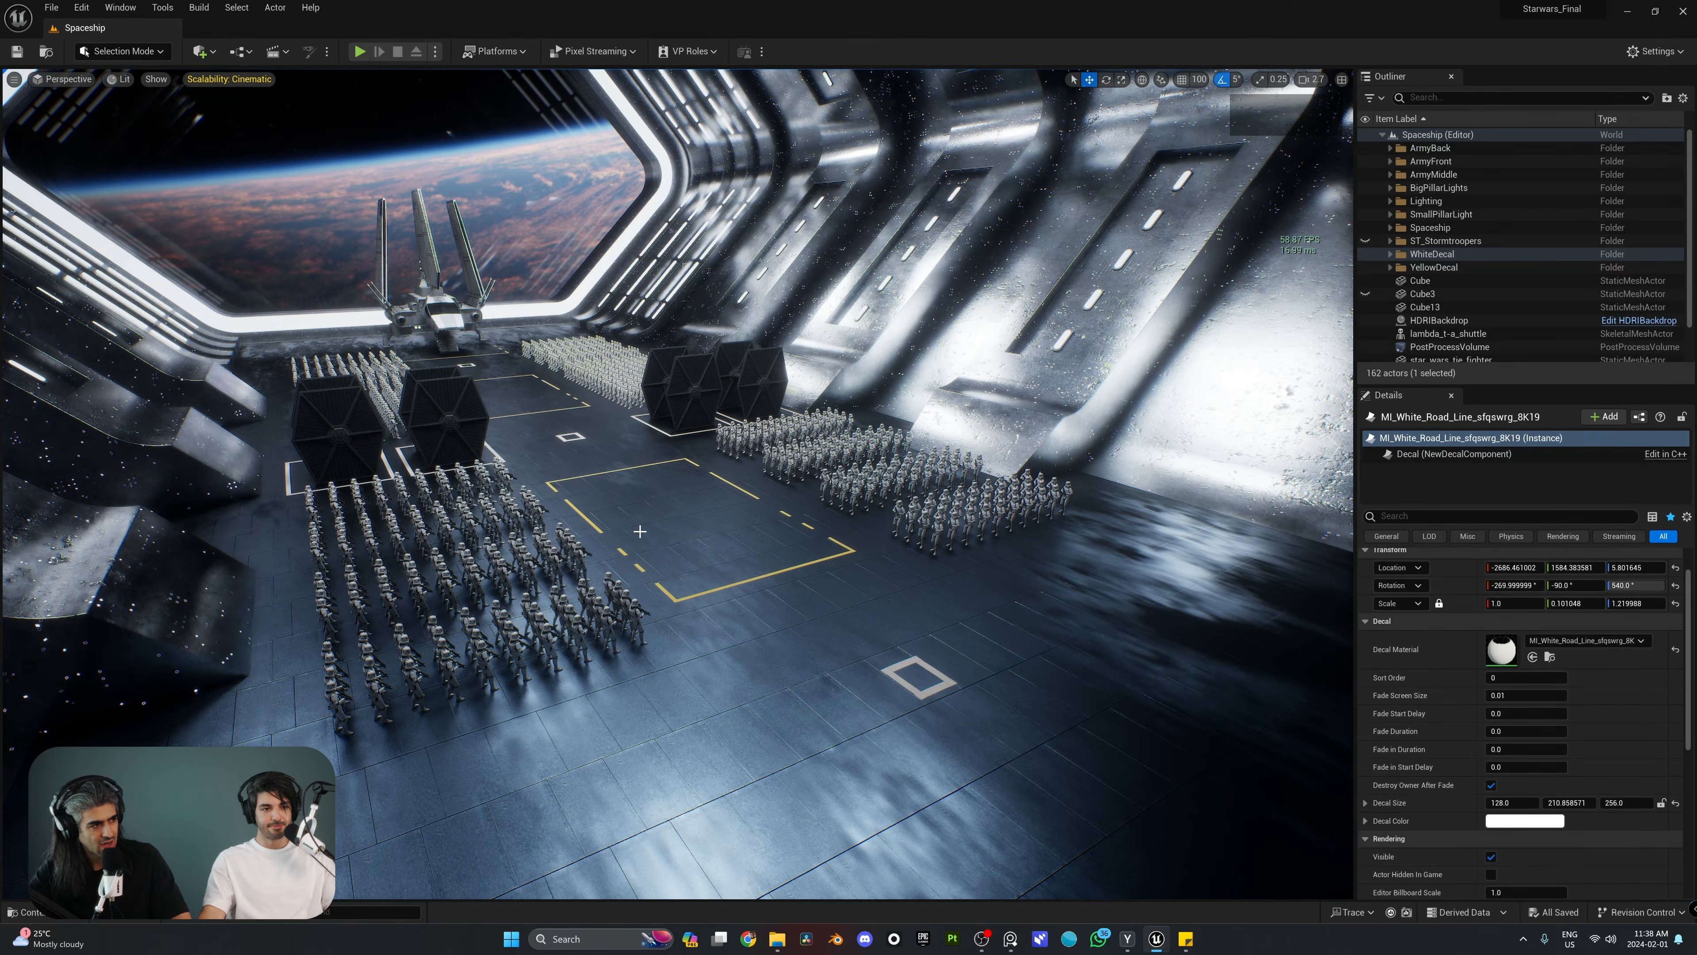
right_click_drag(640, 531, 640, 532)
key("d")
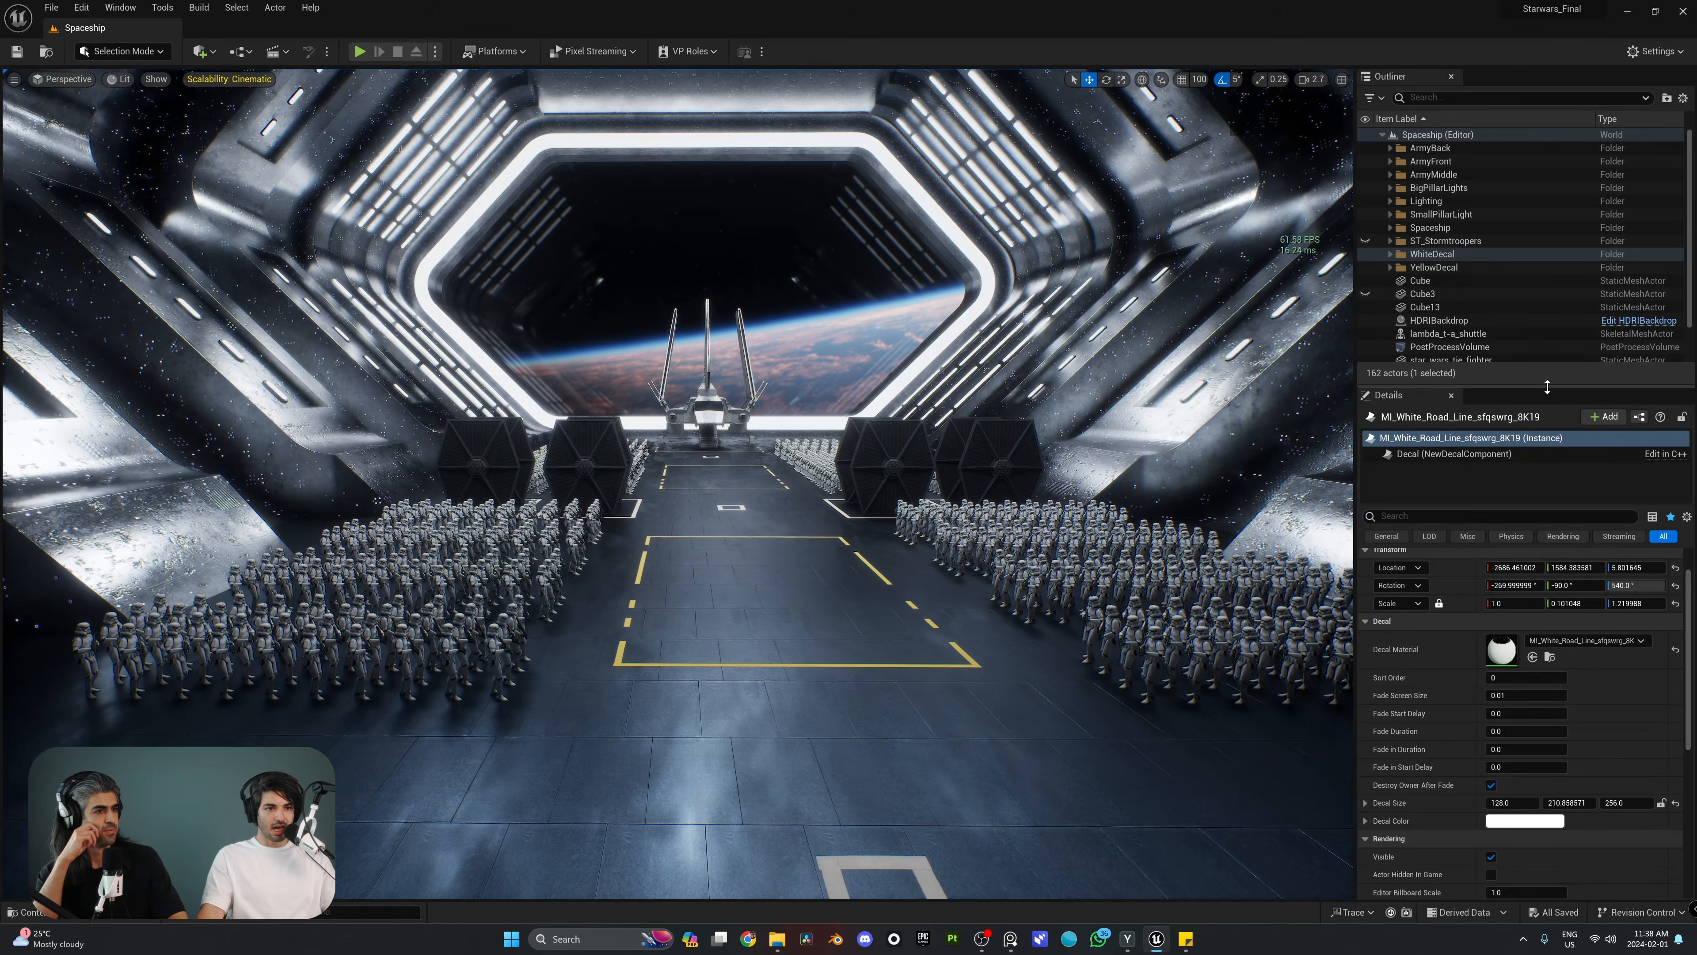
Step: Enlarge the Outliner and place a Cine Camera Actor on the hangar floor inside the yellow-outlined rectangle
left_click_drag(1548, 385, 1549, 500)
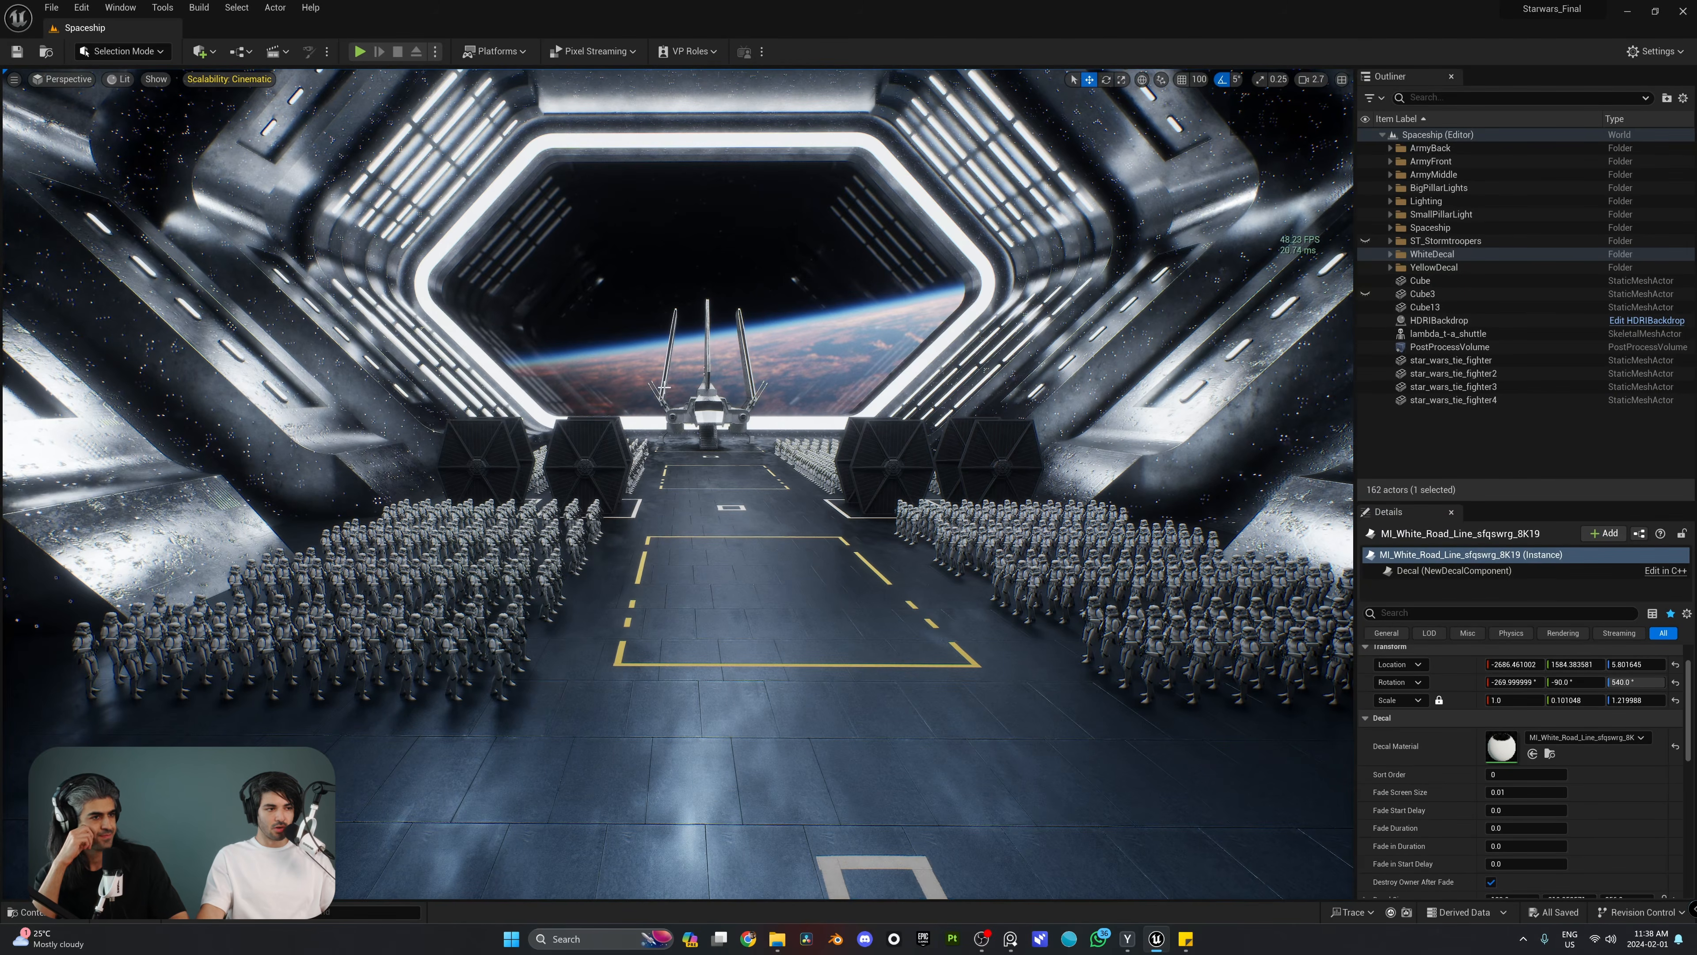
left_click(208, 52)
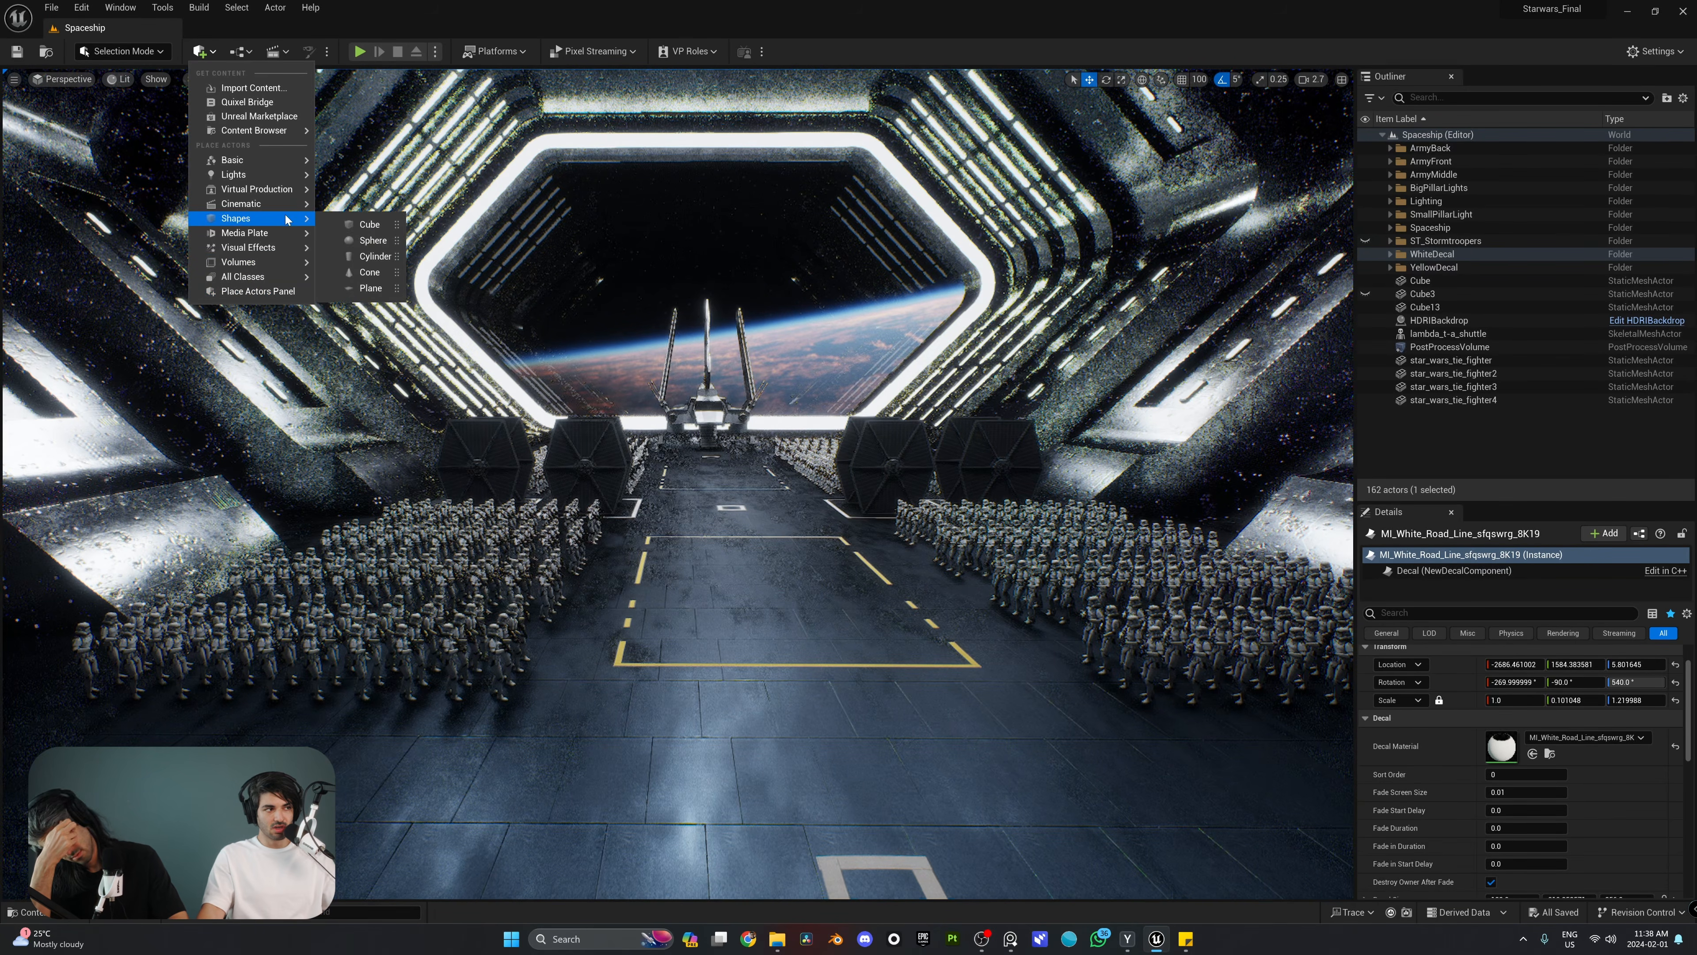
mouse_move(276, 211)
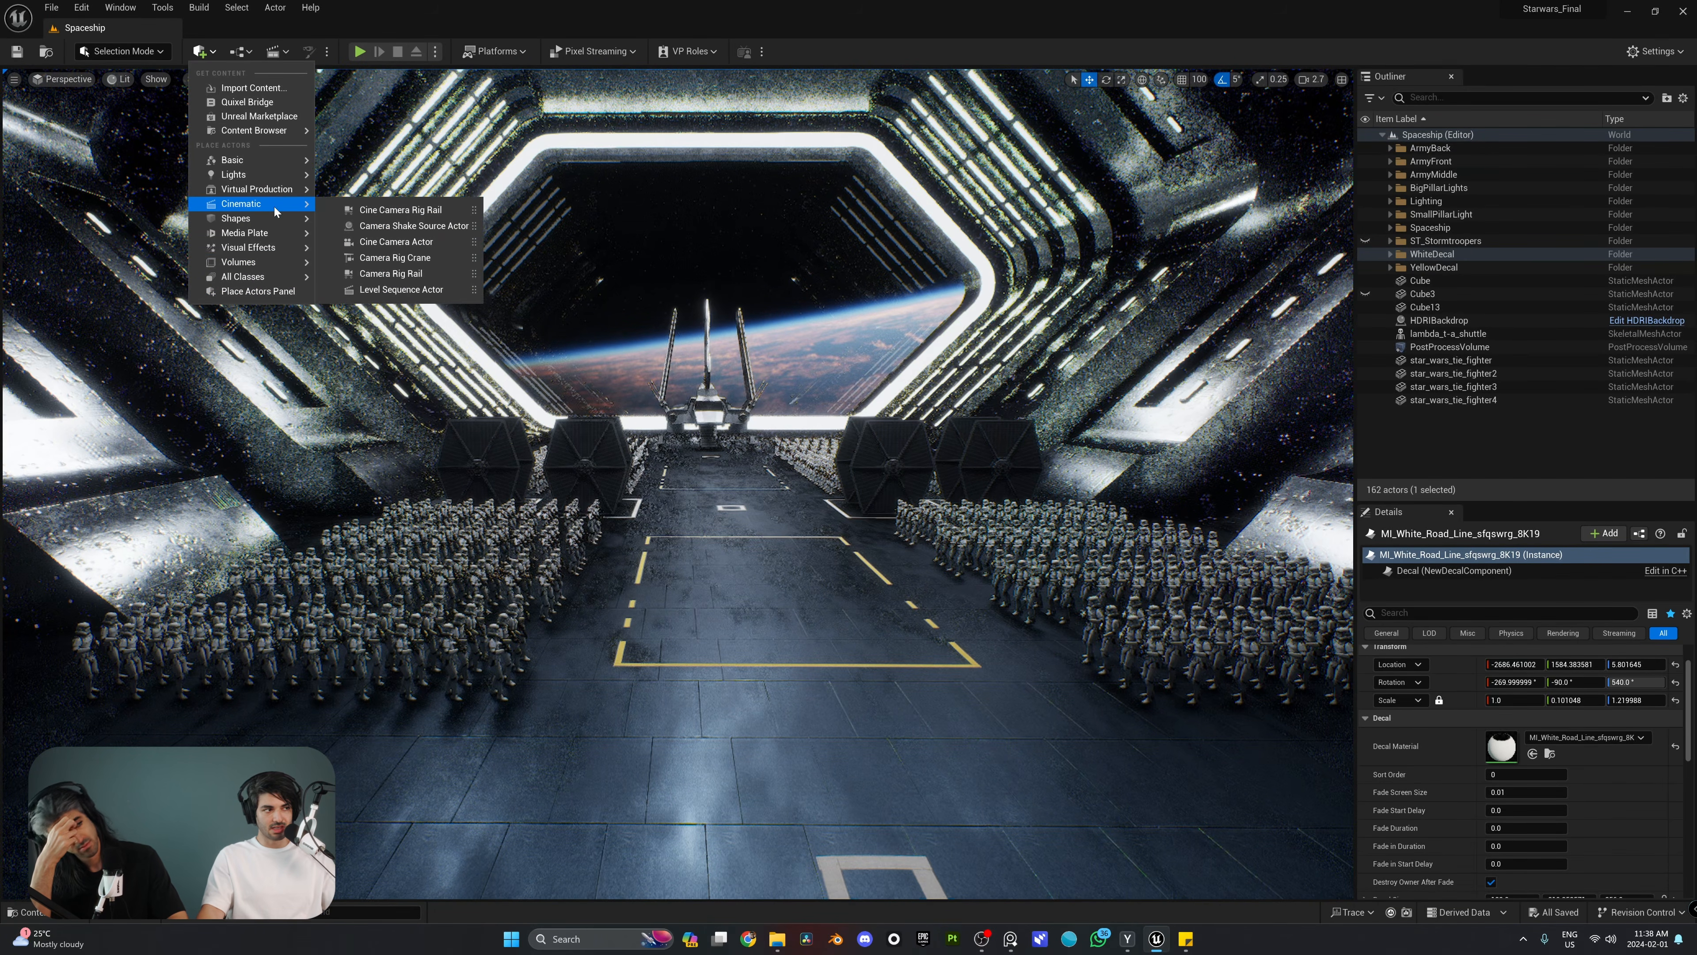
left_click(426, 242)
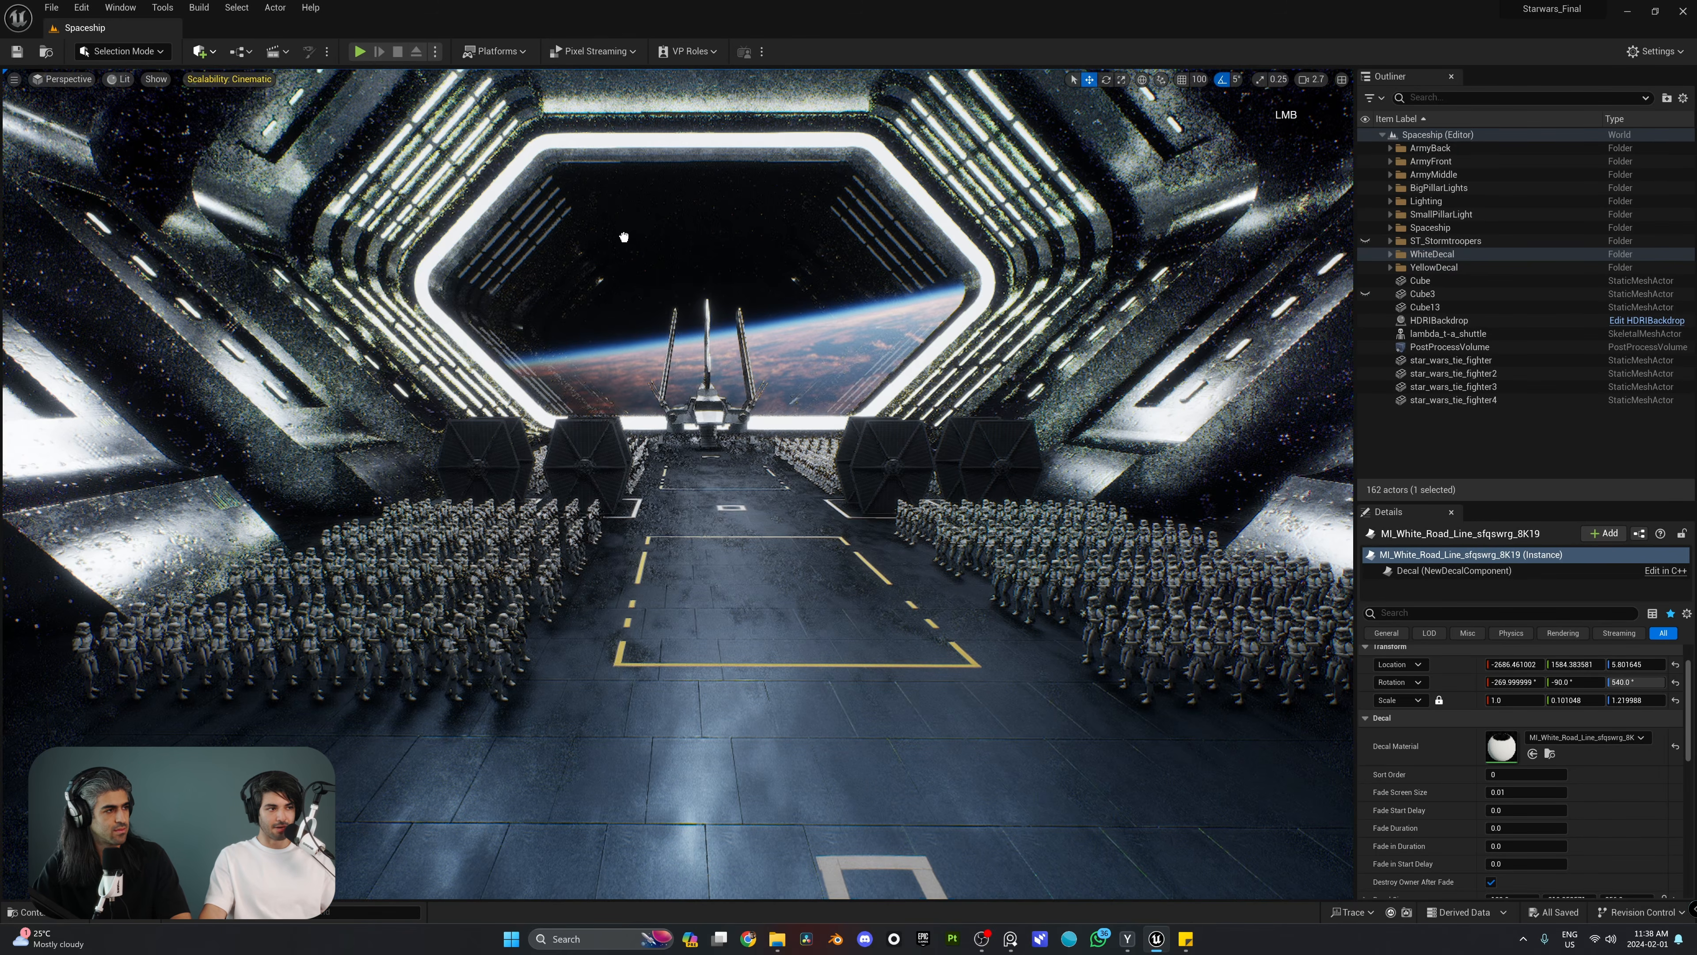
left_click_drag(766, 594, 766, 593)
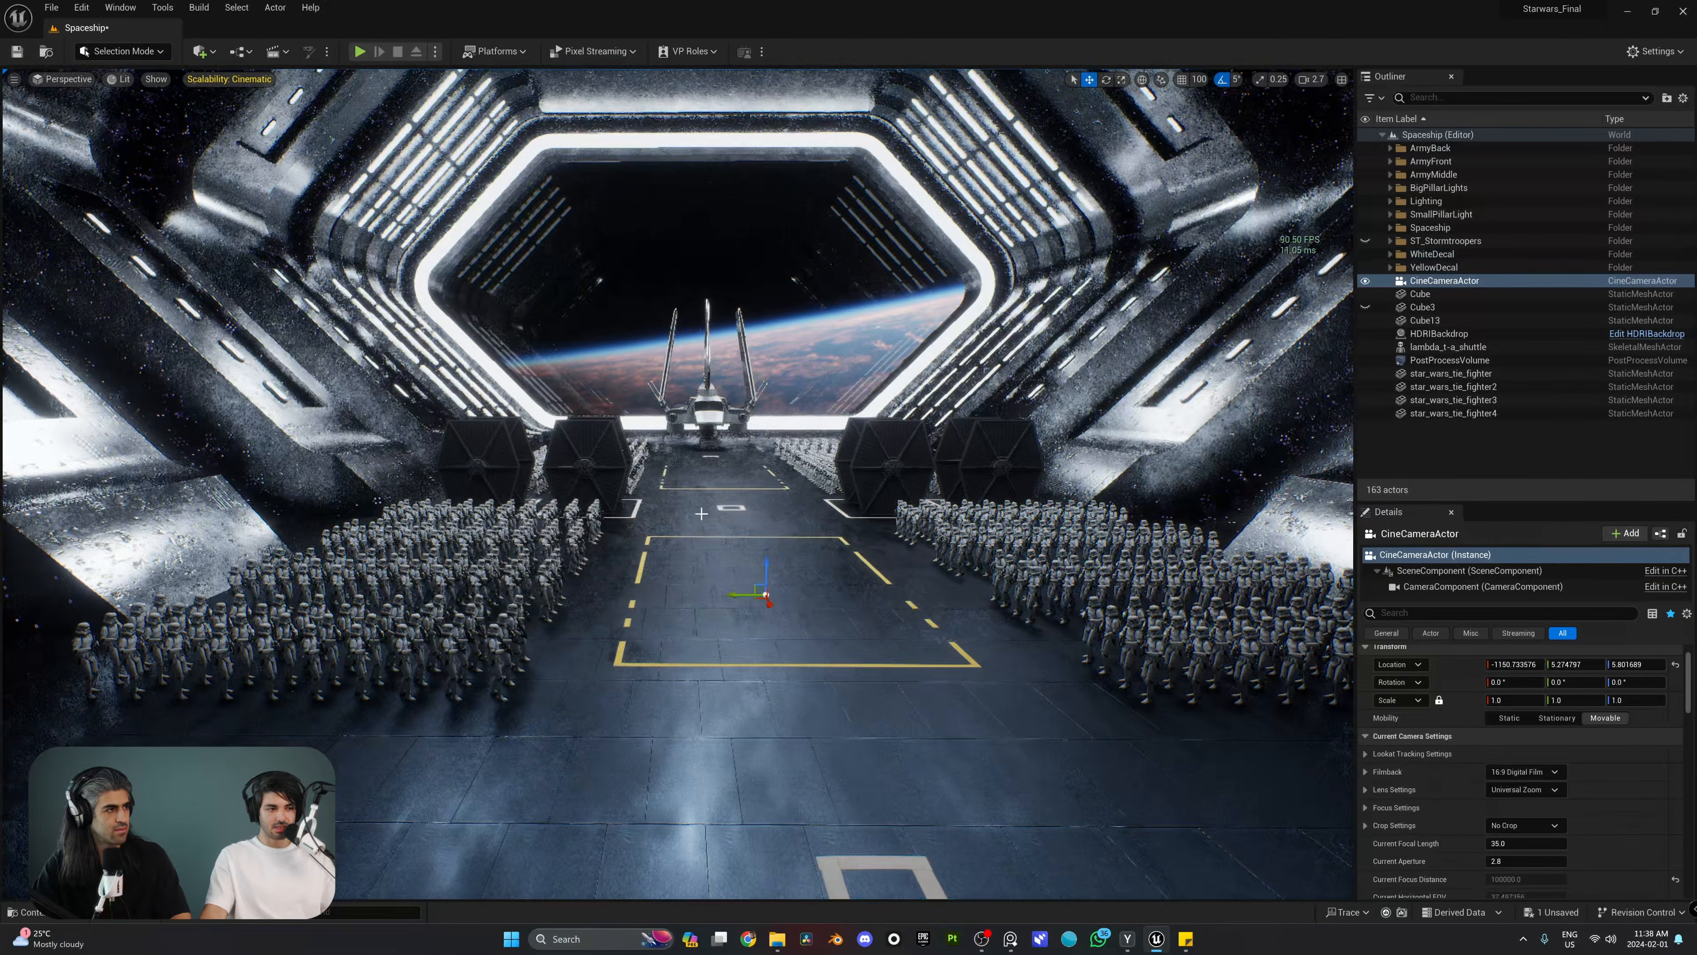
Step: Turn off game view so the camera model shows, and focus on the CineCameraActor to inspect it from the side
right_click_drag(757, 401, 775, 409)
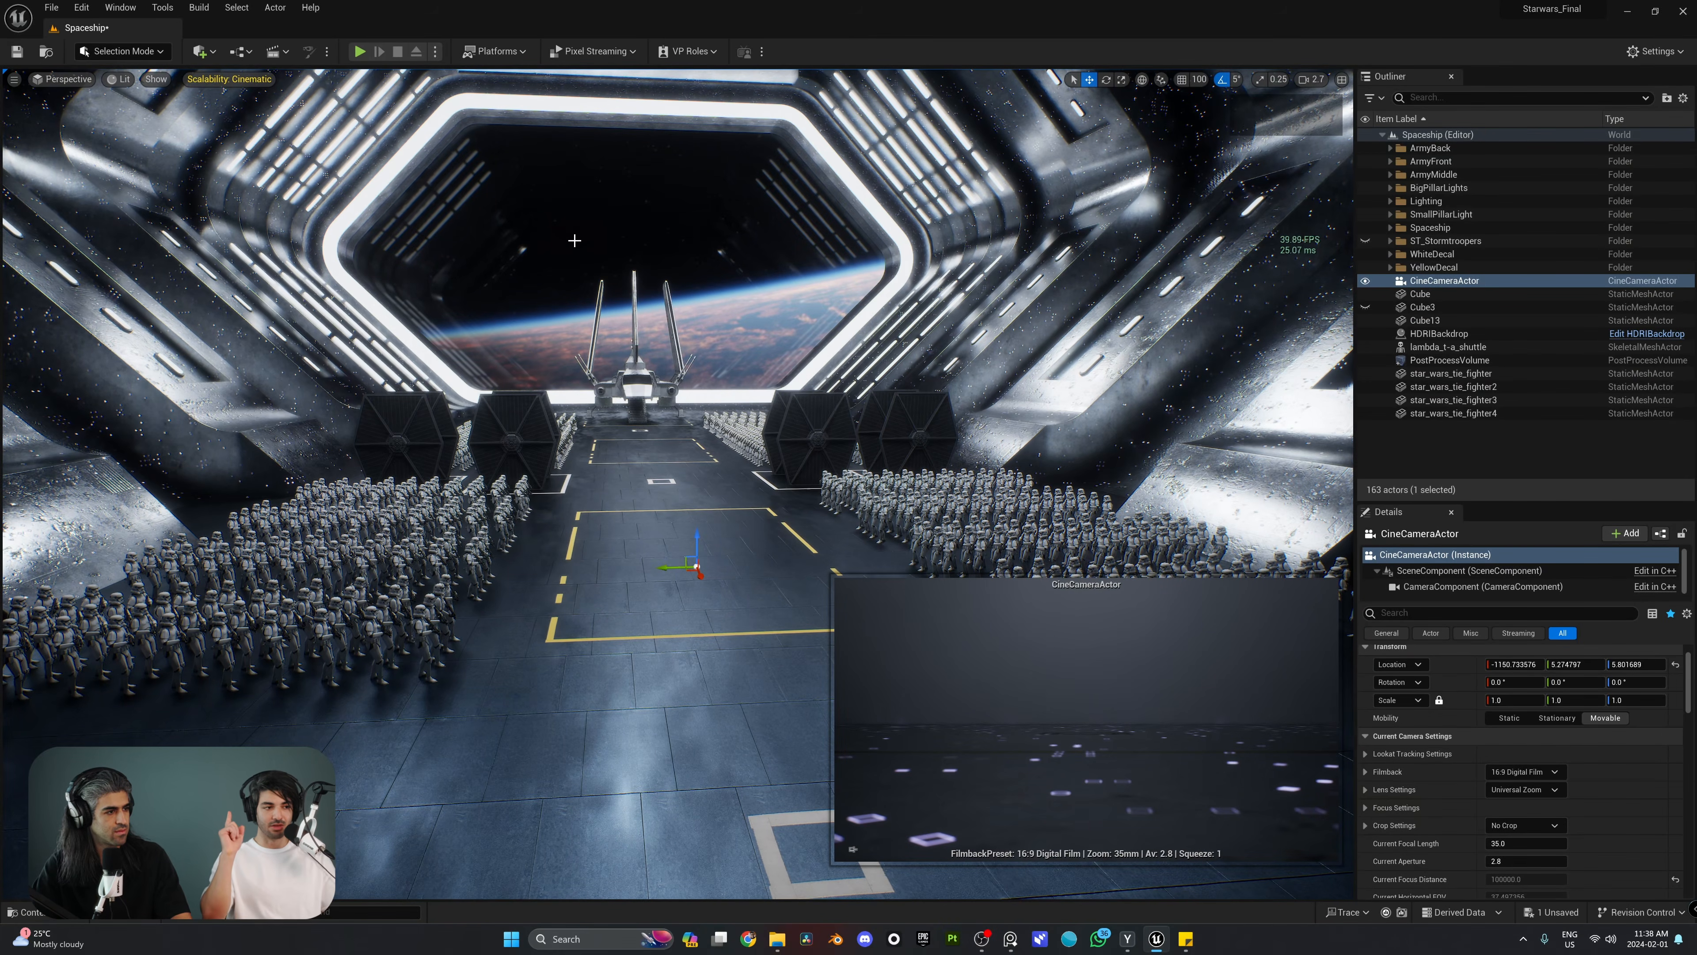
key("g")
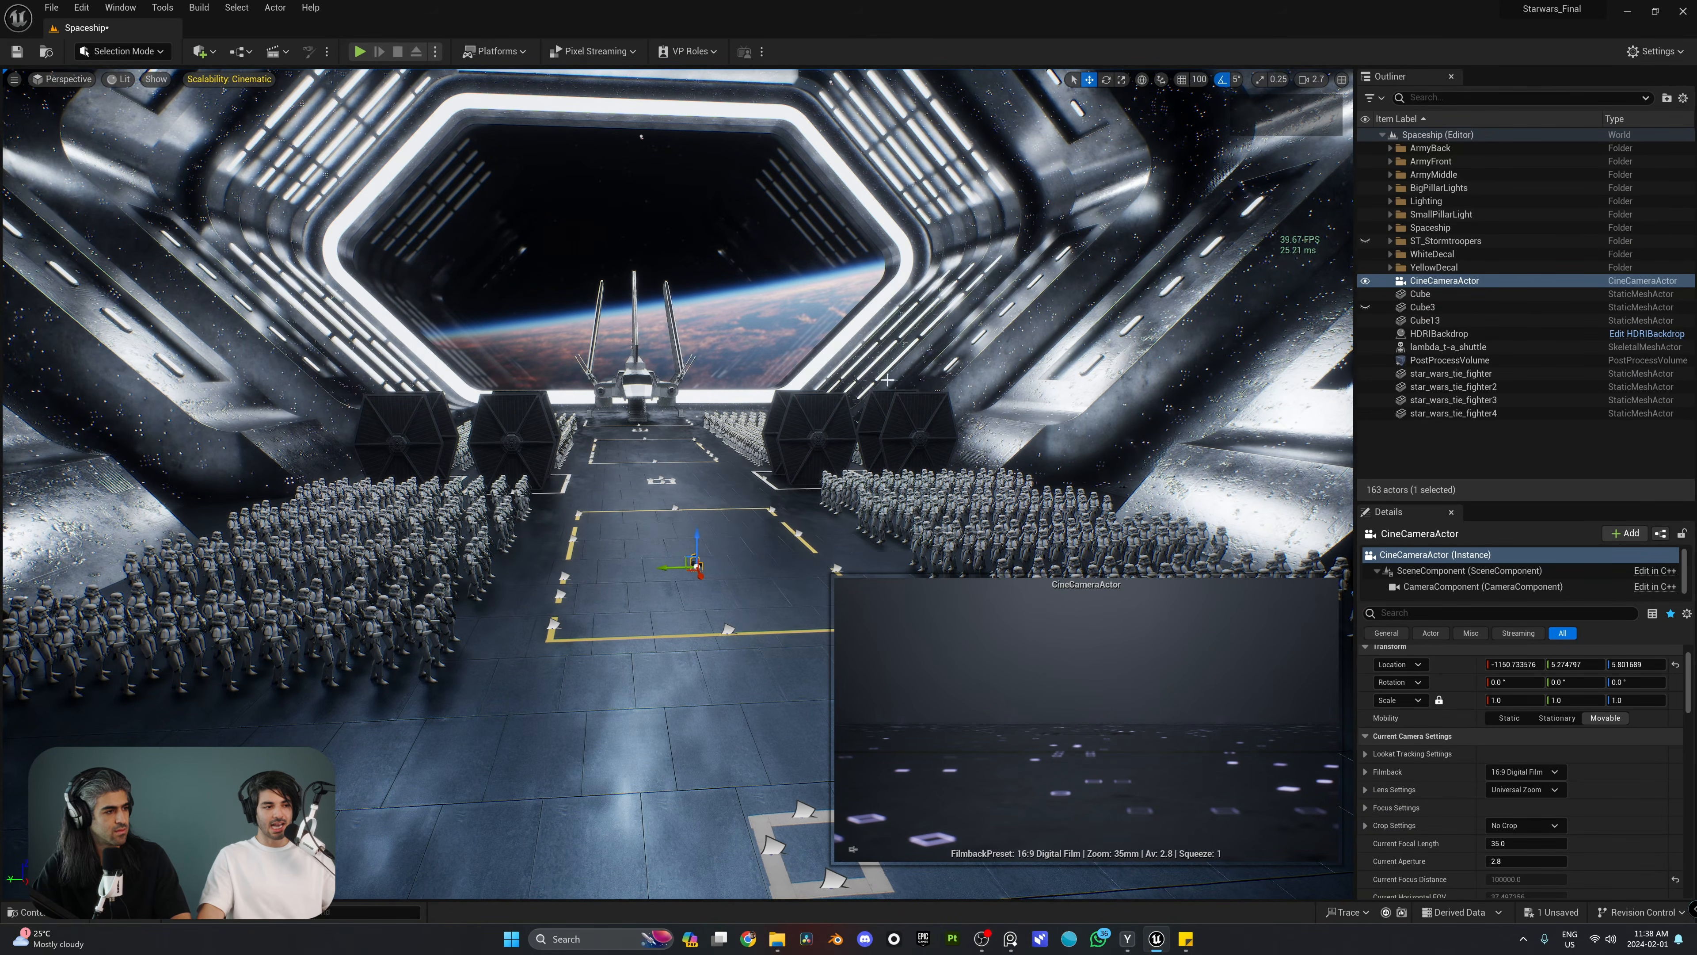
key("f")
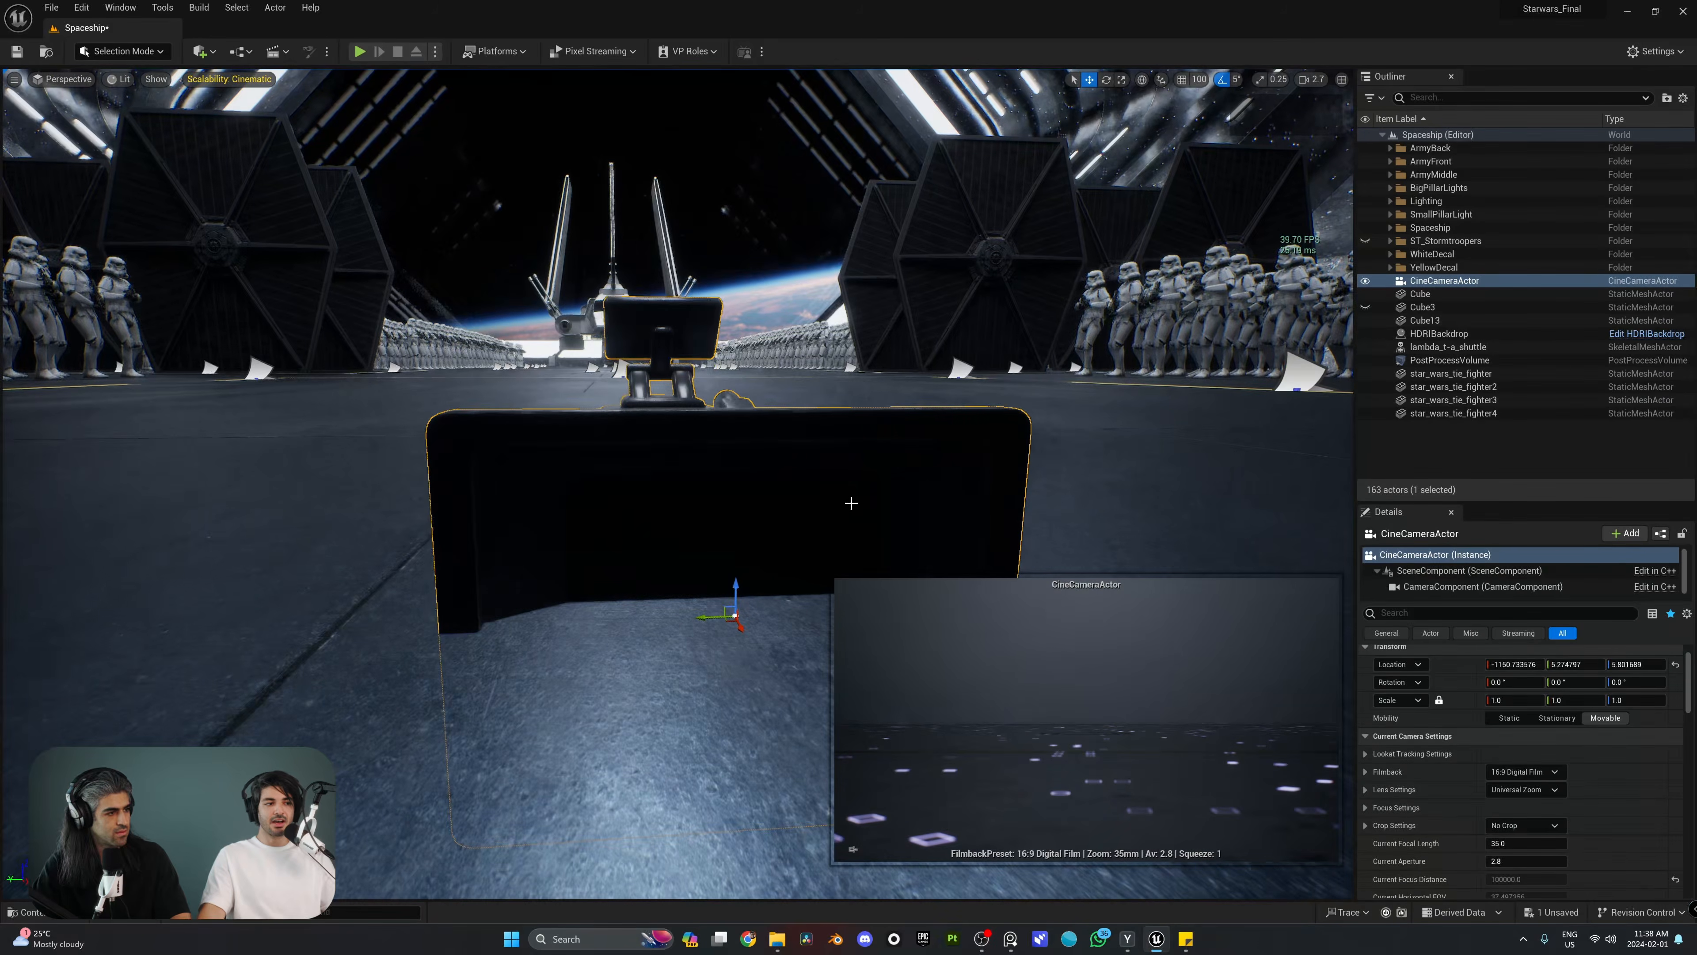
key("d")
right_click_drag(849, 501, 587, 501)
scroll(849, 501, "down", 4)
key("w")
key("e")
right_click_drag(895, 452, 1039, 532)
key("a")
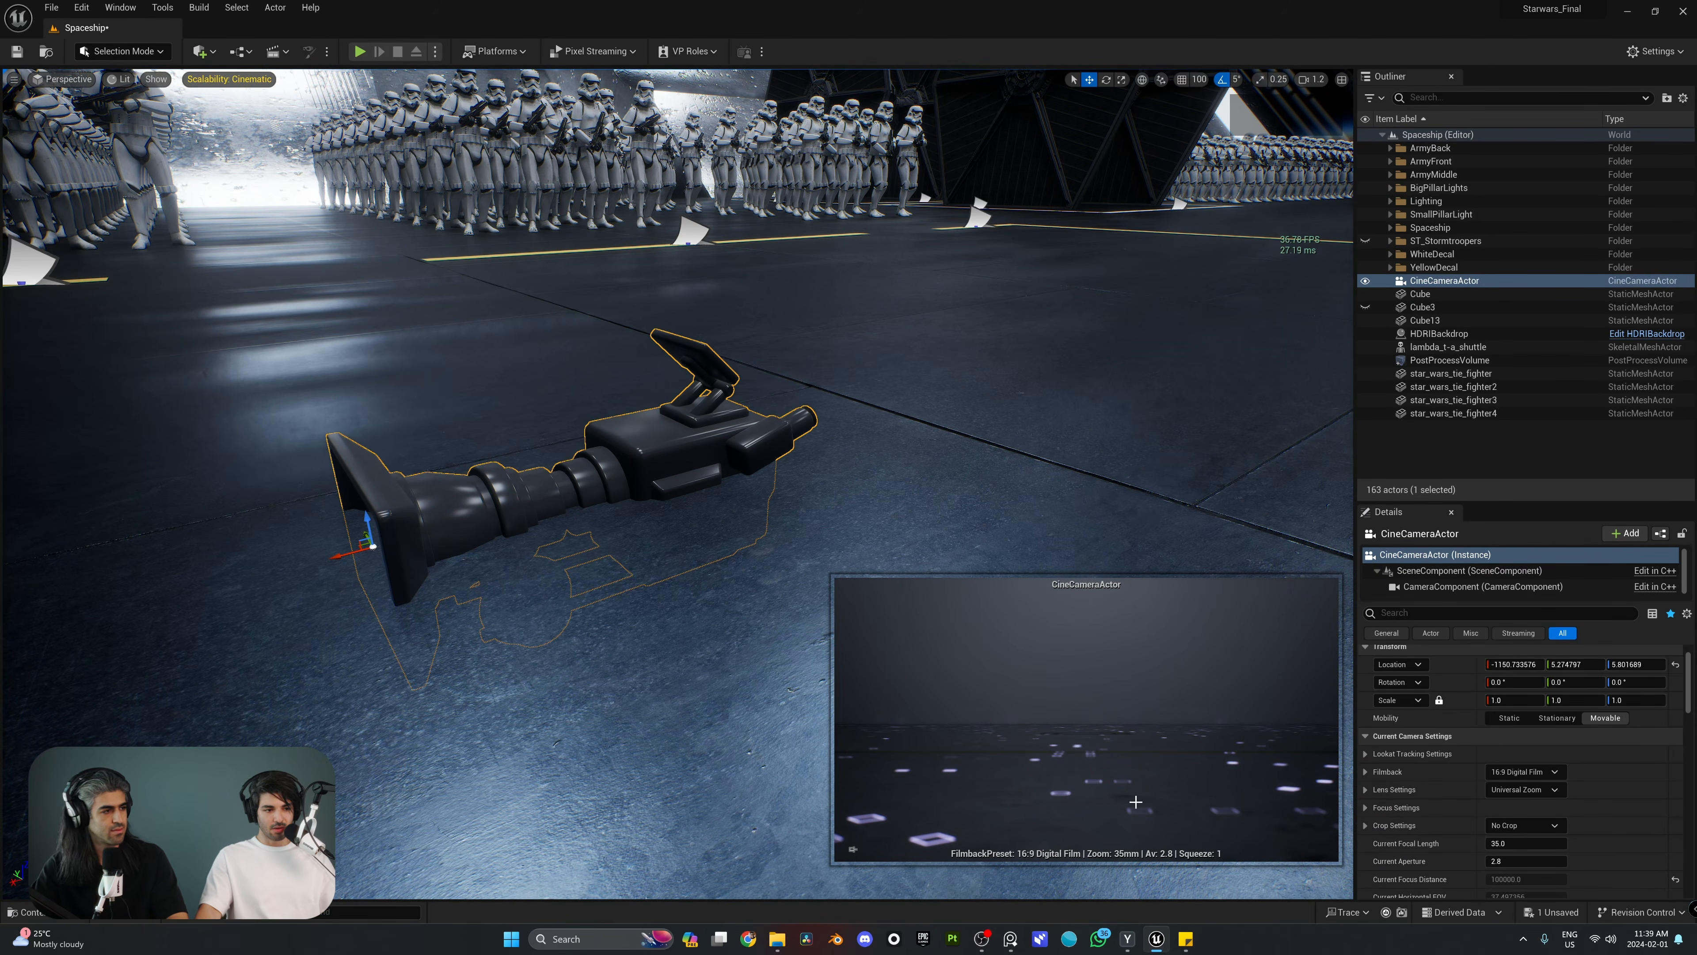
Step: Raise the CineCameraActor above the floor to a Z location of about 95
mouse_move(697, 474)
right_mouse_down()
mouse_move(675, 476)
mouse_move(701, 468)
right_mouse_up()
right_click_drag(564, 333, 528, 294)
left_click_drag(644, 345, 795, 161)
right_click_drag(796, 162, 739, 345)
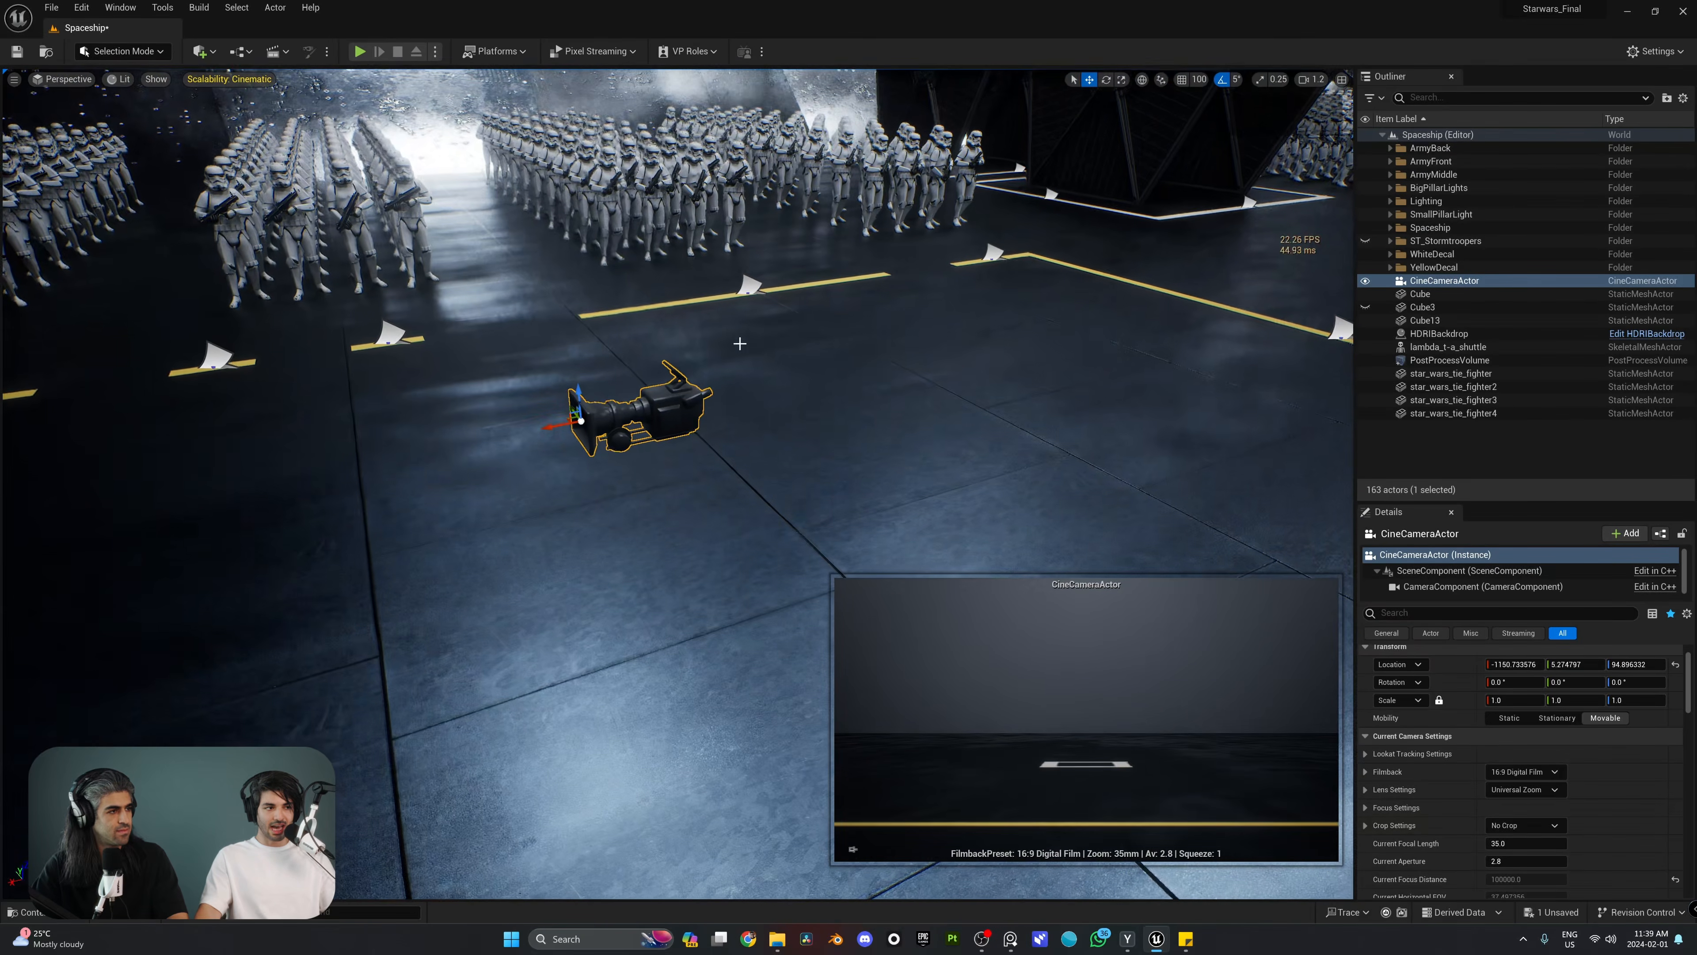
Step: Rotate the CineCameraActor about its vertical axis to about 180° so that it faces the shuttle
key("e")
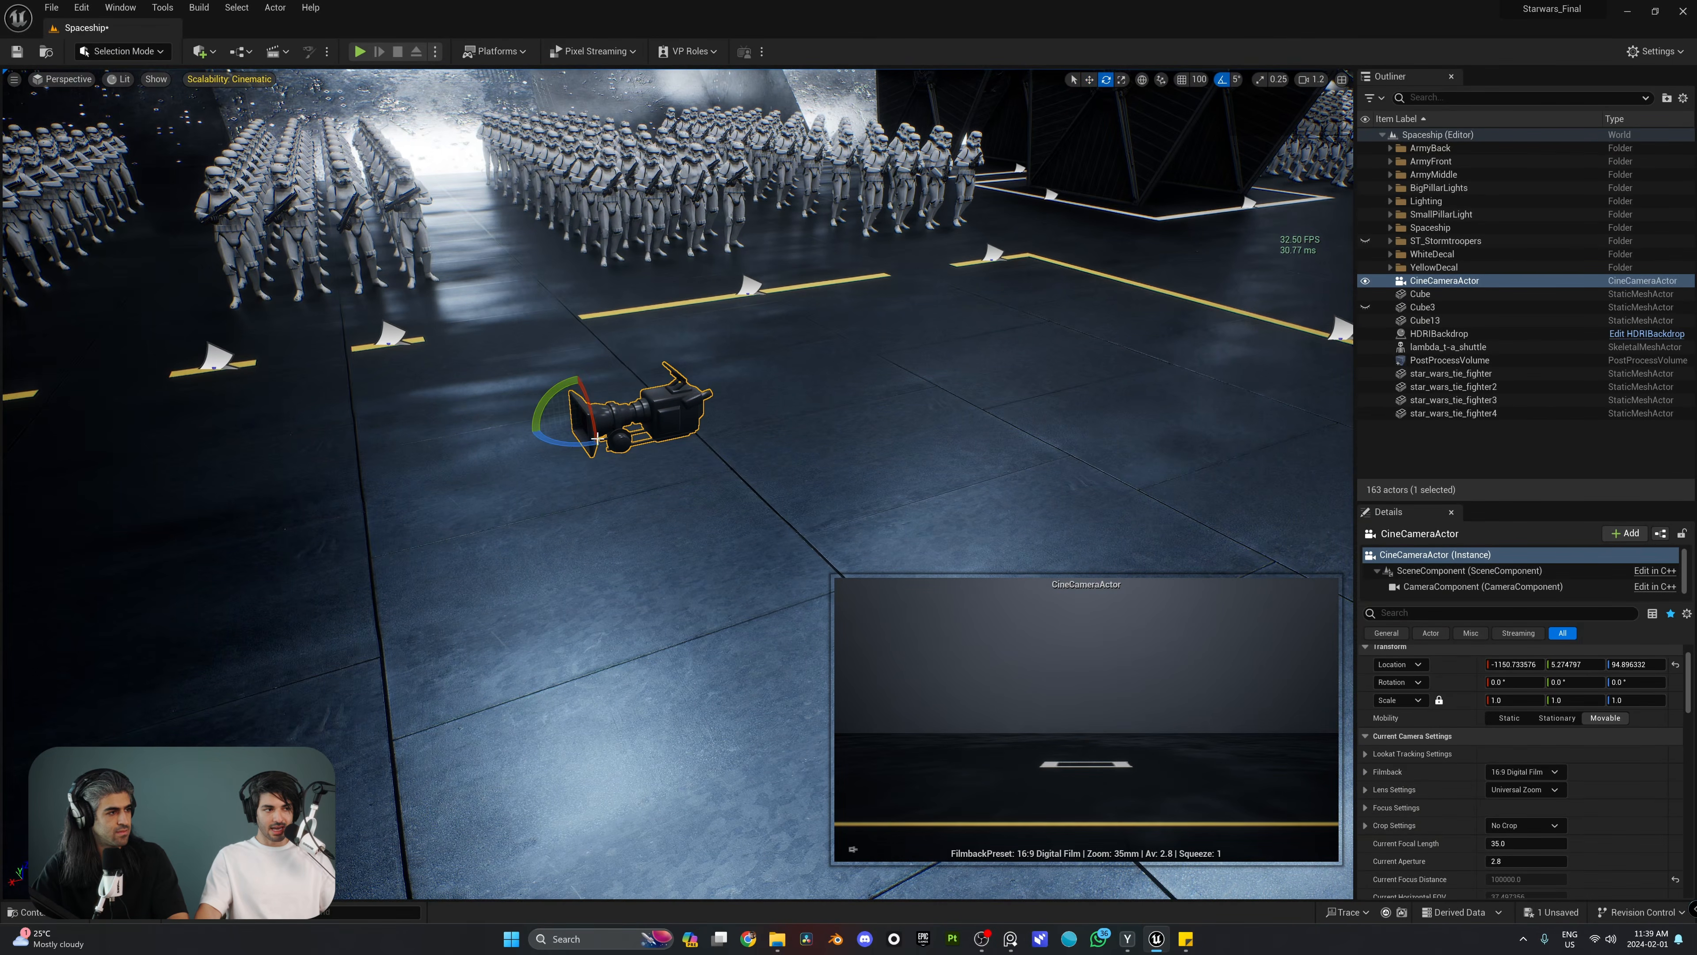
left_click_drag(579, 447, 747, 455)
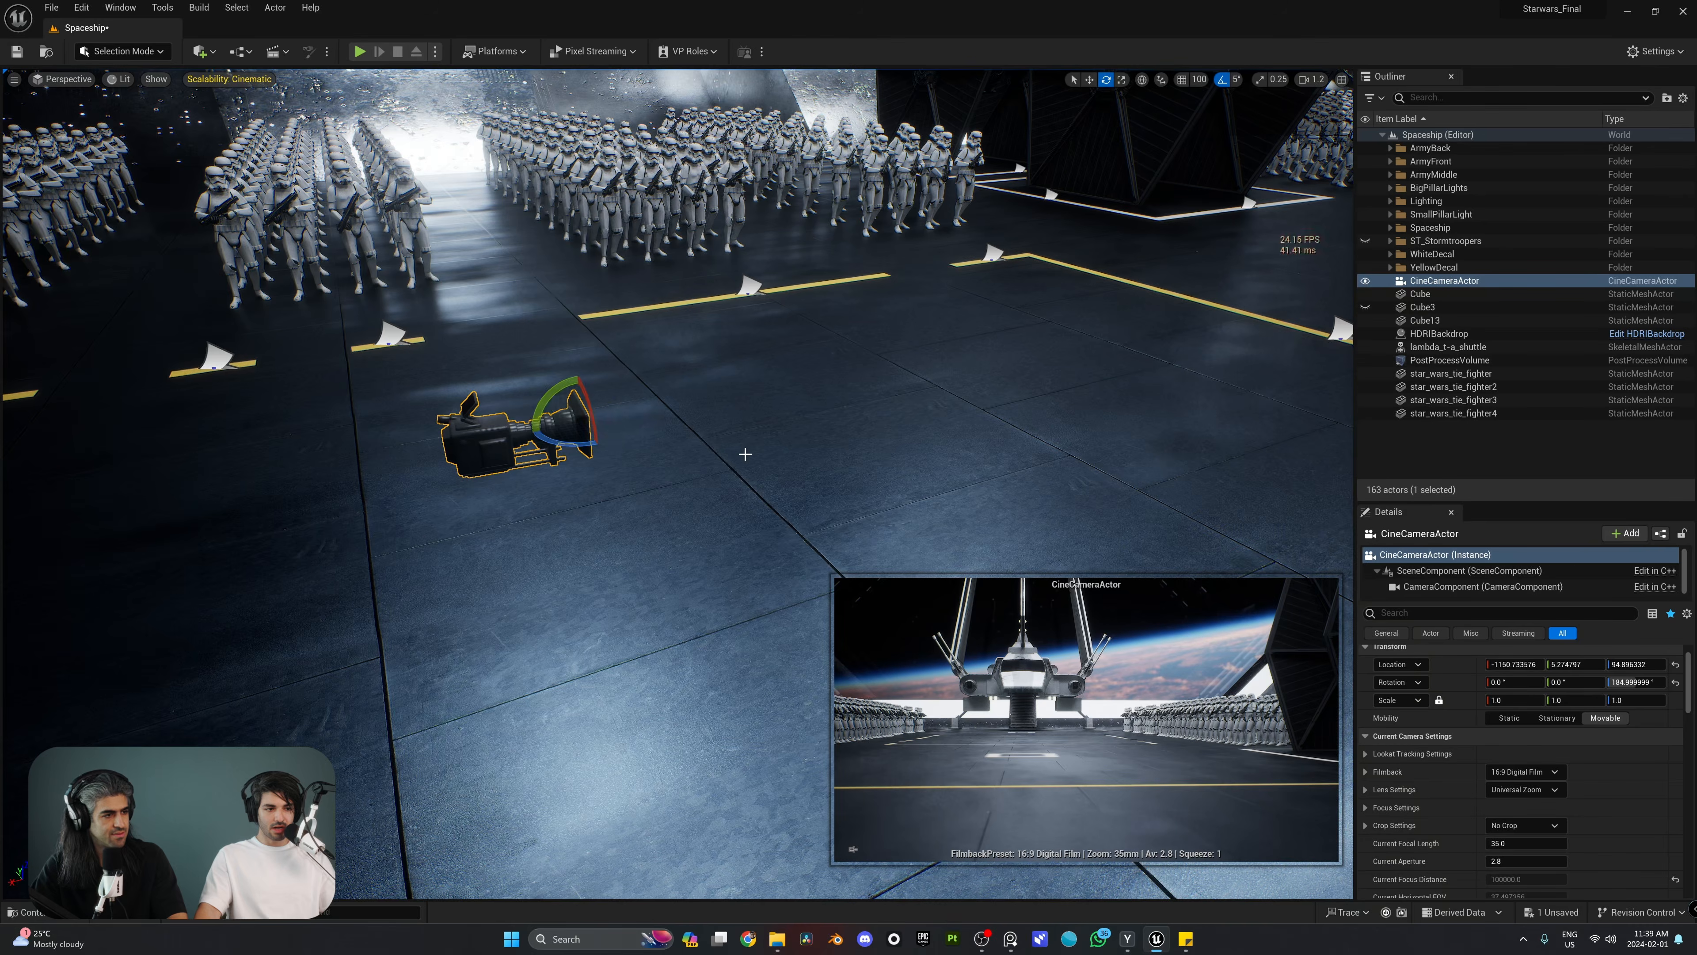
key("a")
right_click_drag(747, 454, 788, 462)
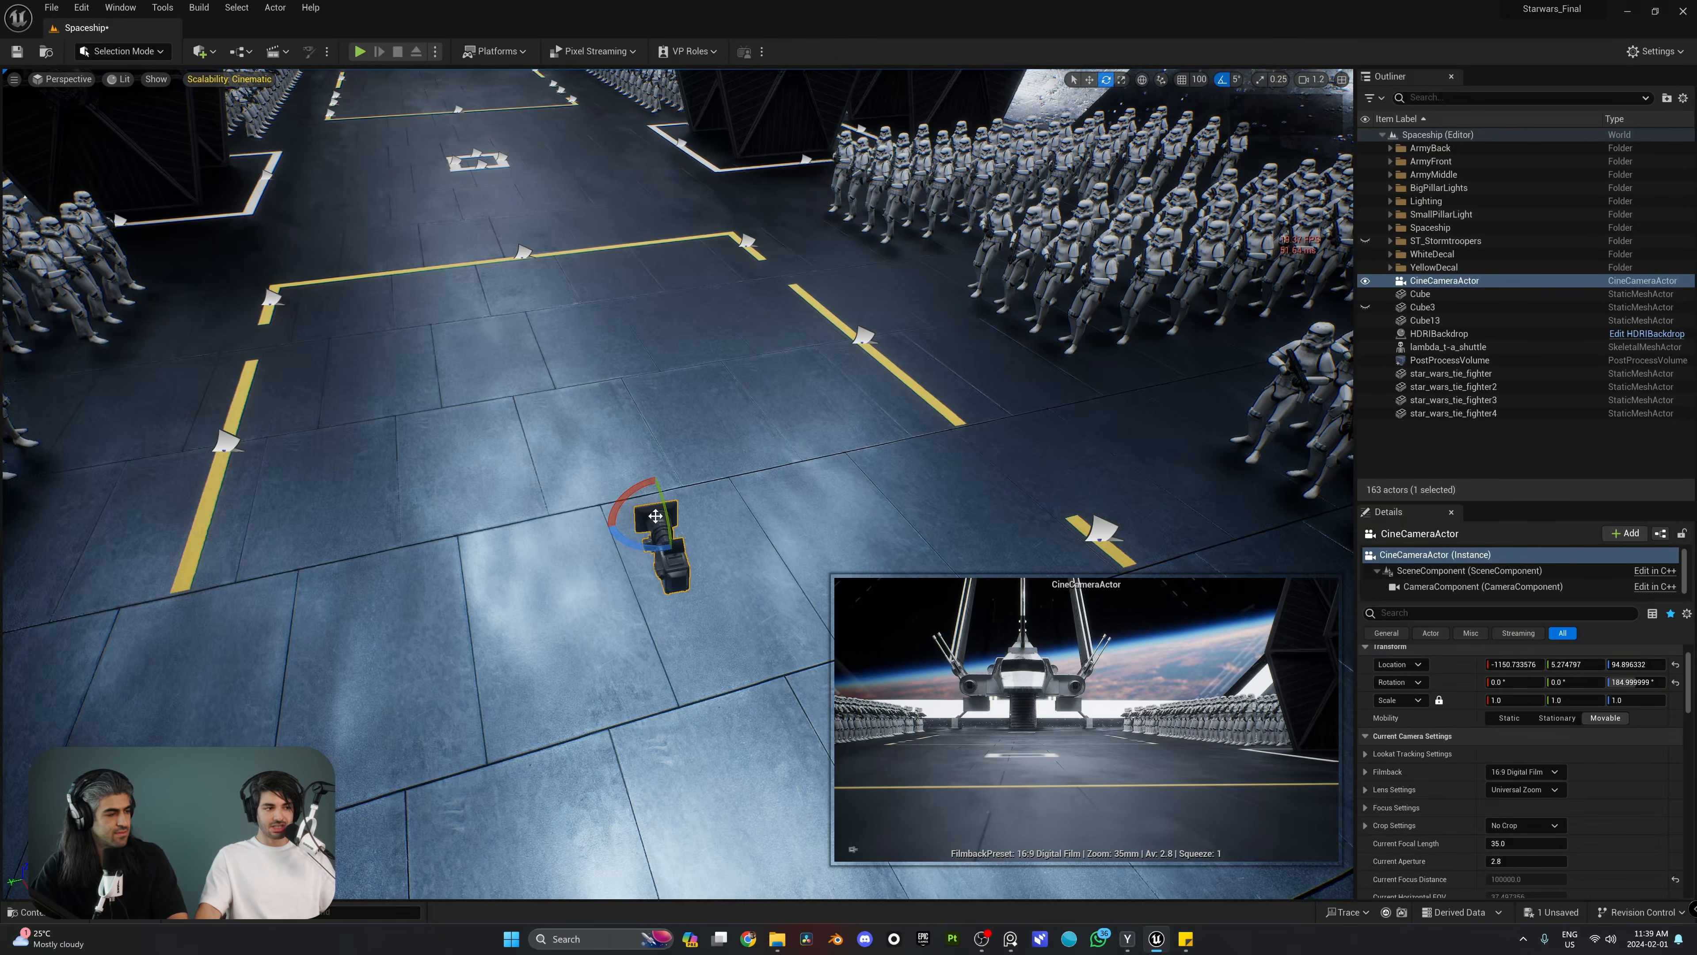
left_click_drag(632, 540, 695, 547)
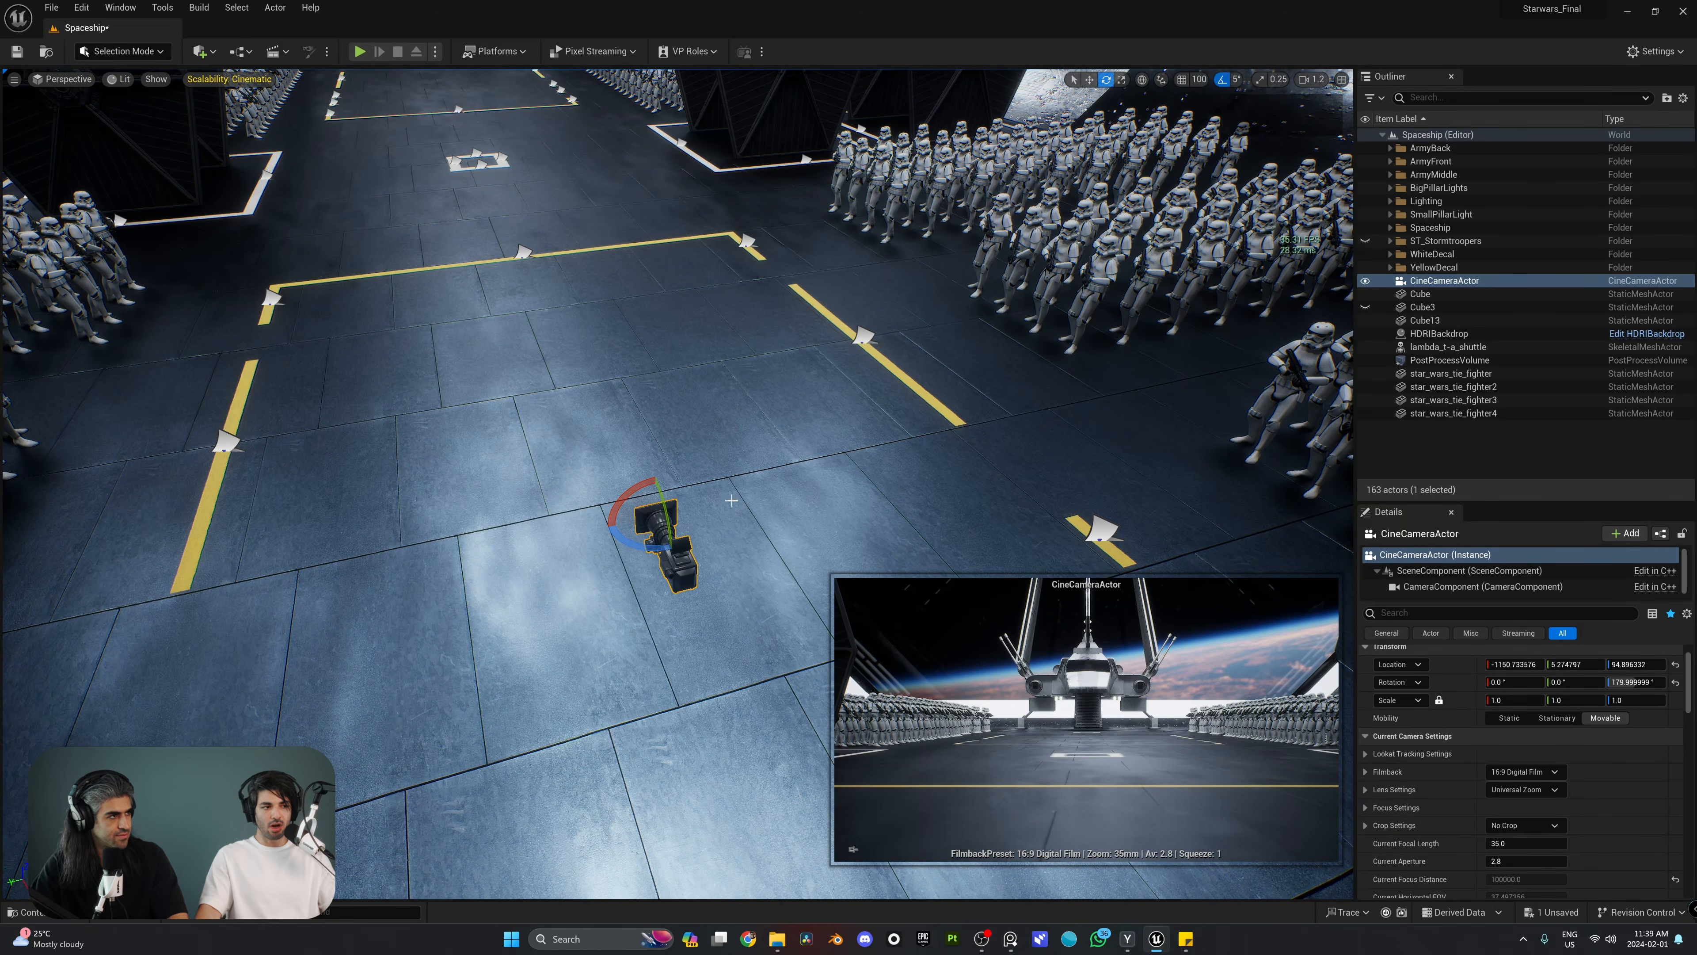
Step: Move the CineCameraActor along the hangar towards the shuttle, to an X location of about -5490
key("s")
right_click_drag(698, 546, 751, 487)
key("w")
left_click_drag(729, 443, 8, 242)
right_click_drag(8, 242, 8, 242)
left_click_drag(552, 299, 471, 256)
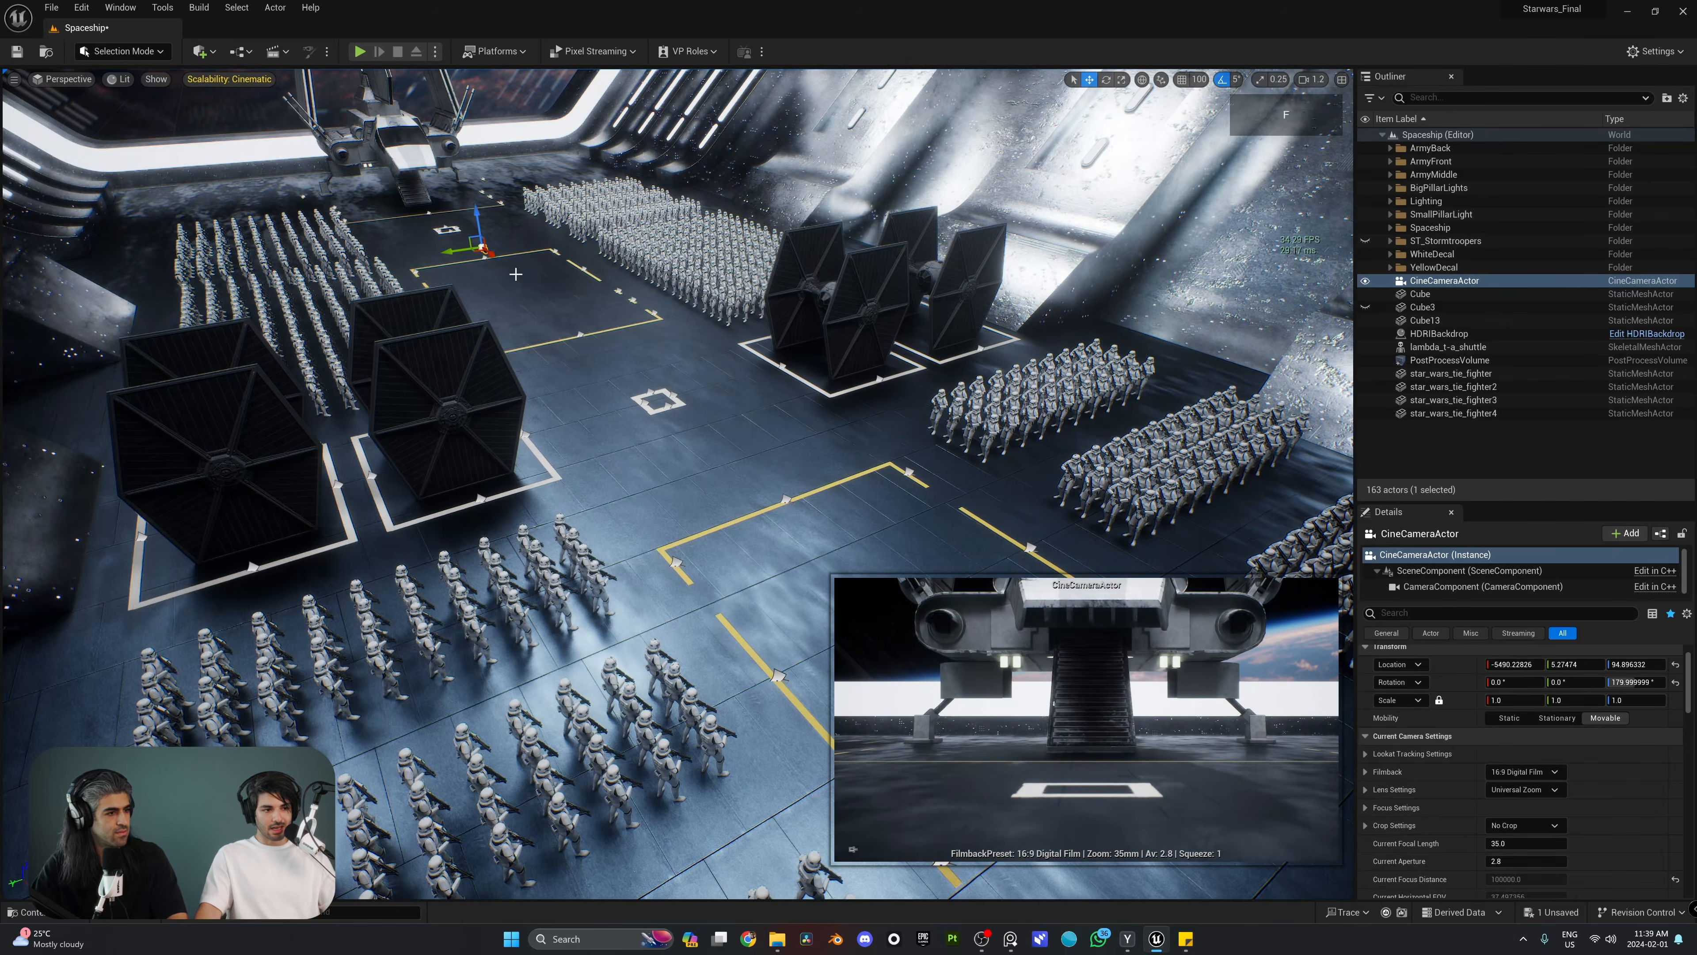
Step: Rotate the CineCameraActor about its vertical axis to about 230° so that it frames the stormtroopers beside the shuttle
key("f")
key("s")
right_click_drag(471, 257, 575, 228)
key("e")
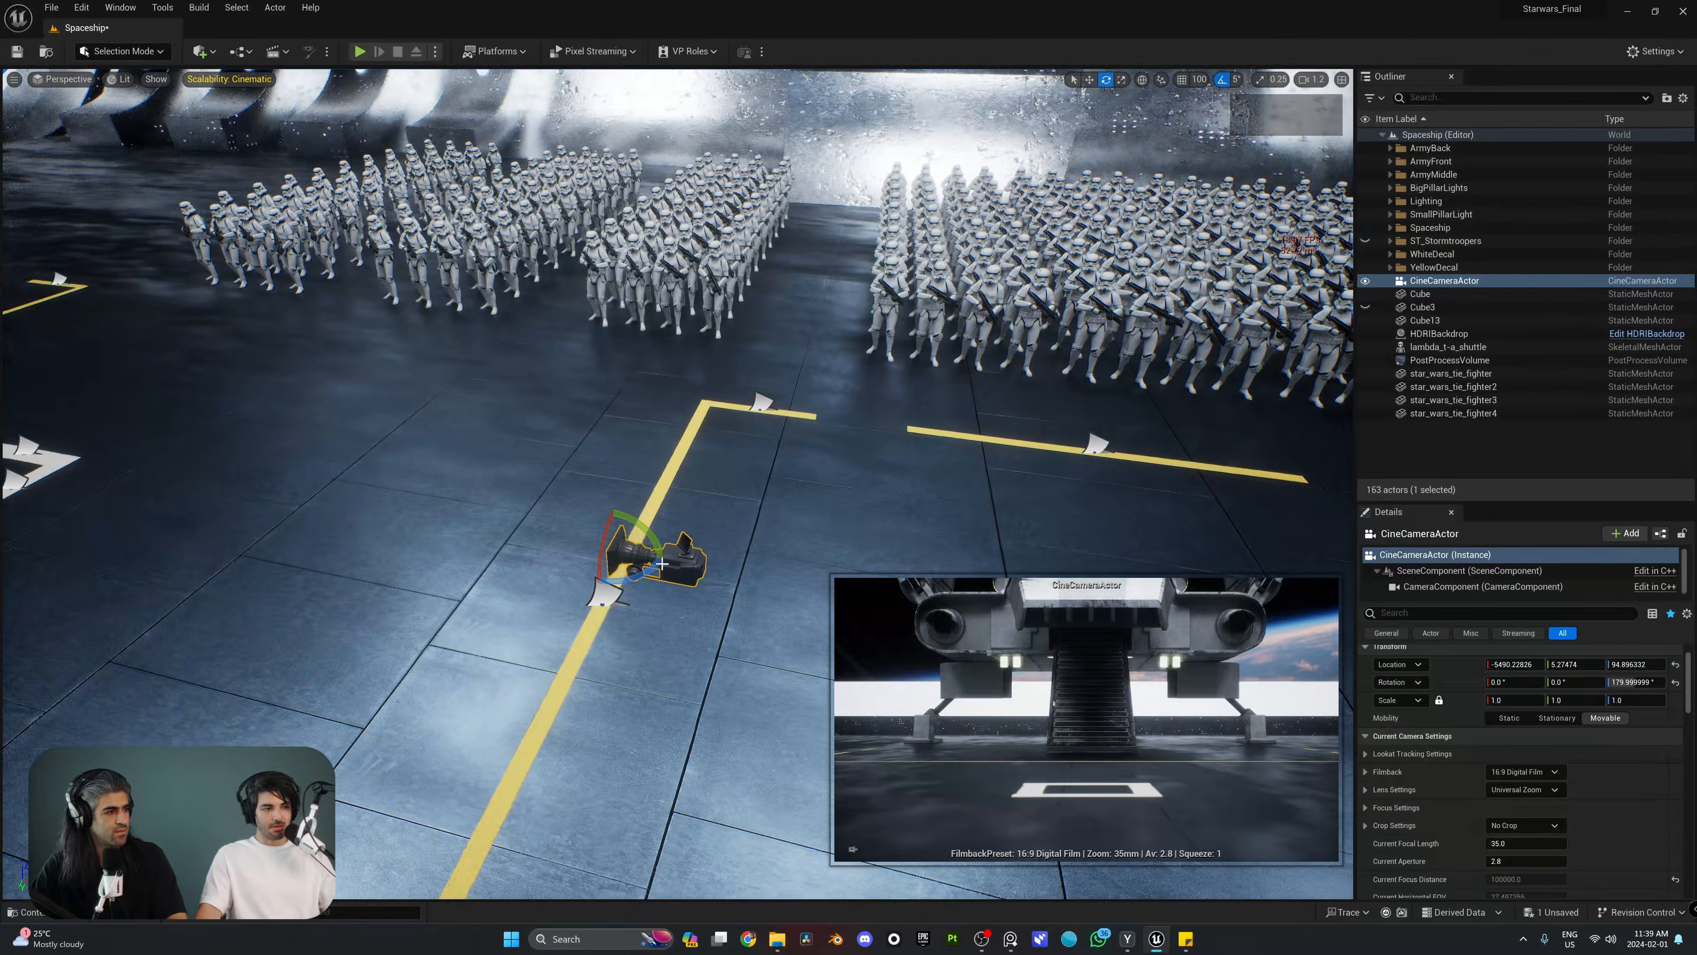
left_click_drag(645, 578, 567, 588)
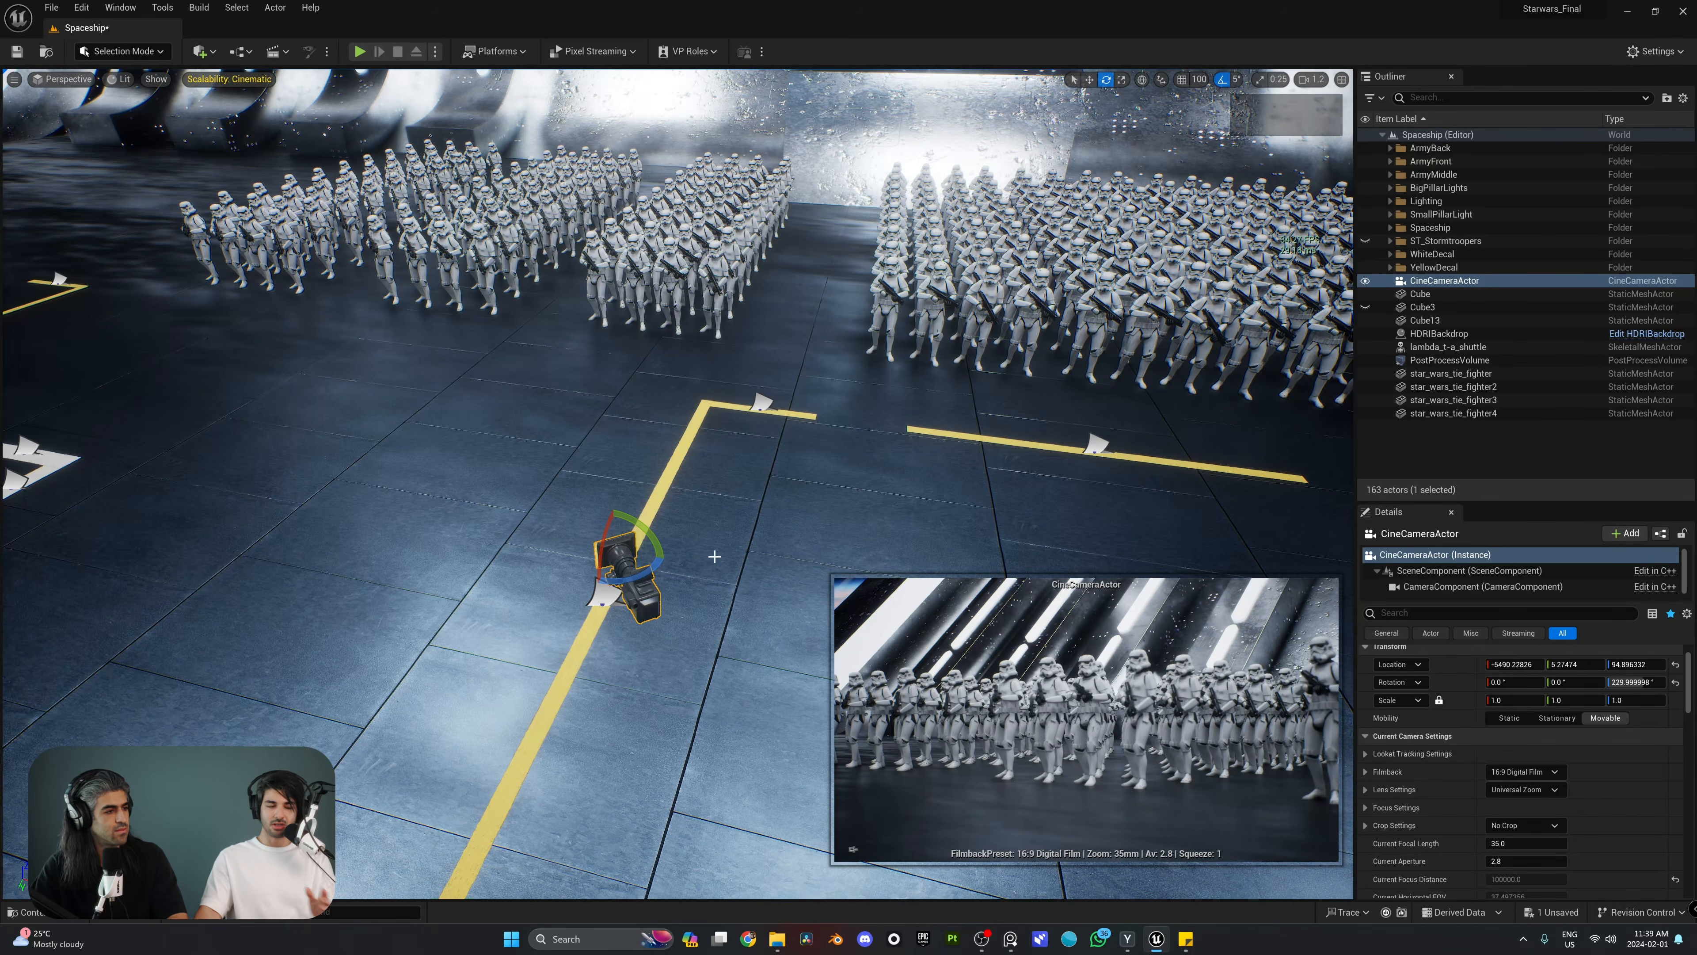
right_click_drag(715, 556, 723, 468)
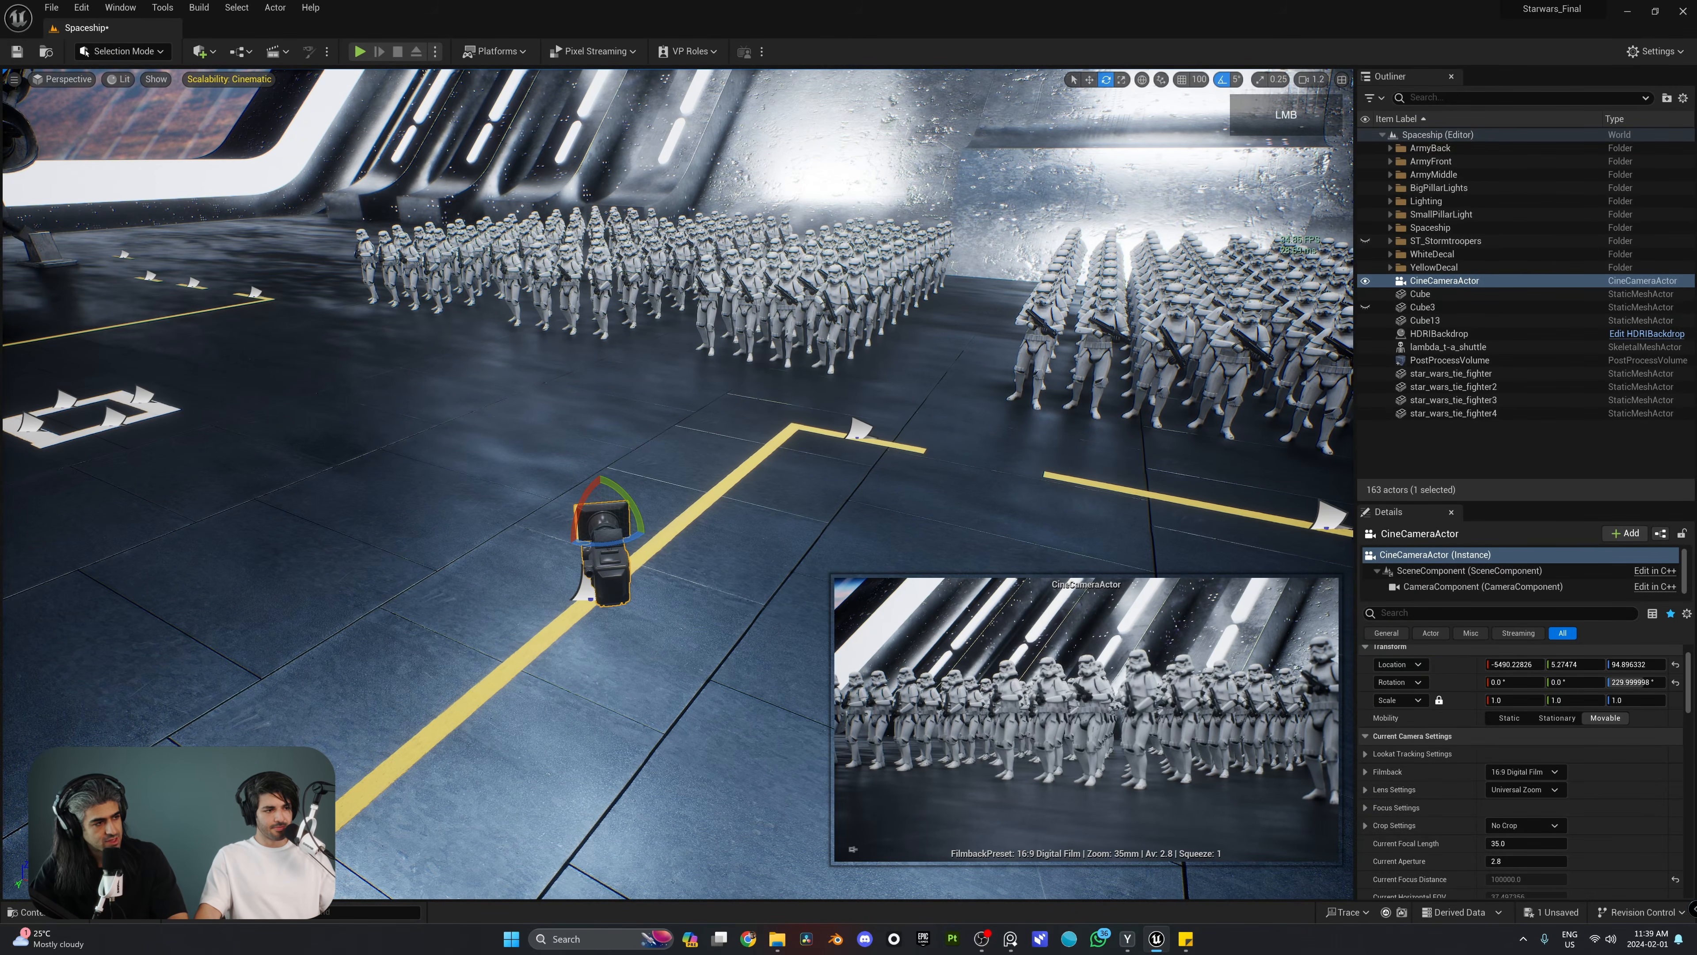
Step: Reselect the CineCameraActor and start piloting it
left_click(743, 539)
right_click_drag(743, 539, 682, 495)
key("w")
left_click(671, 479)
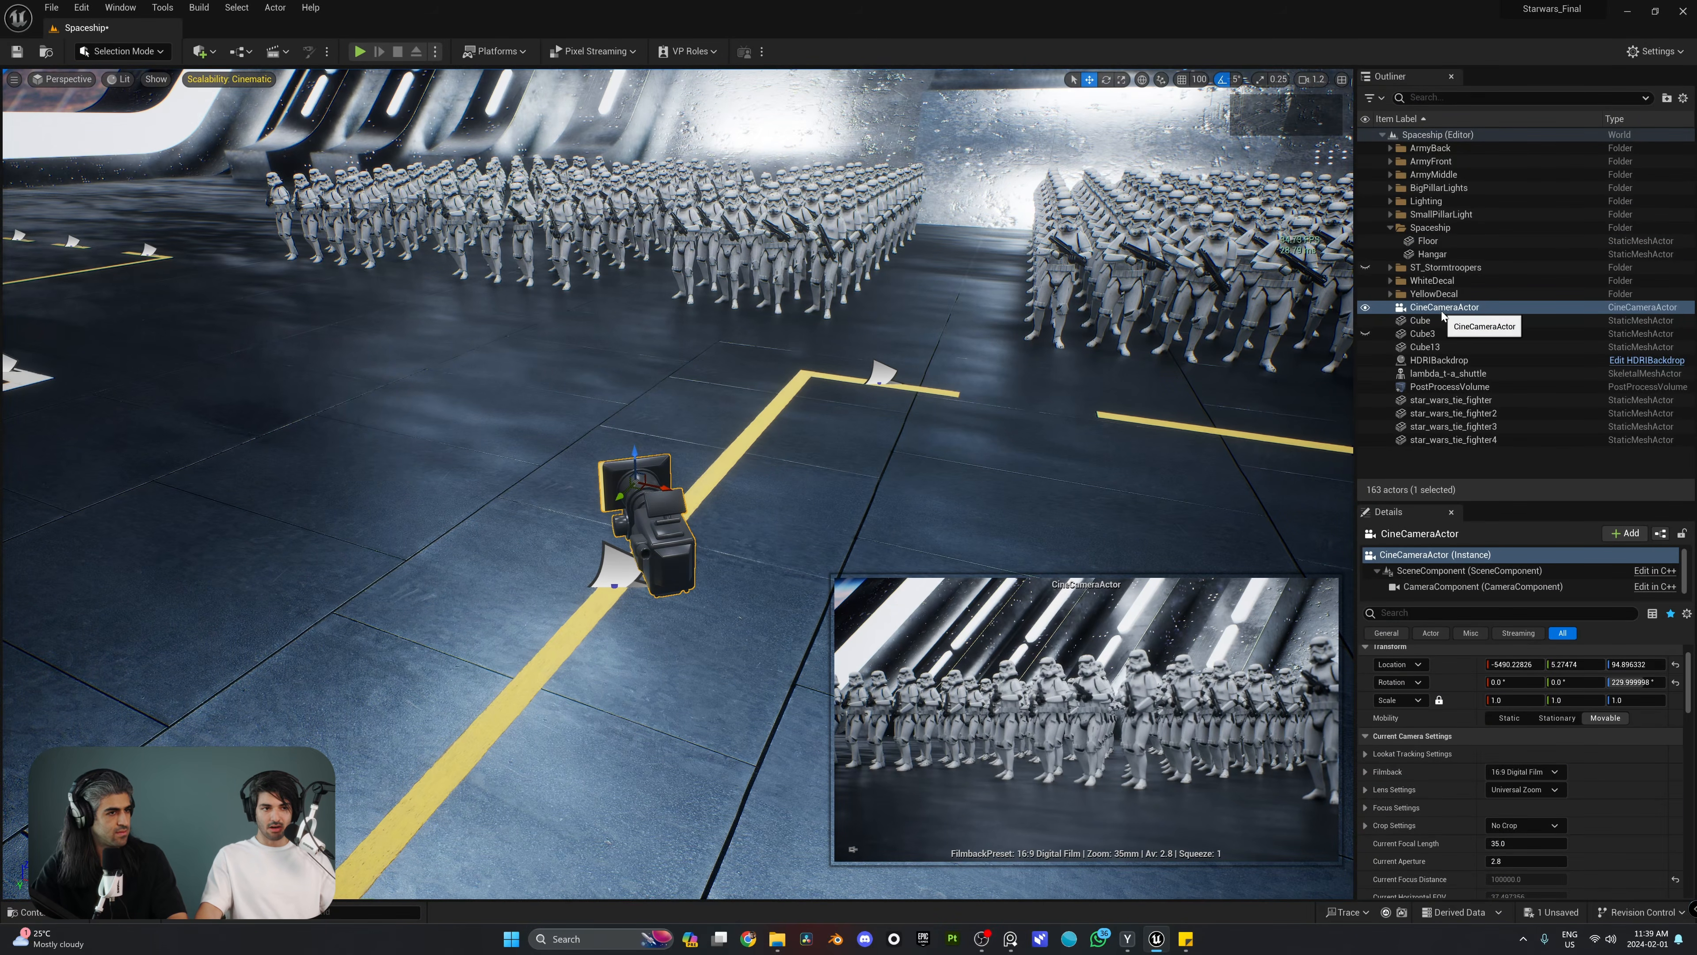
right_click(662, 514)
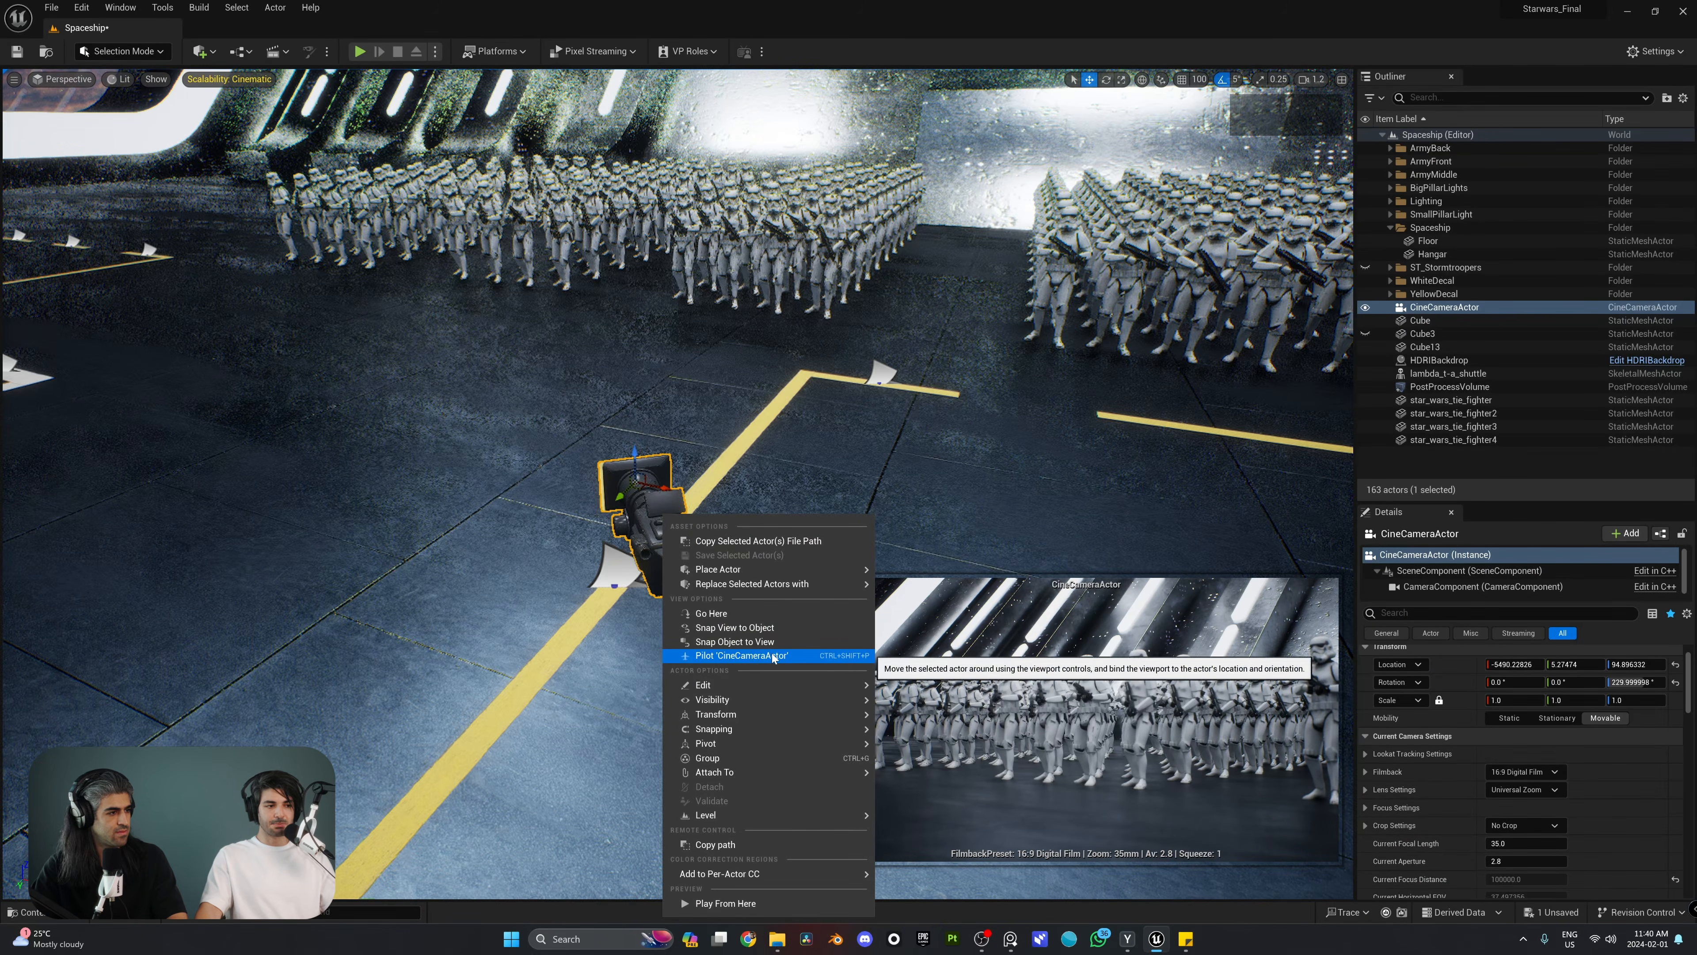
left_click(742, 655)
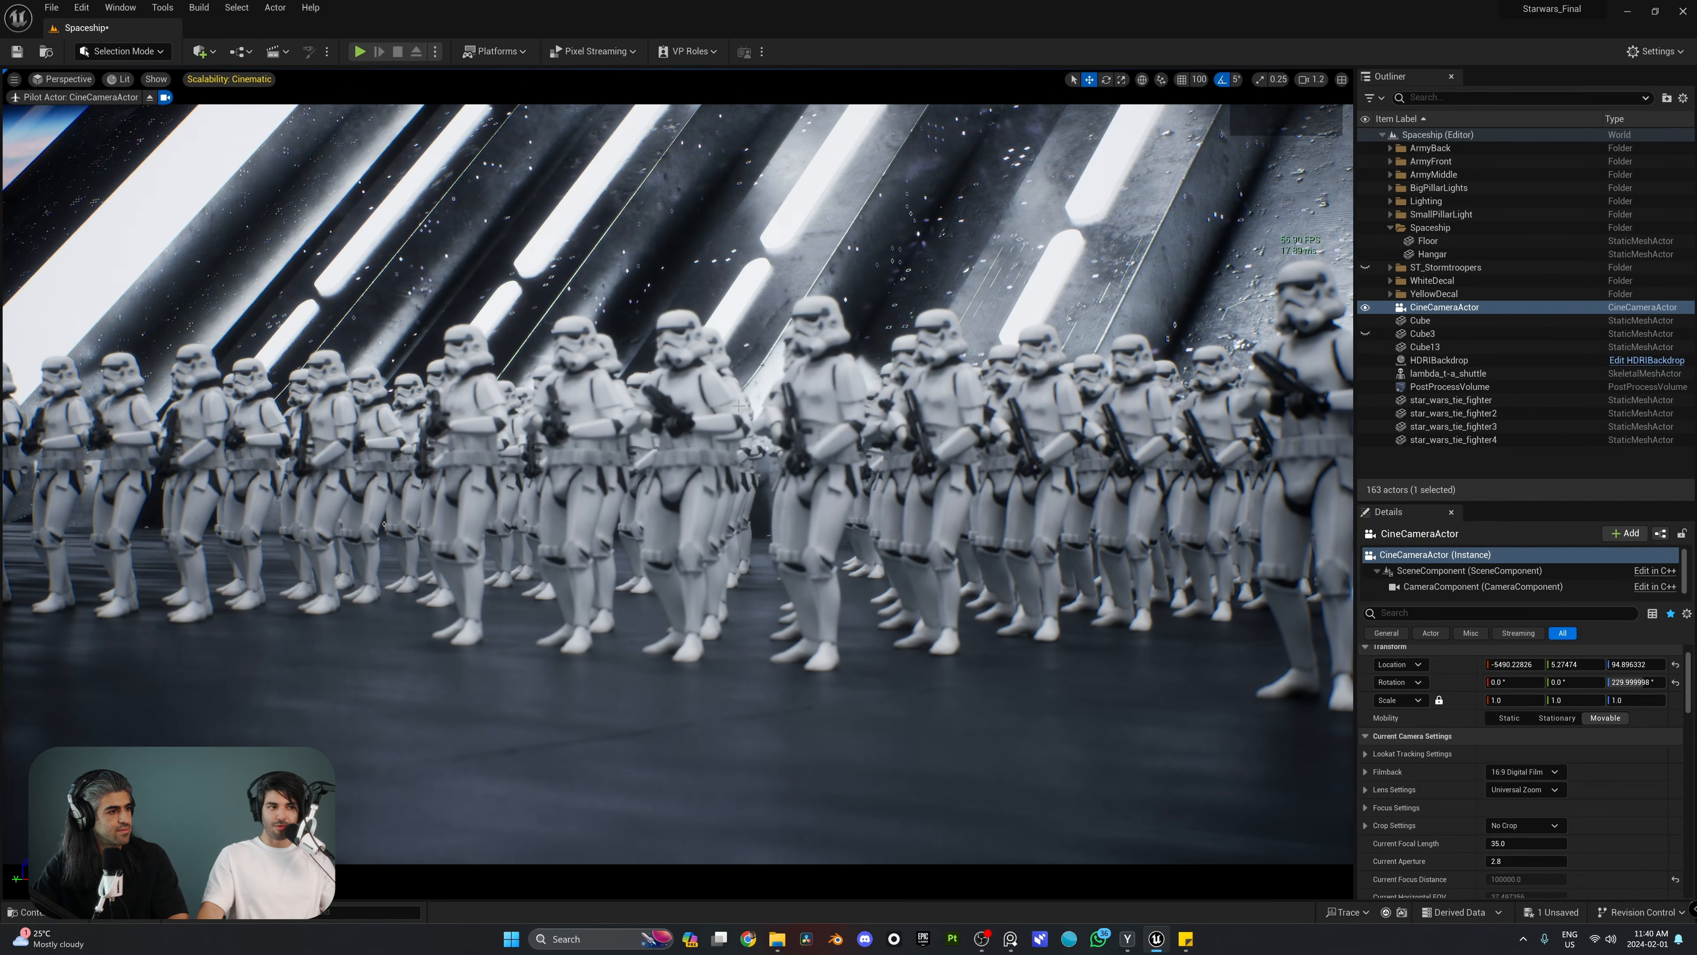
Step: Fly the piloted camera to a close-up of the front stormtroopers' helmets, at about X -6367, Y -704, Z 167
right_click_drag(739, 406, 979, 410)
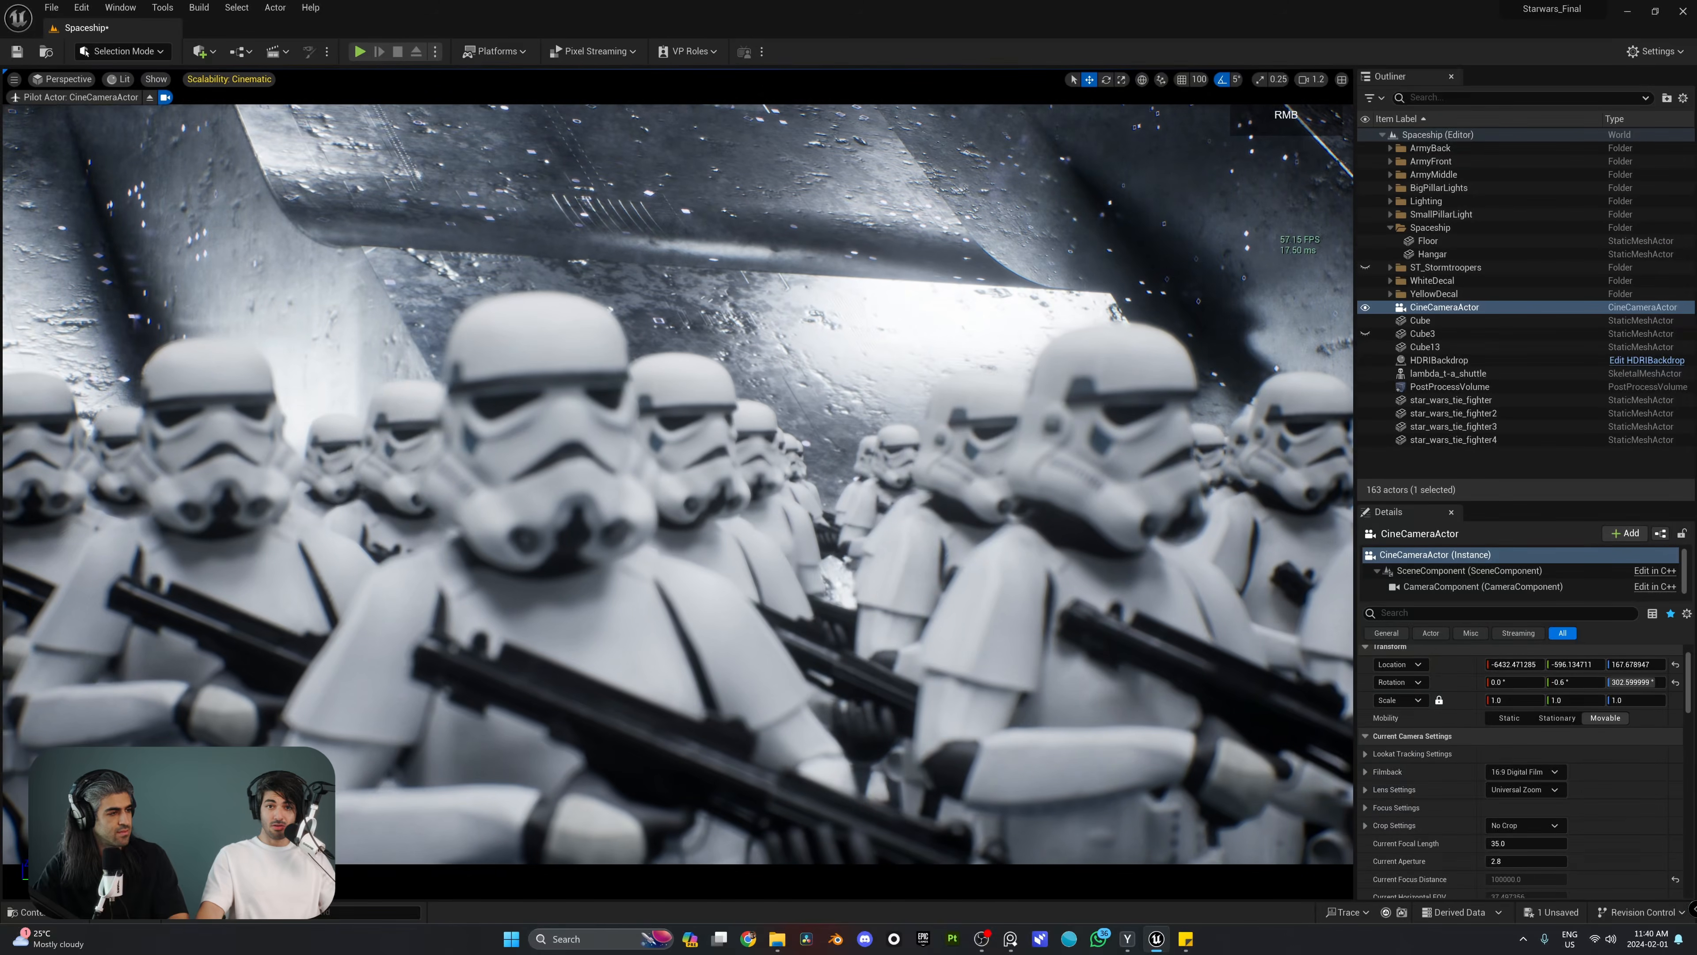
key("w")
right_click_drag(733, 404, 736, 378)
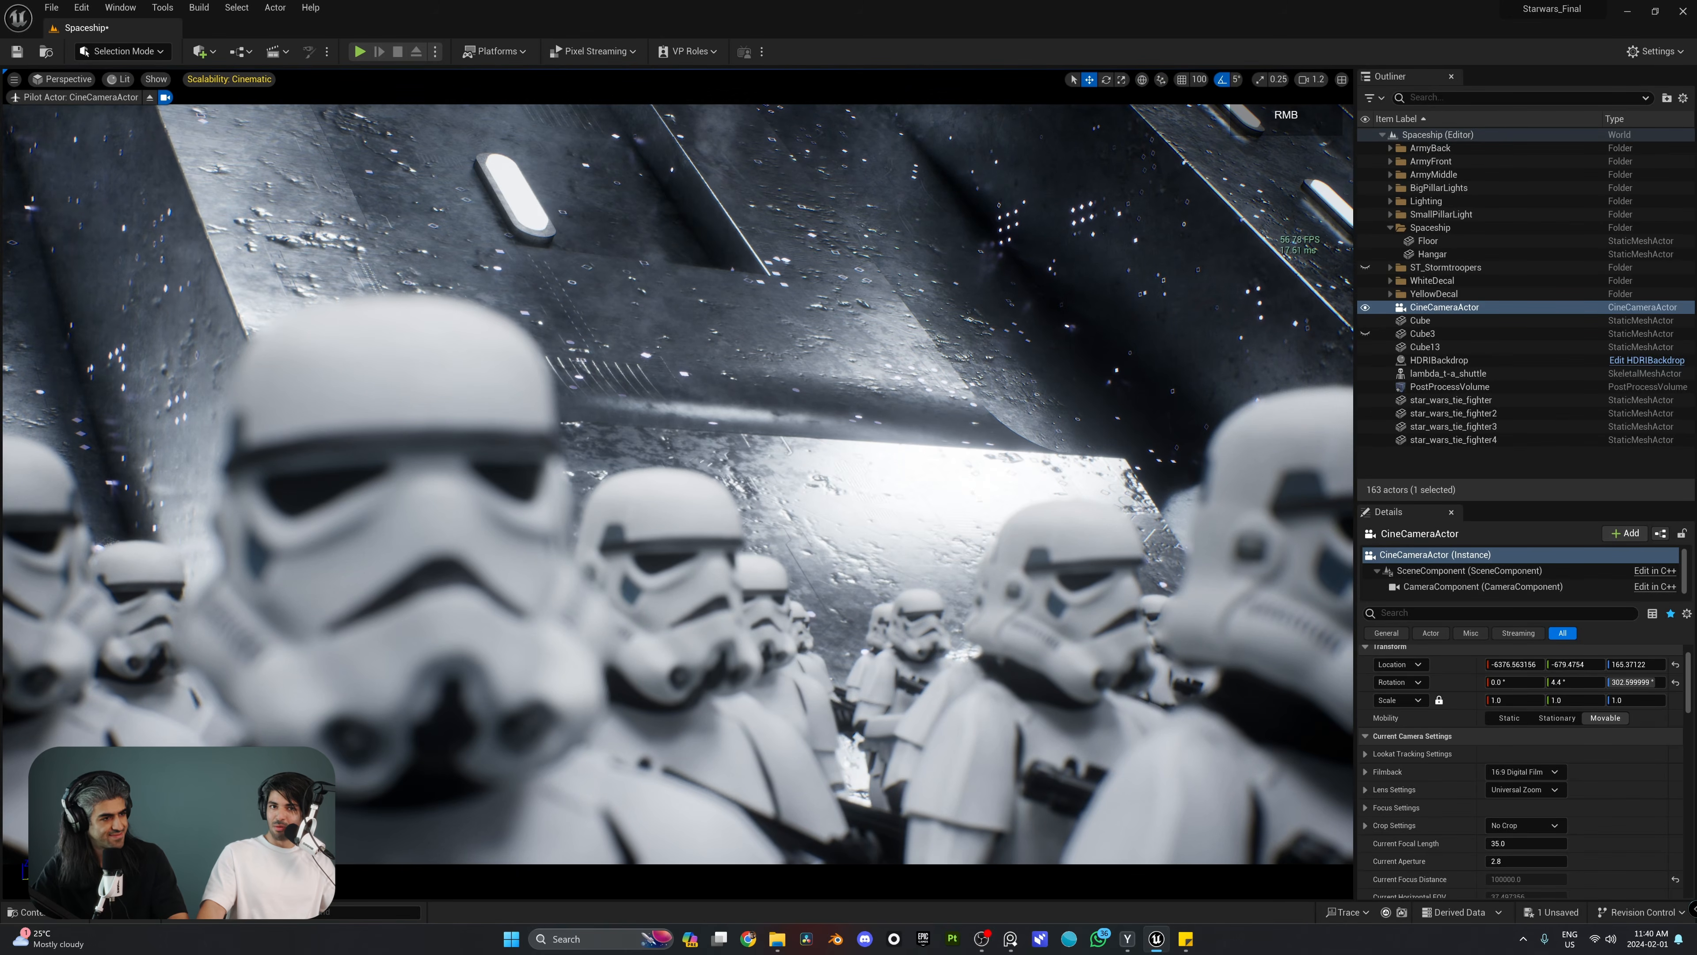
mouse_move(737, 378)
right_mouse_down()
mouse_move(739, 401)
mouse_move(789, 408)
mouse_move(742, 397)
right_mouse_up()
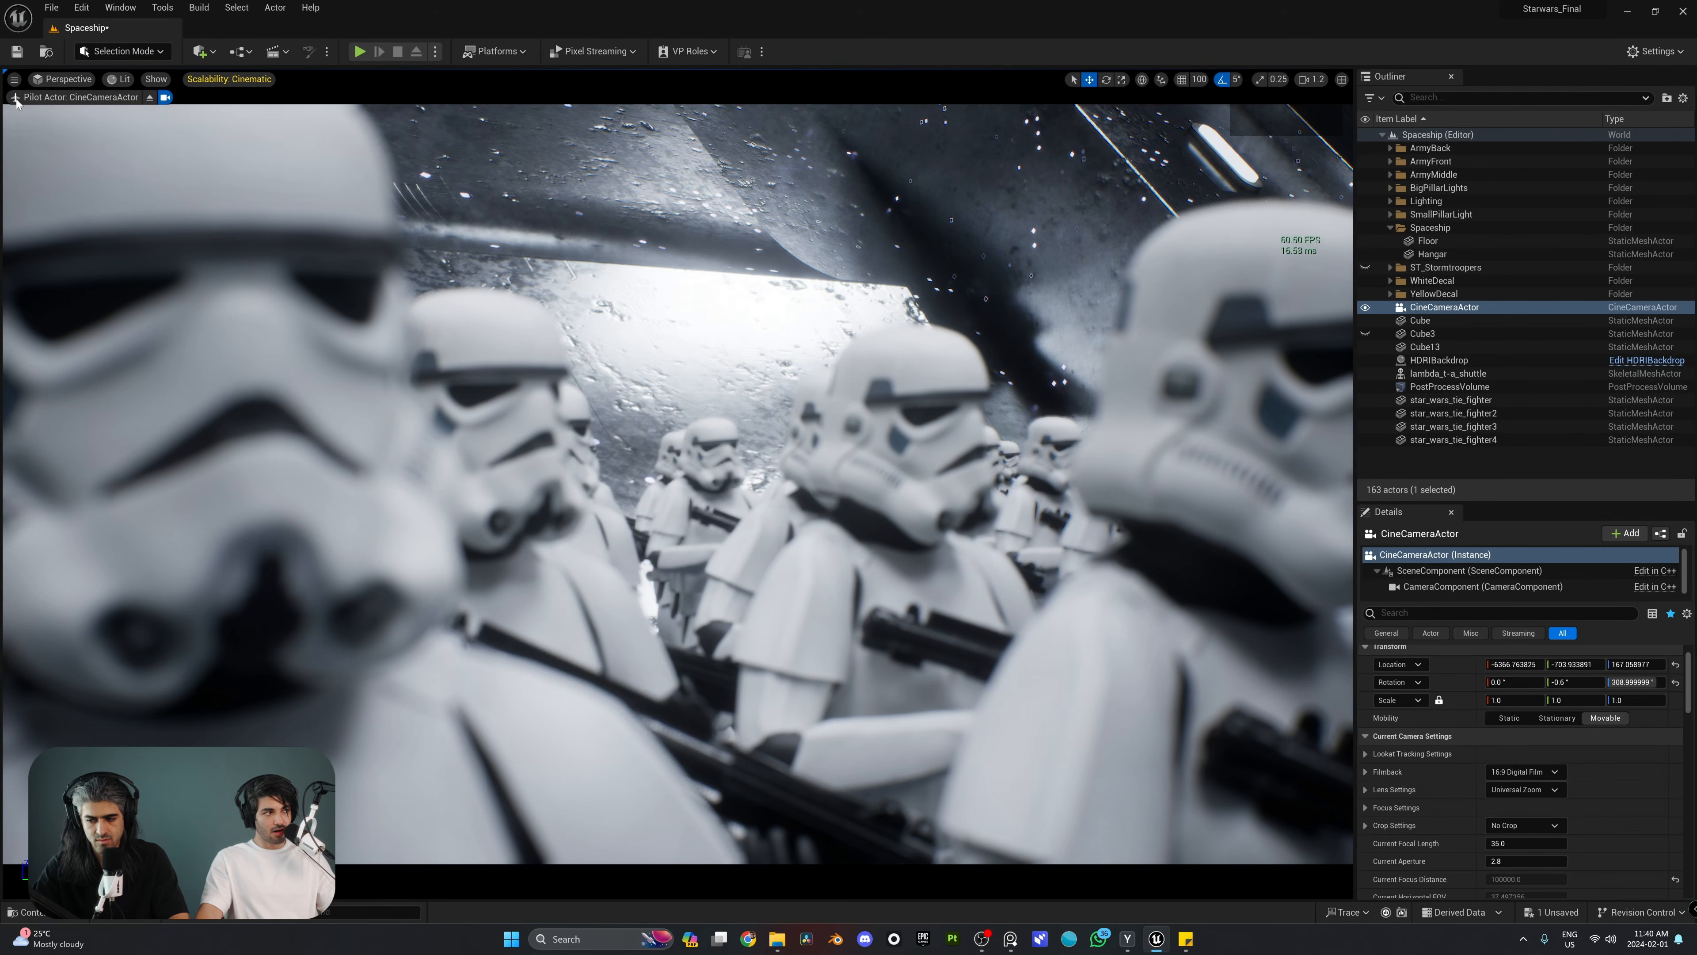
Step: Stop piloting the CineCameraActor and view it from outside beside the stormtrooper formation
left_click(151, 100)
right_click_drag(151, 99, 167, 110)
right_click_drag(678, 484, 709, 508)
right_click_drag(972, 656, 829, 598)
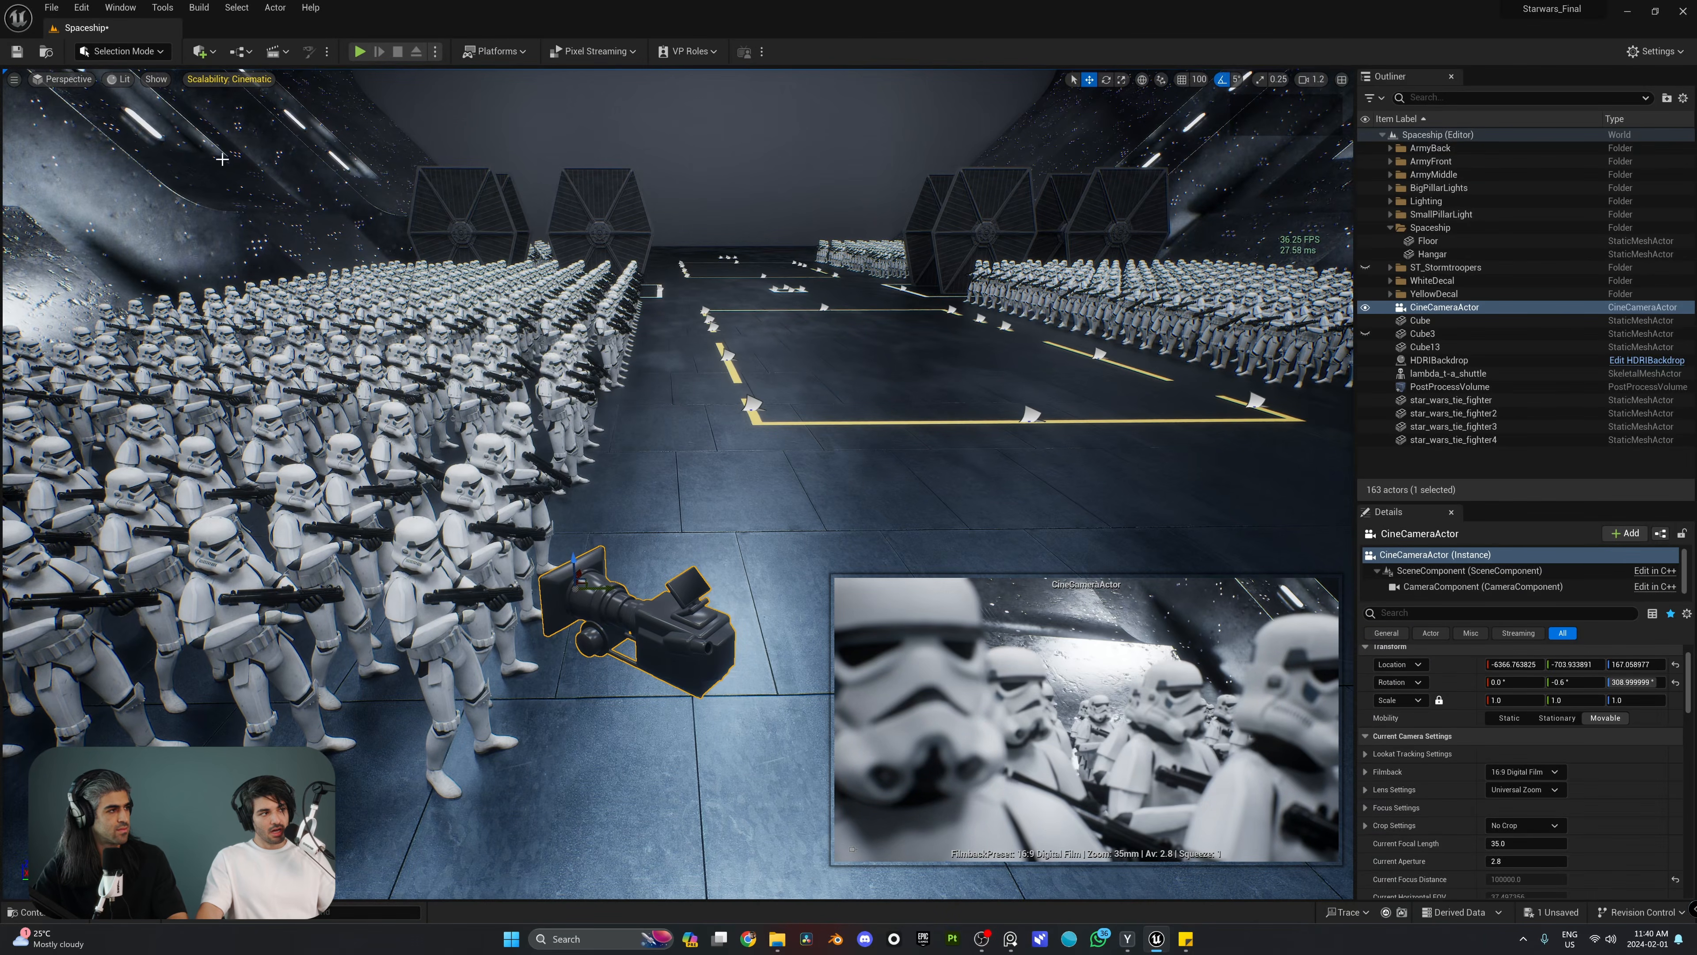
Step: Pilot the CineCameraActor again and turn off its exact camera view
right_click(705, 647)
left_click(835, 372)
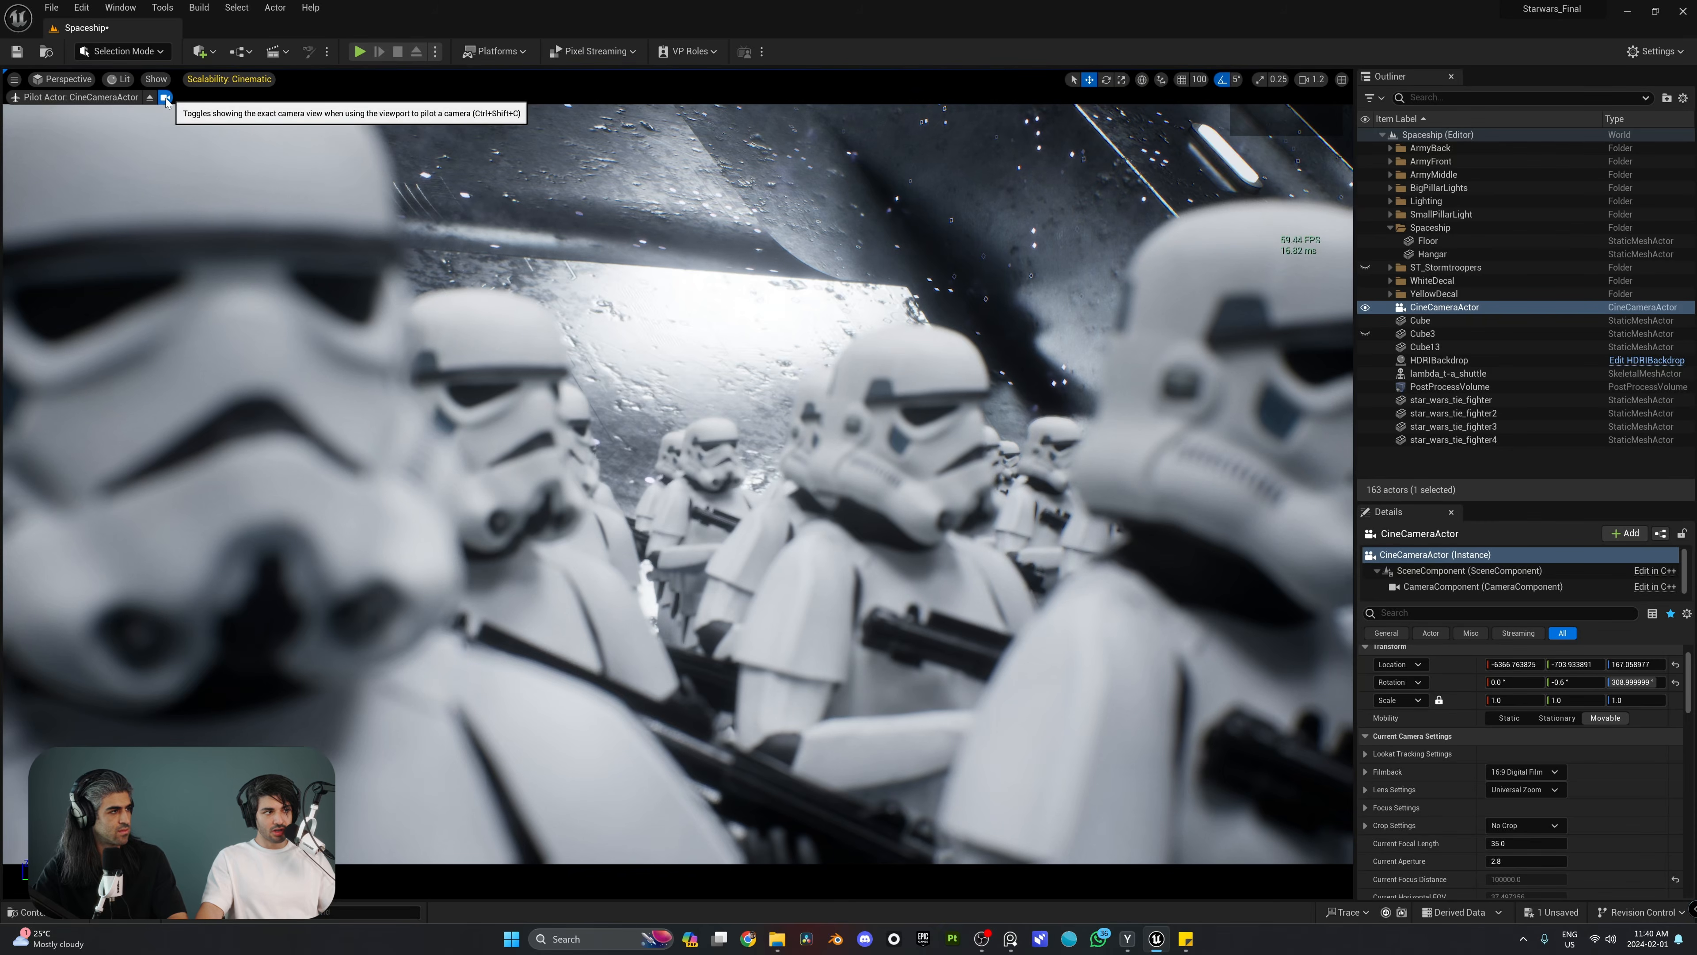
left_click(166, 101)
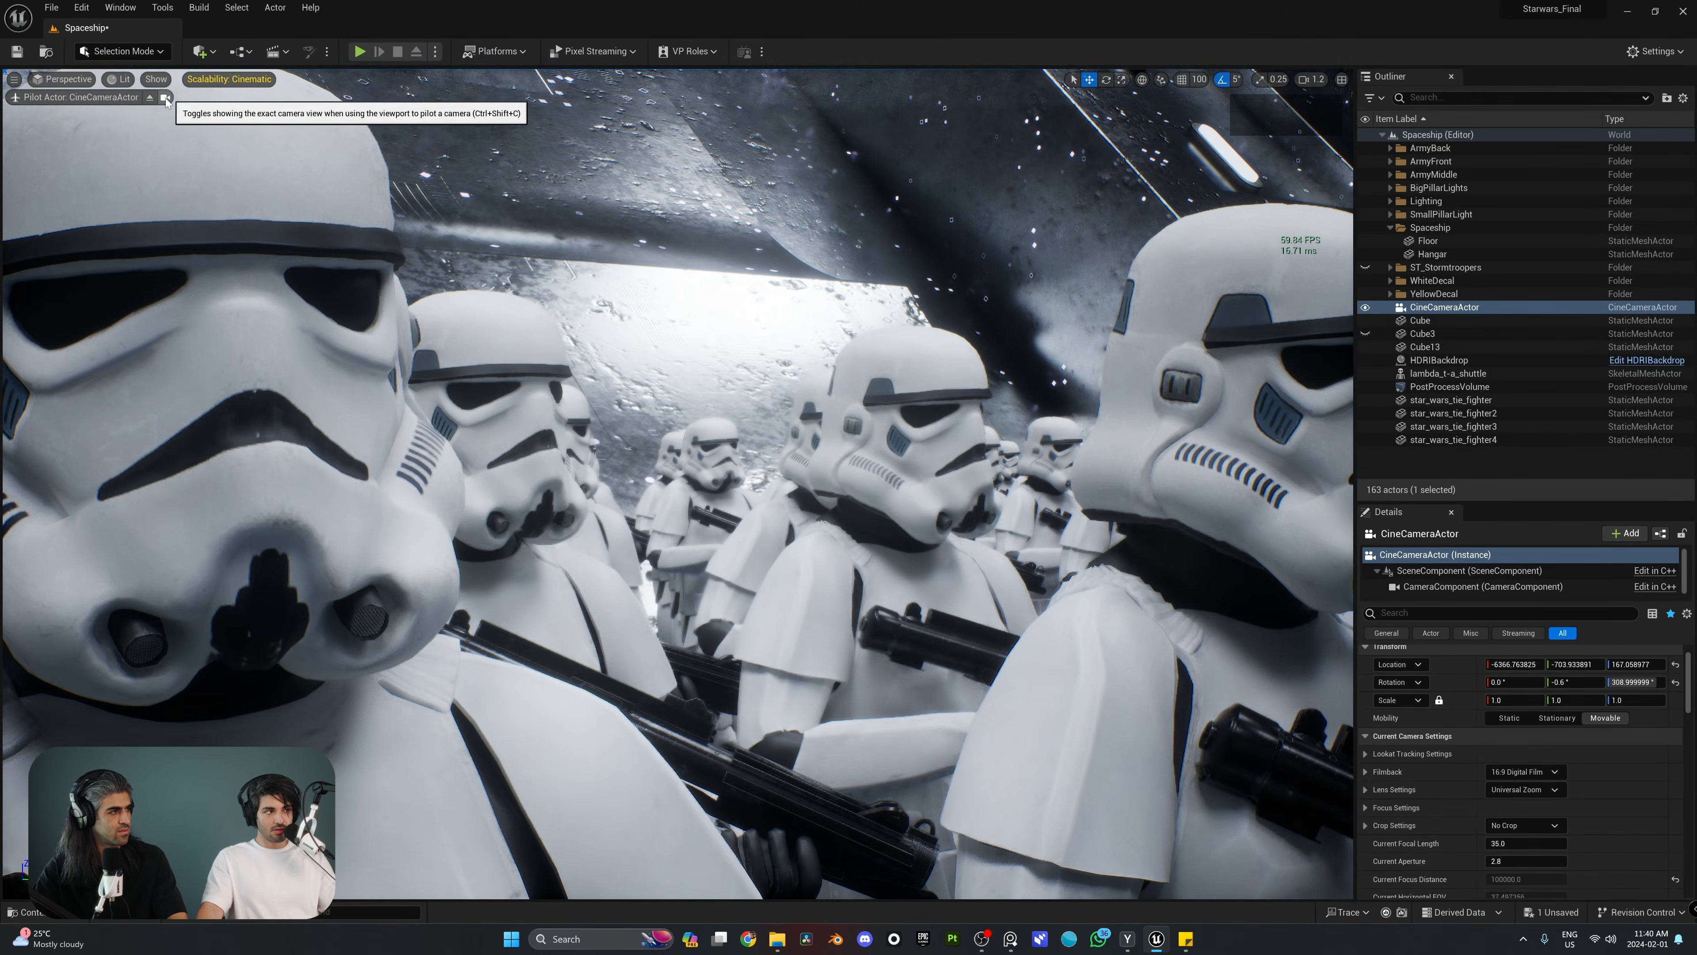
Step: Fly the piloted camera back to a wider side view of the stormtrooper rows, at about X -6937, Y -550, Z 136
key("s")
mouse_move(678, 428)
right_mouse_down()
mouse_move(852, 438)
mouse_move(688, 430)
right_mouse_up()
key("d")
Step: Eject from the CineCameraActor to check its new placement from outside, and resume piloting it
left_click(150, 99)
right_click_drag(534, 374, 538, 378)
key("s")
key("a")
right_click_drag(686, 416, 760, 476)
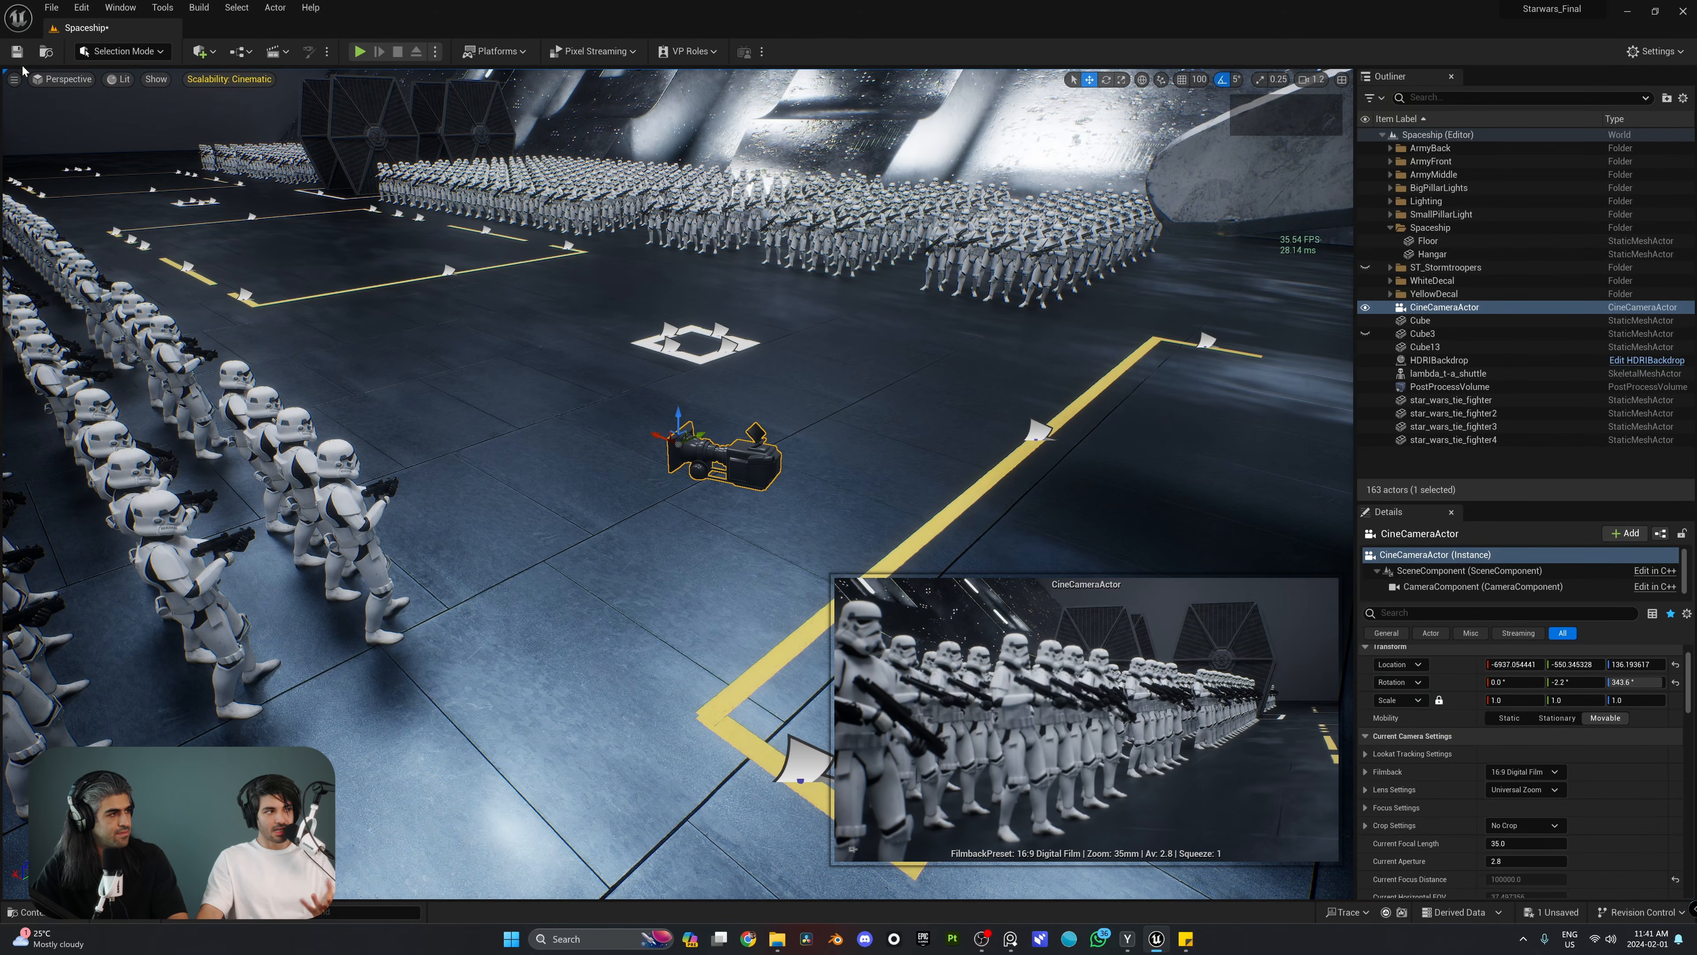
left_click(13, 78)
left_click(100, 229)
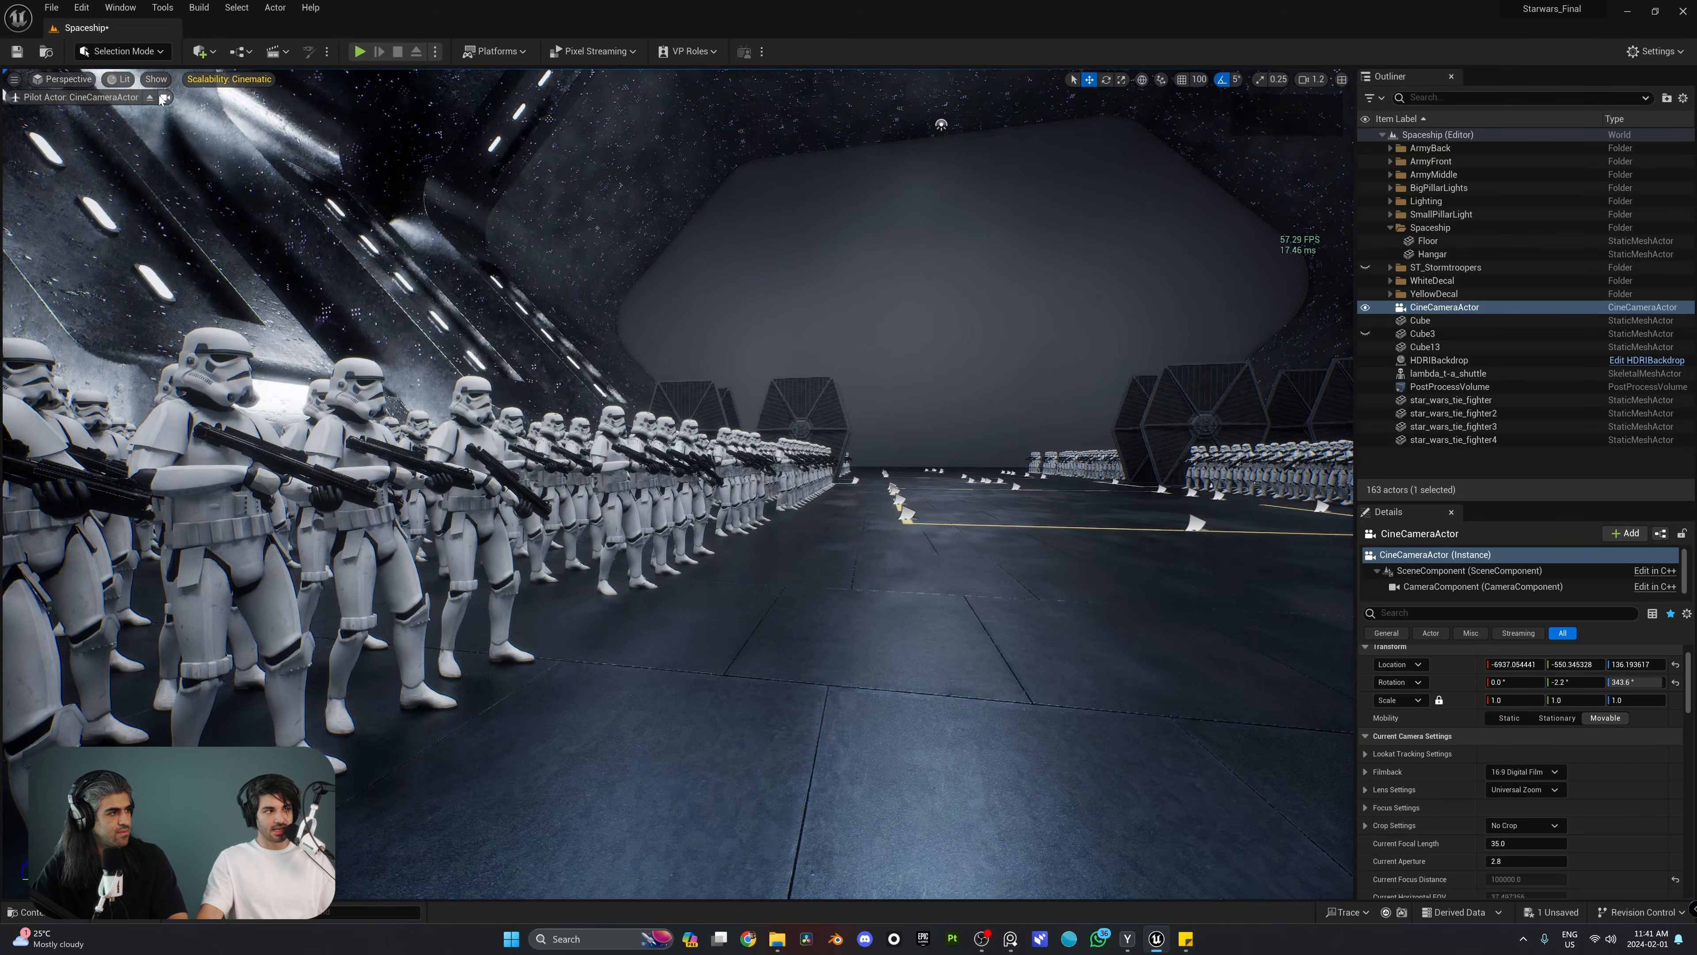
Step: Turn the exact camera view back on and fly the piloted CineCameraActor closer to the stormtroopers, at about X -6624, Y -650, Z 161
left_click(165, 99)
right_click_drag(401, 301, 337, 301)
key("w")
key("q")
Step: Stop piloting the CineCameraActor and view it from outside beside the front stormtrooper row
left_click(149, 97)
right_click_drag(214, 188, 248, 191)
key("s")
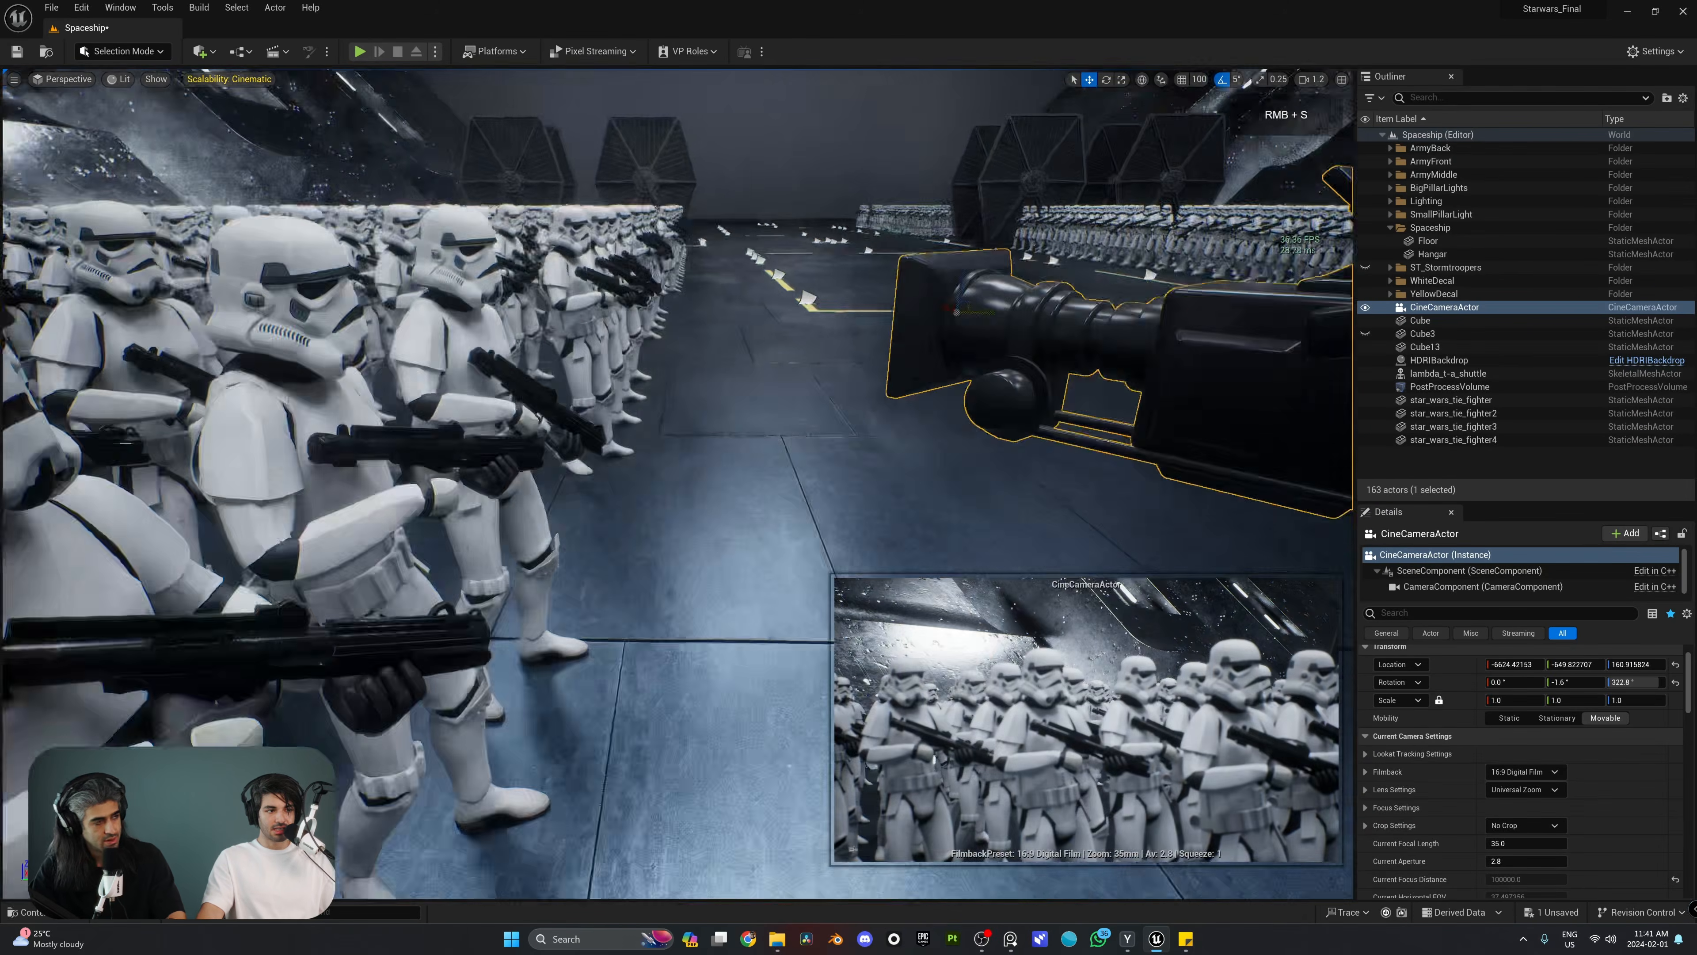
right_click_drag(628, 331, 628, 331)
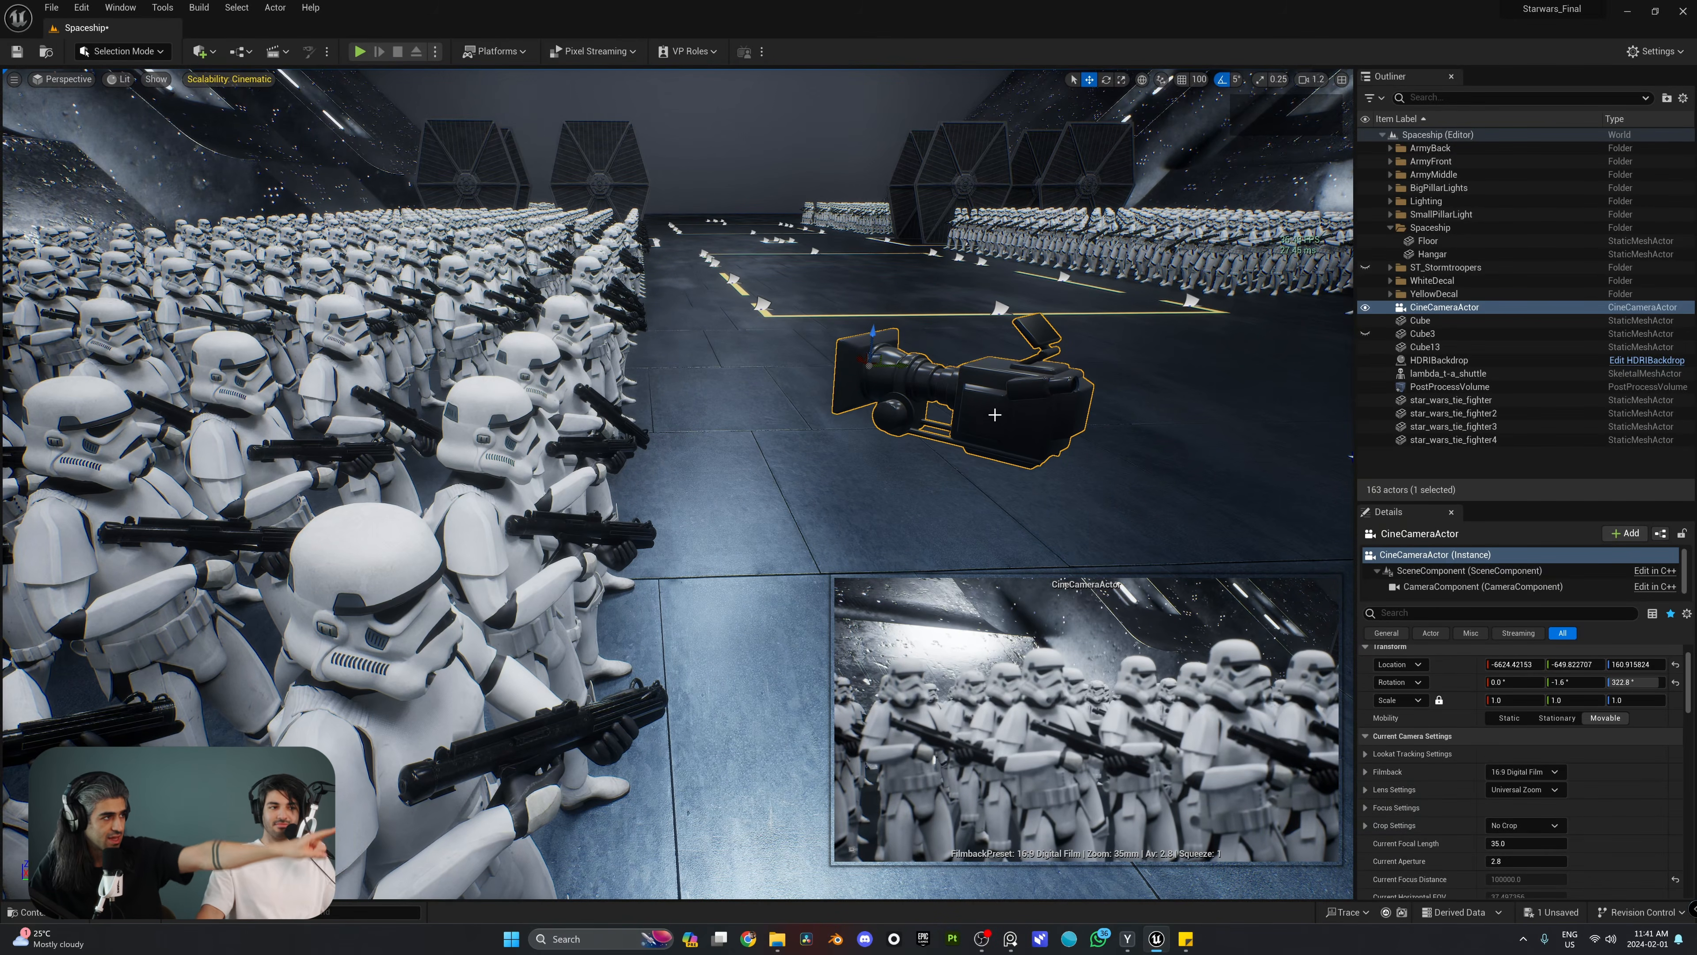
key("w")
right_click_drag(995, 414, 928, 396)
key("d")
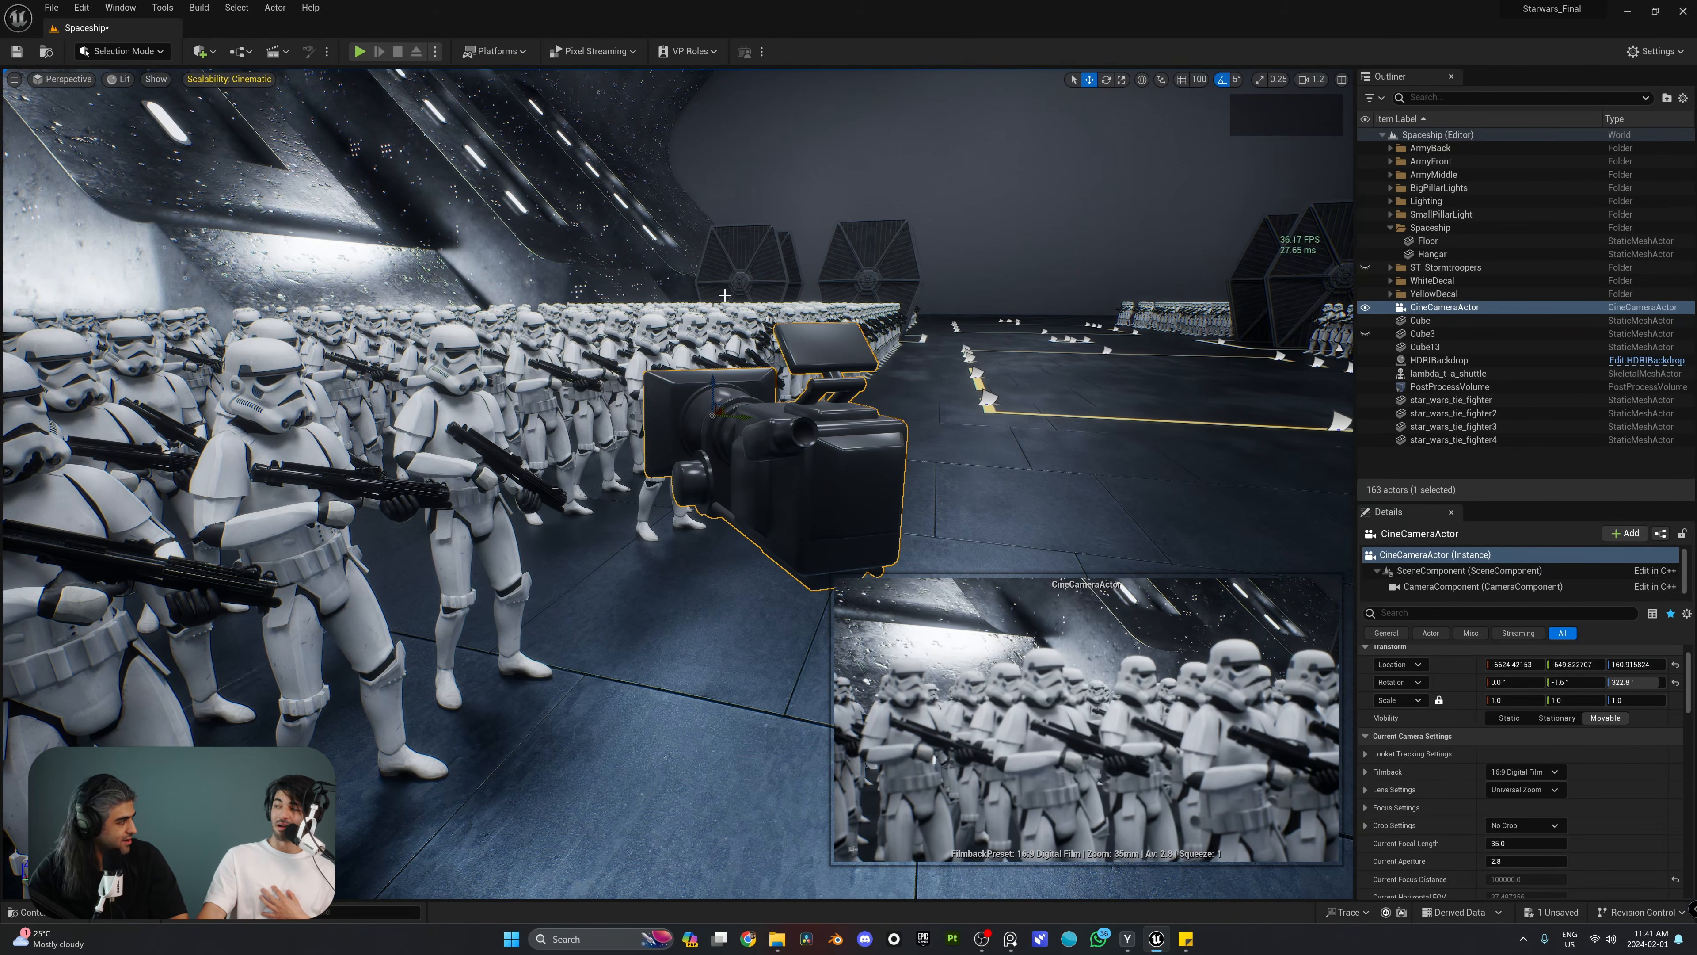
Step: Examine the CineCameraActor's pilot option and the viewport's list of placed cameras
right_click(805, 439)
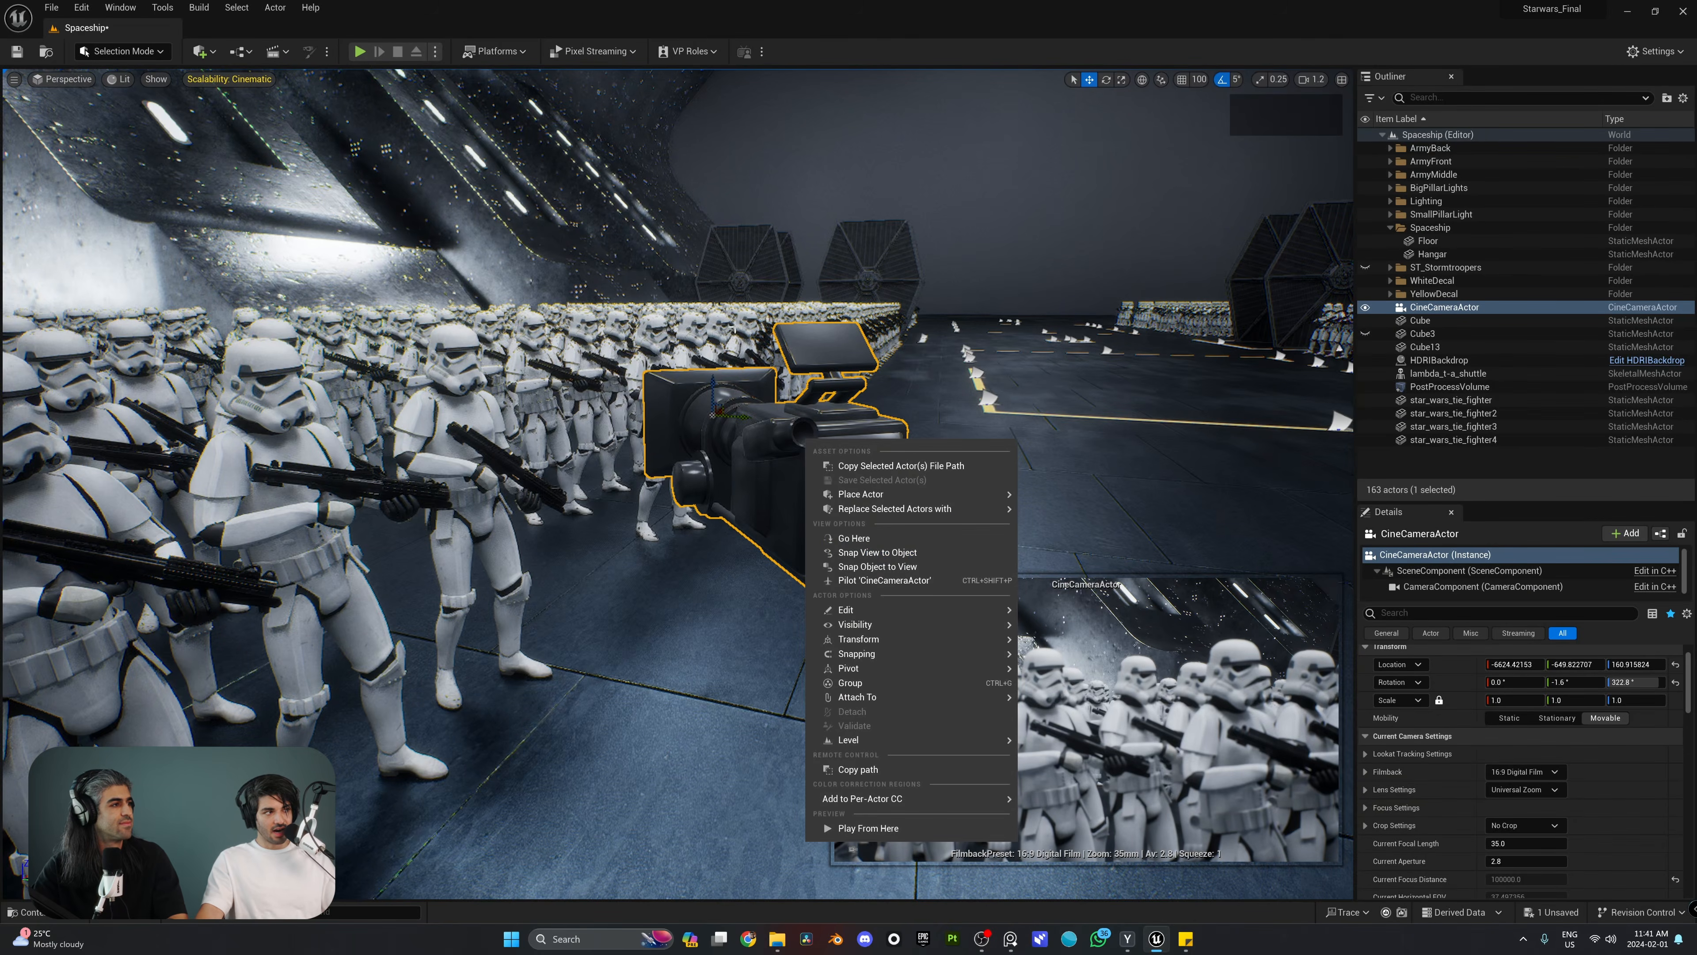
right_click_drag(733, 328, 769, 338)
left_click(63, 79)
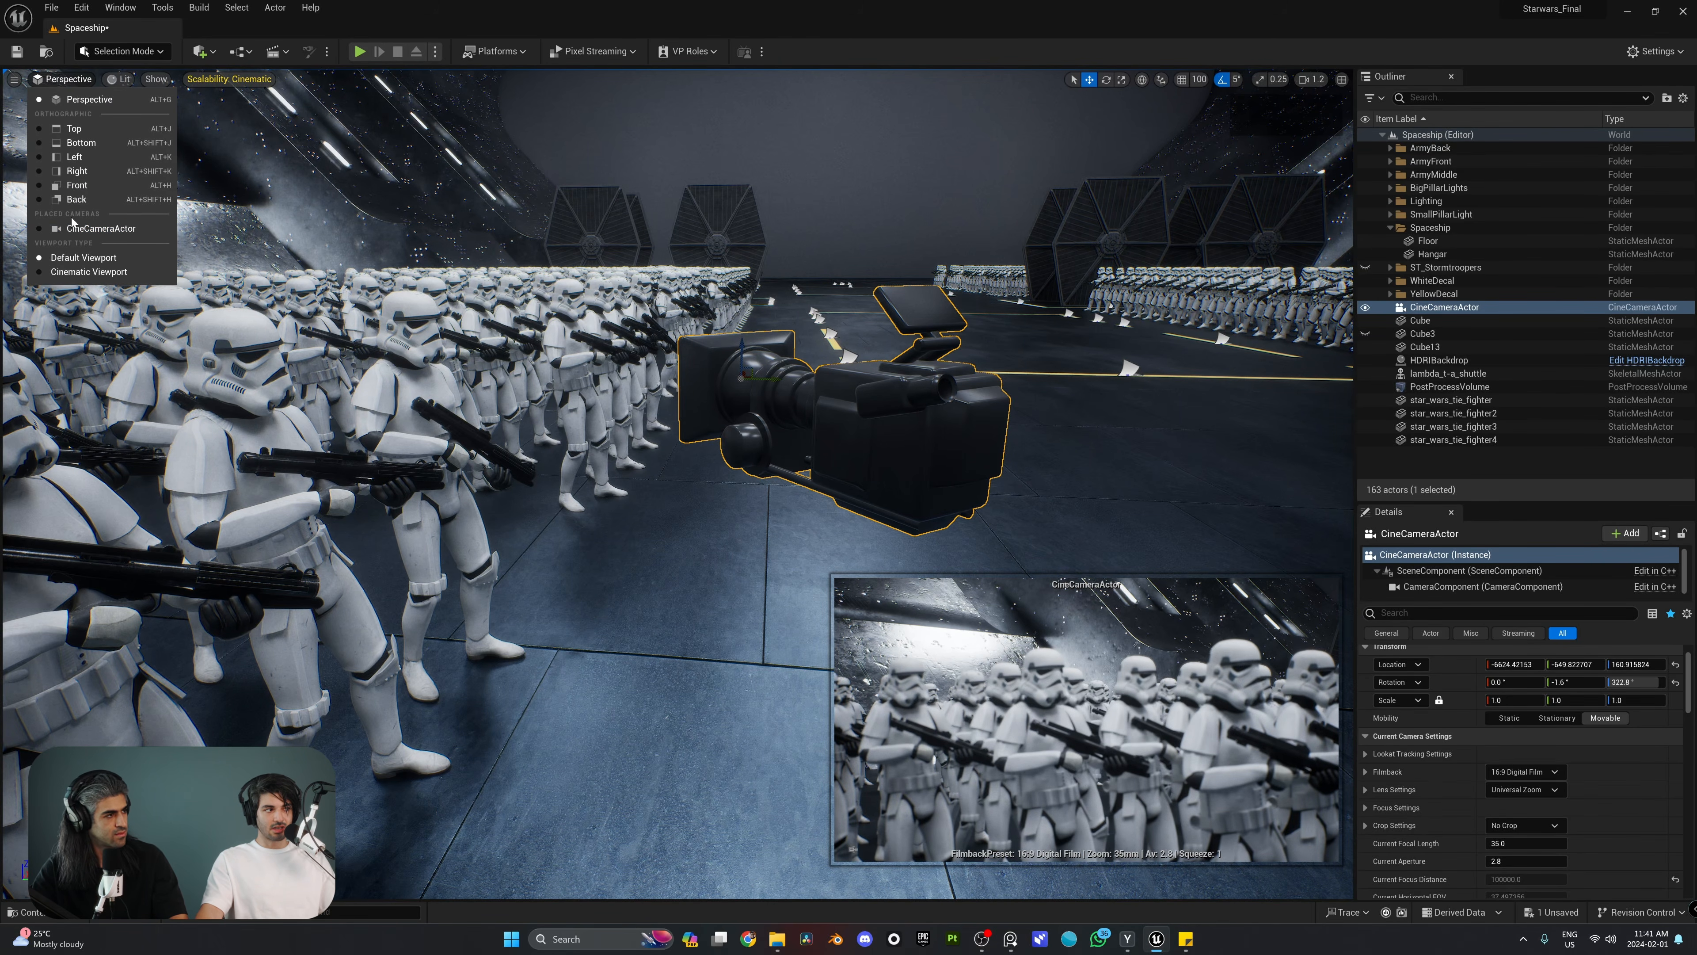
Step: Duplicate the cine camera twice and pilot CineCameraActor3 to about X -5786, Y -447, Z 161 facing the stormtroopers, ejecting when placed
left_click_drag(802, 304, 947, 386, "alt")
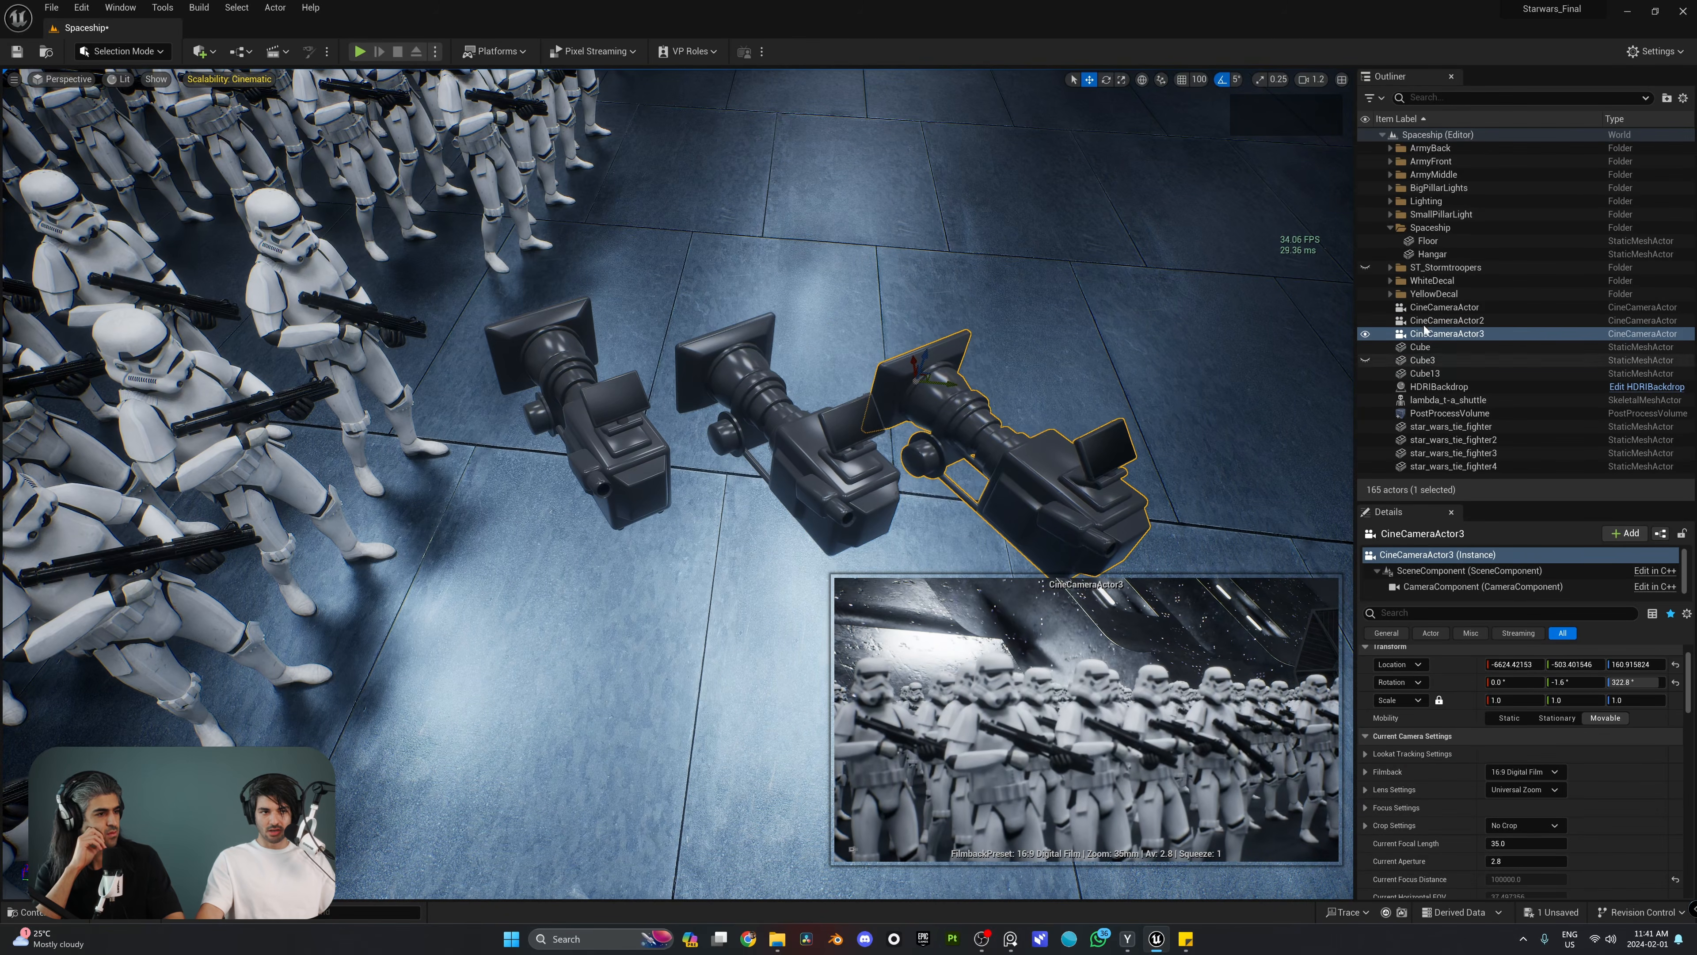
left_click(62, 79)
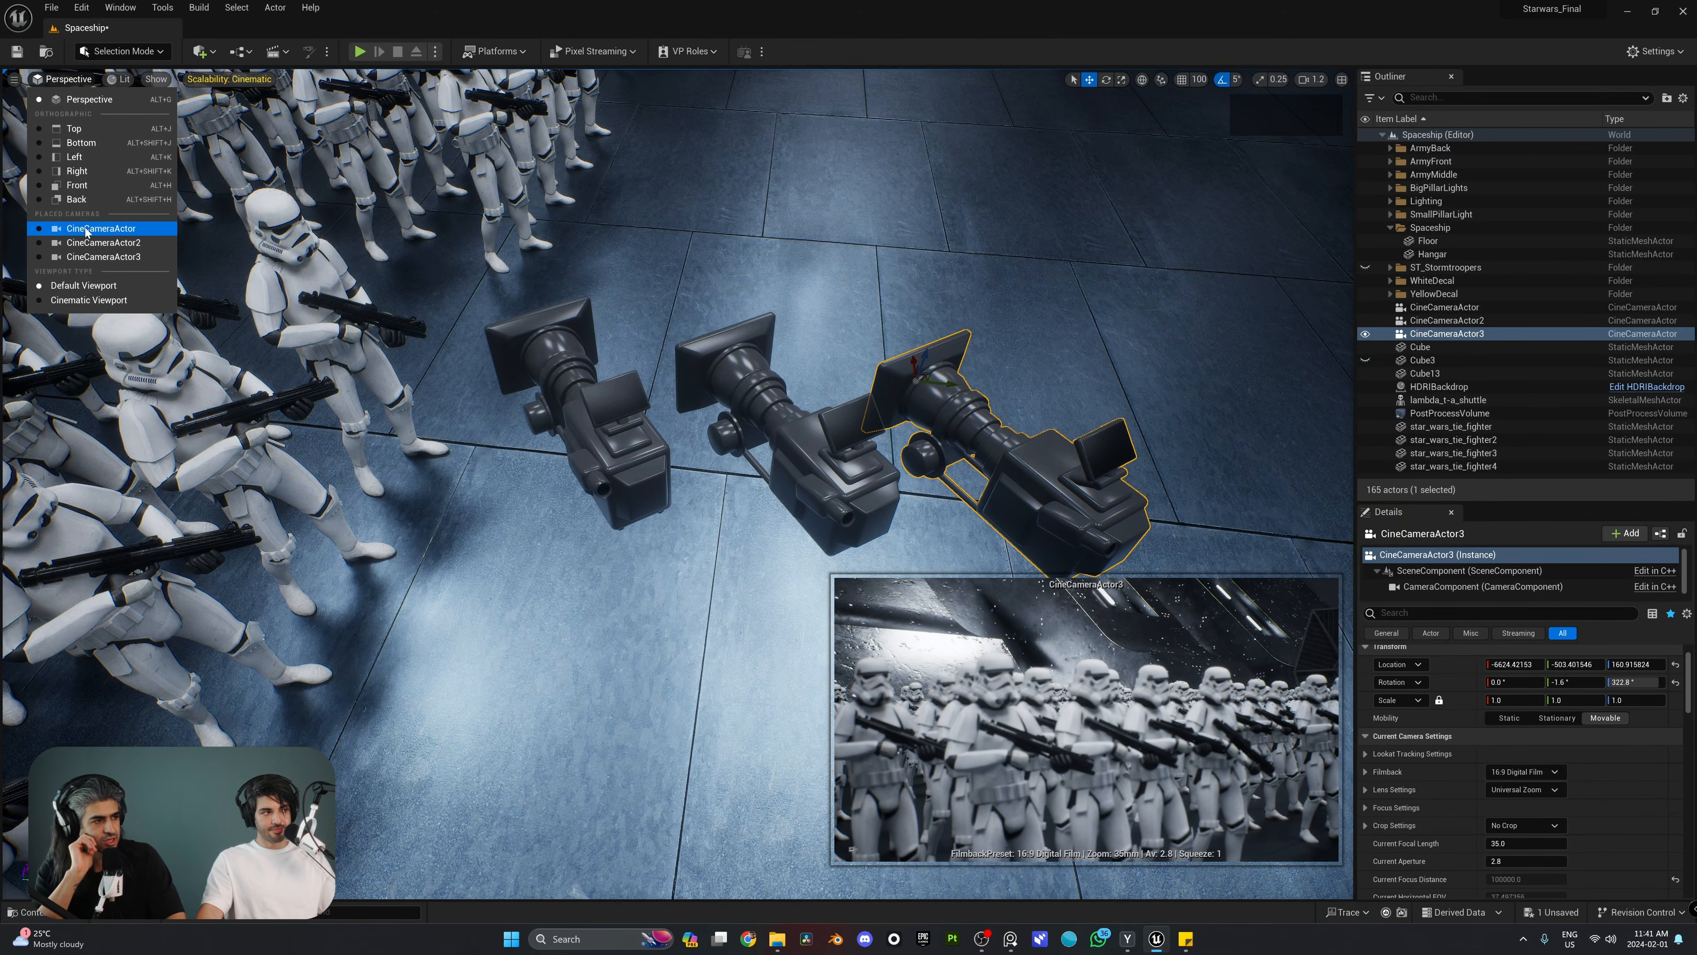
left_click(95, 257)
key("d")
right_click_drag(683, 250, 441, 255)
left_click(155, 98)
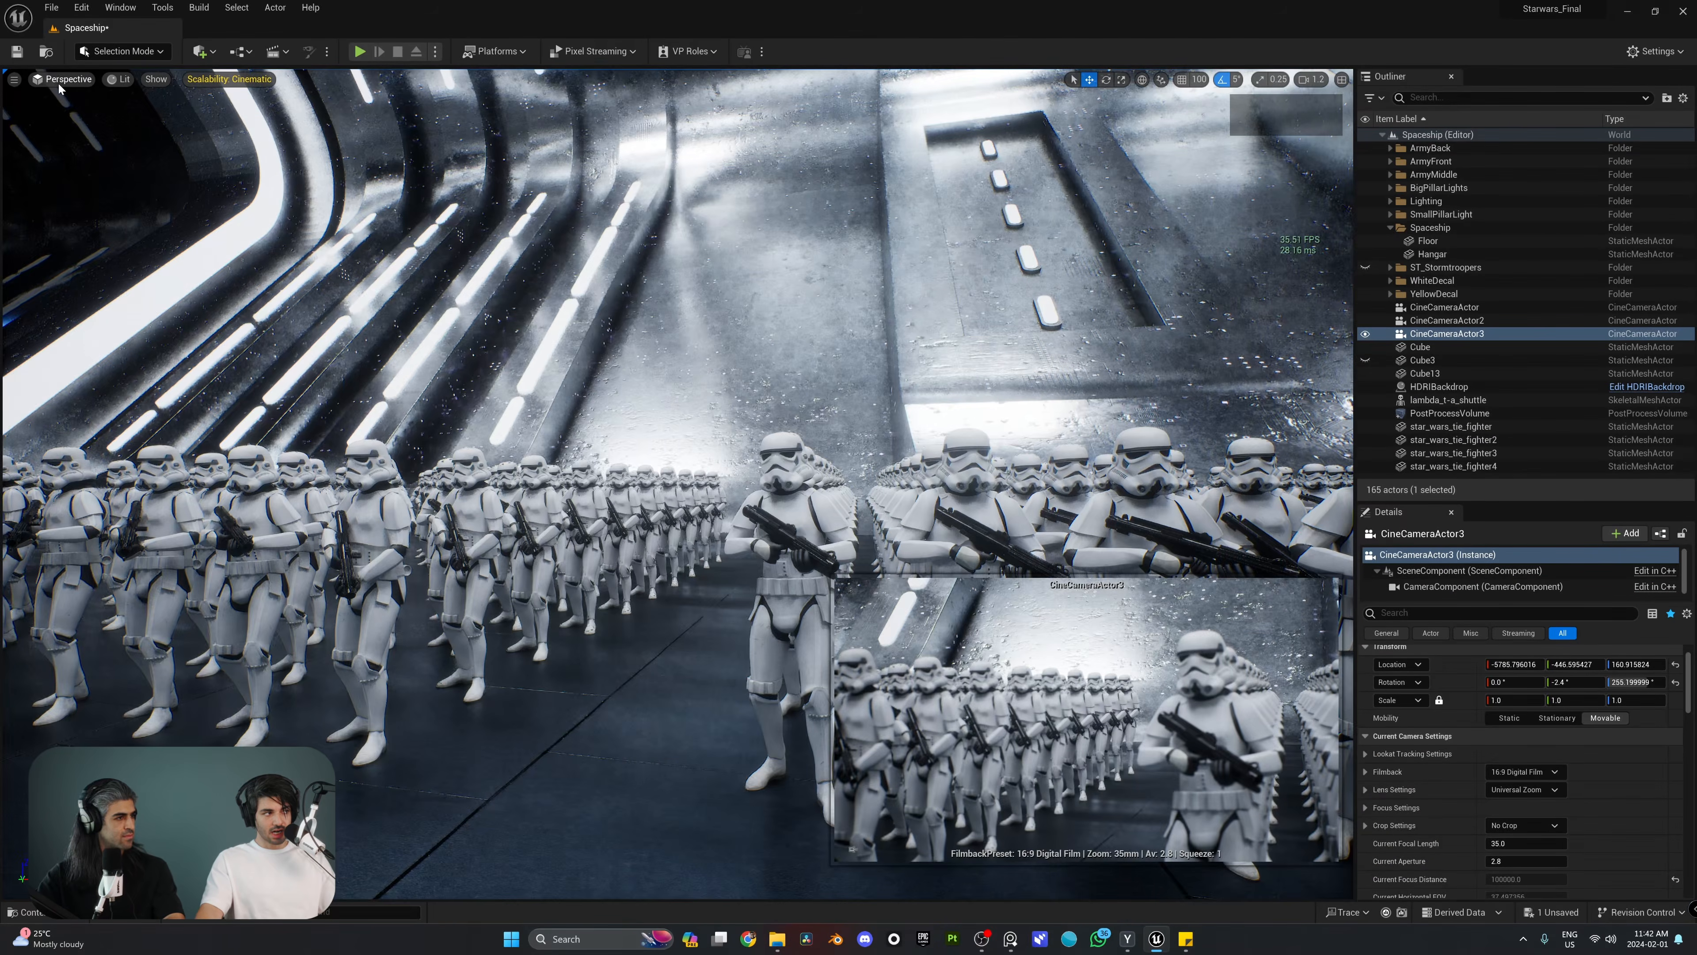
Step: Pilot CineCameraActor2 to a different view of the stormtrooper rows and eject from it
left_click(59, 83)
left_click(125, 240)
key("d")
right_click_drag(681, 214, 762, 221)
left_click(155, 98)
Step: Delete the two duplicate cameras, CineCameraActor2 and CineCameraActor3
right_click_drag(401, 234, 414, 235)
key("s")
key("a")
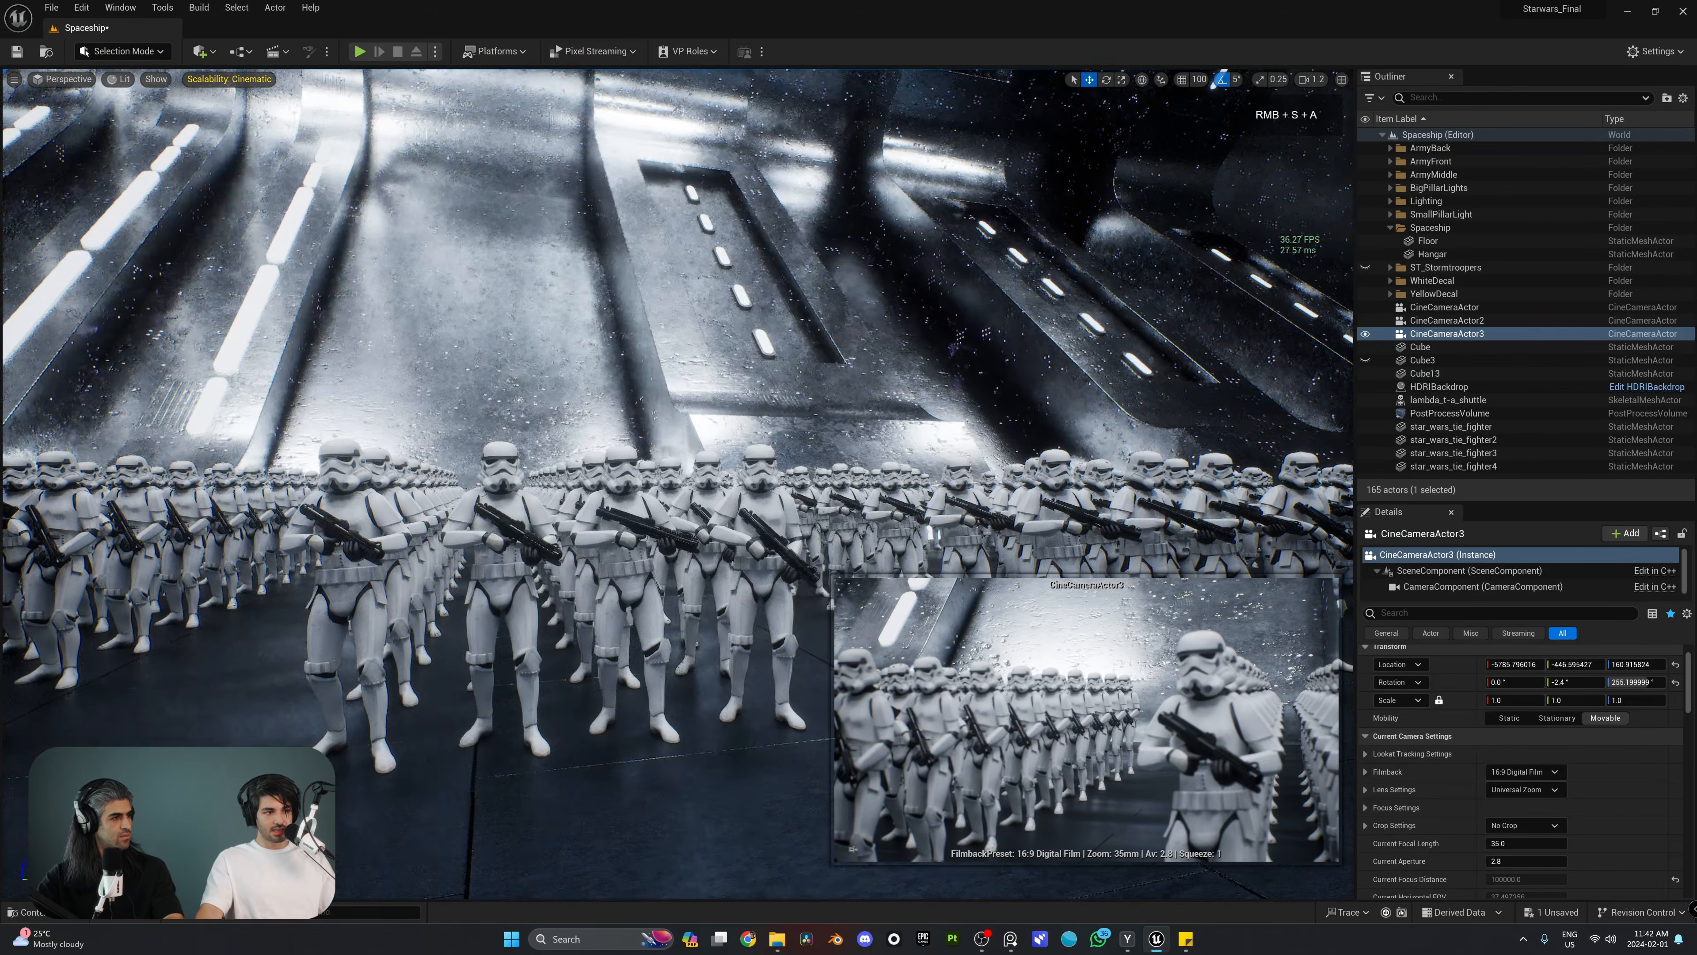
mouse_move(642, 338)
right_mouse_down()
mouse_move(669, 374)
mouse_move(637, 357)
right_mouse_up()
key("e")
key("d")
key("w")
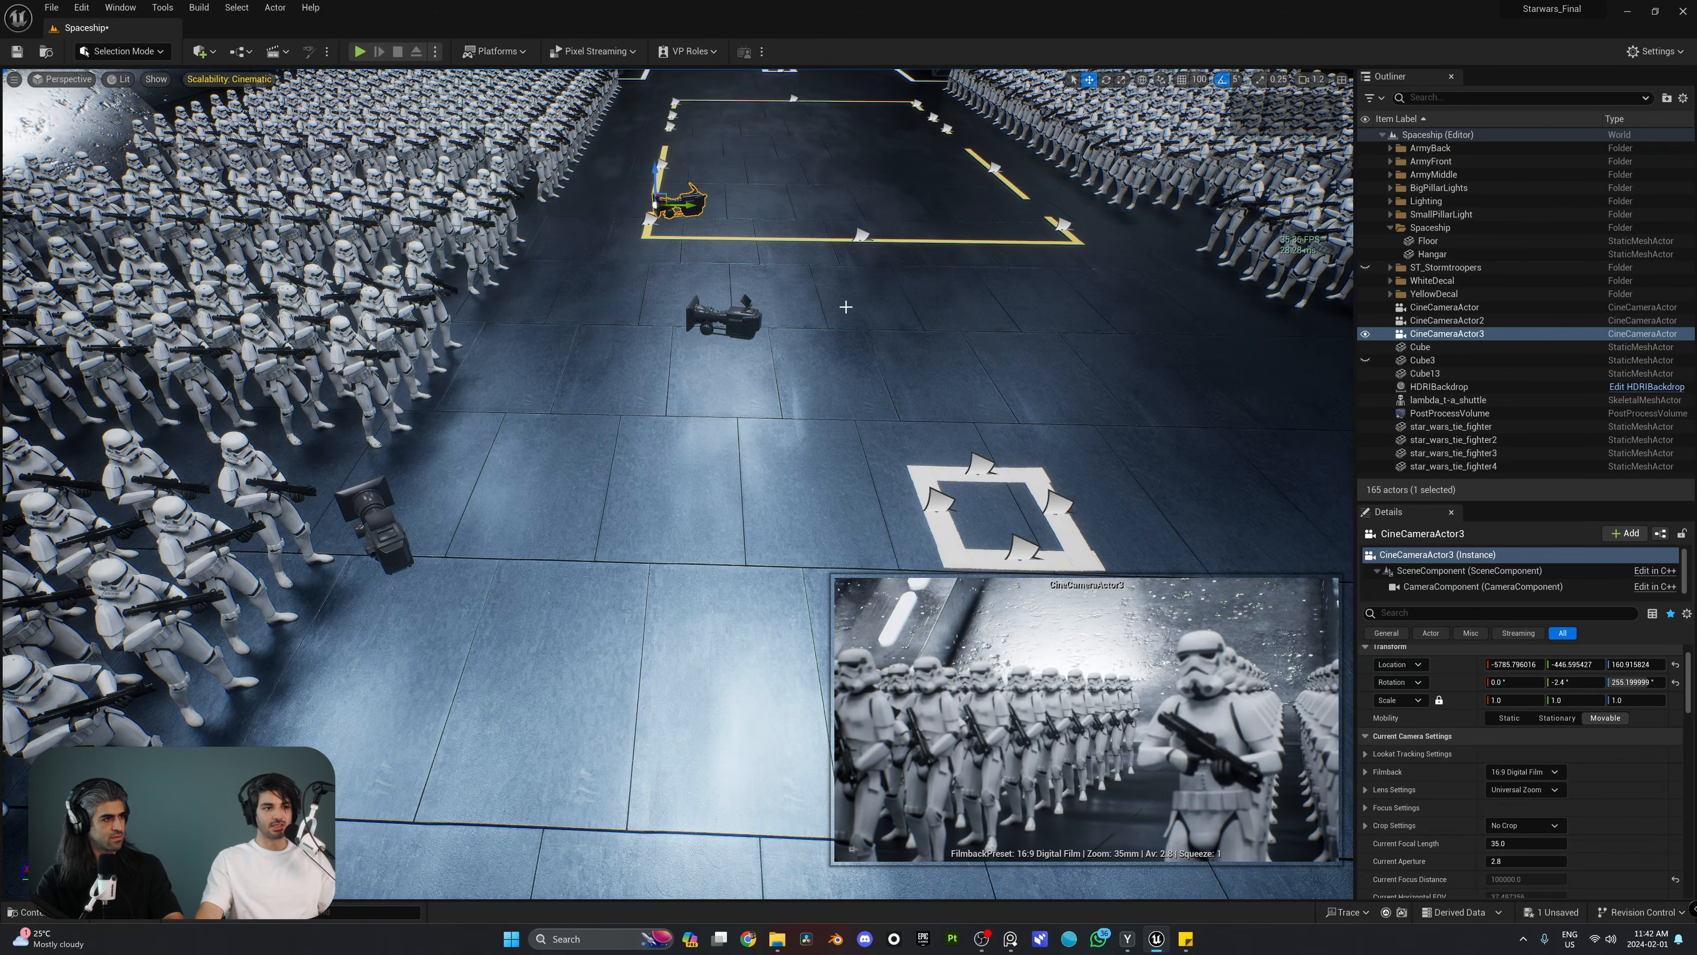
left_click(1463, 323, "shift")
key("Delete")
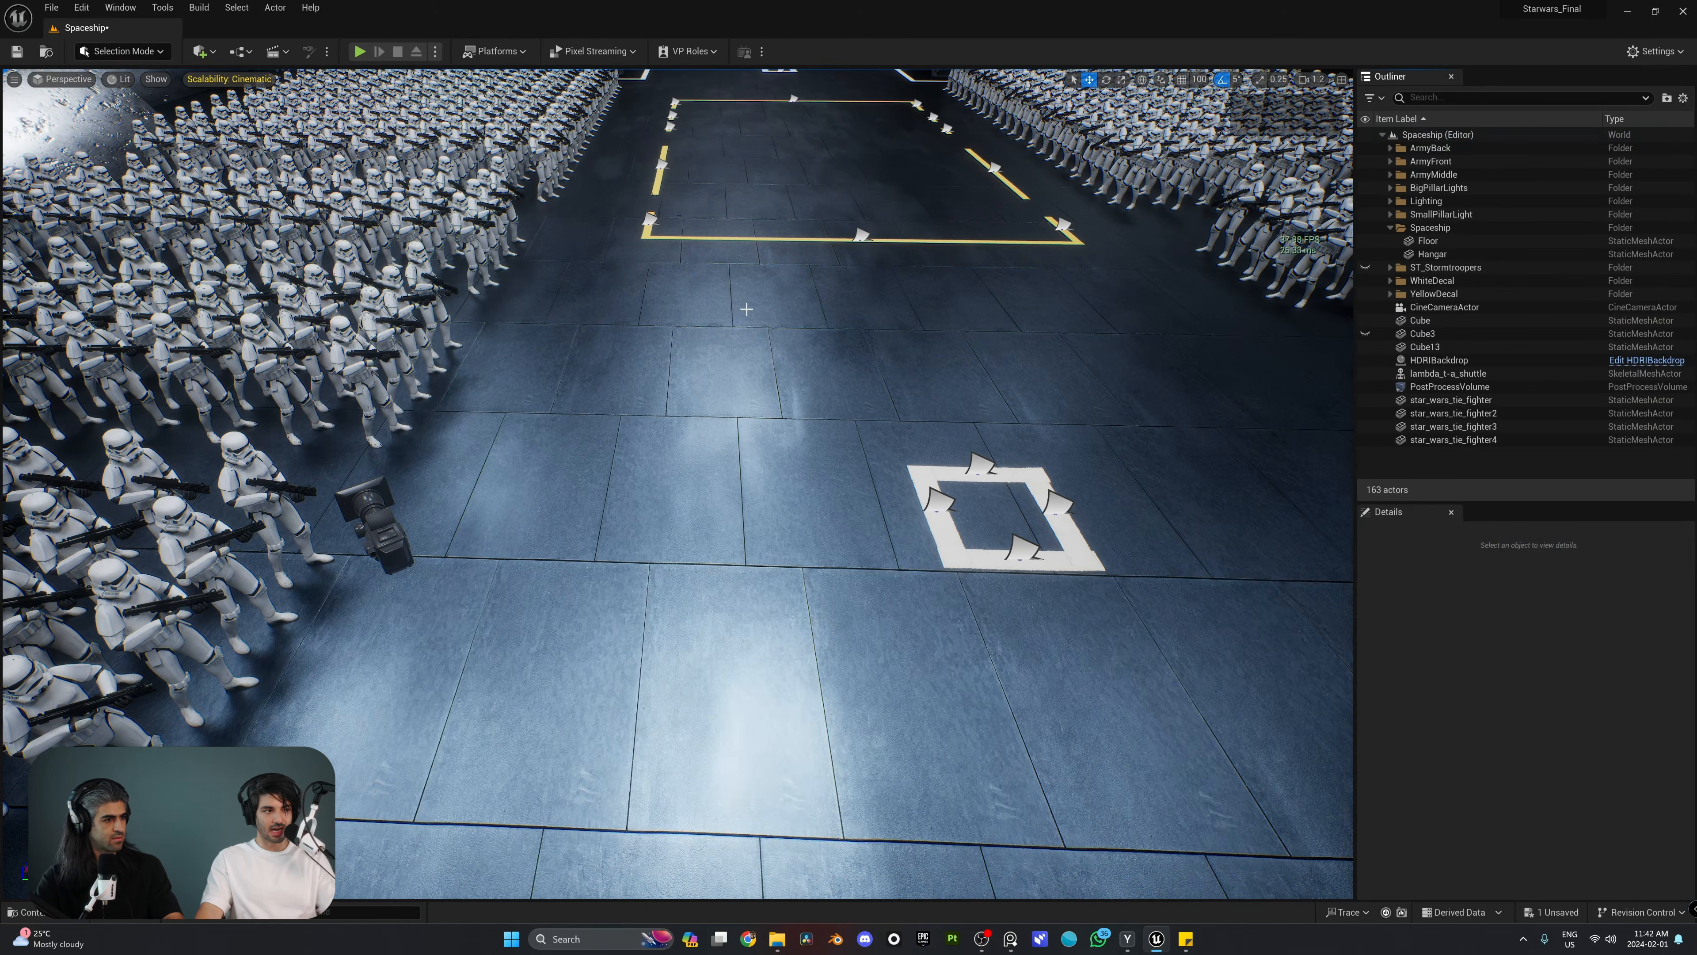
Step: Select the remaining CineCameraActor beside the stormtroopers and view it on the hangar floor
left_click(377, 513)
right_click_drag(674, 466, 638, 445)
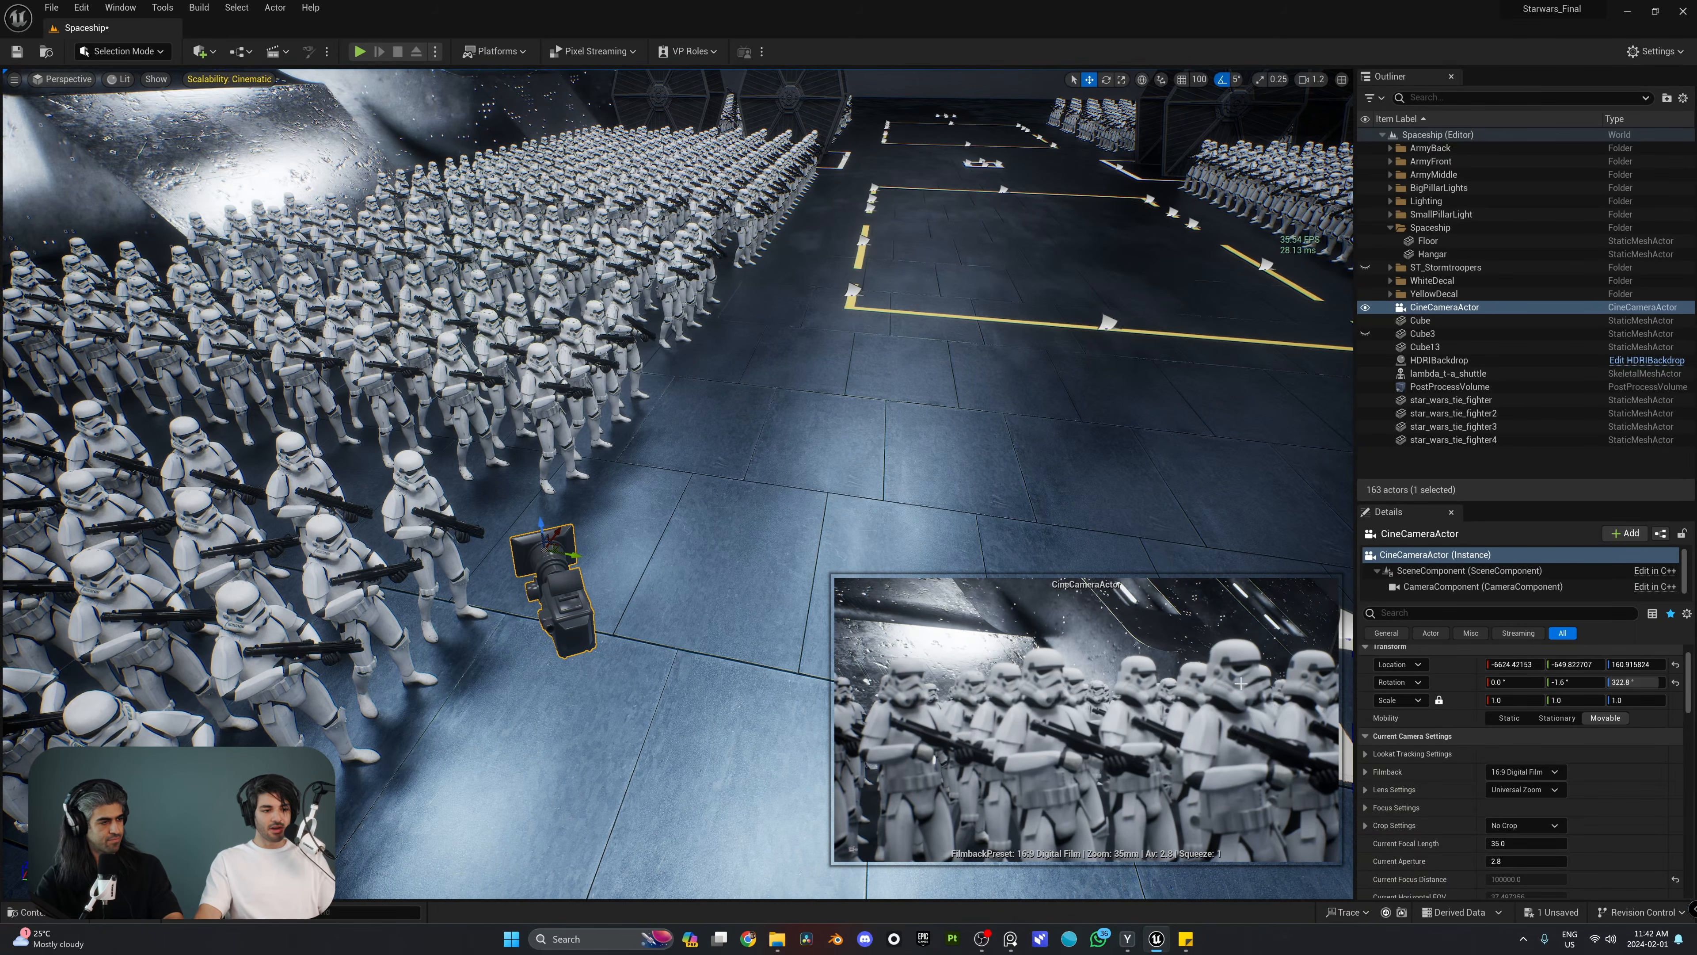
key("f")
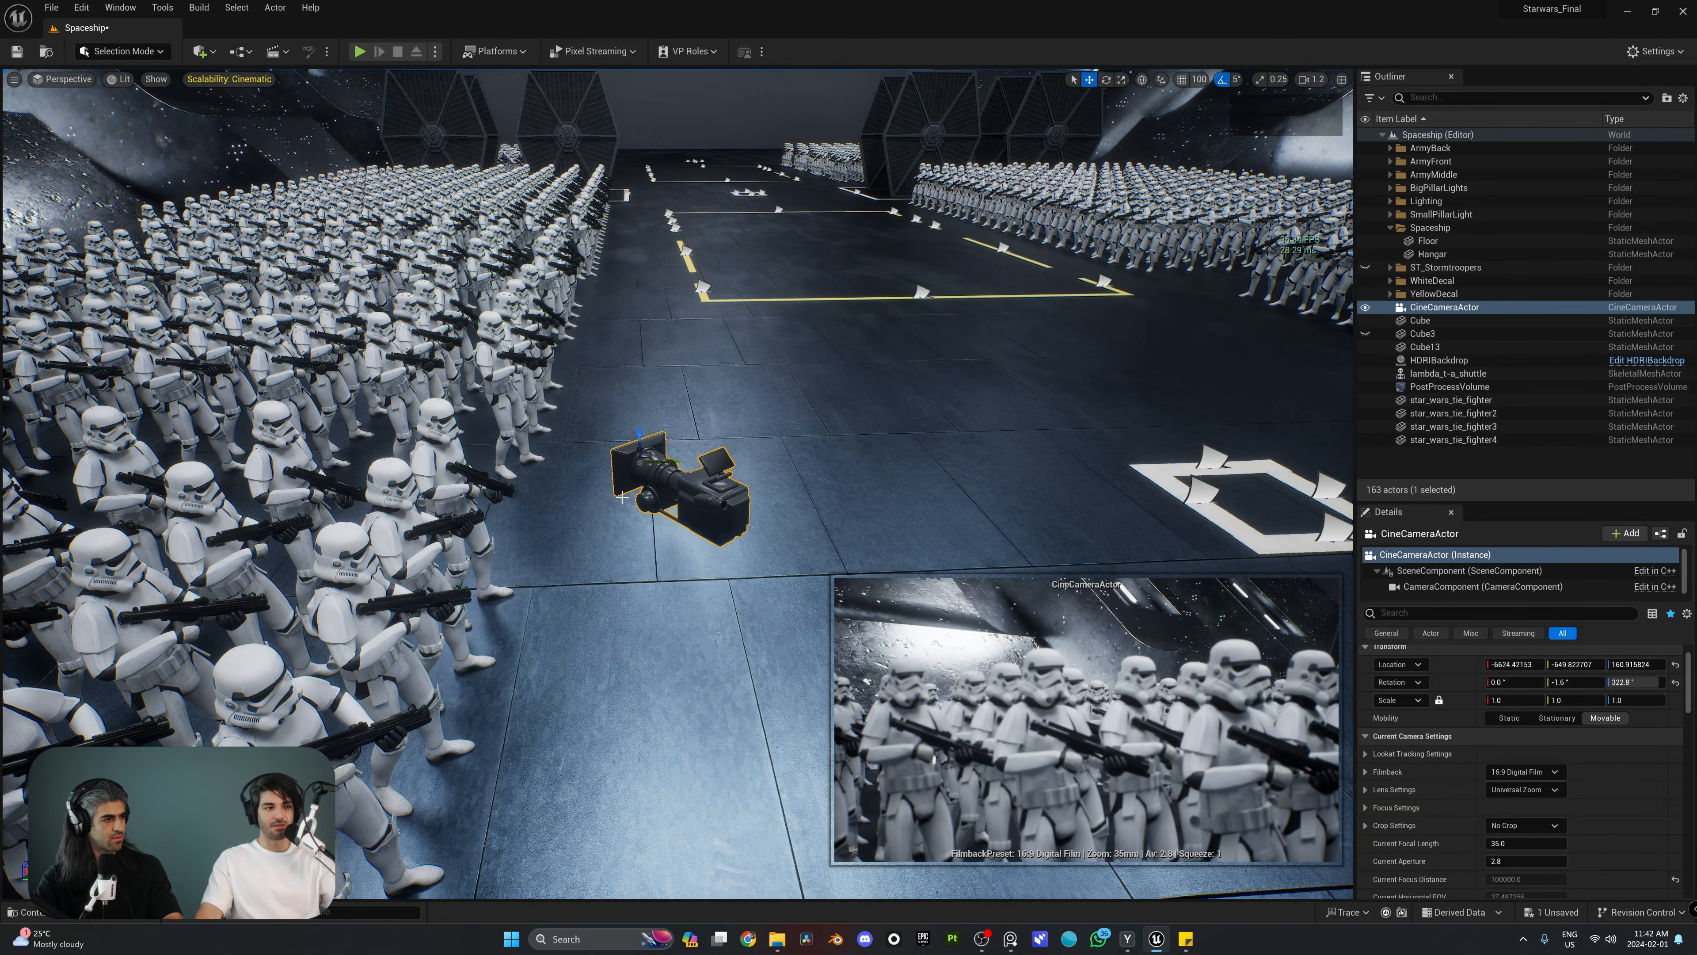
Step: Select a stormtrooper instead of the camera, and reselect the CineCameraActor to bring back its preview
key("w")
right_click_drag(821, 510, 484, 469)
left_click(947, 655)
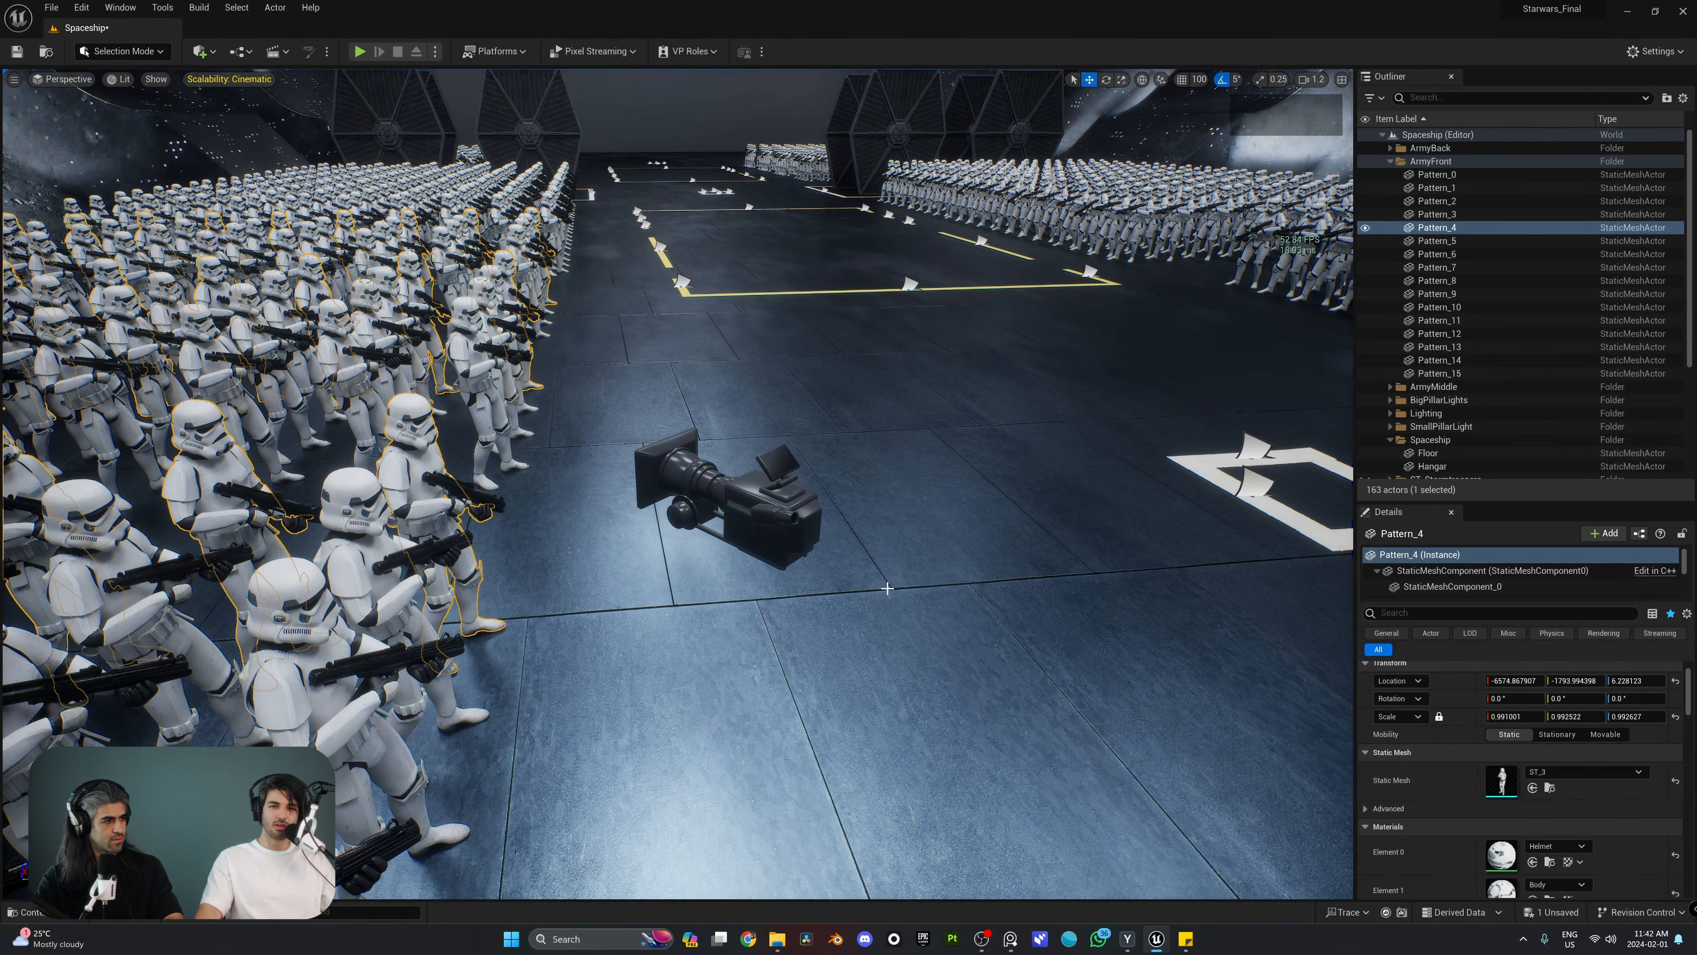
left_click(780, 495)
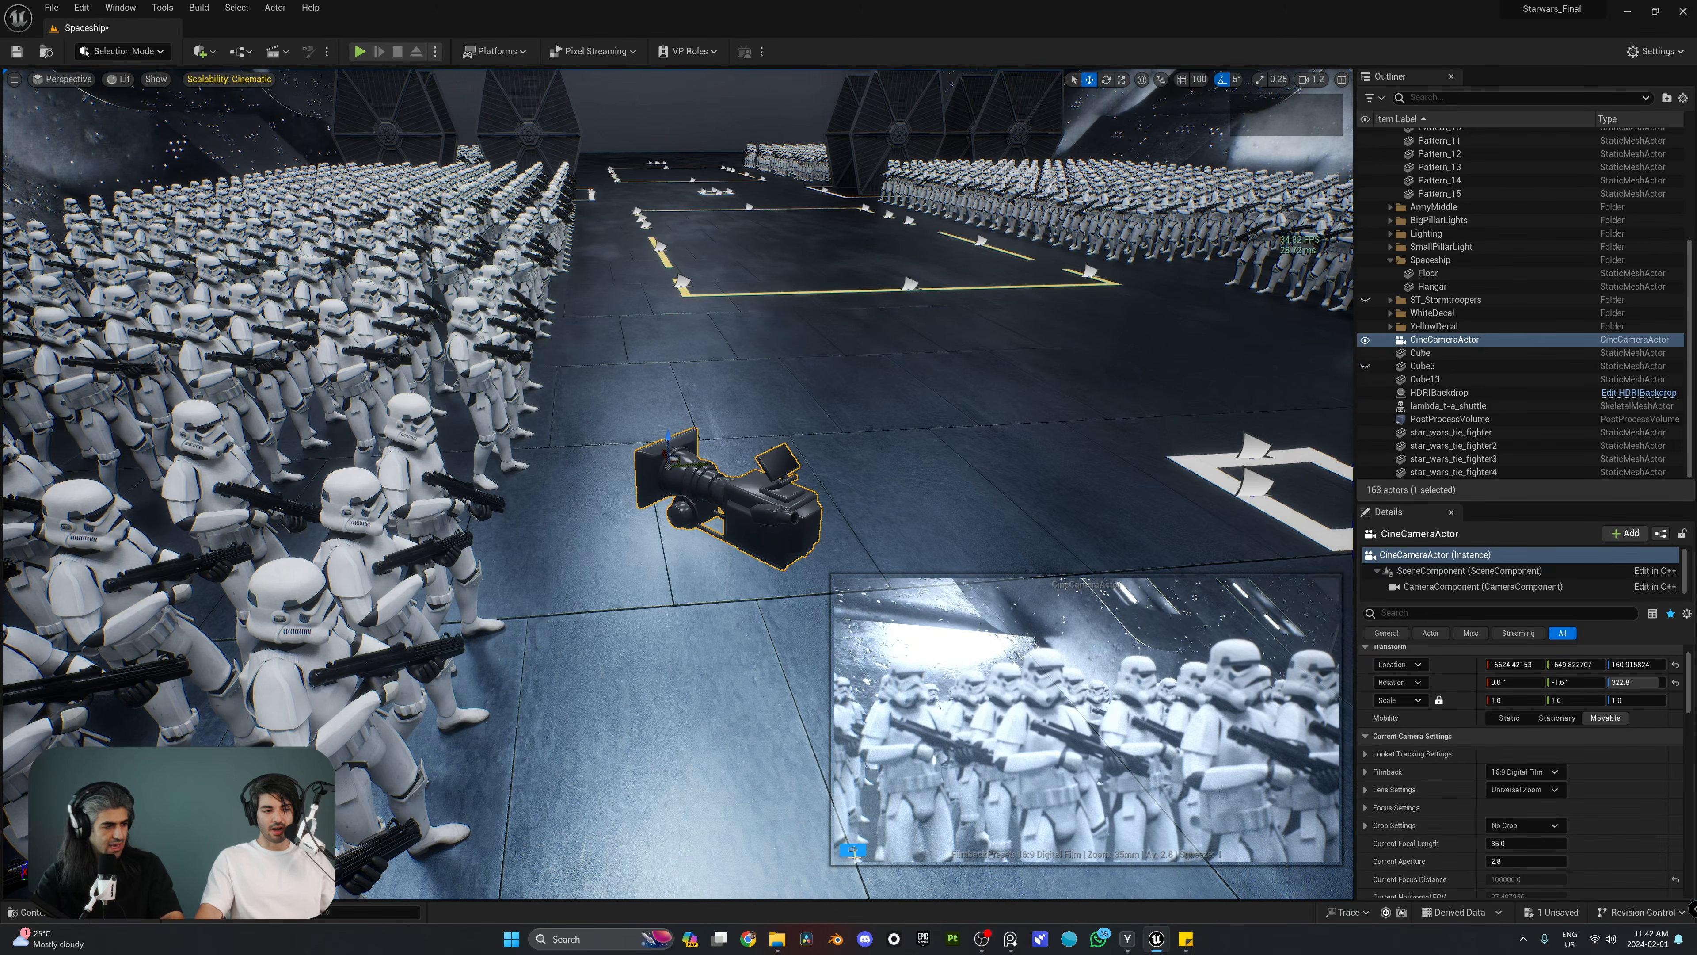
Step: Pin the CineCameraActor preview and try moving star_wars_tie_fighter3 across the hangar, undoing the move
key("d")
right_click_drag(672, 604, 672, 604)
scroll(1112, 395, "up", 3)
right_click_drag(1113, 395, 1196, 416)
key("d")
left_click(1196, 416)
key("s")
key("a")
key("e")
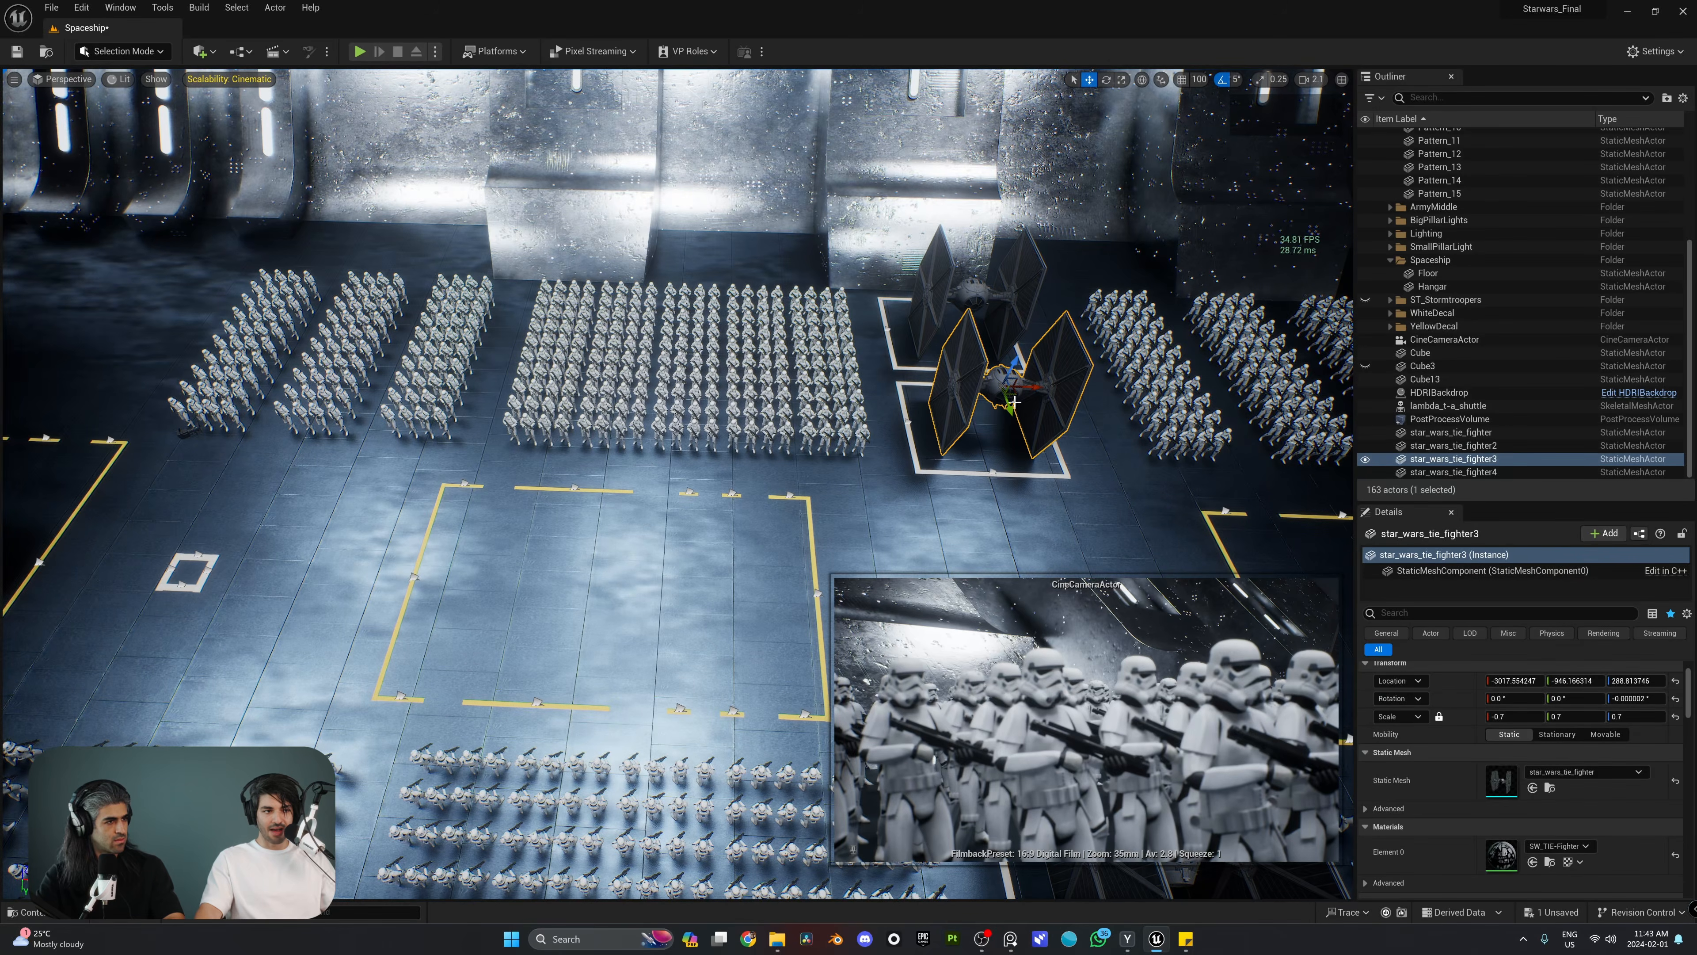
left_click_drag(1014, 401, 482, 362)
key("ctrl+z")
Step: Unpin the camera preview and reselect the CineCameraActor beside the stormtroopers
key("a")
key("w")
right_click_drag(483, 362, 630, 461)
key("s")
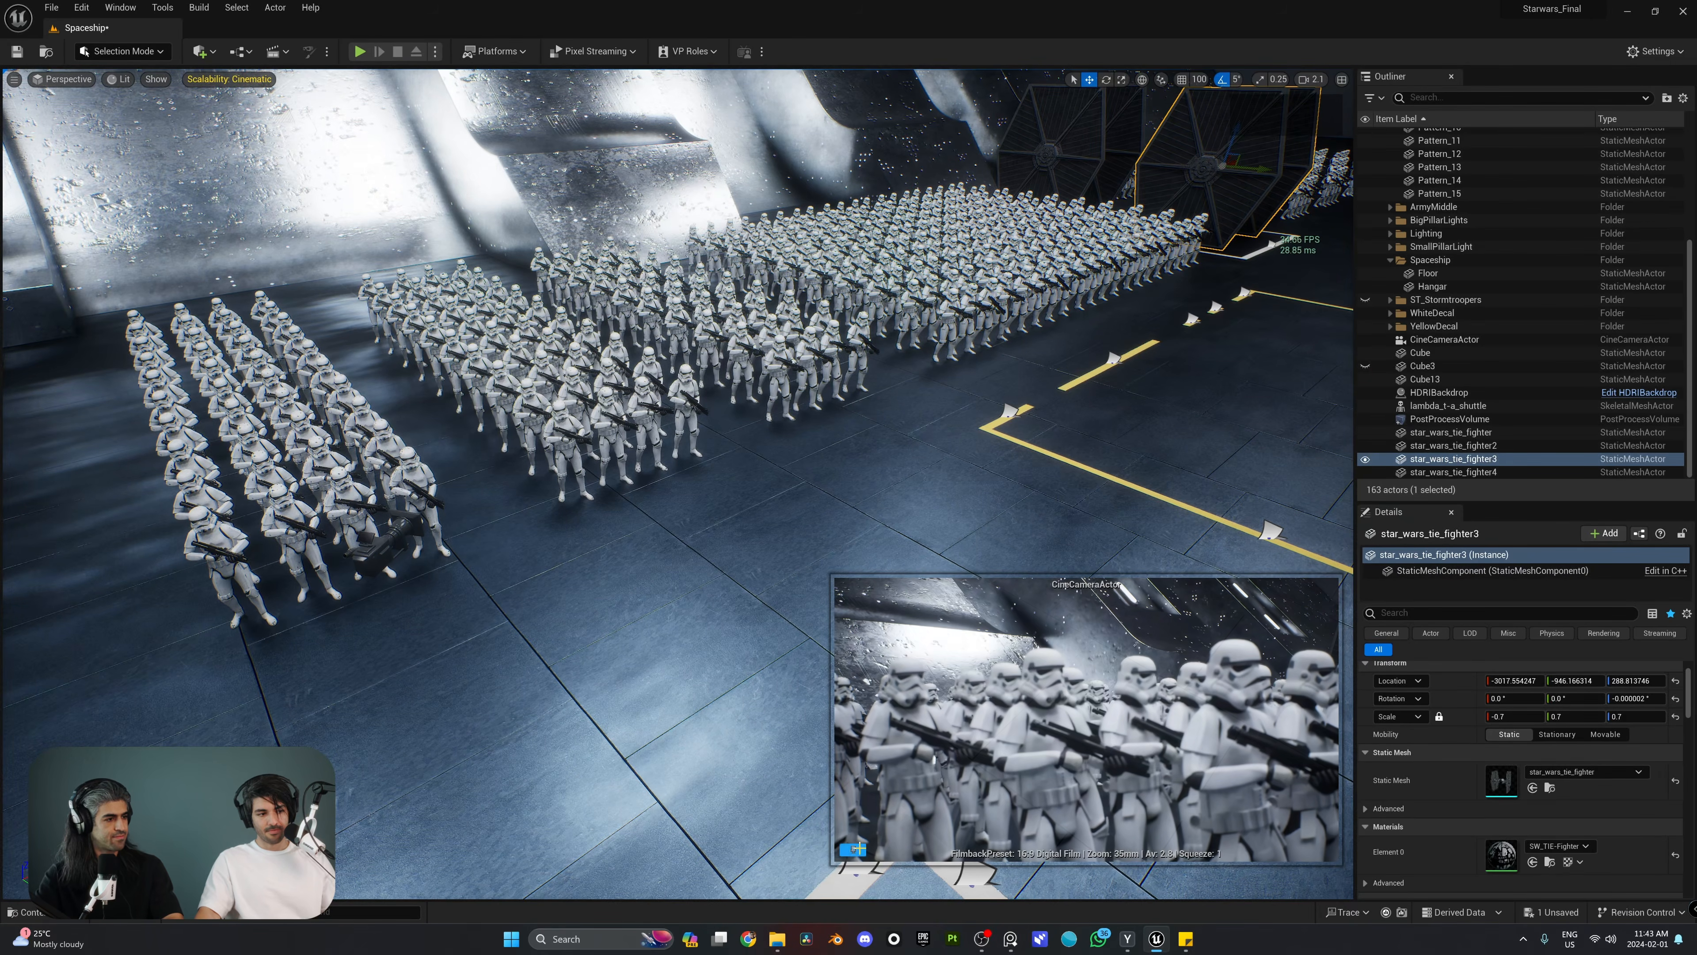
right_click_drag(896, 811, 896, 811)
key("a")
key("w")
right_click_drag(597, 577, 597, 576)
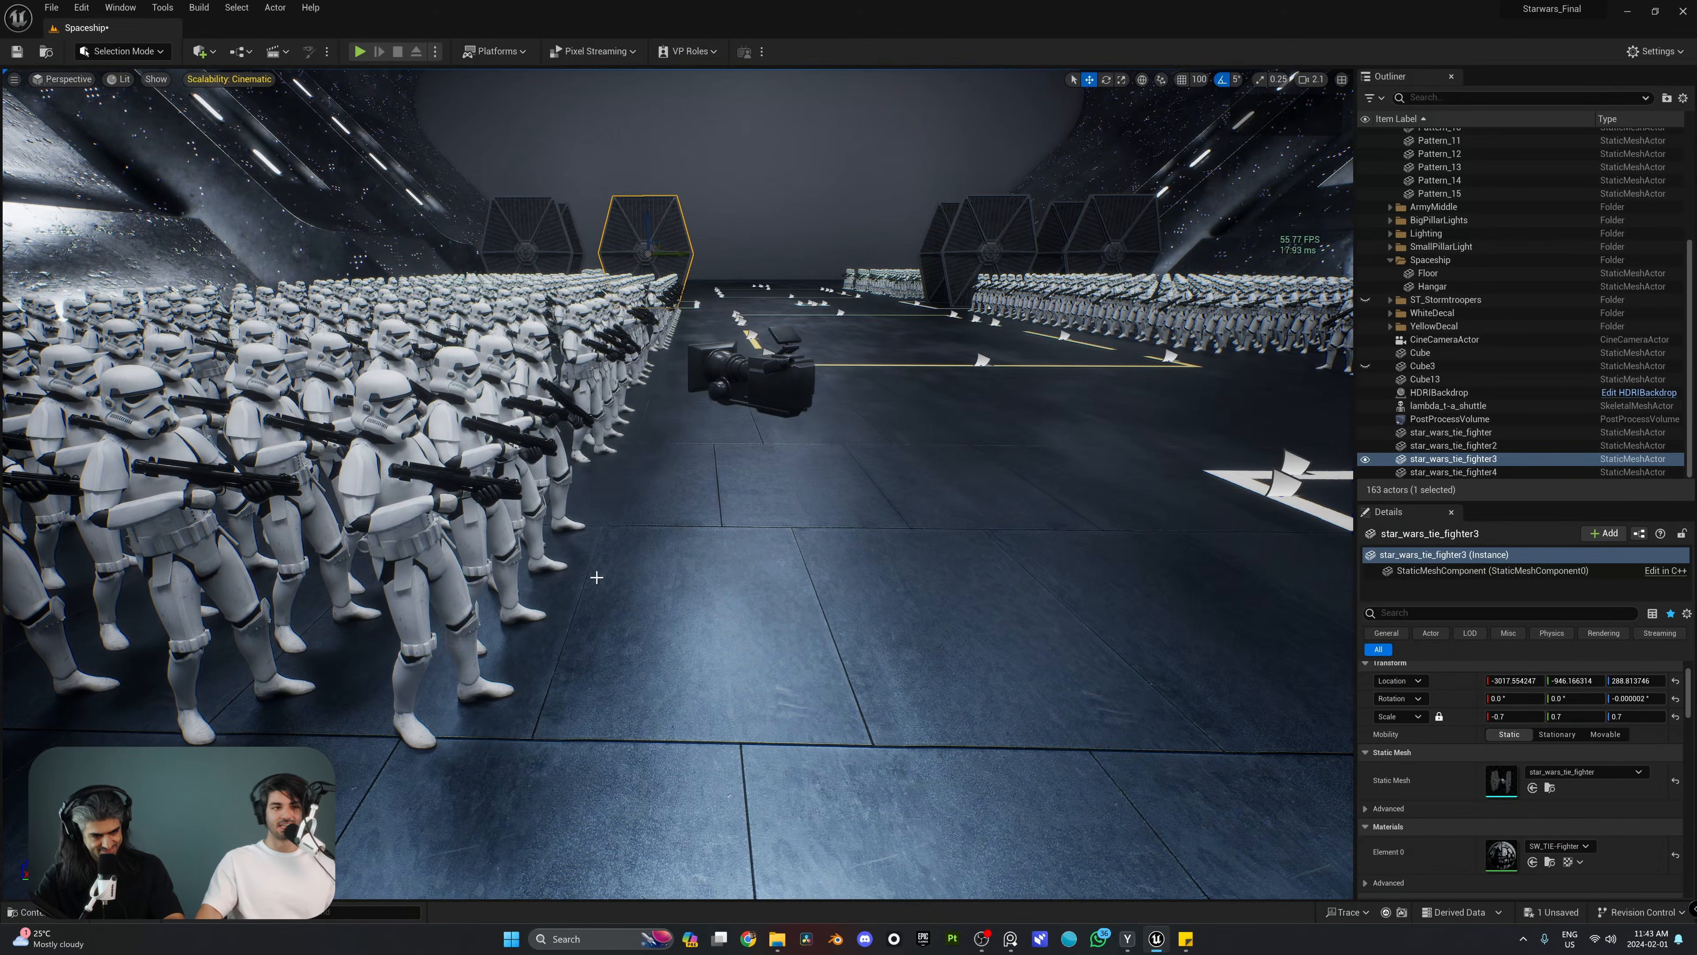
left_click(747, 385)
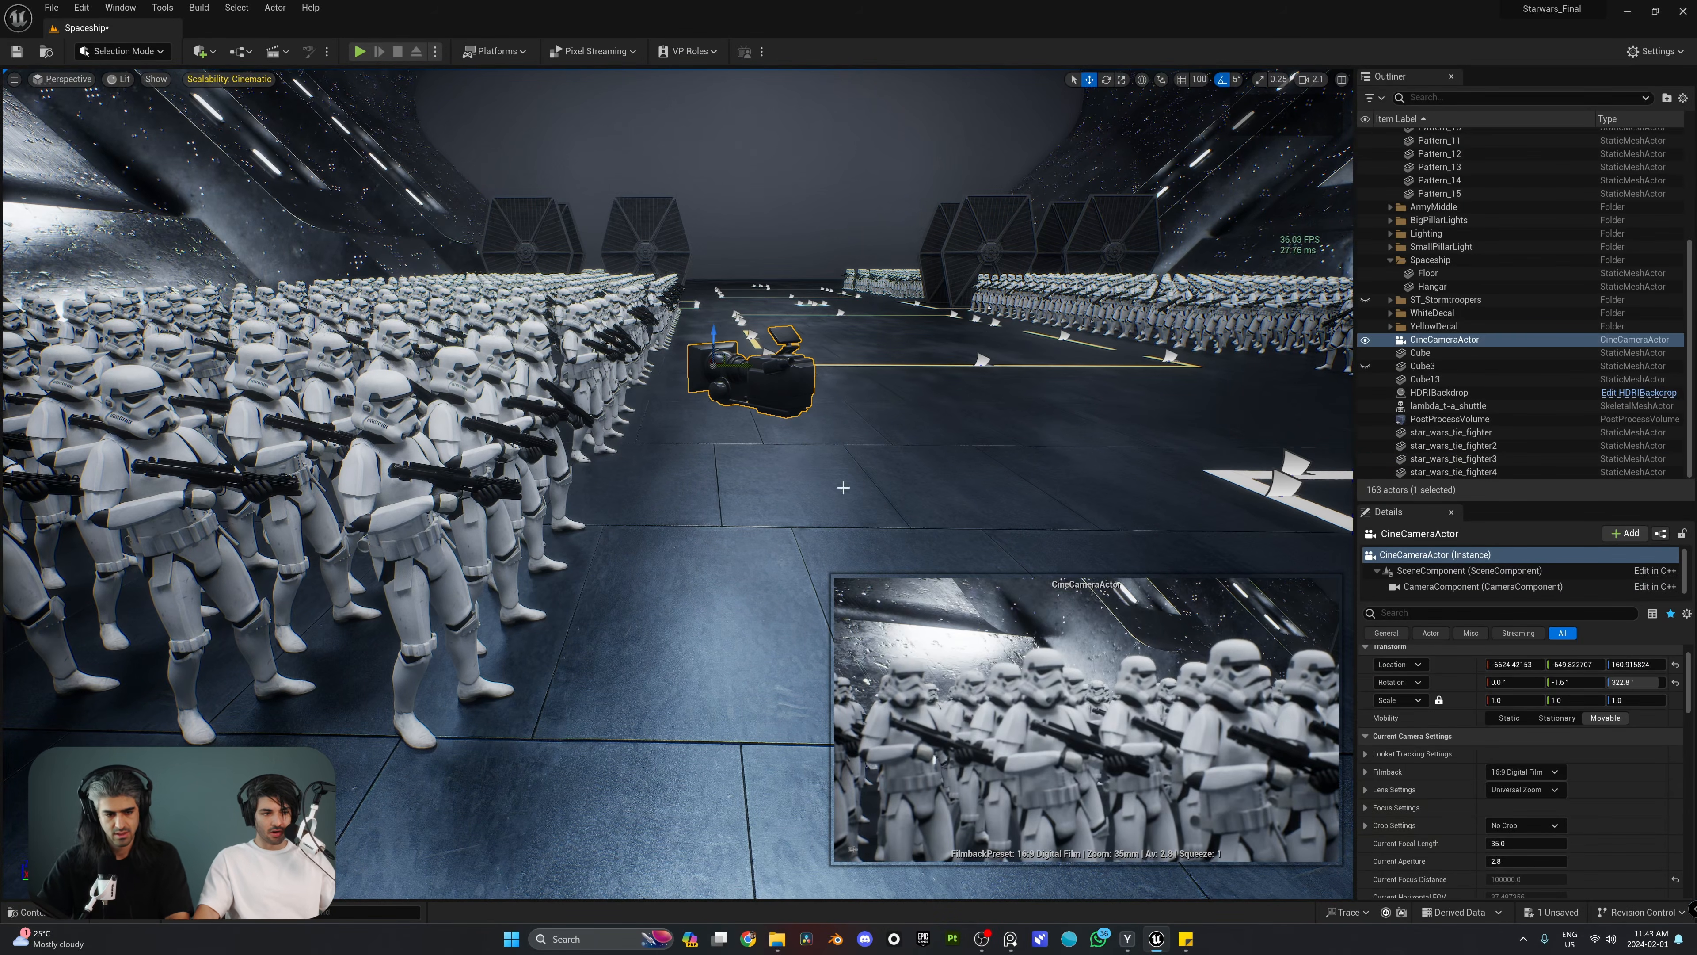
Step: Pilot the CineCameraActor at a viewport camera speed of 0.3 to a stormtrooper close-up at about X -4328, Y 579, Z 168
left_click(64, 78)
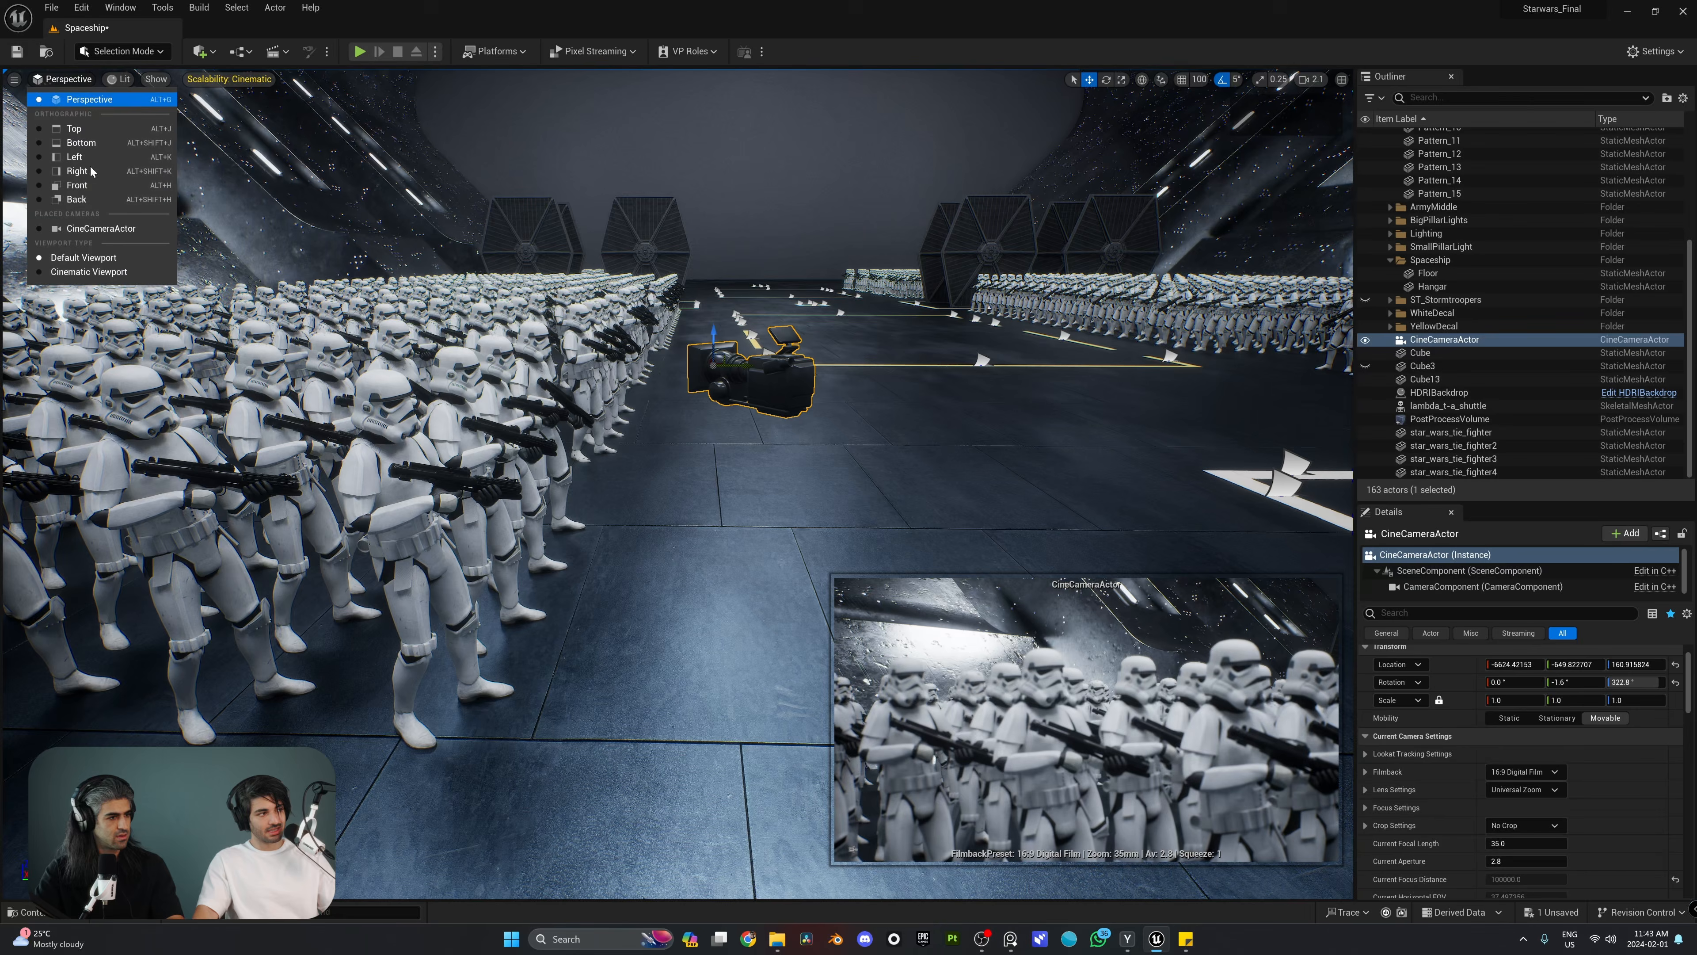
left_click(110, 234)
right_click_drag(107, 226, 107, 226)
scroll(107, 226, "down", 2)
scroll(107, 226, "down", 6)
key("d")
scroll(107, 226, "down", 6)
key("a")
key("q")
key("a")
right_click_drag(829, 400, 829, 400)
key("q")
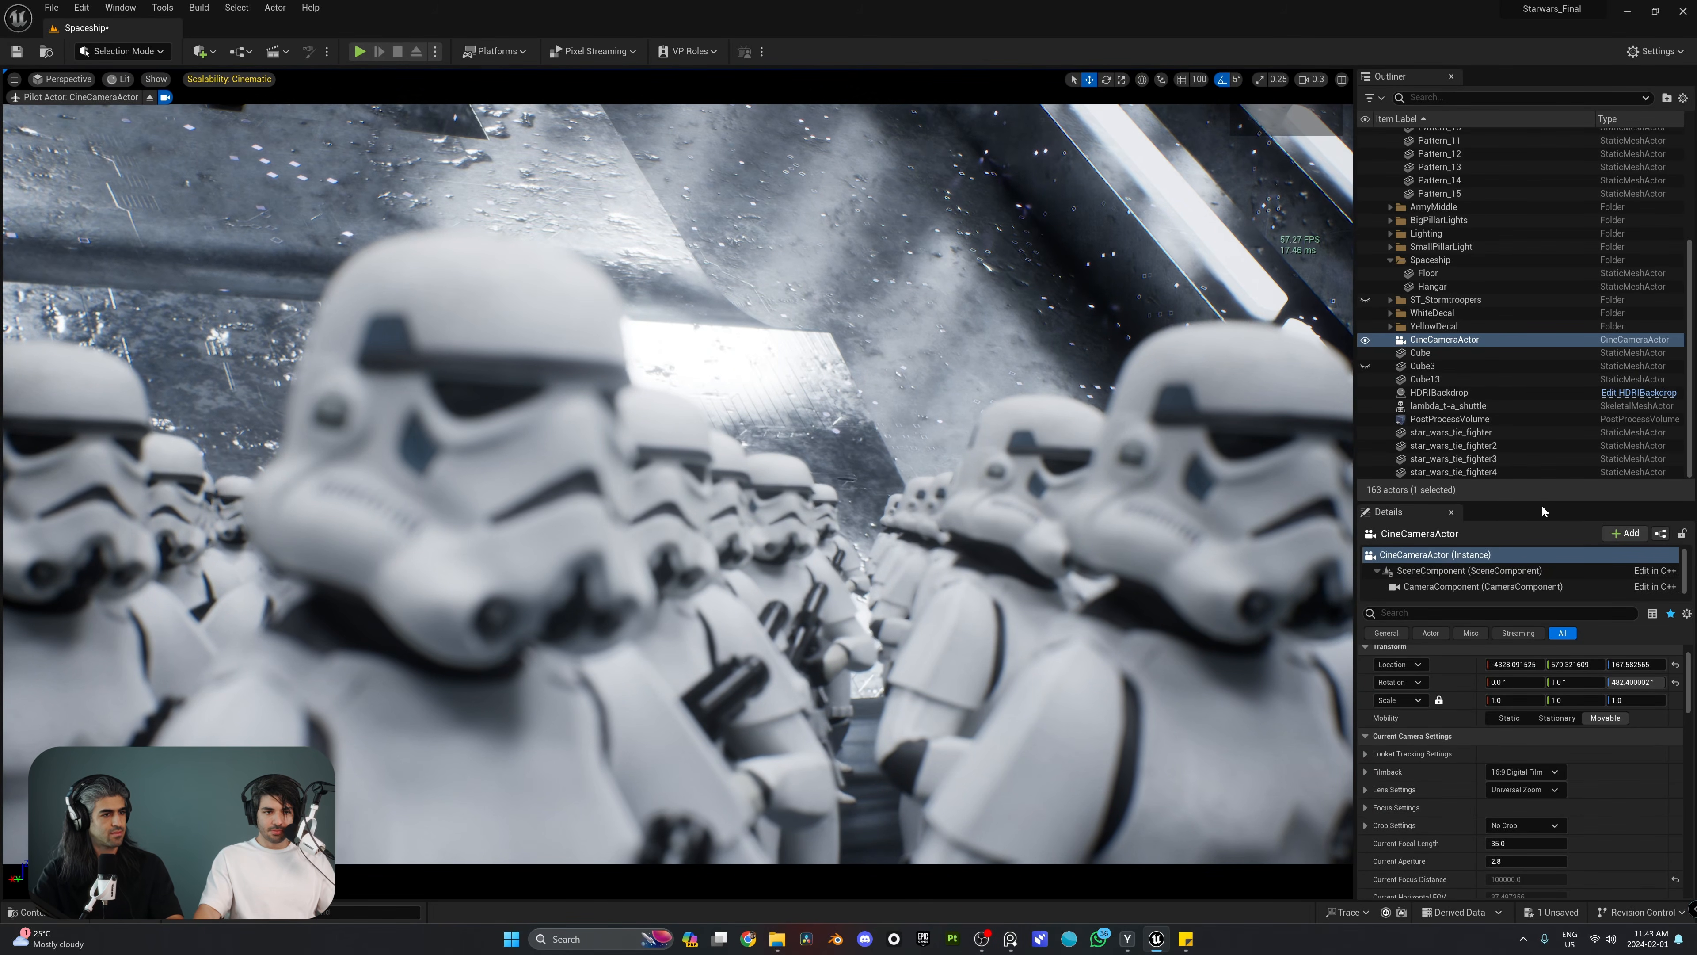
Step: Expand the camera's Filmback settings, try the IMAX 70mm preset and adjust its sensor width to about 68.97 mm
left_click_drag(1542, 507, 1537, 335)
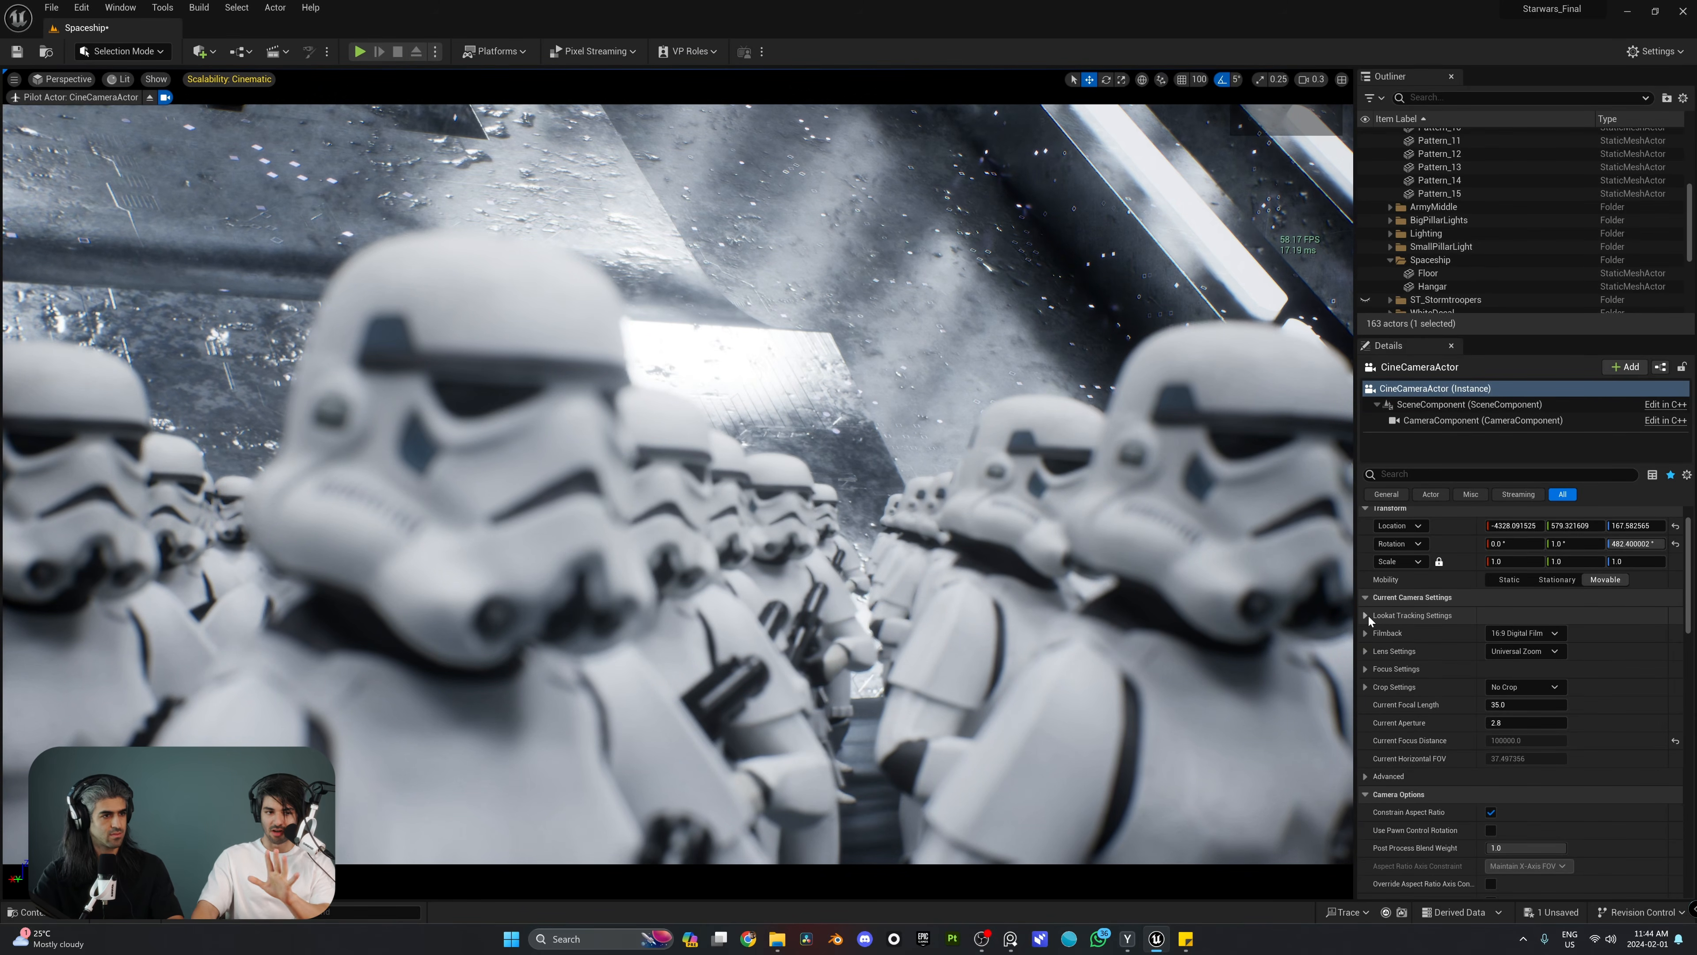
left_click(1365, 633)
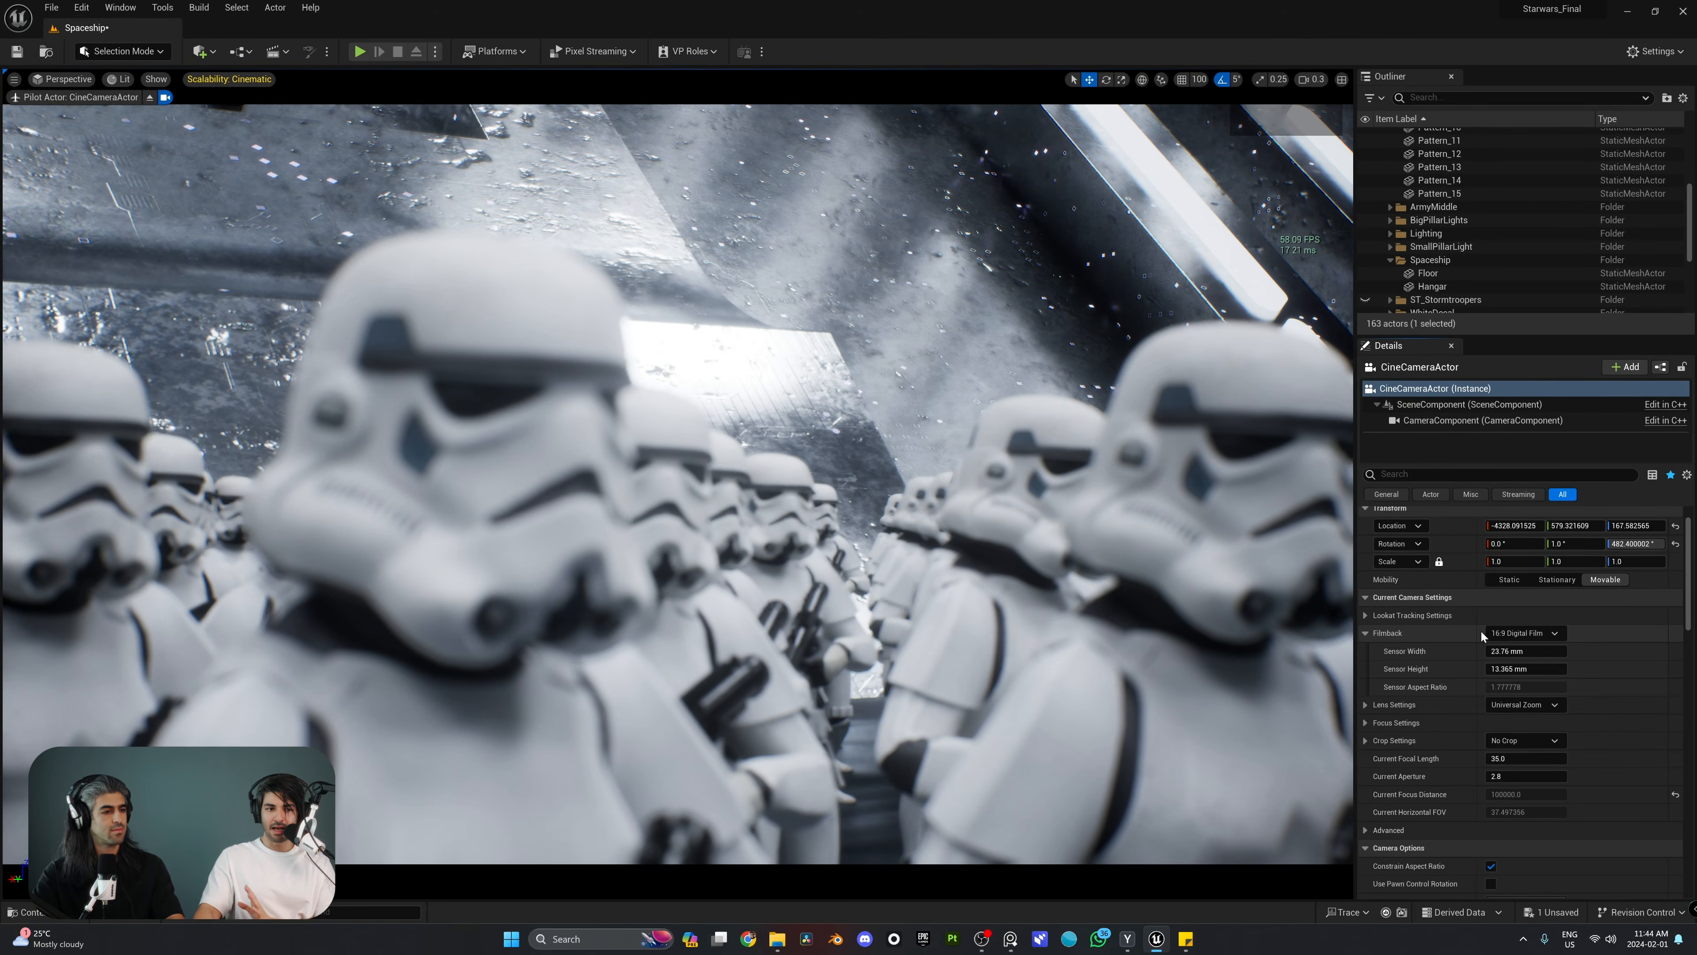
left_click(1529, 636)
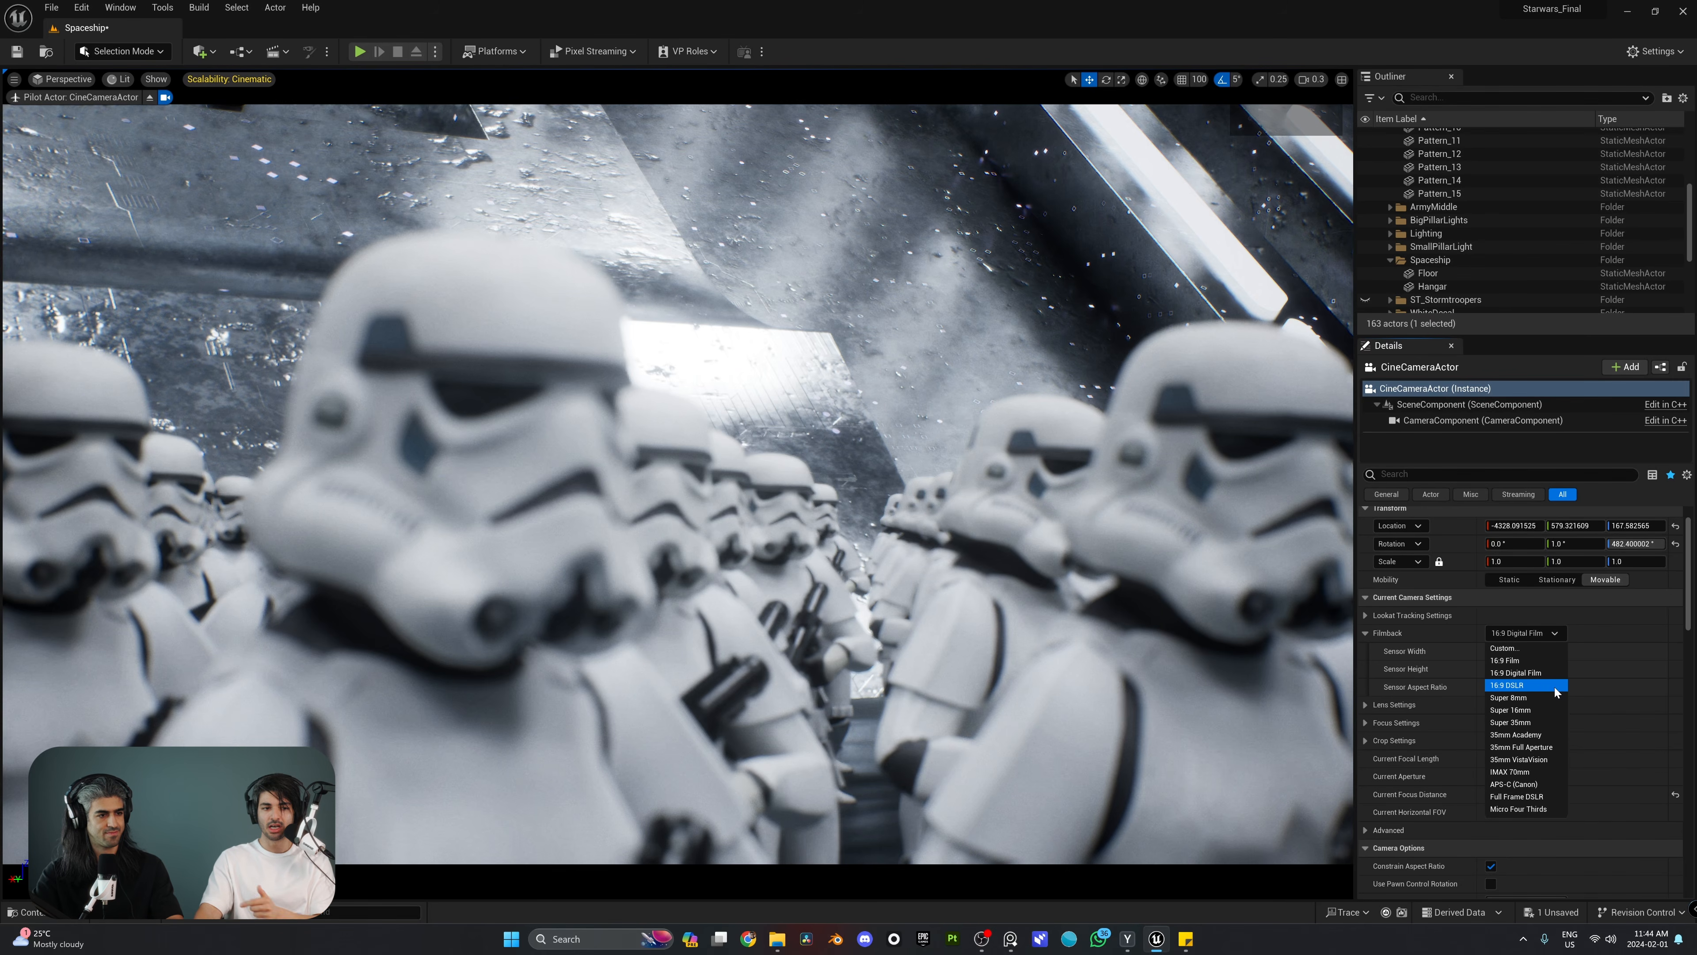
left_click(1530, 770)
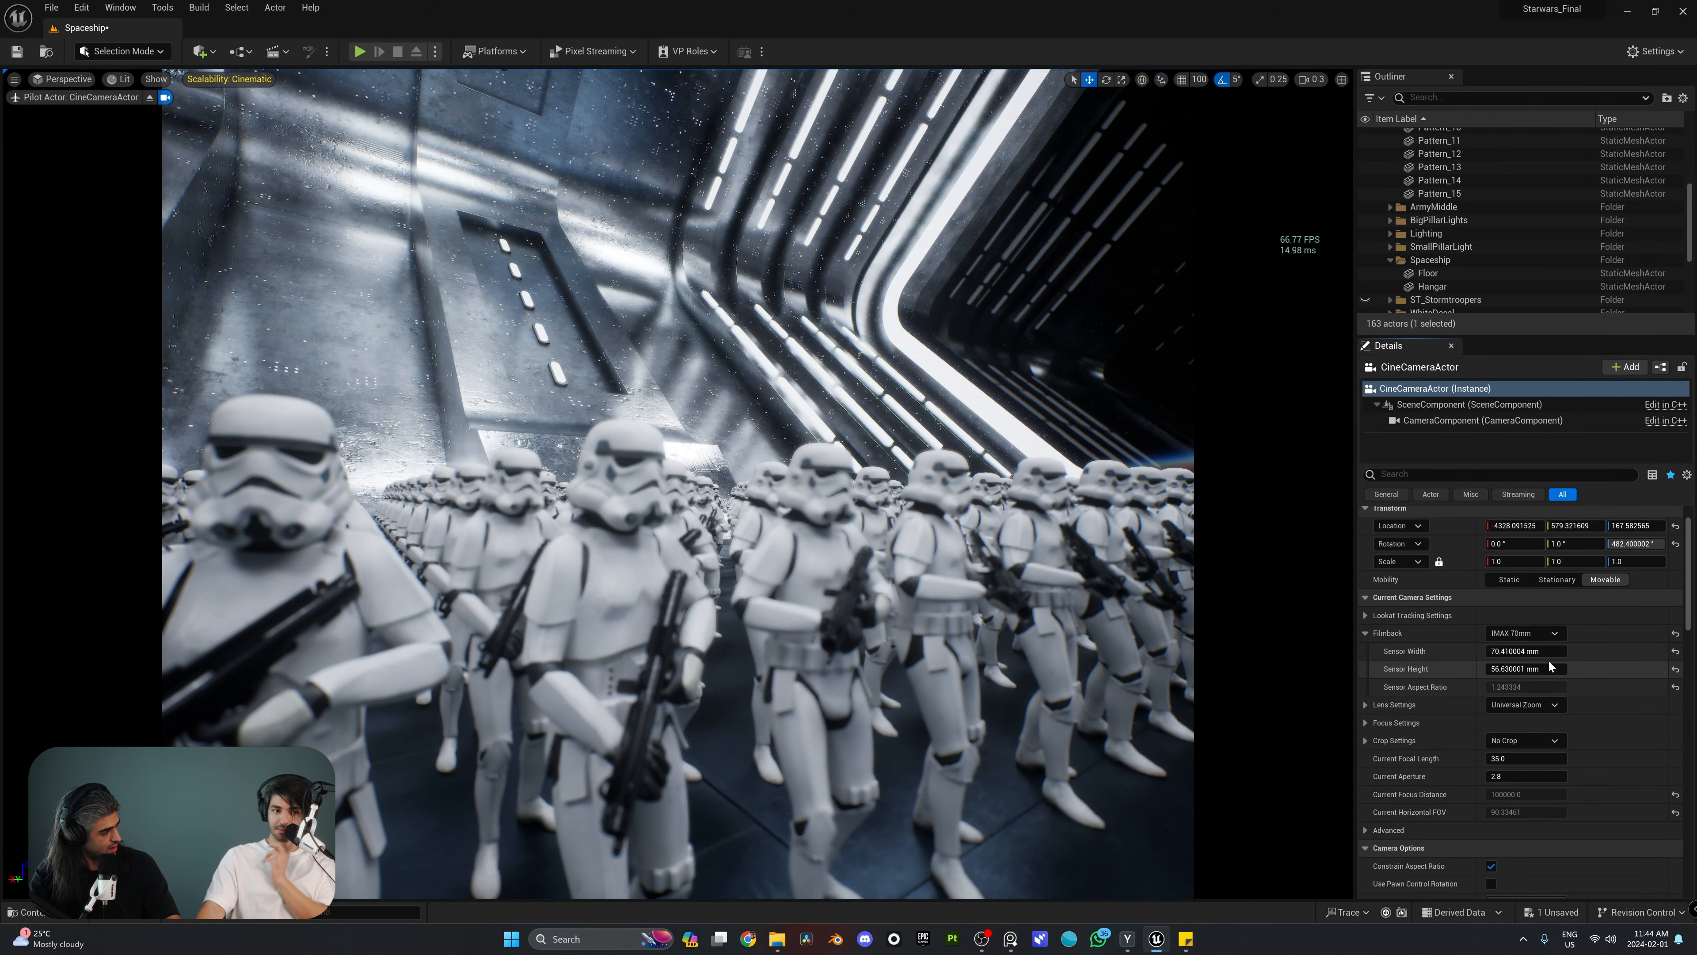
left_click_drag(1537, 650, 1613, 651)
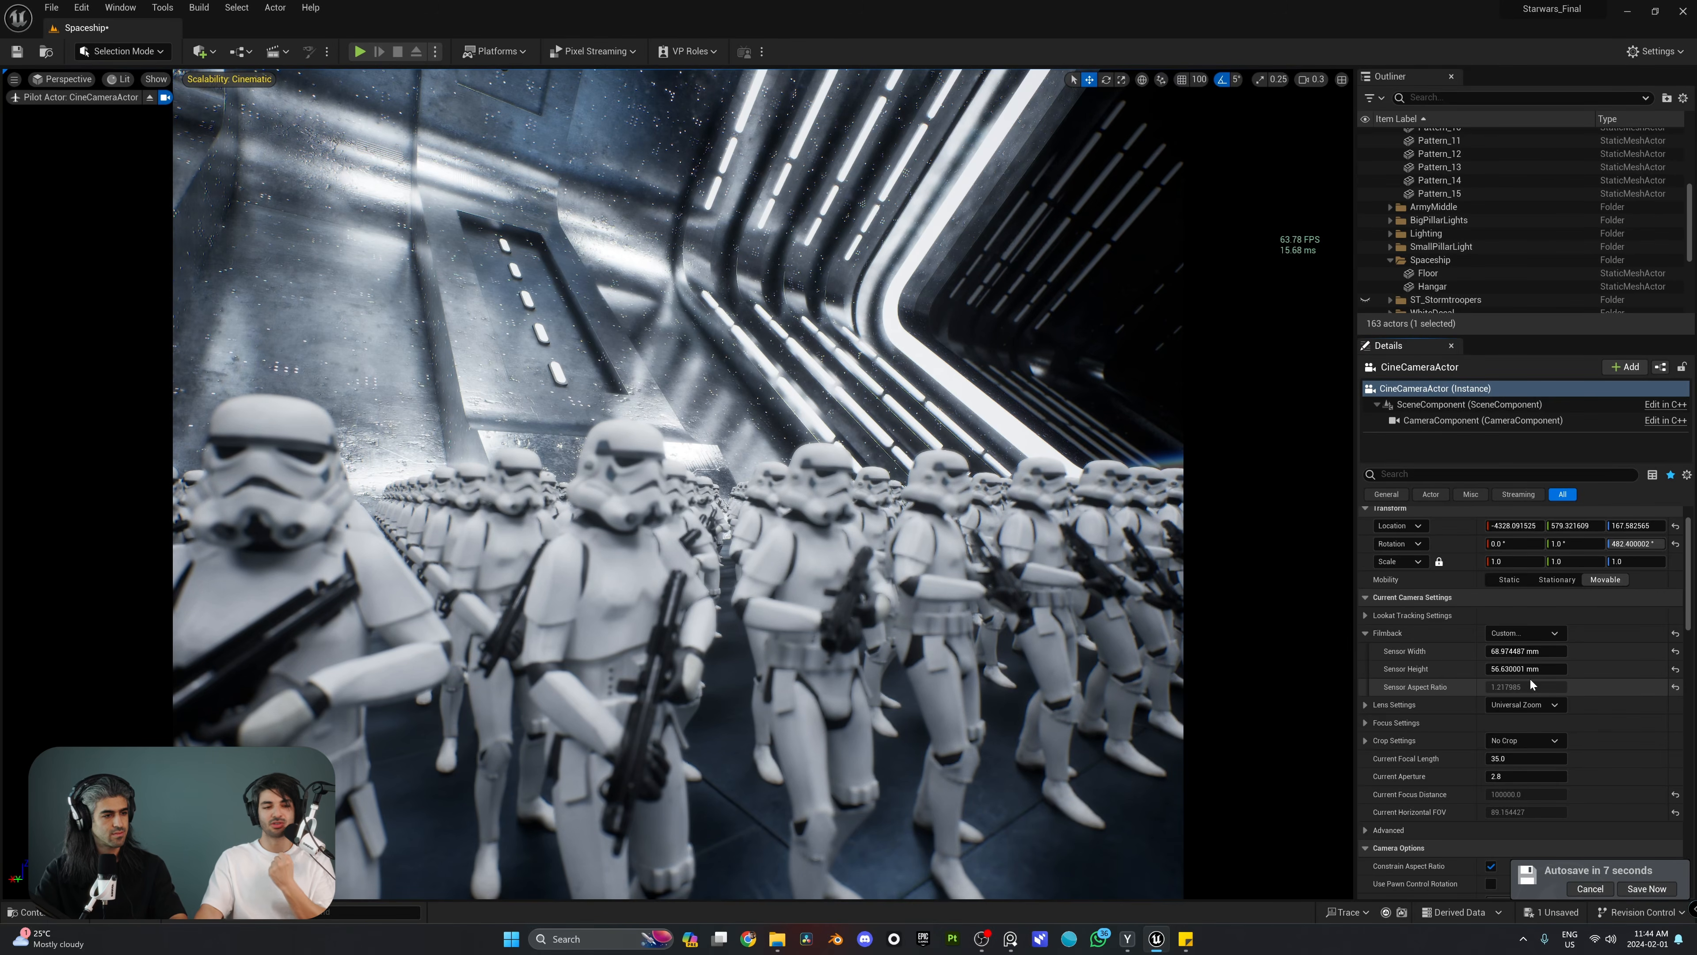
Step: Set the Filmback to 16:9 Digital Film and change its sensor width to 34 mm for a wider frame
left_click(1547, 636)
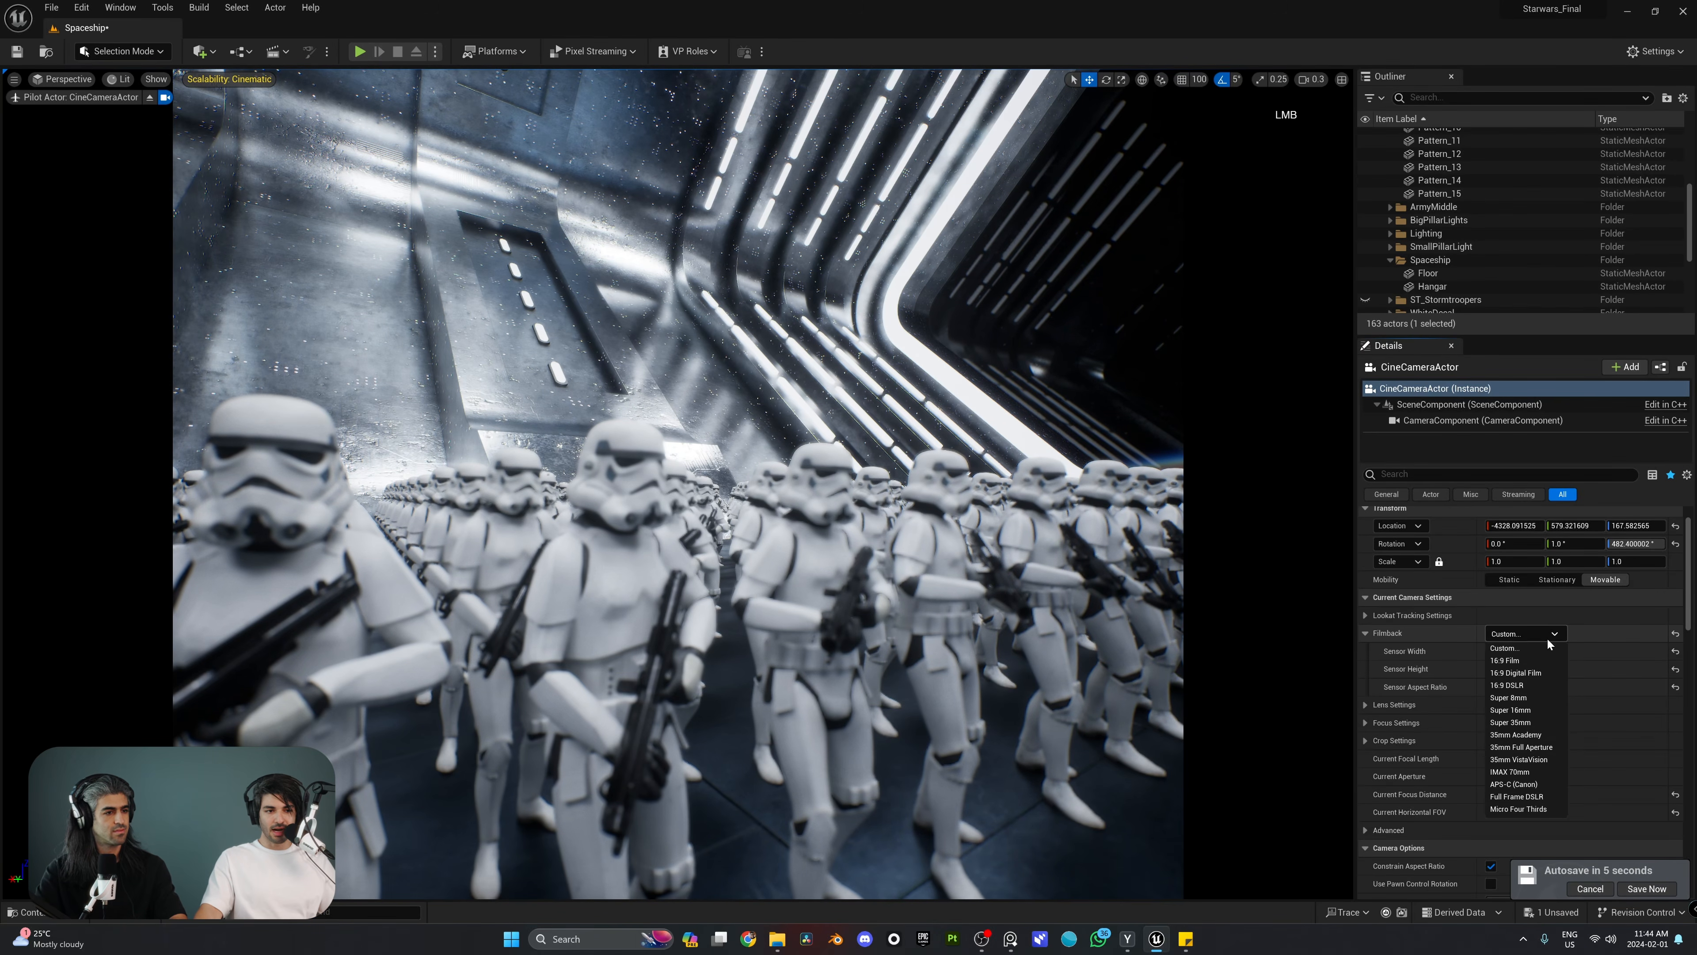
left_click(1515, 673)
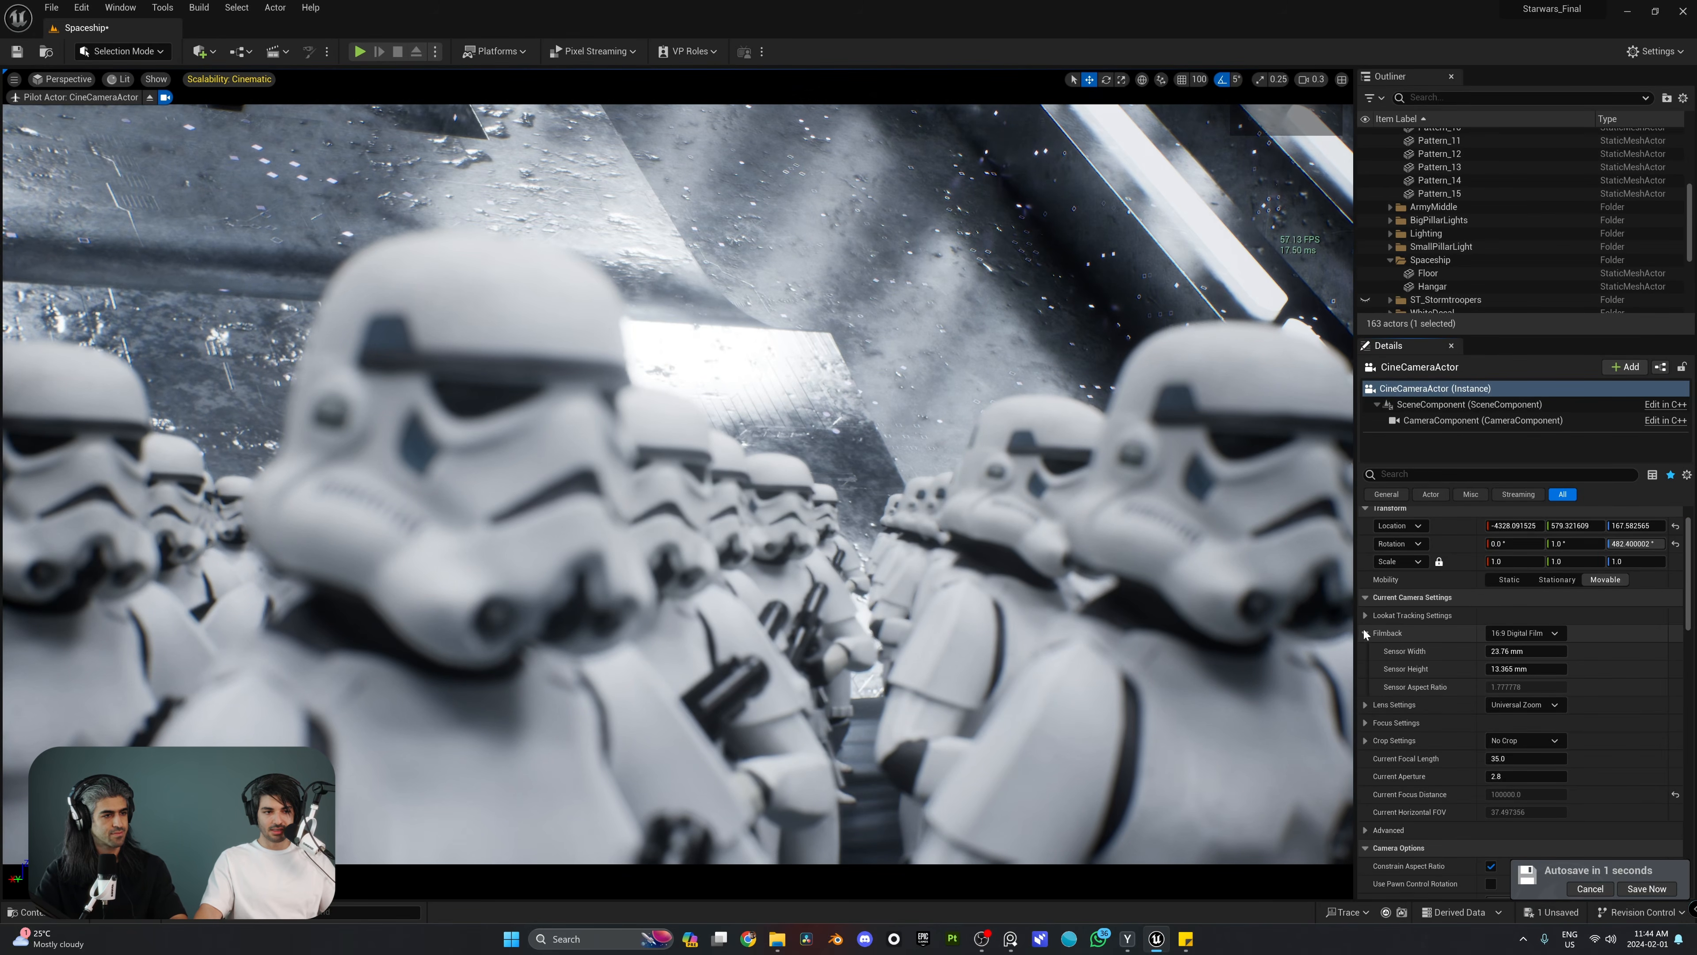
left_click(1564, 651)
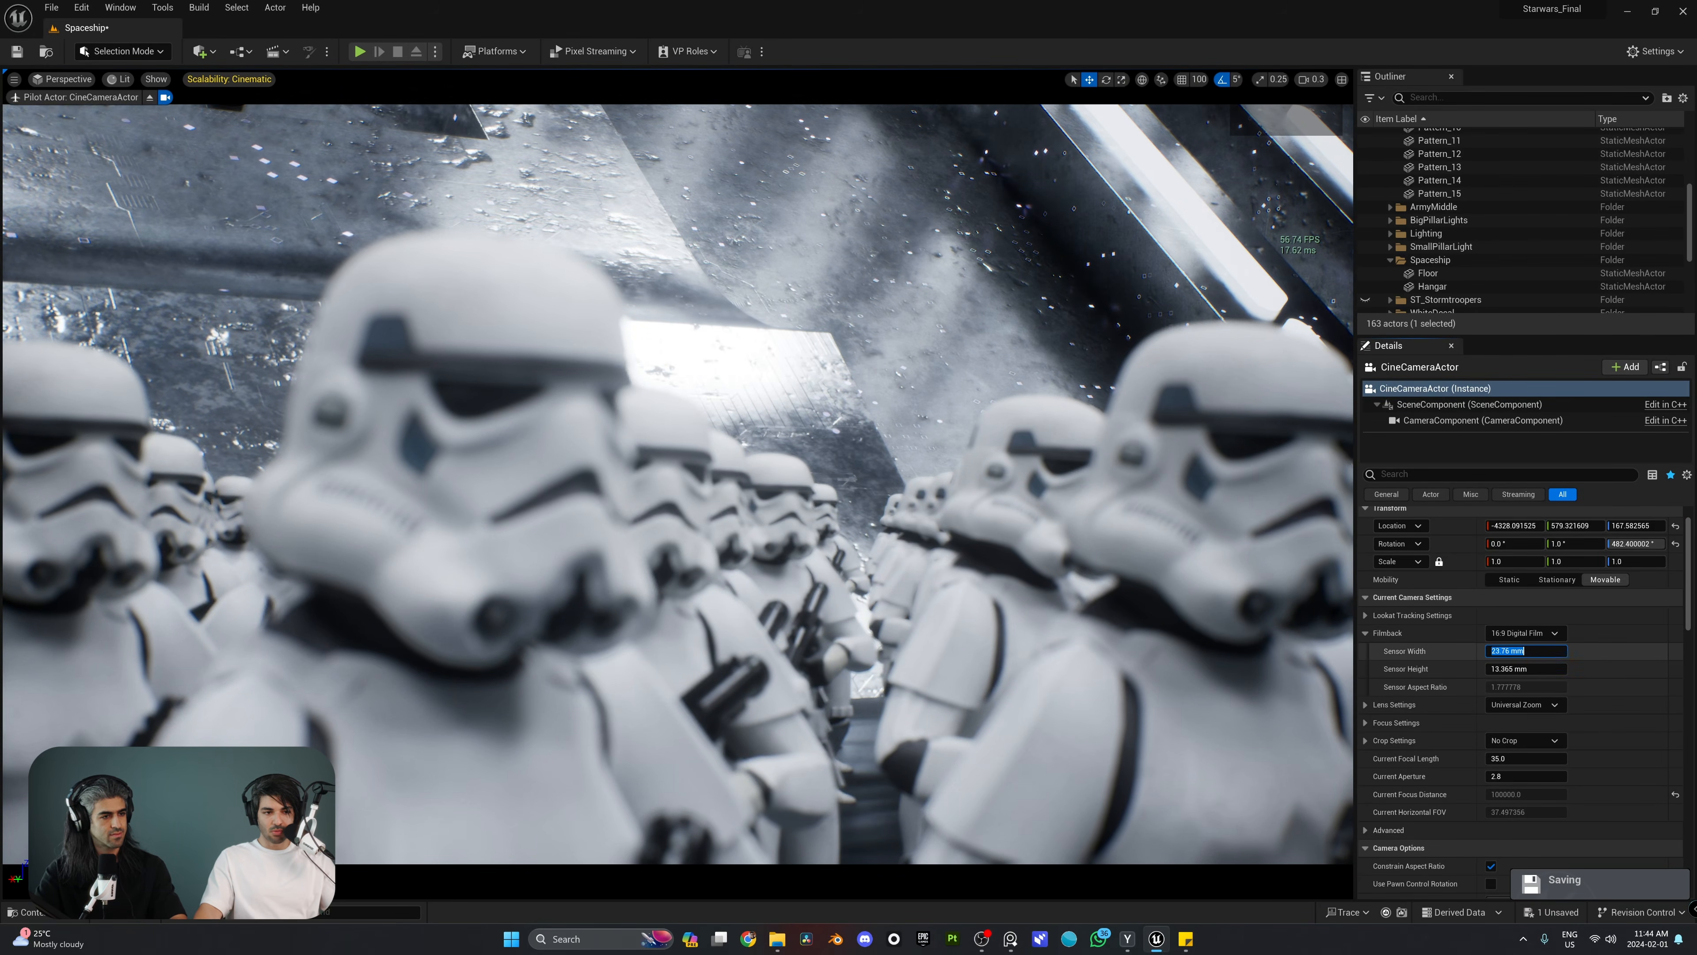
type("34")
key("Return")
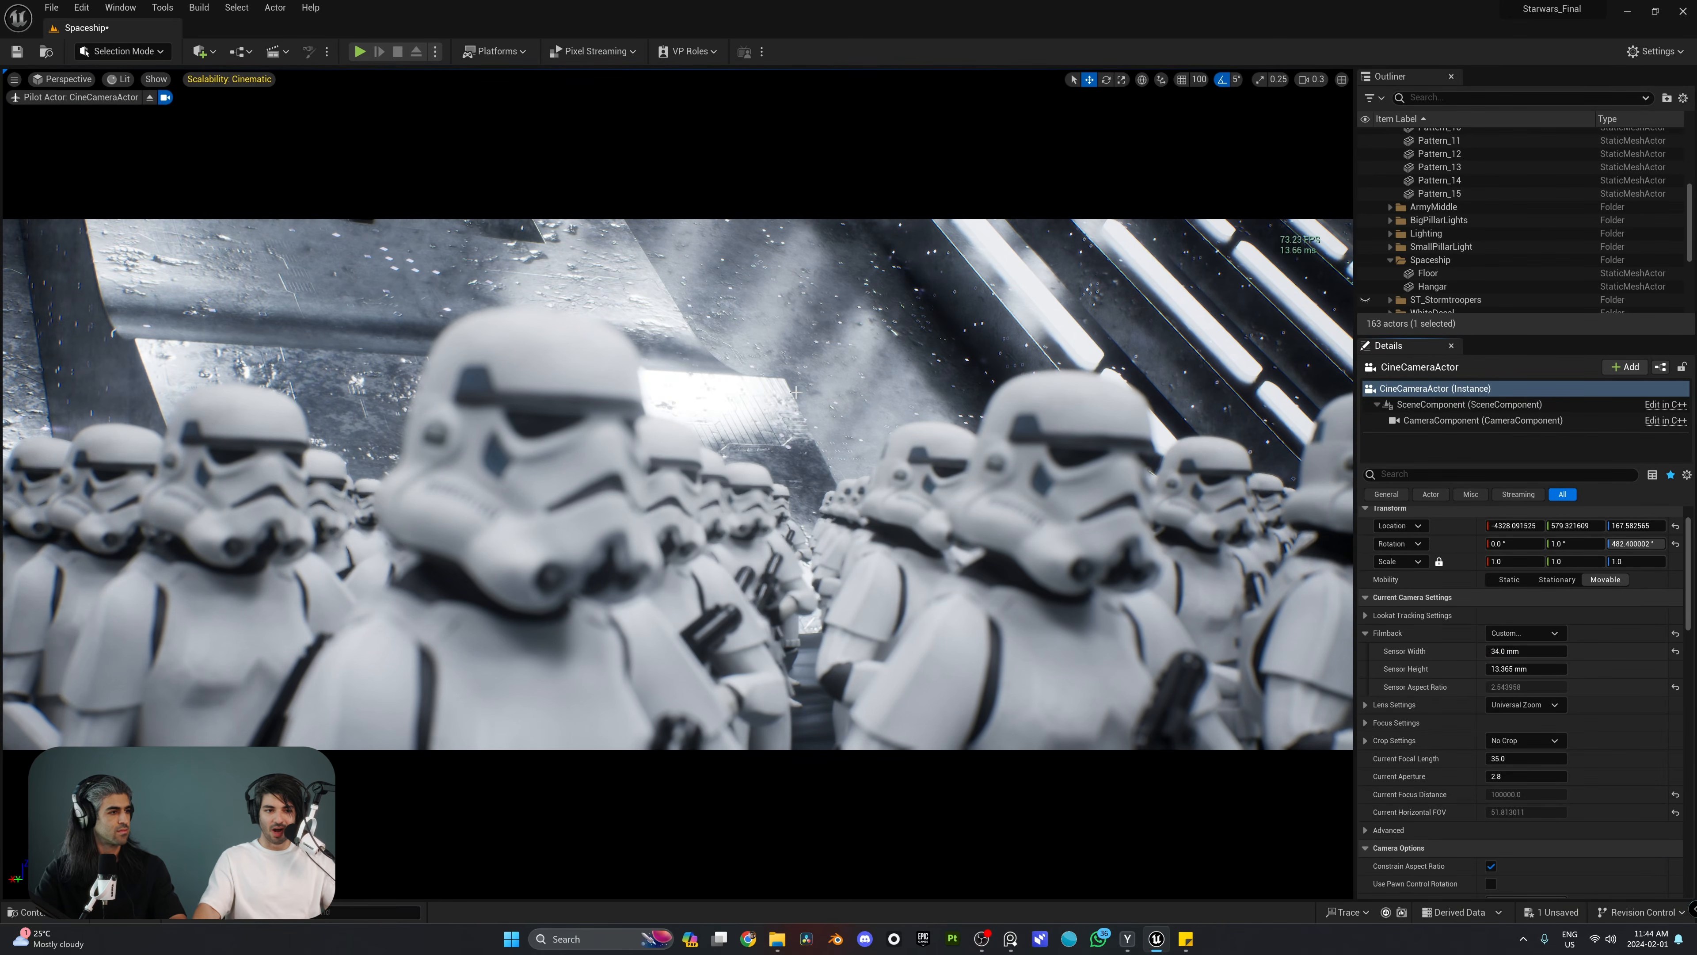
Step: Expand the Lens Settings and set the current focal length to 50, after trying values of about 130 and 76
left_click(1366, 634)
left_click(1363, 651)
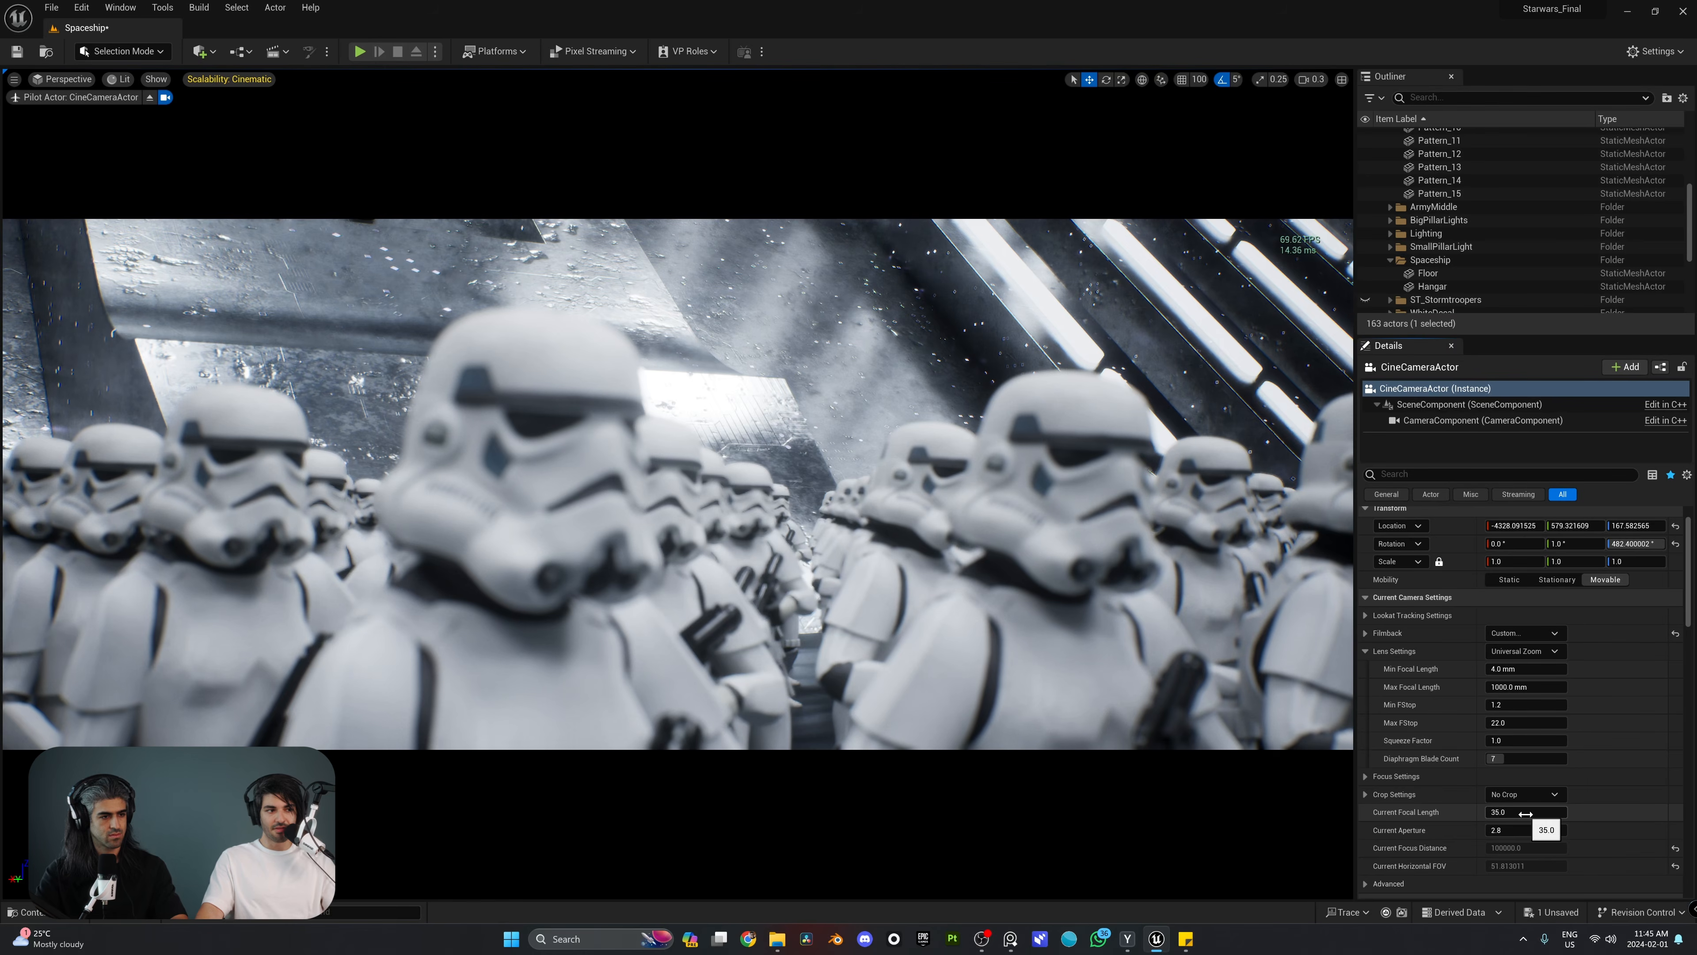
mouse_move(1526, 814)
left_mouse_down()
mouse_move(1446, 814)
mouse_move(1547, 813)
mouse_move(1510, 813)
left_mouse_up()
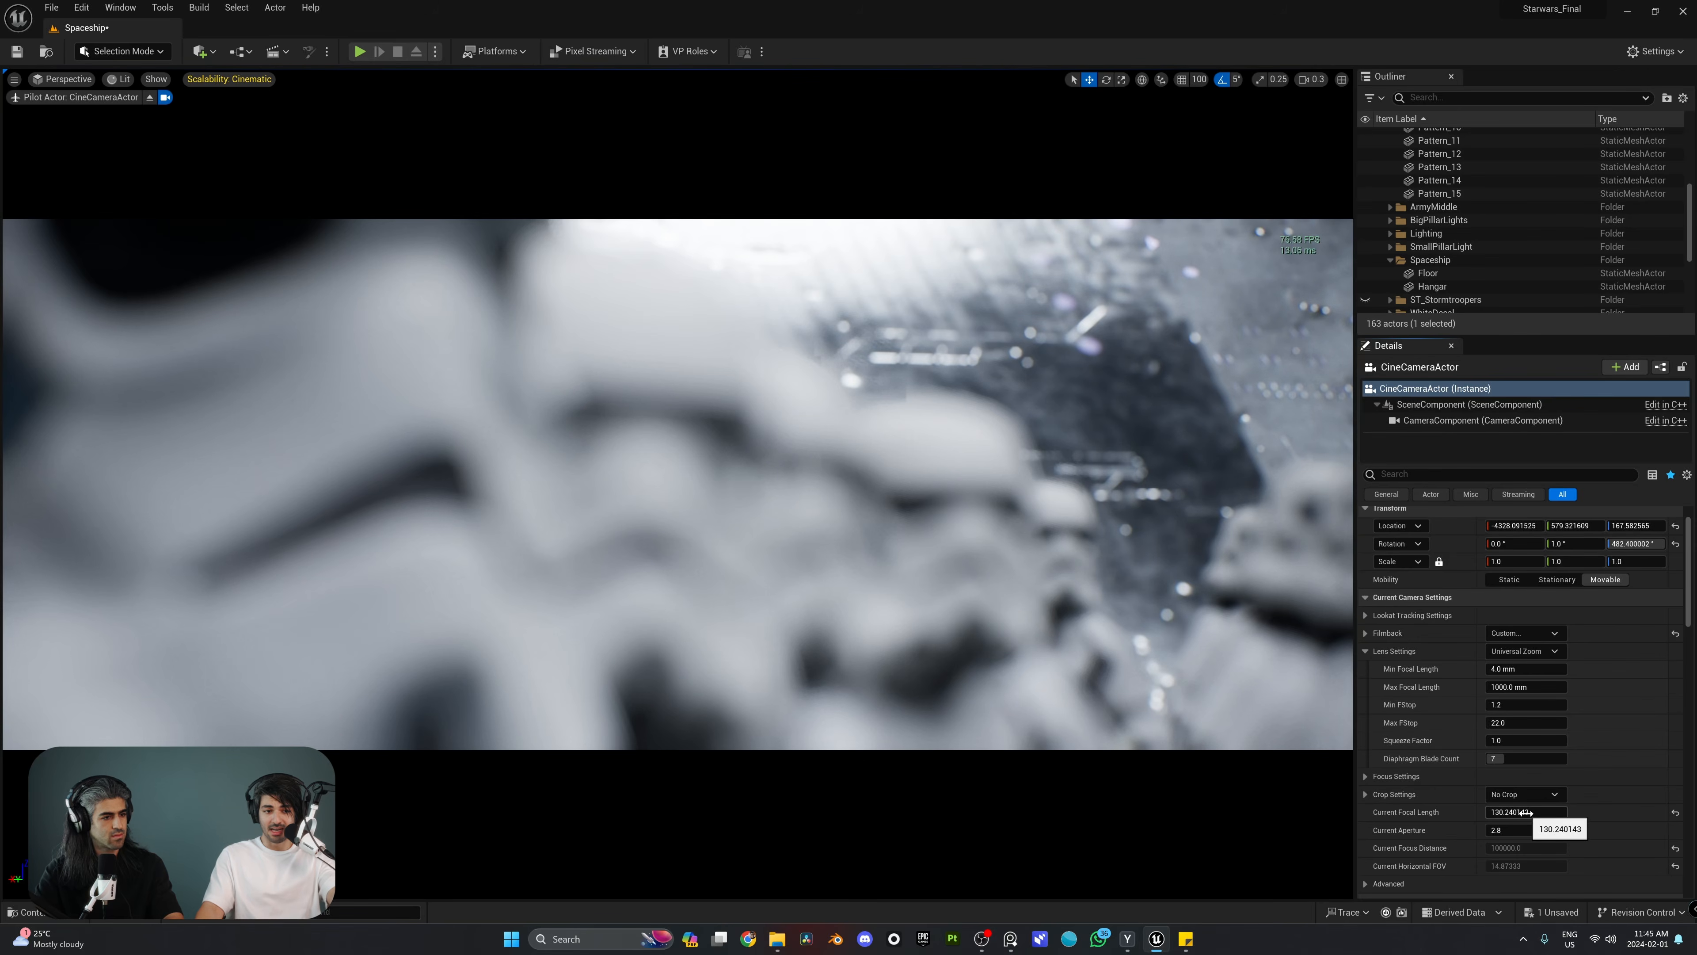
left_click_drag(1525, 812, 1491, 812)
left_click(1553, 812)
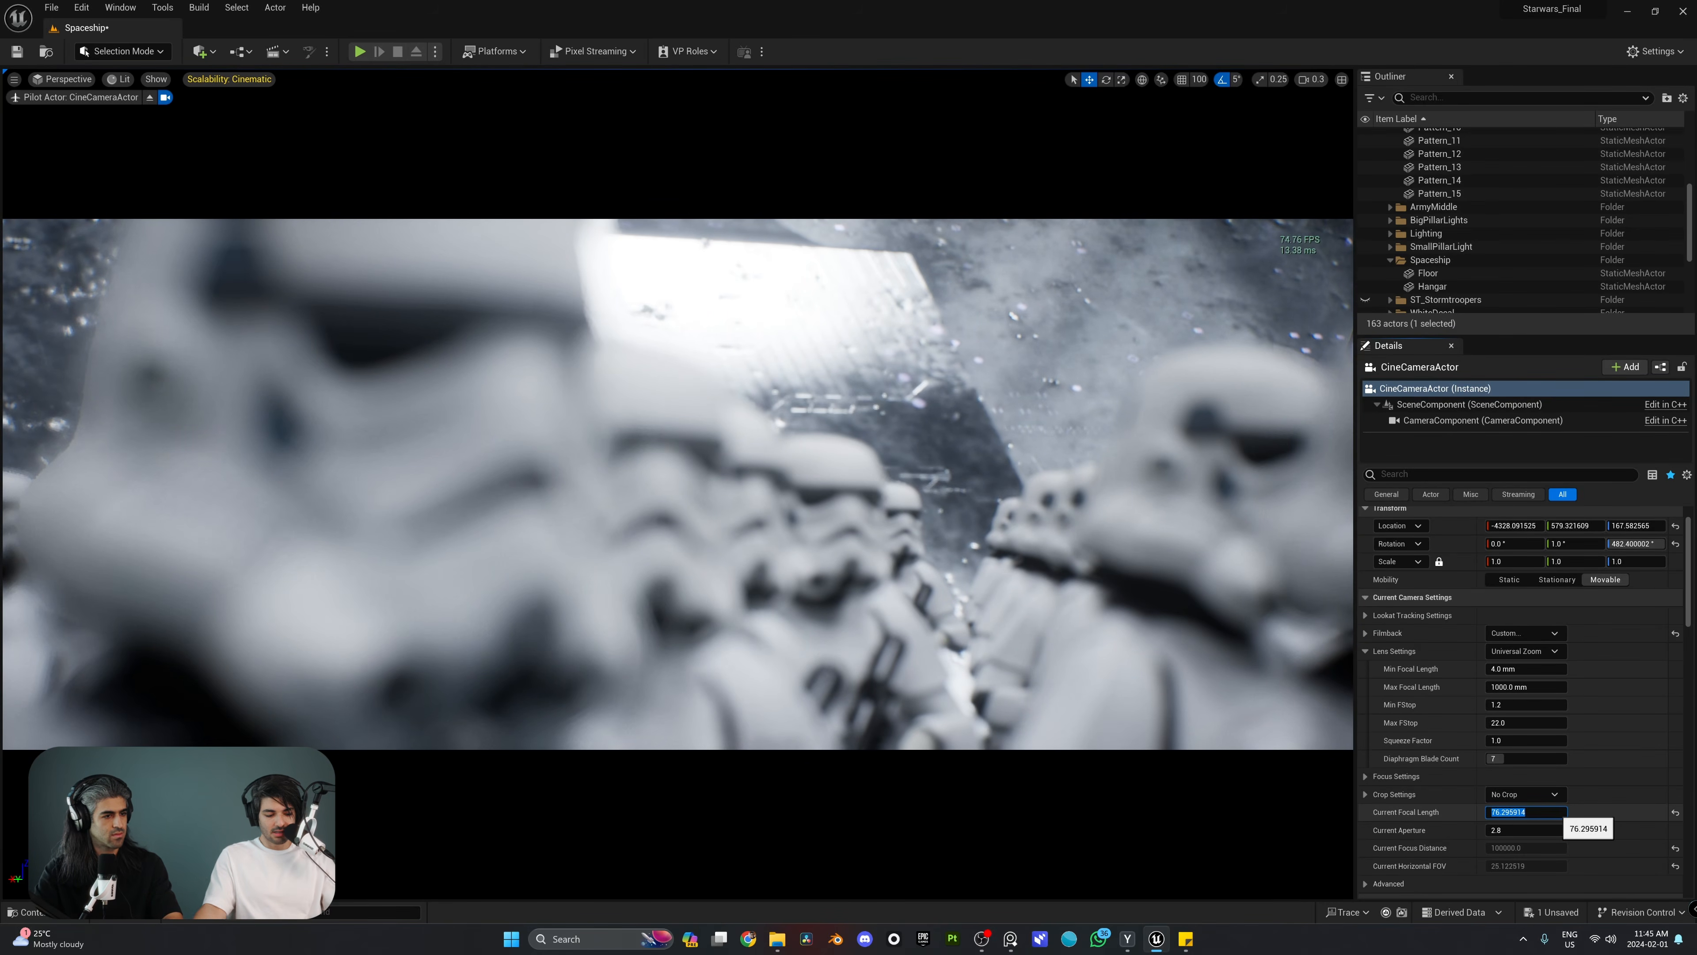
type("50")
key("Return")
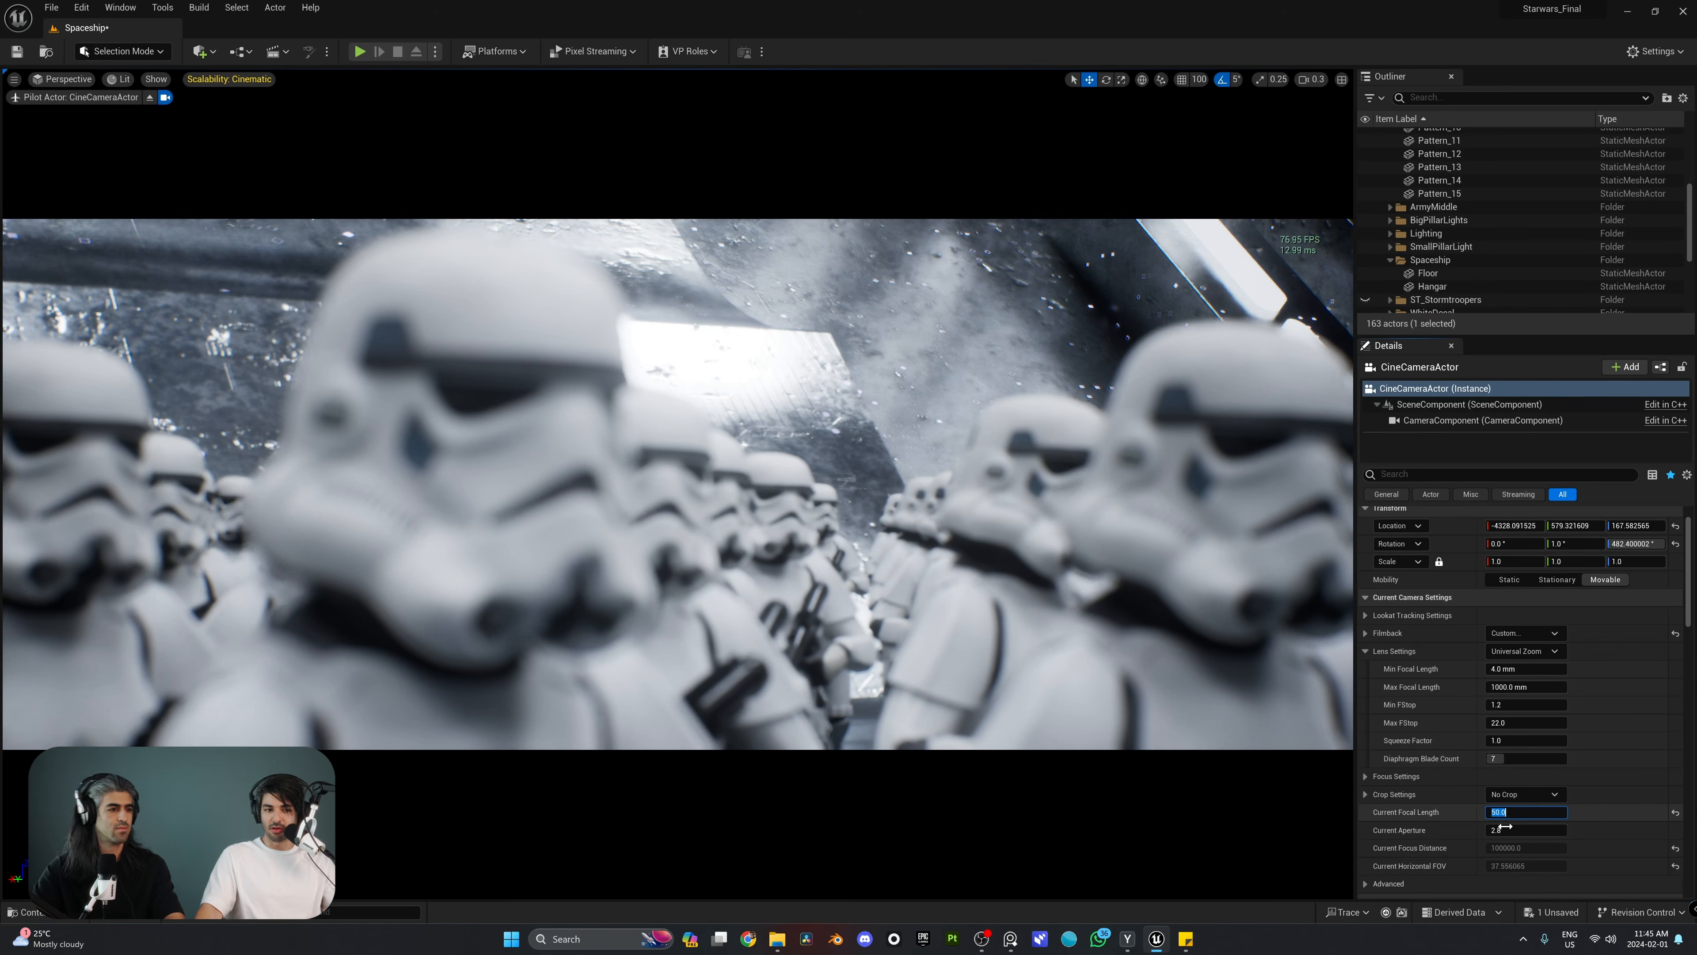
Step: Try the 30mm Prime f/1.4 lens preset with a current aperture of about 1.63, and undo the aperture change
left_click(1532, 652)
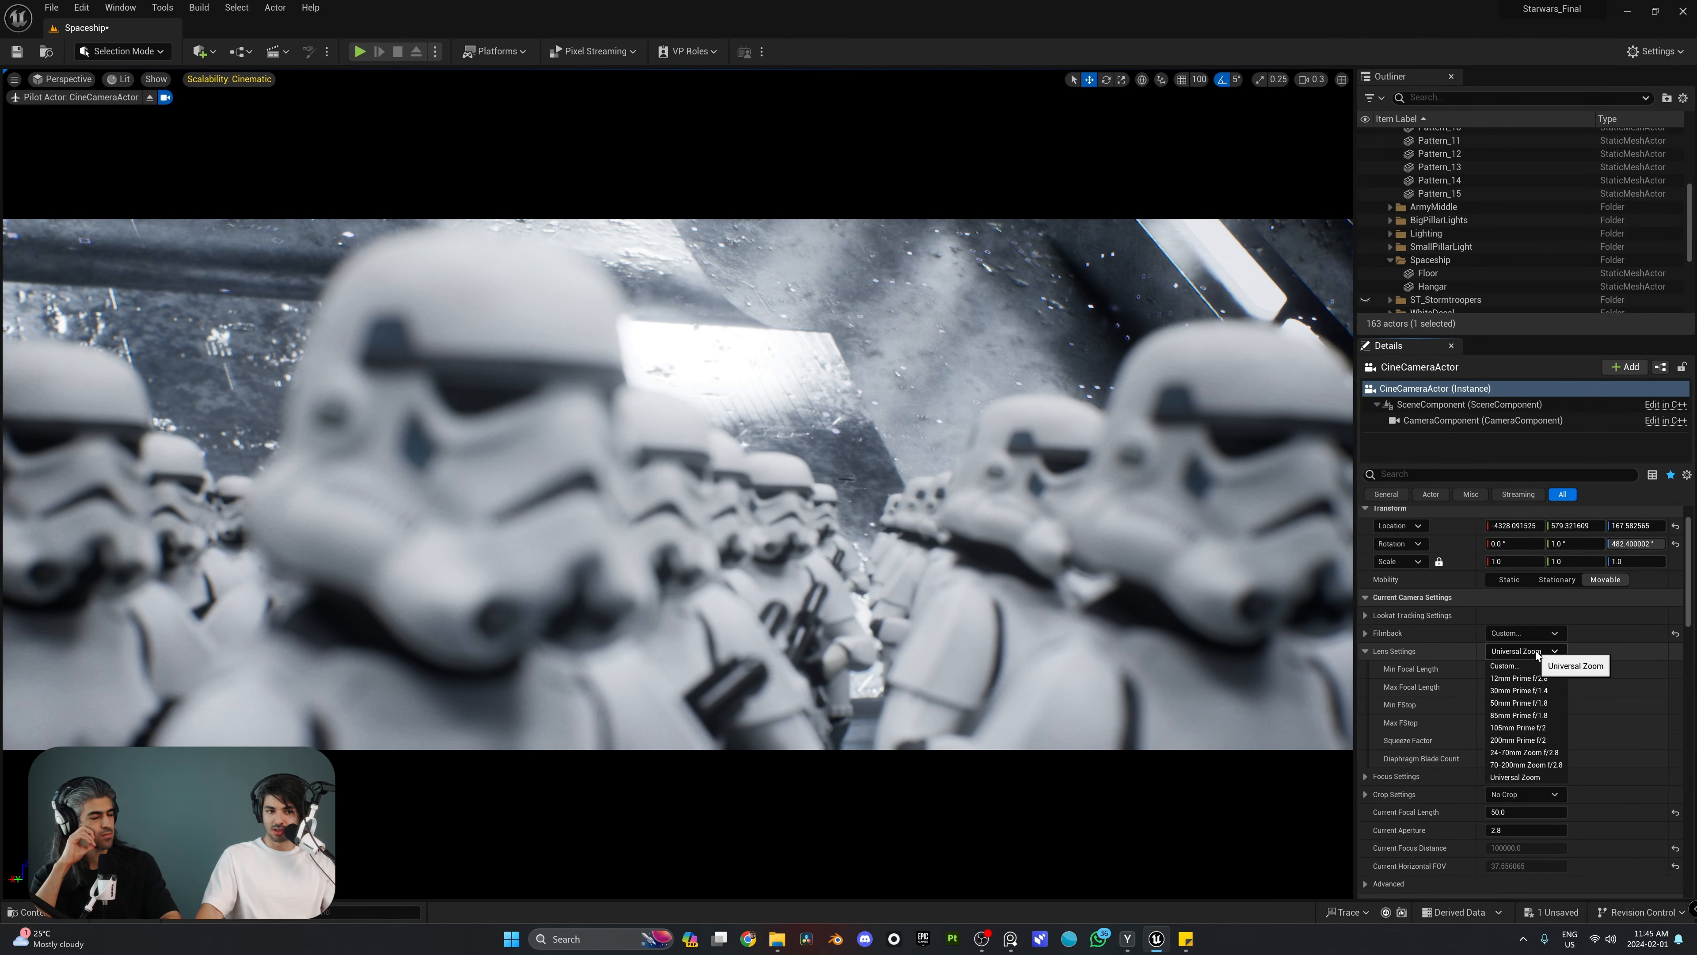
left_click(1530, 692)
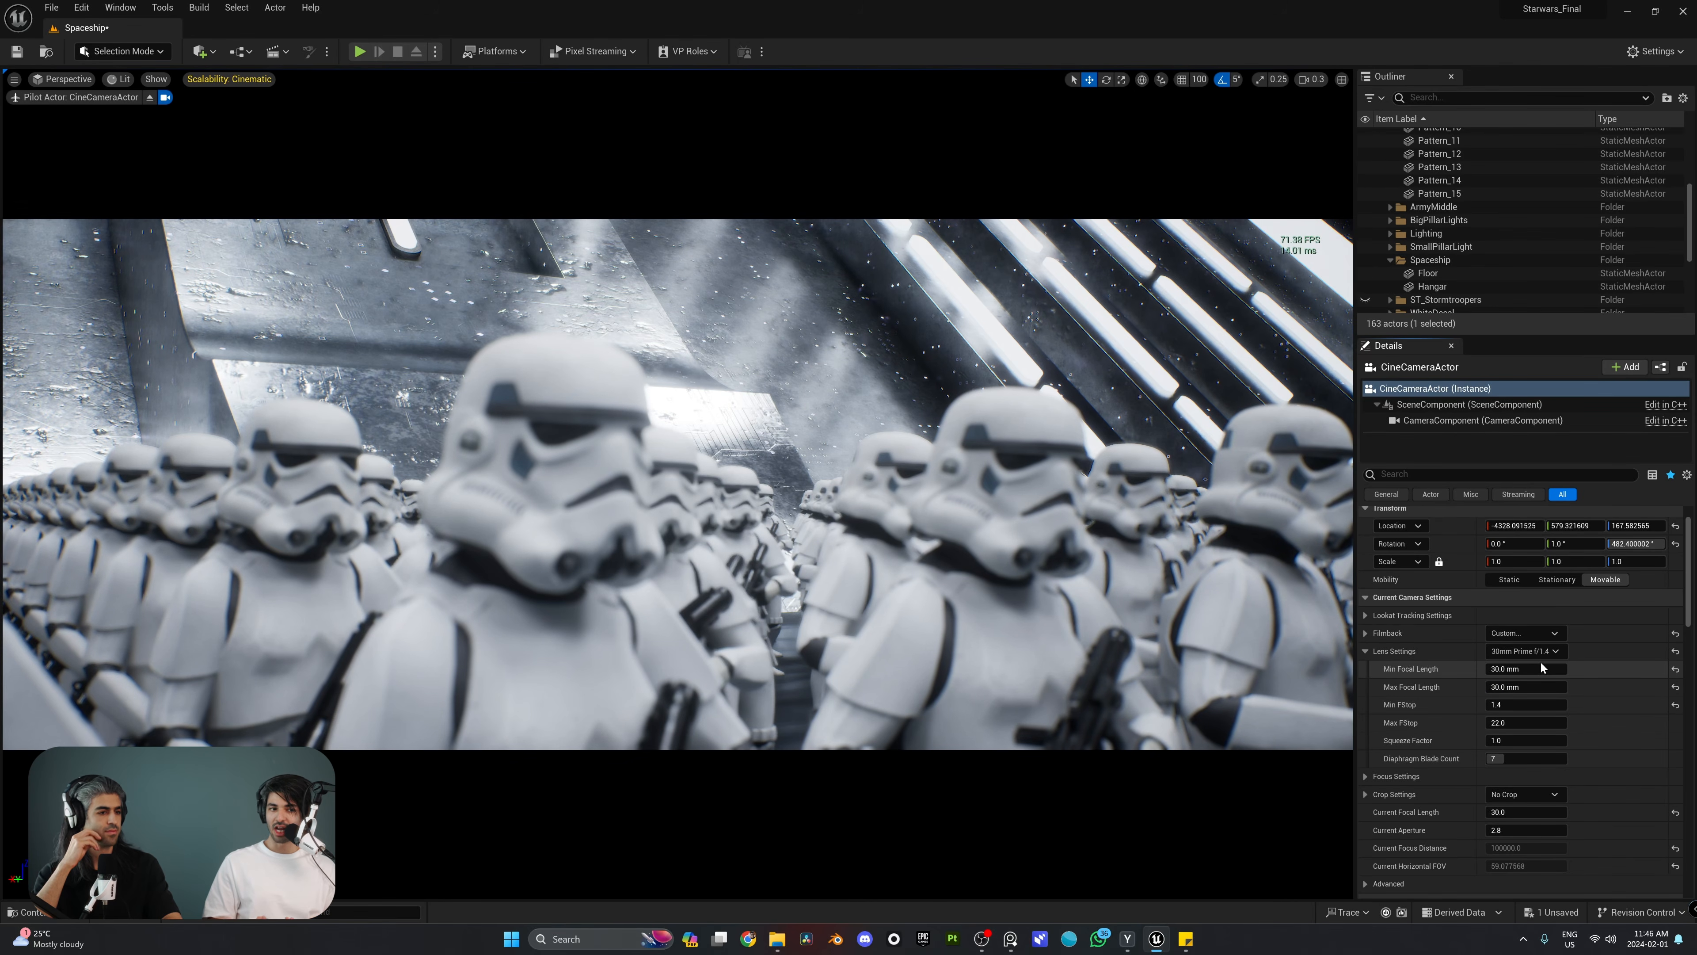
left_click(1526, 811)
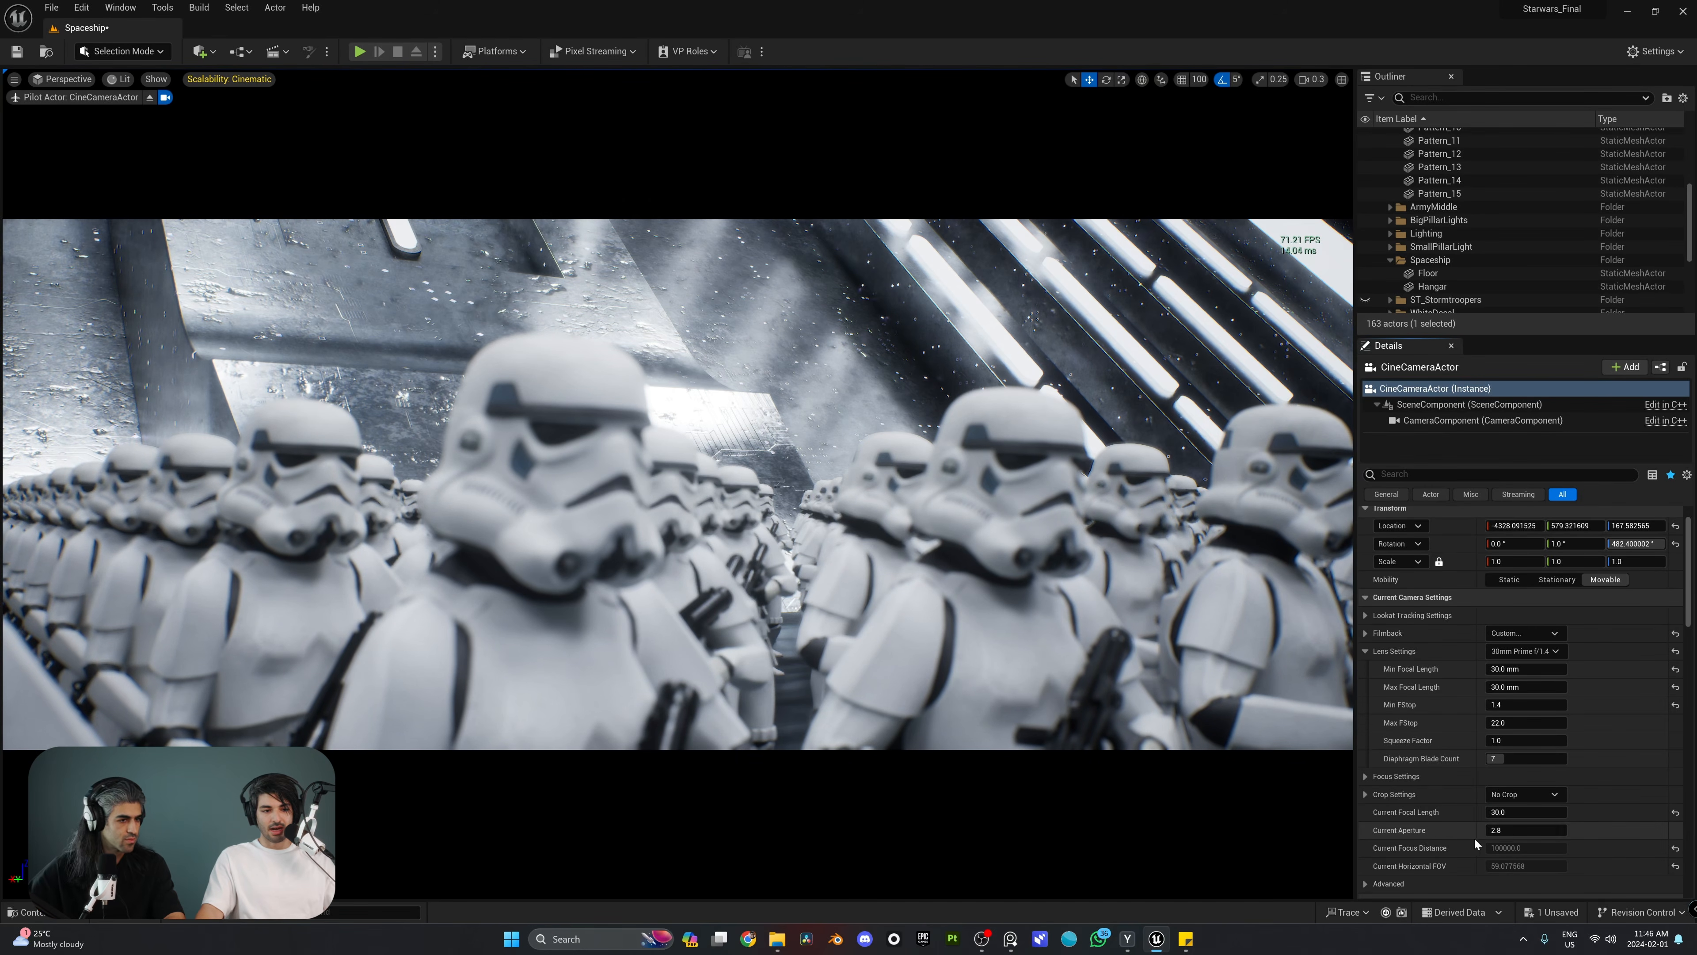
left_click_drag(1522, 829, 1491, 829)
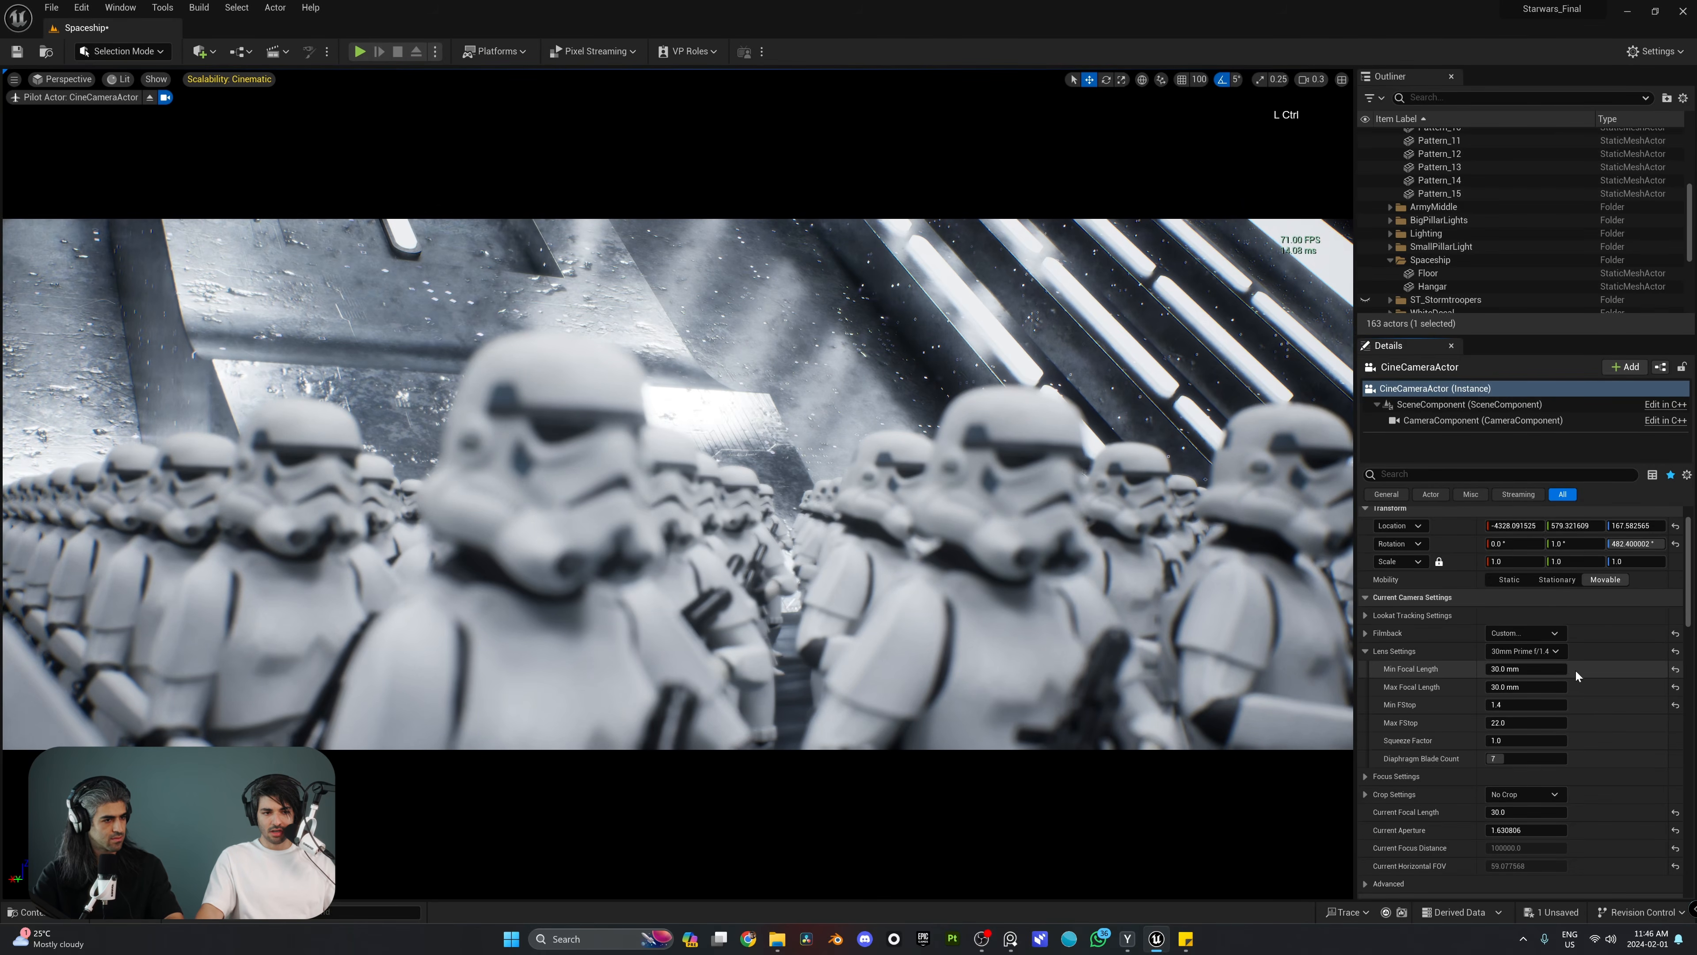
key("ctrl+z")
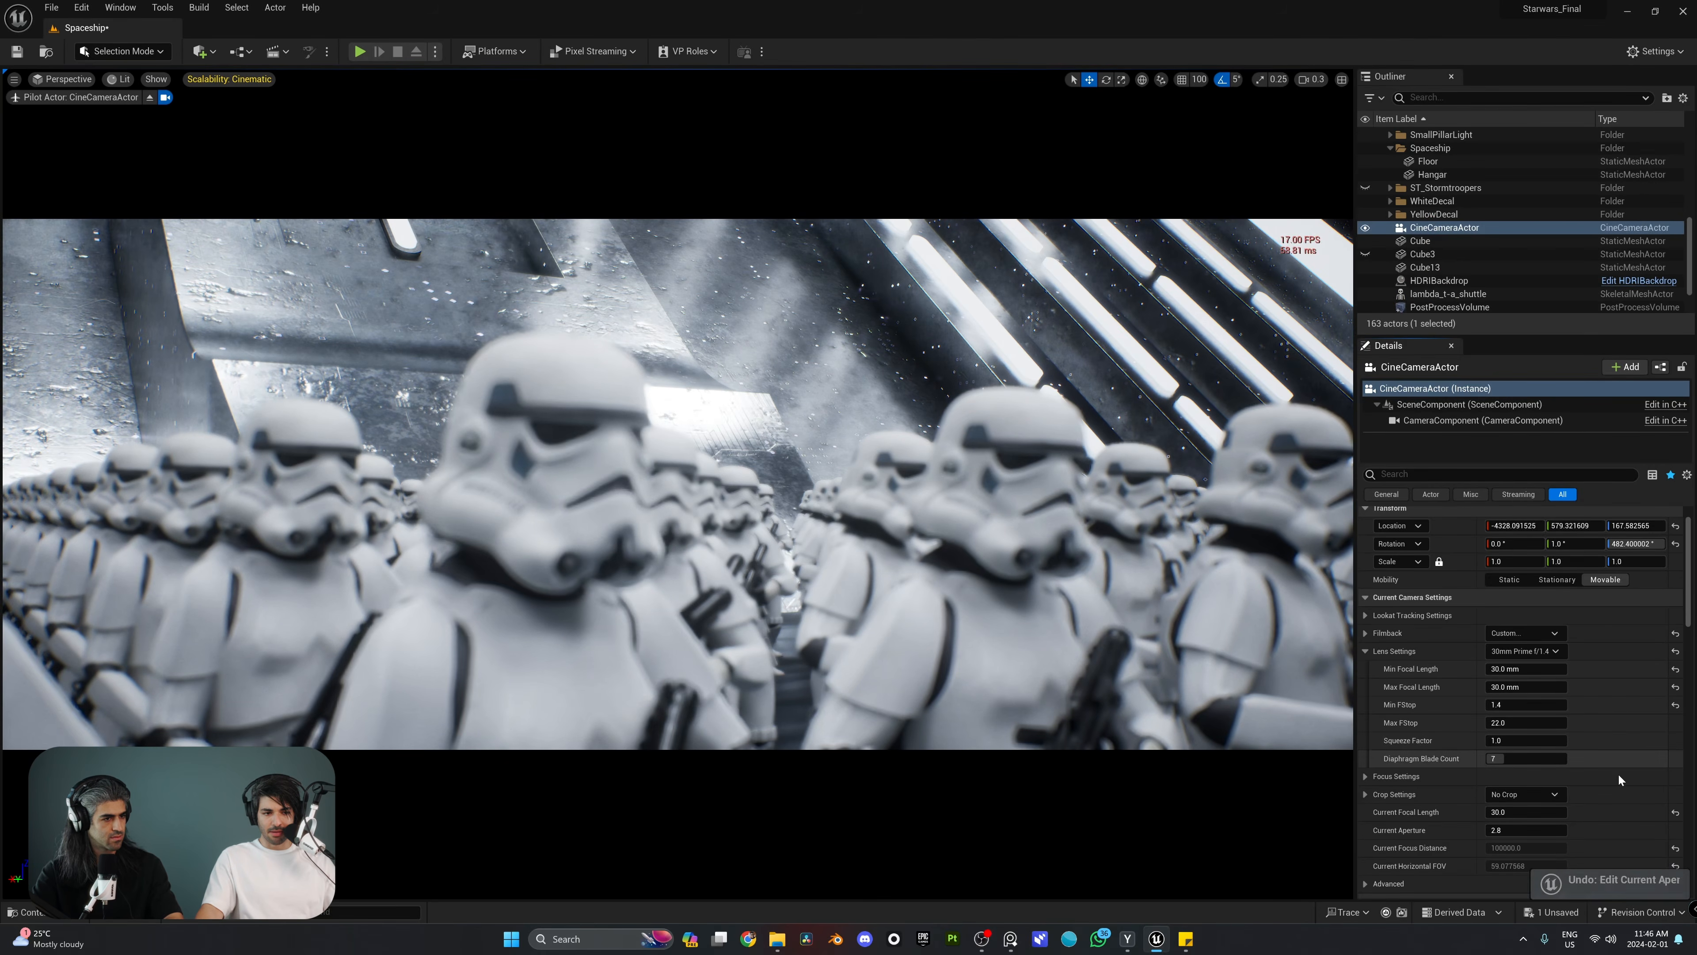
Step: Switch the lens preset back to Universal Zoom and set the current focal length to 50
left_click(1541, 652)
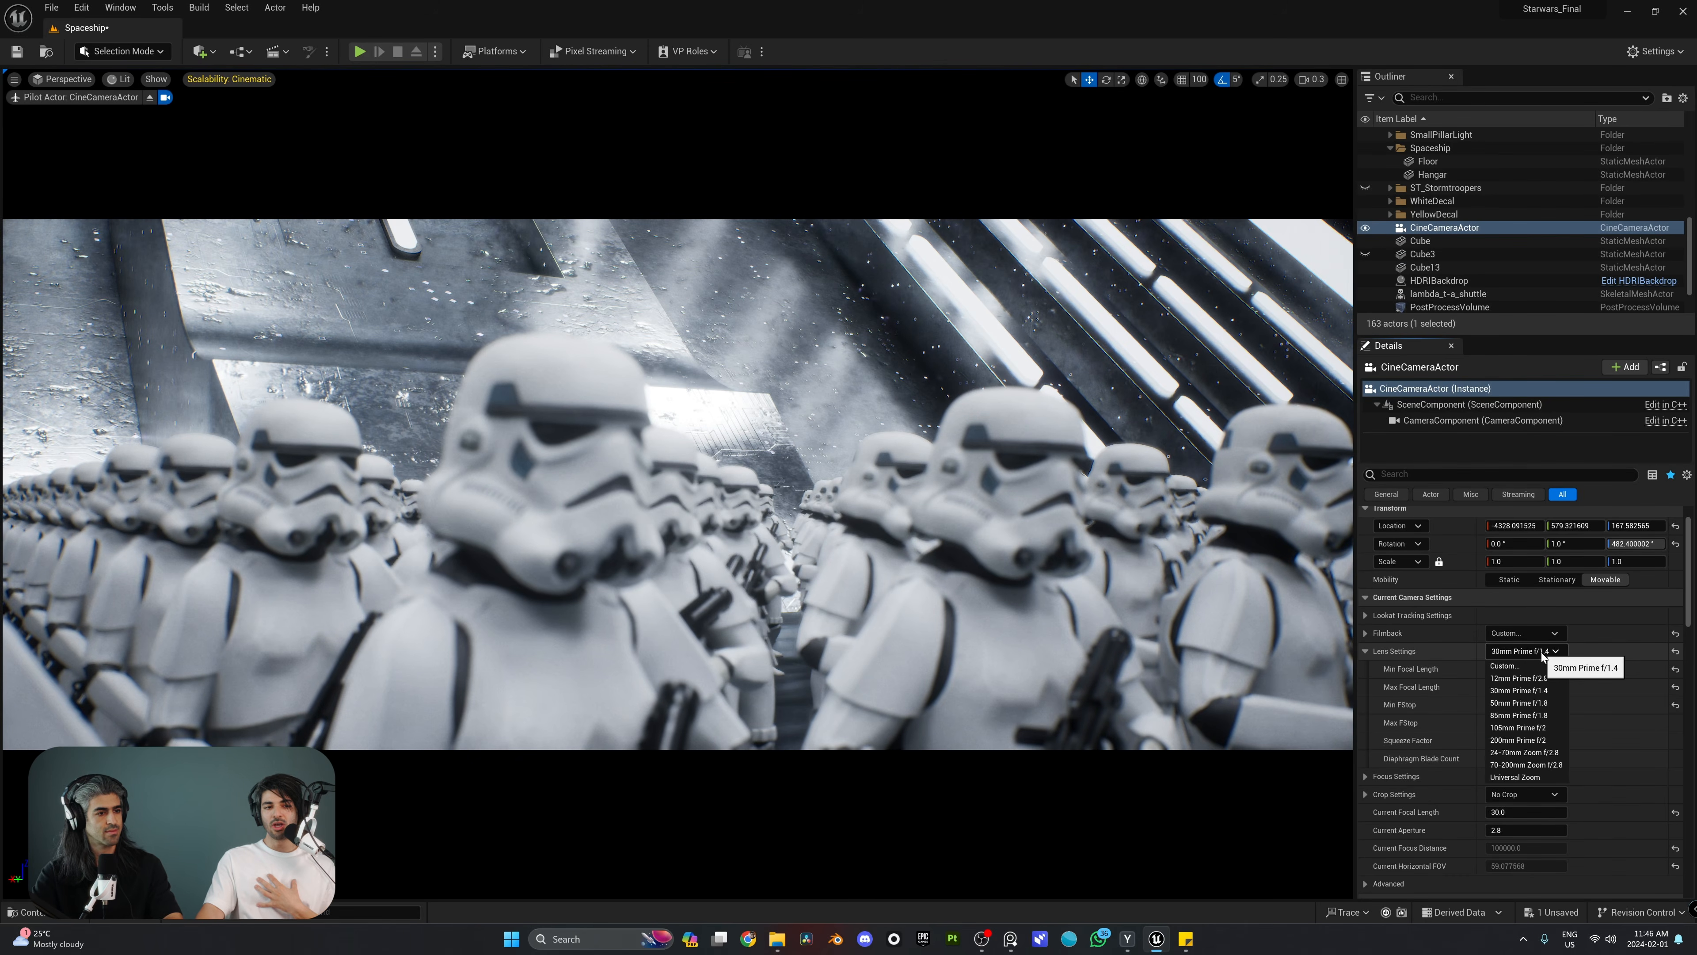
left_click(1520, 777)
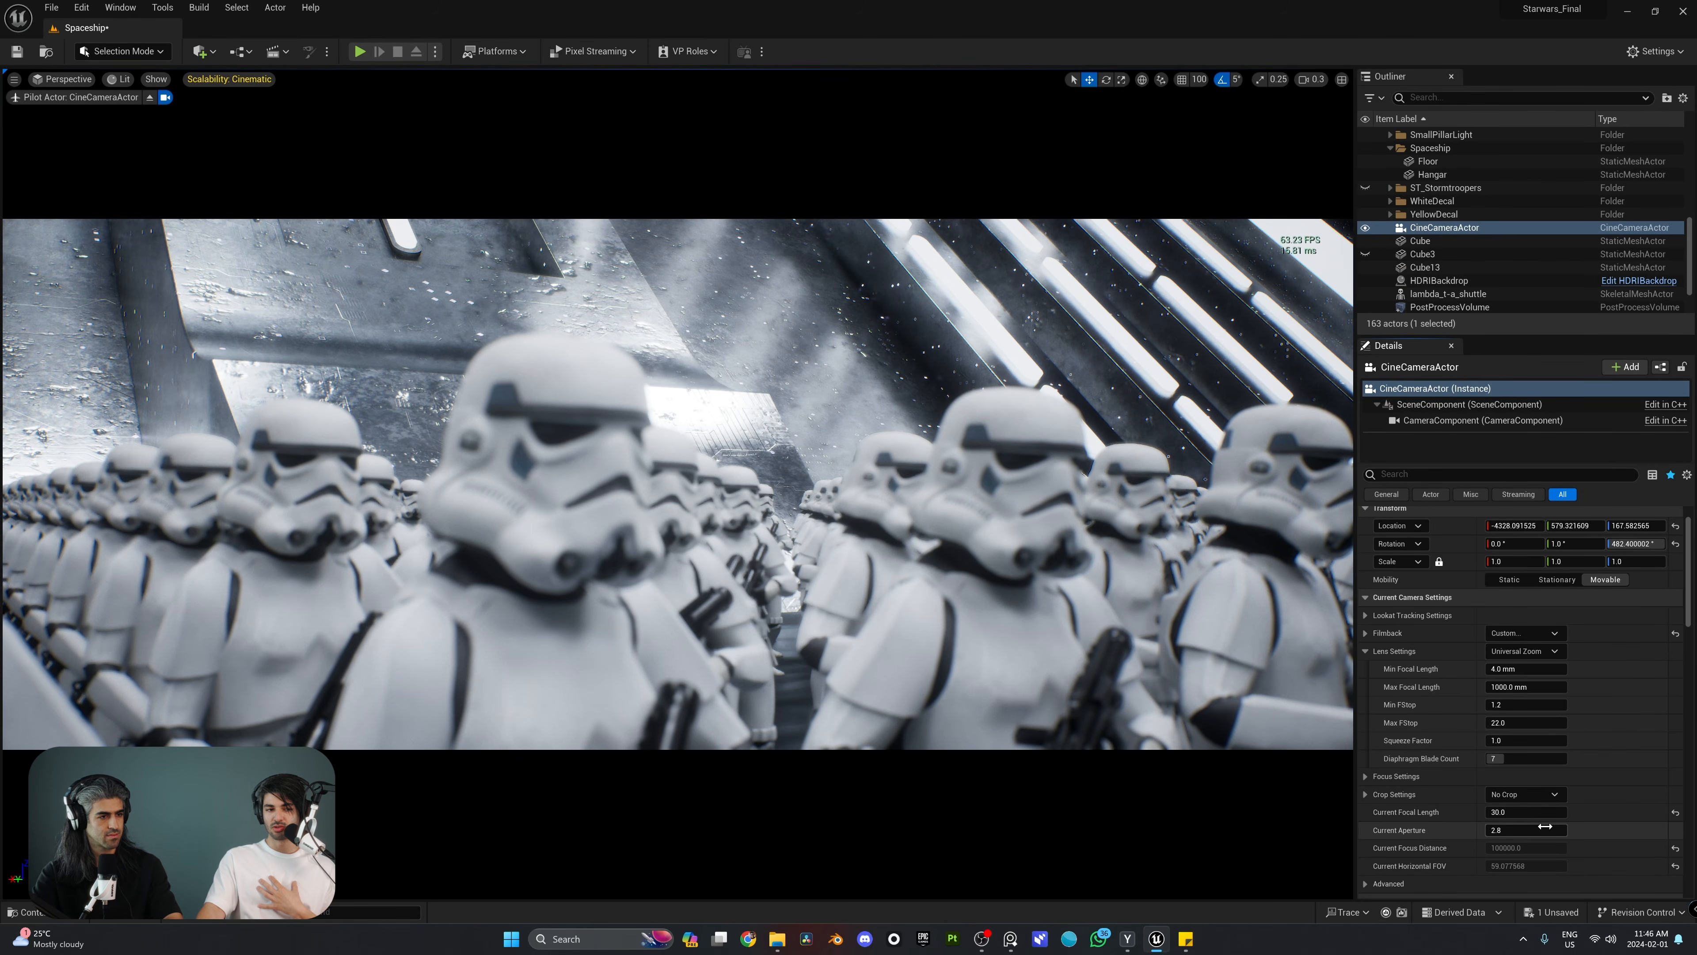
left_click_drag(1521, 811, 1548, 811)
left_click(1527, 811)
type("50")
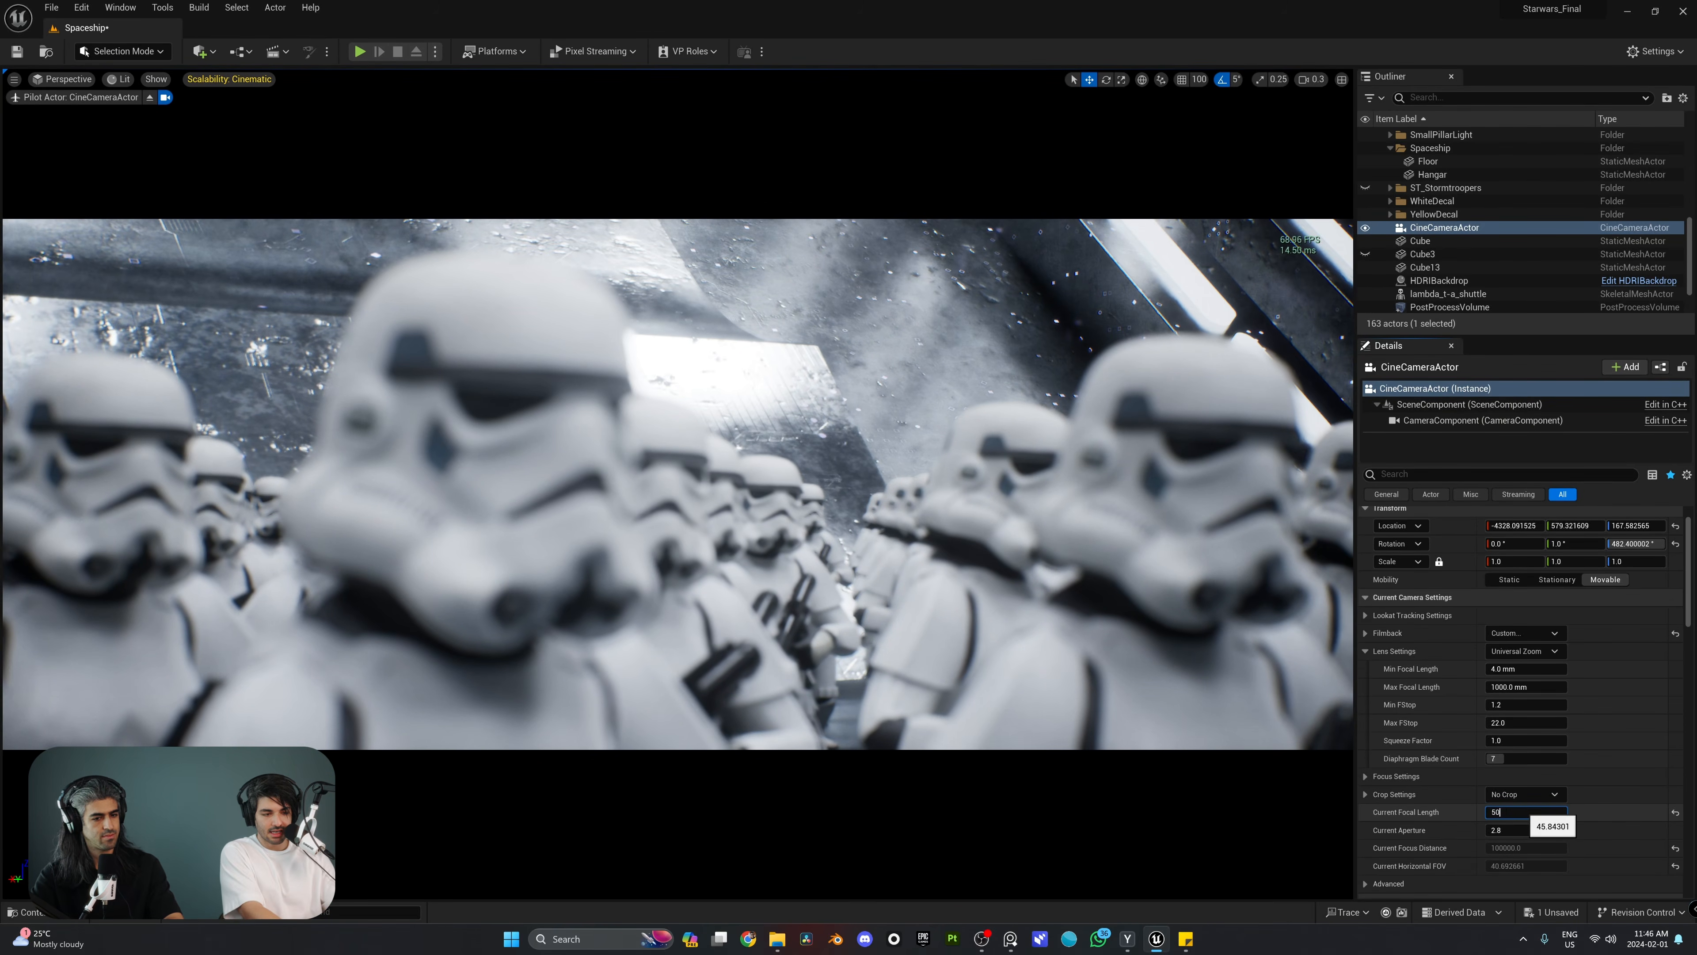
key("Return")
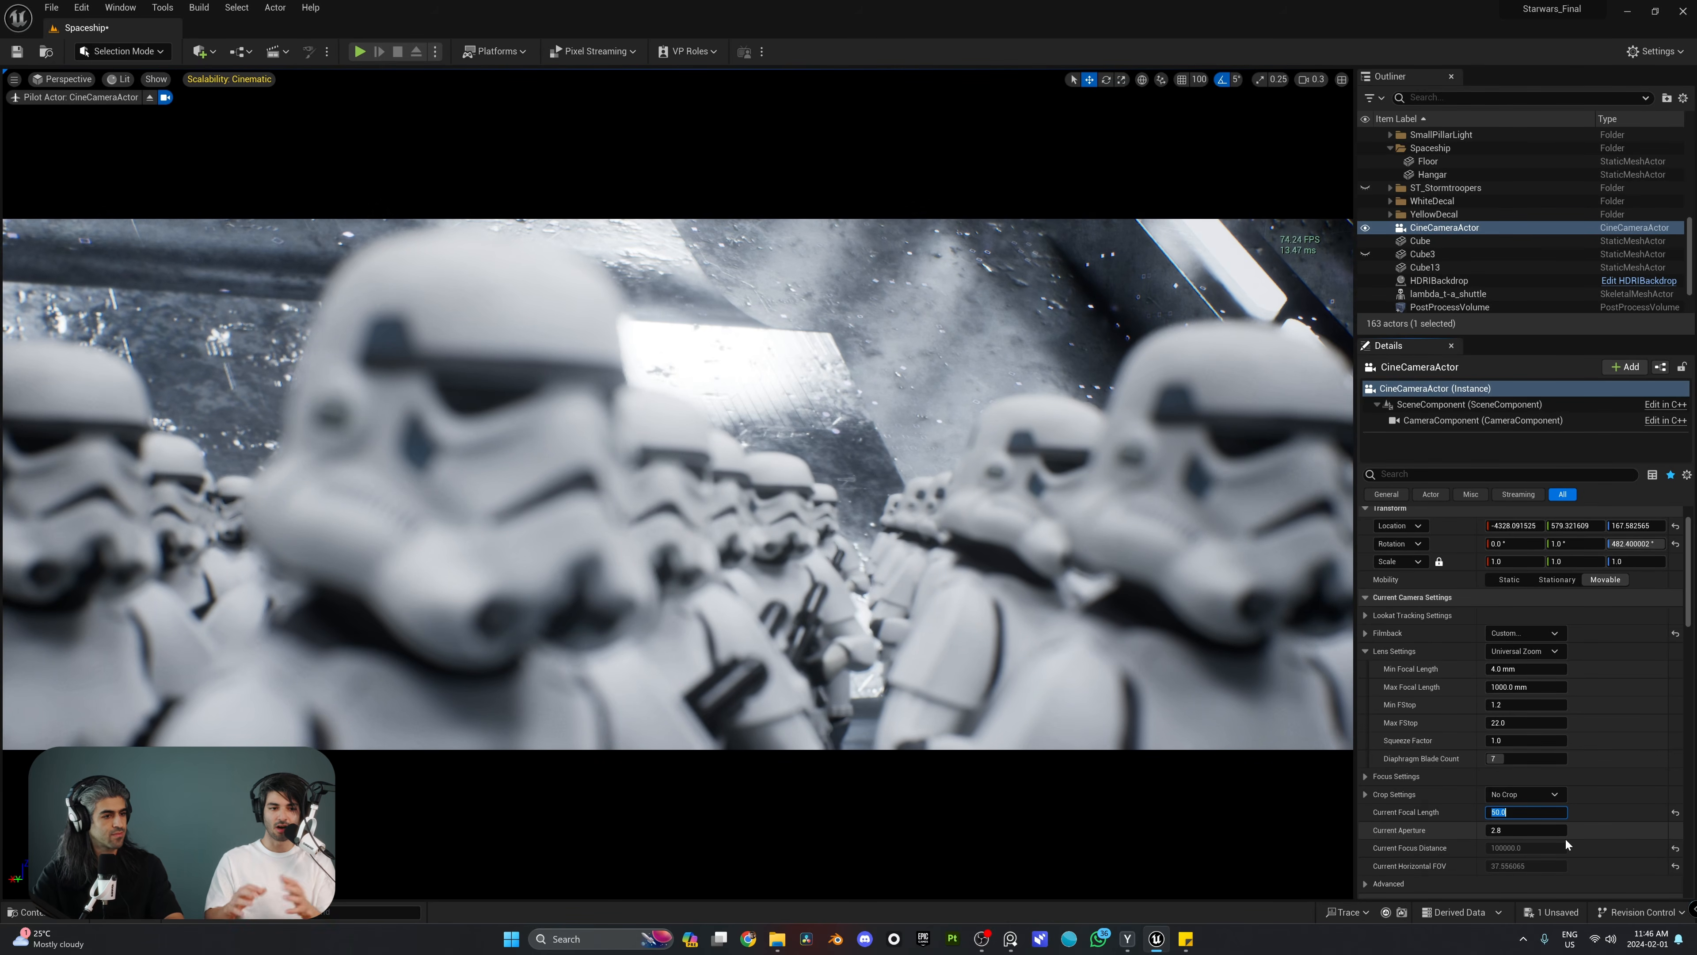
Step: Set the camera's current aperture to 1.2 for a shallower depth of field
left_click(1517, 833)
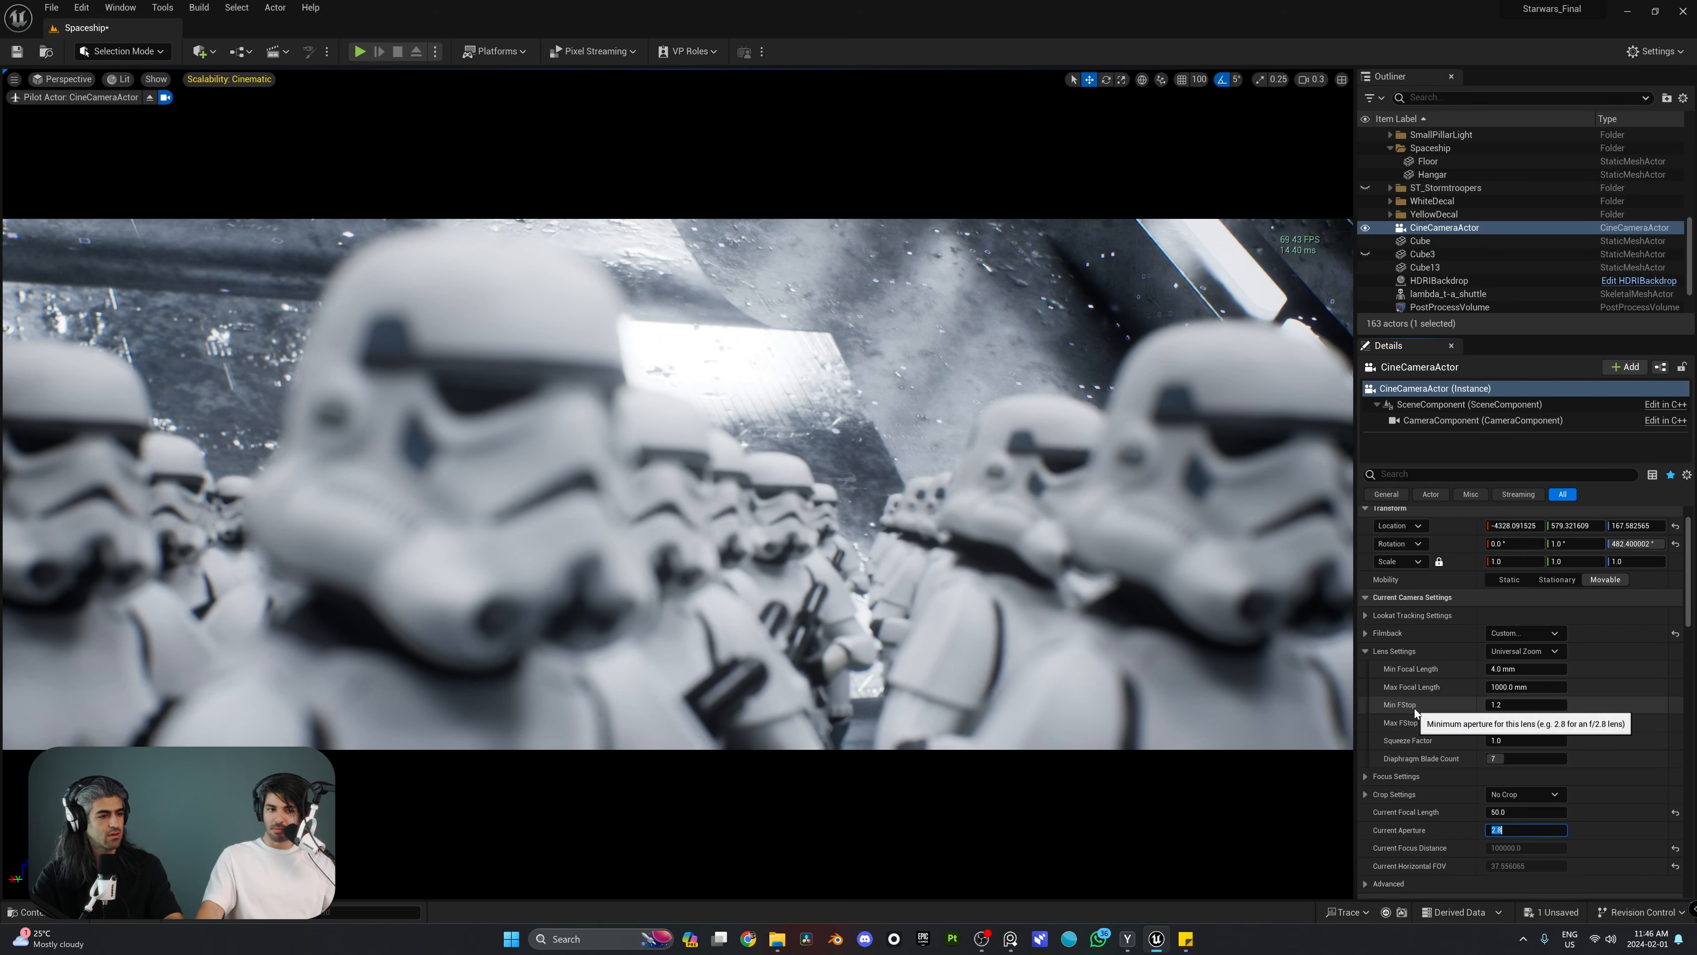
left_click(1511, 831)
key("BackSpace")
key("BackSpace")
key("BackSpace")
type("1.2")
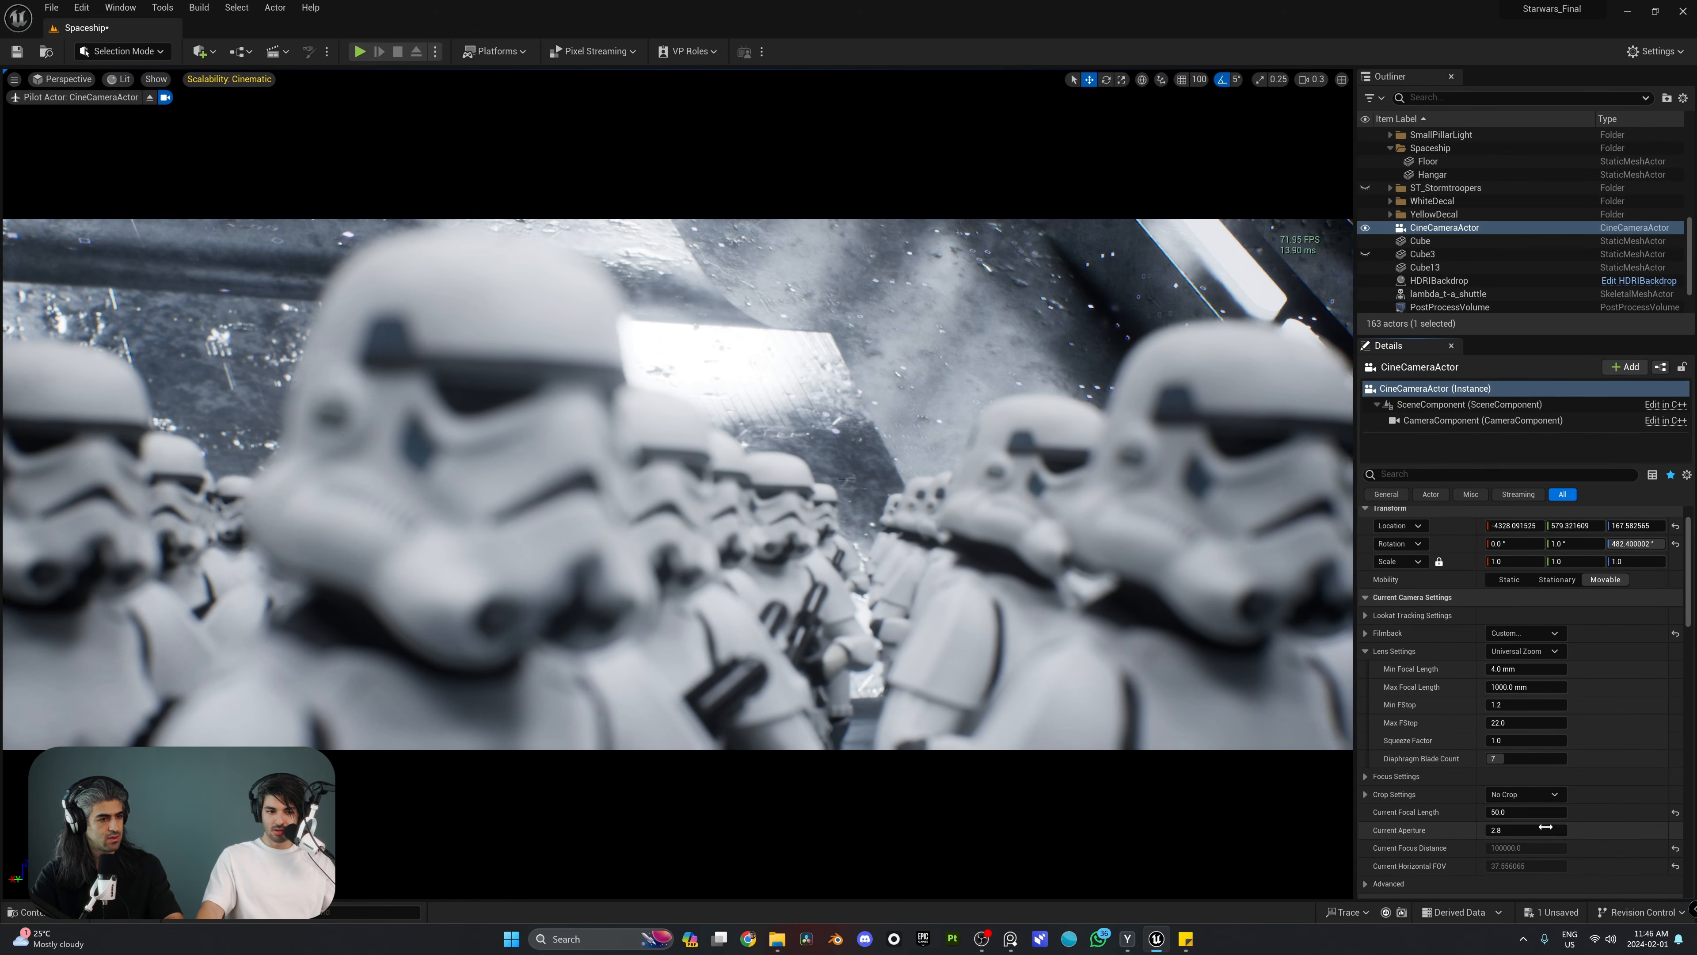
key("Return")
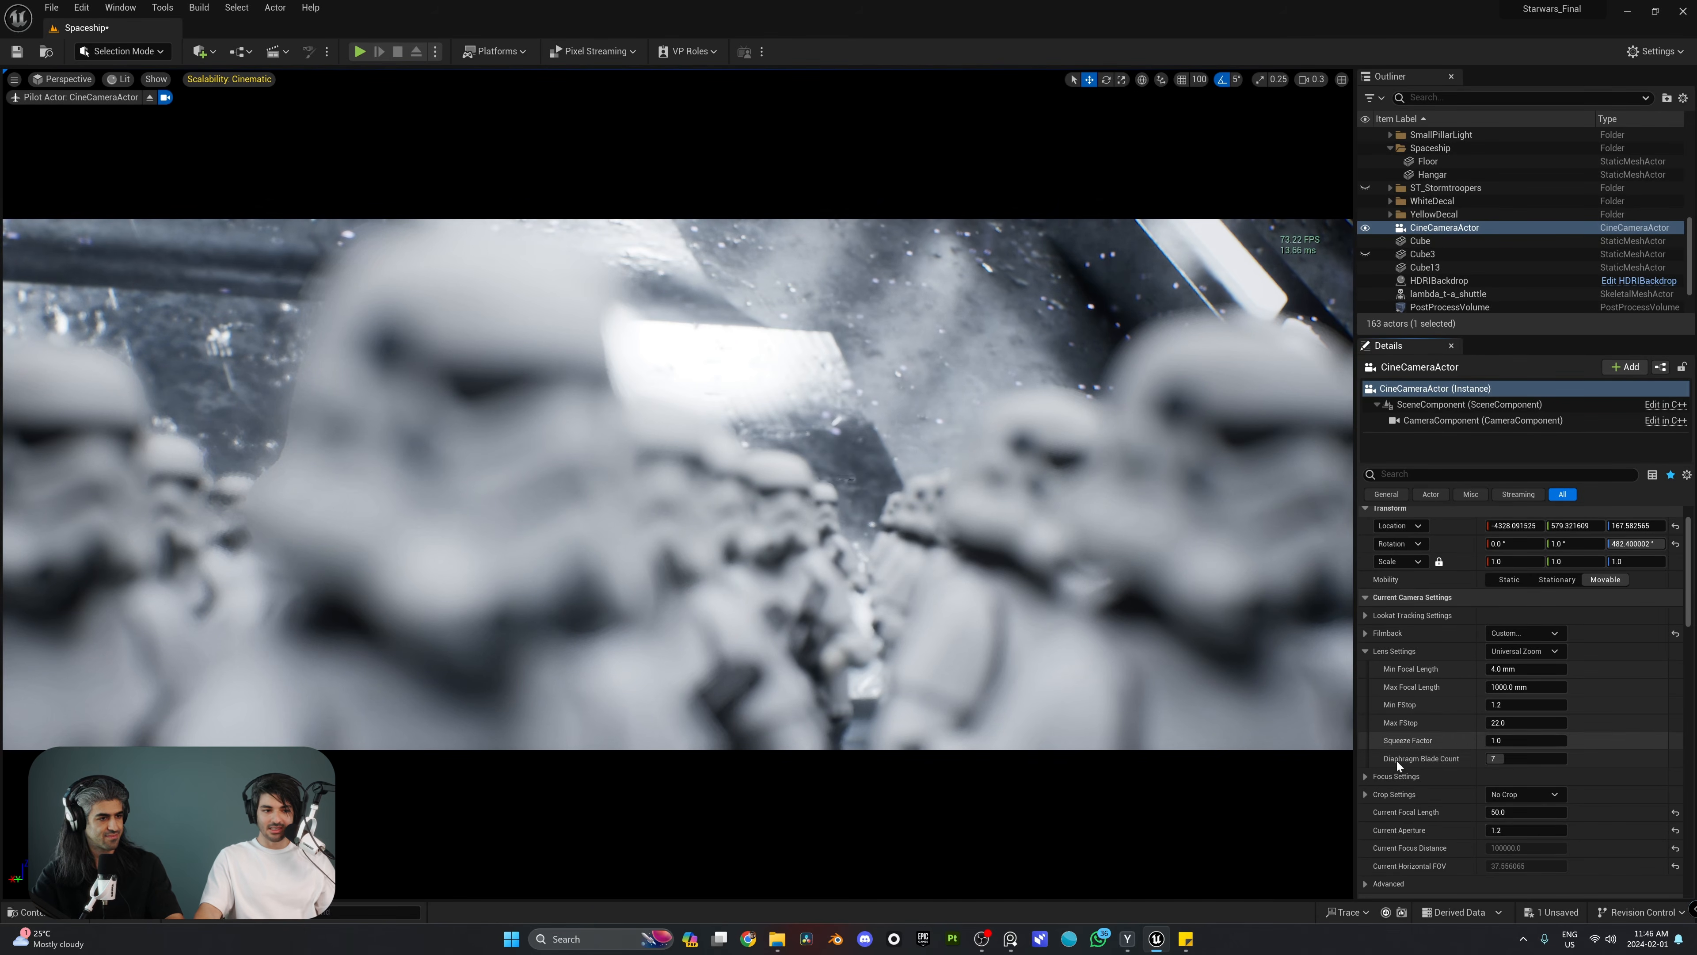
Step: Expand the Focus Settings and set the manual focus distance to about 136.6 cm using the debug focus plane, switching the plane off again
left_click(1365, 776)
scroll(1416, 686, "down", 2)
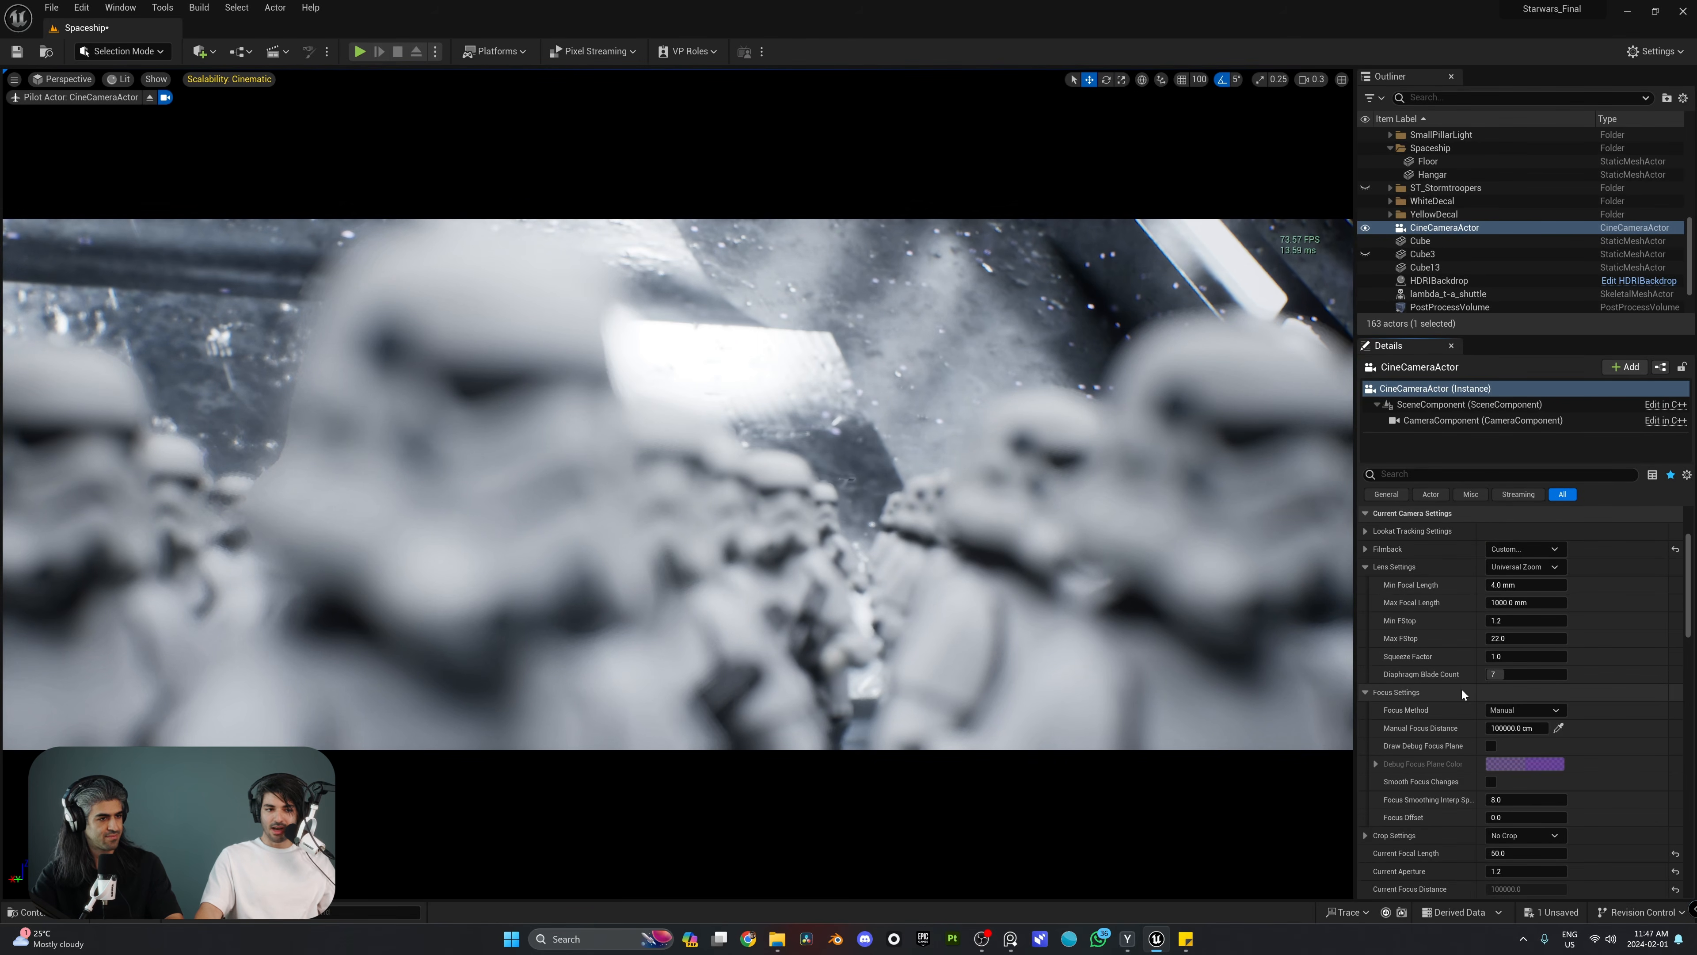
scroll(1429, 671, "down", 1)
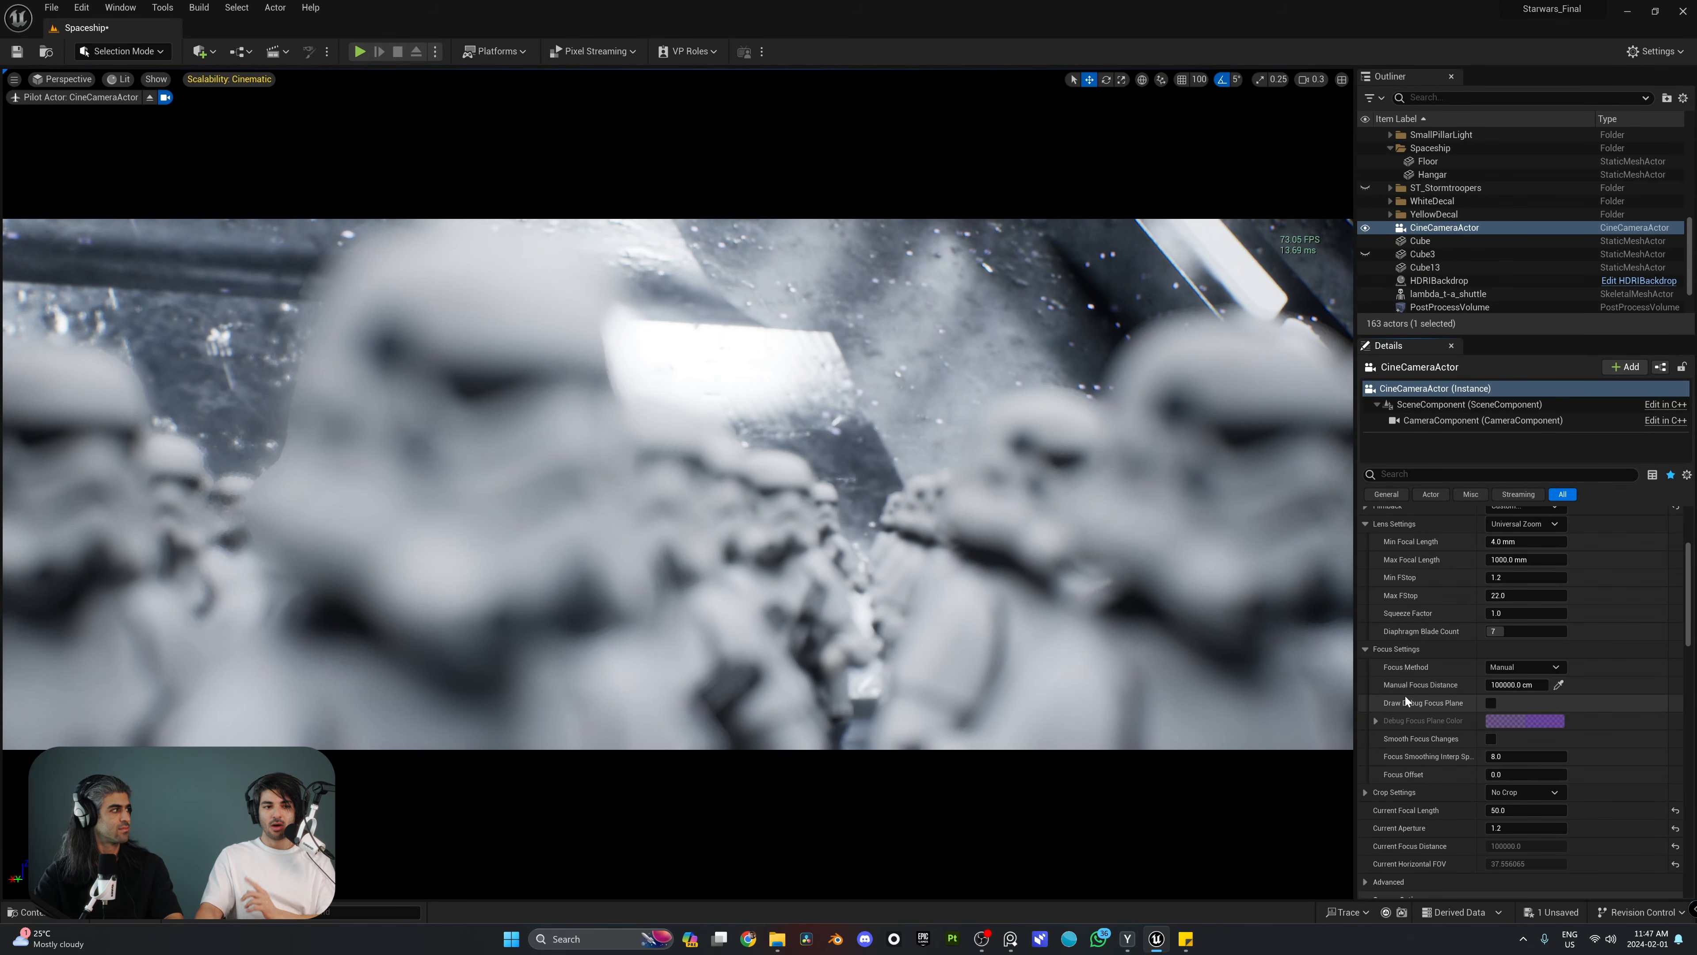
left_click(1491, 701)
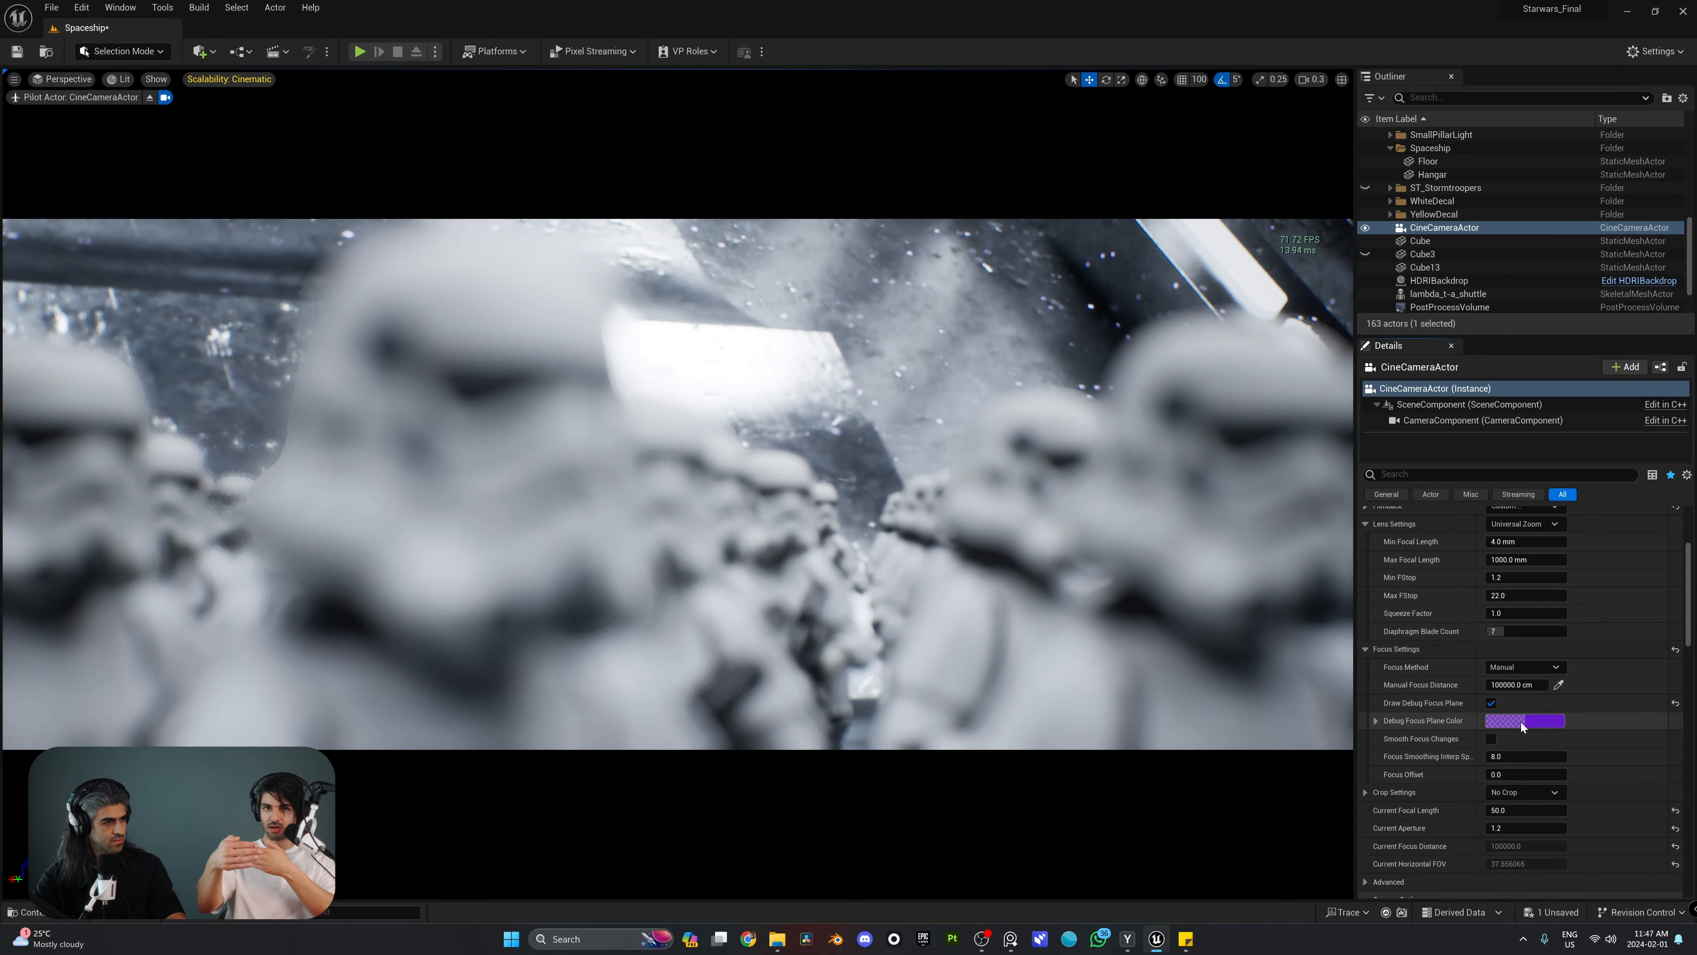
mouse_move(1513, 685)
left_mouse_down()
mouse_move(1424, 684)
mouse_move(1507, 700)
left_mouse_up()
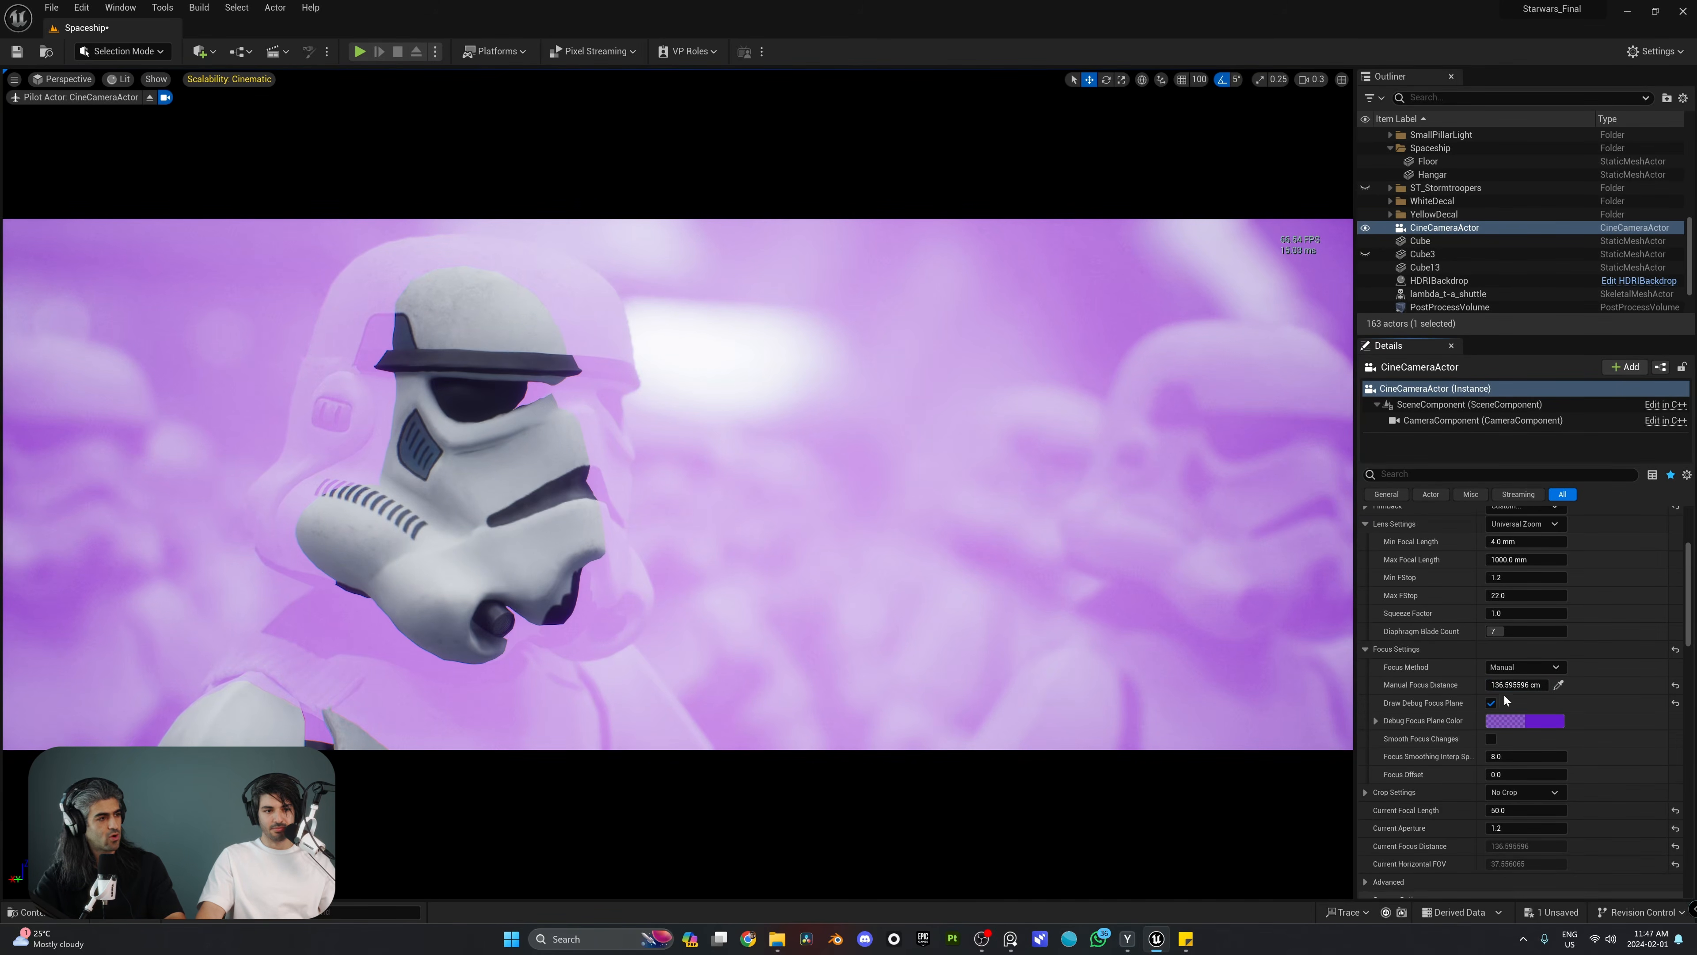
left_click(1490, 703)
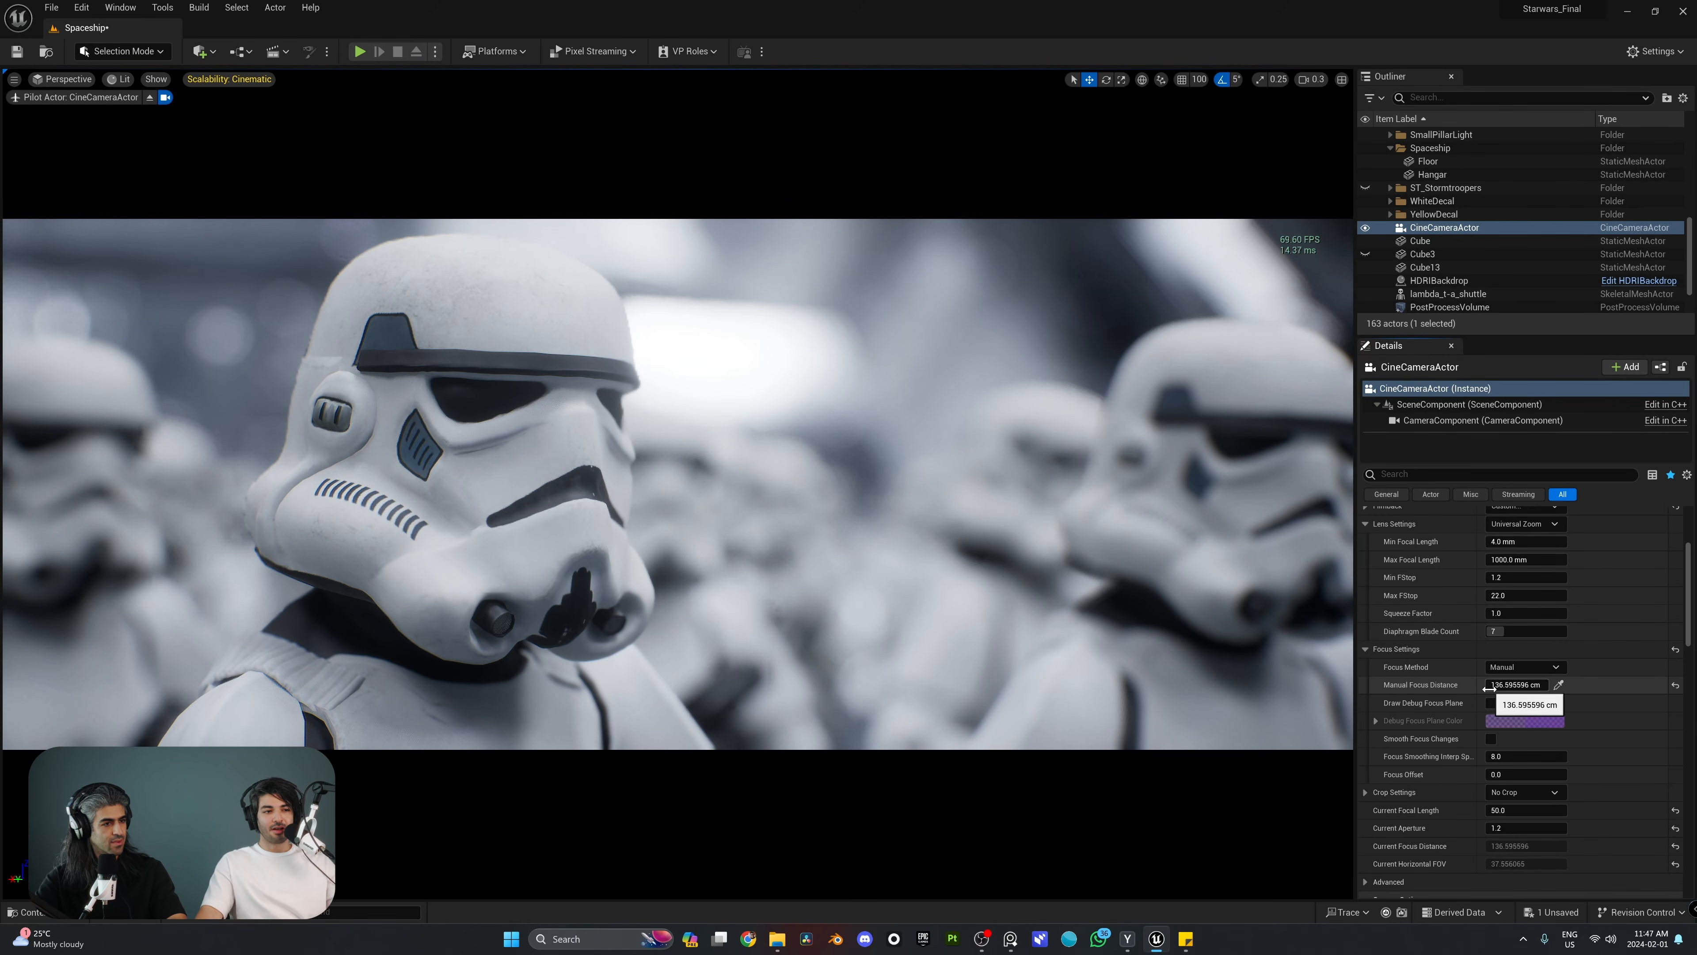
Step: Sample the manual focus distance from the stormtrooper behind the front row and move the piloted camera around the troopers
left_click(1560, 685)
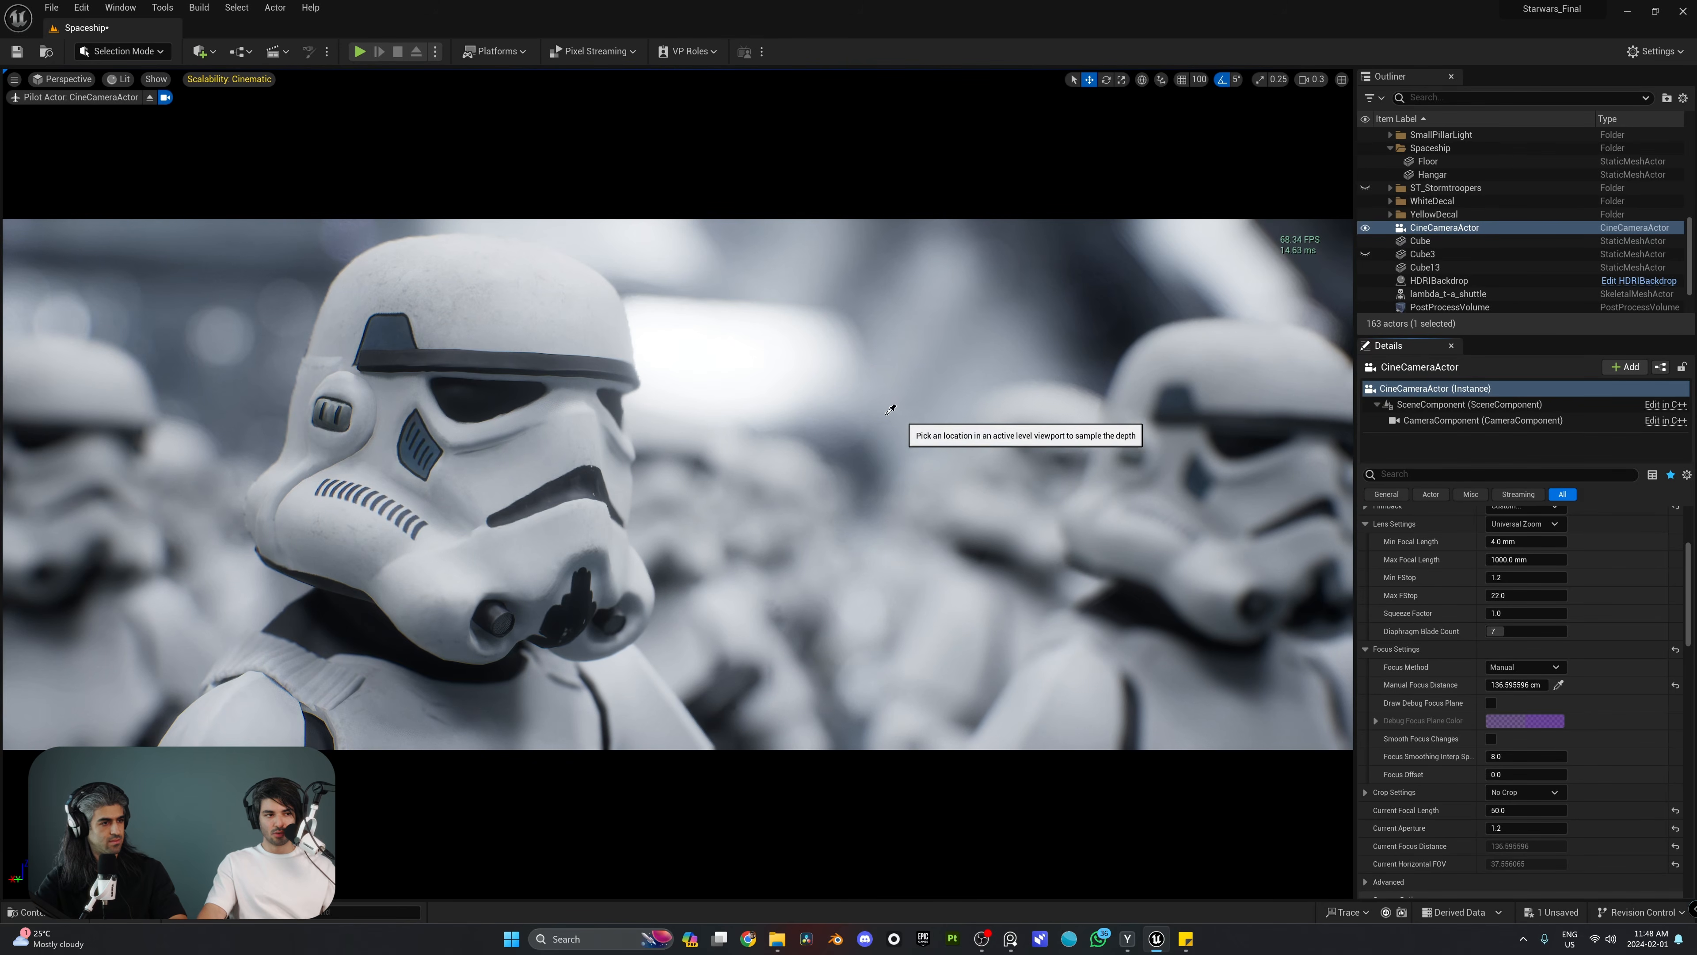
left_click(1073, 491)
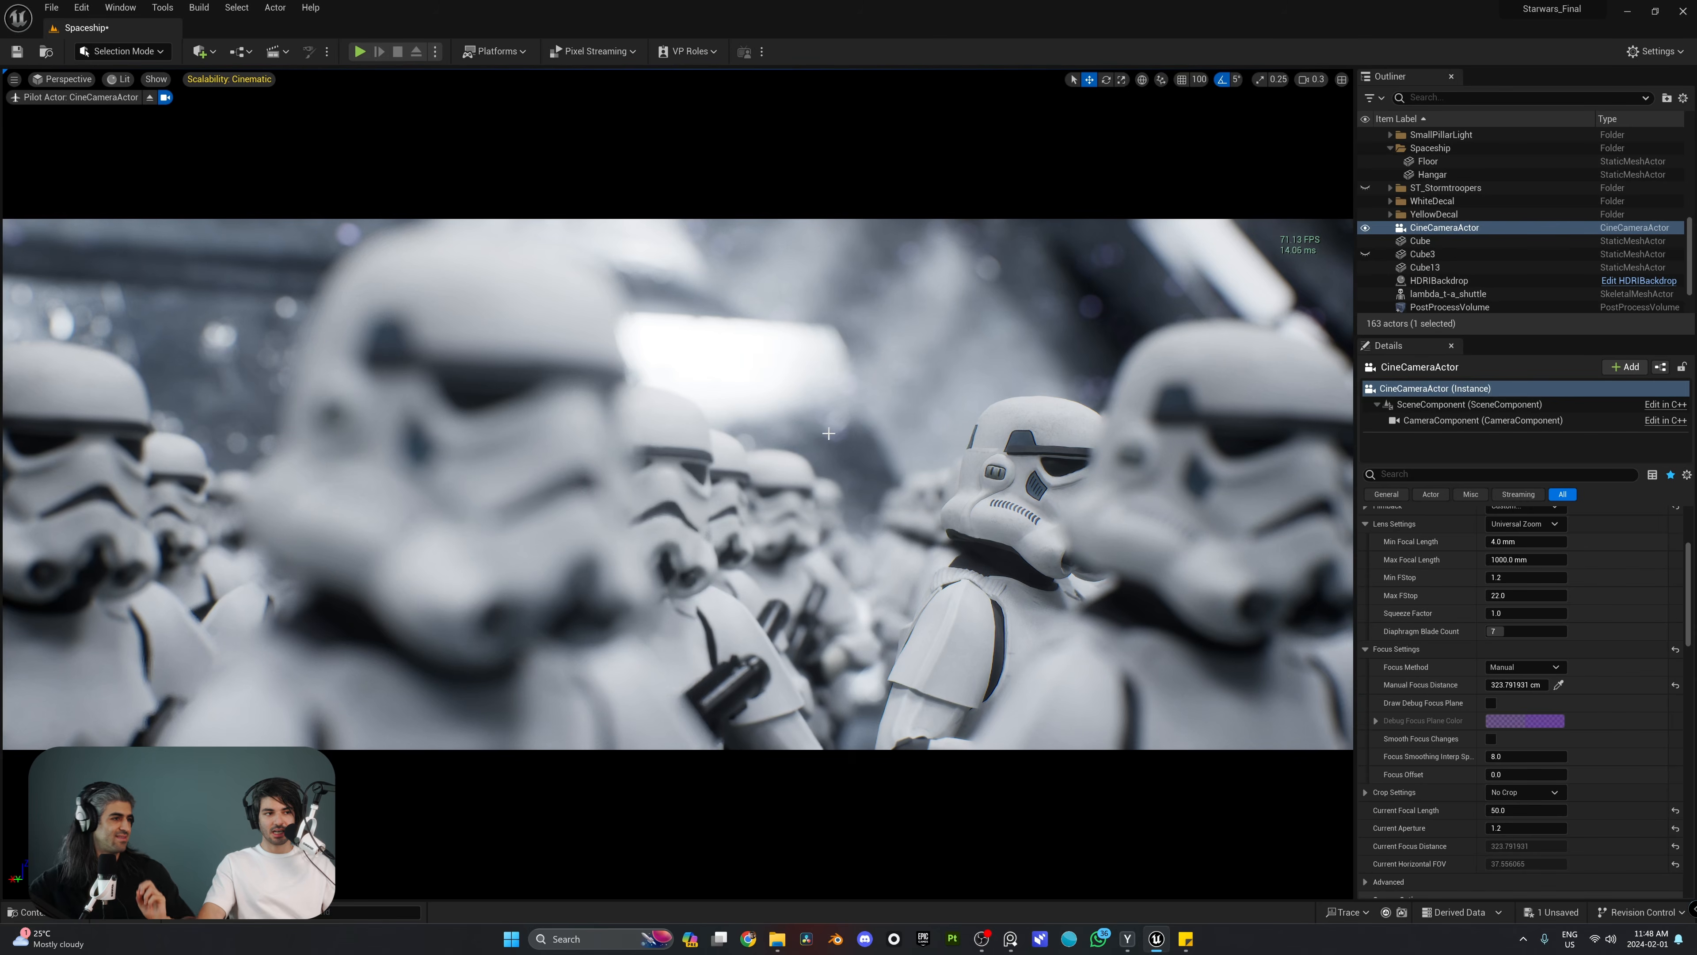
key("a")
right_click_drag(835, 436, 835, 435)
key("a")
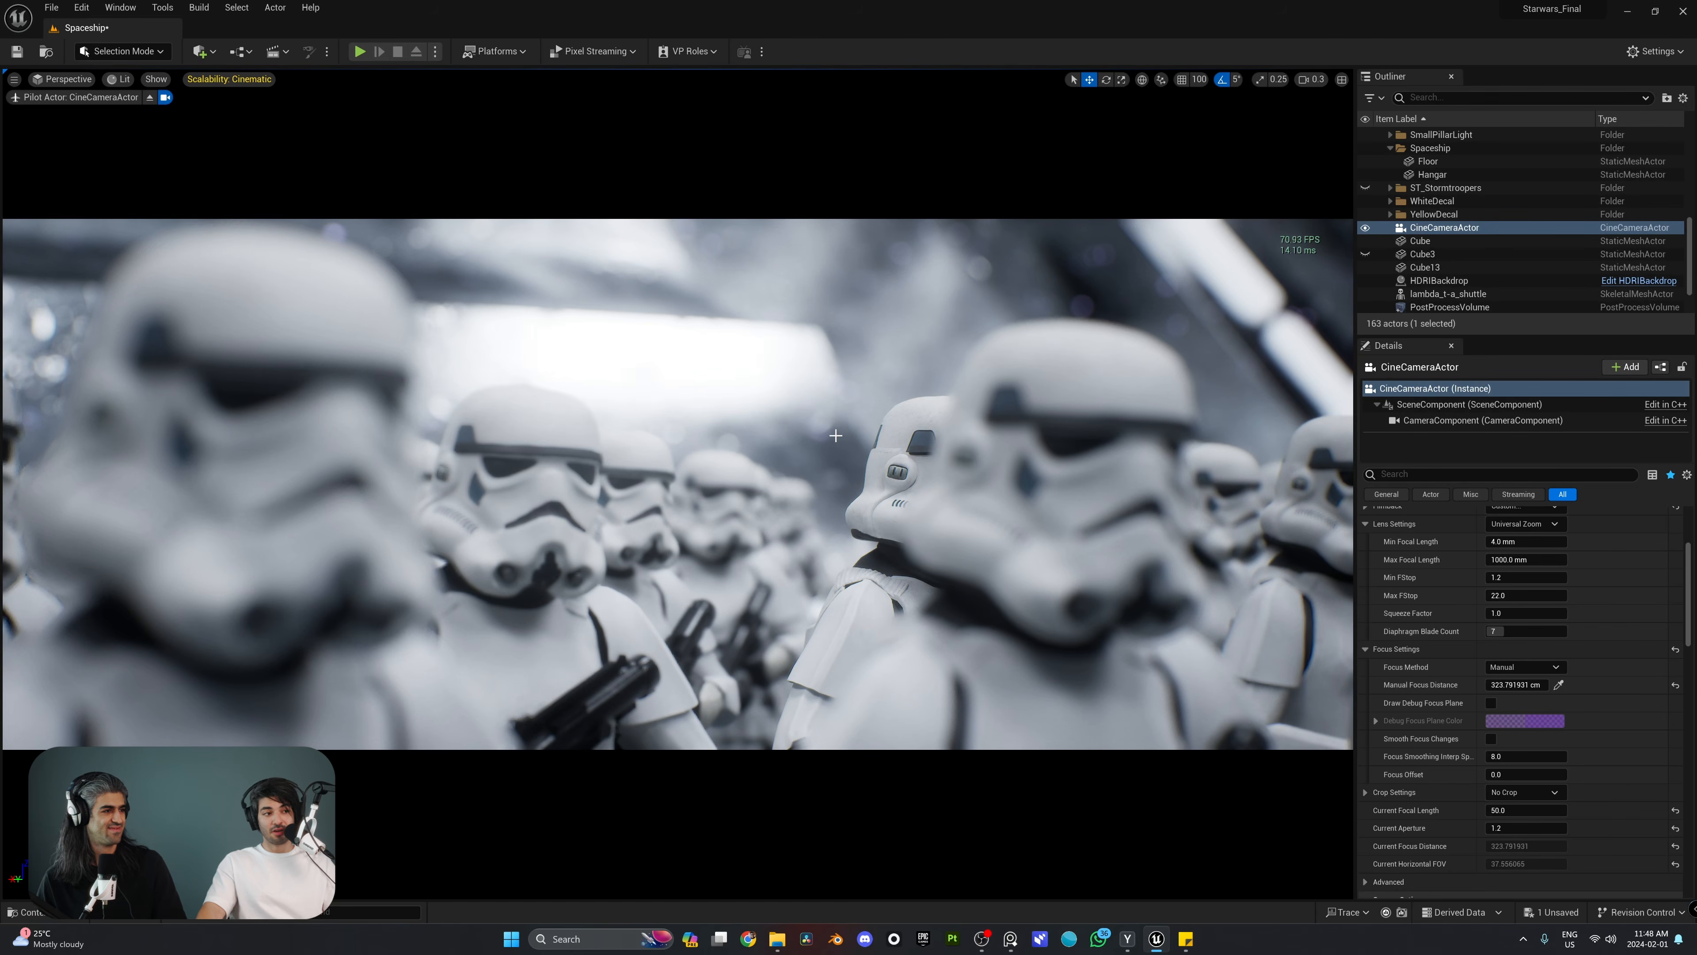
right_click_drag(835, 435, 835, 435)
key("a")
key("d")
key("d")
key("a")
key("w")
right_click_drag(868, 345, 869, 345)
right_click_drag(967, 441, 1009, 502)
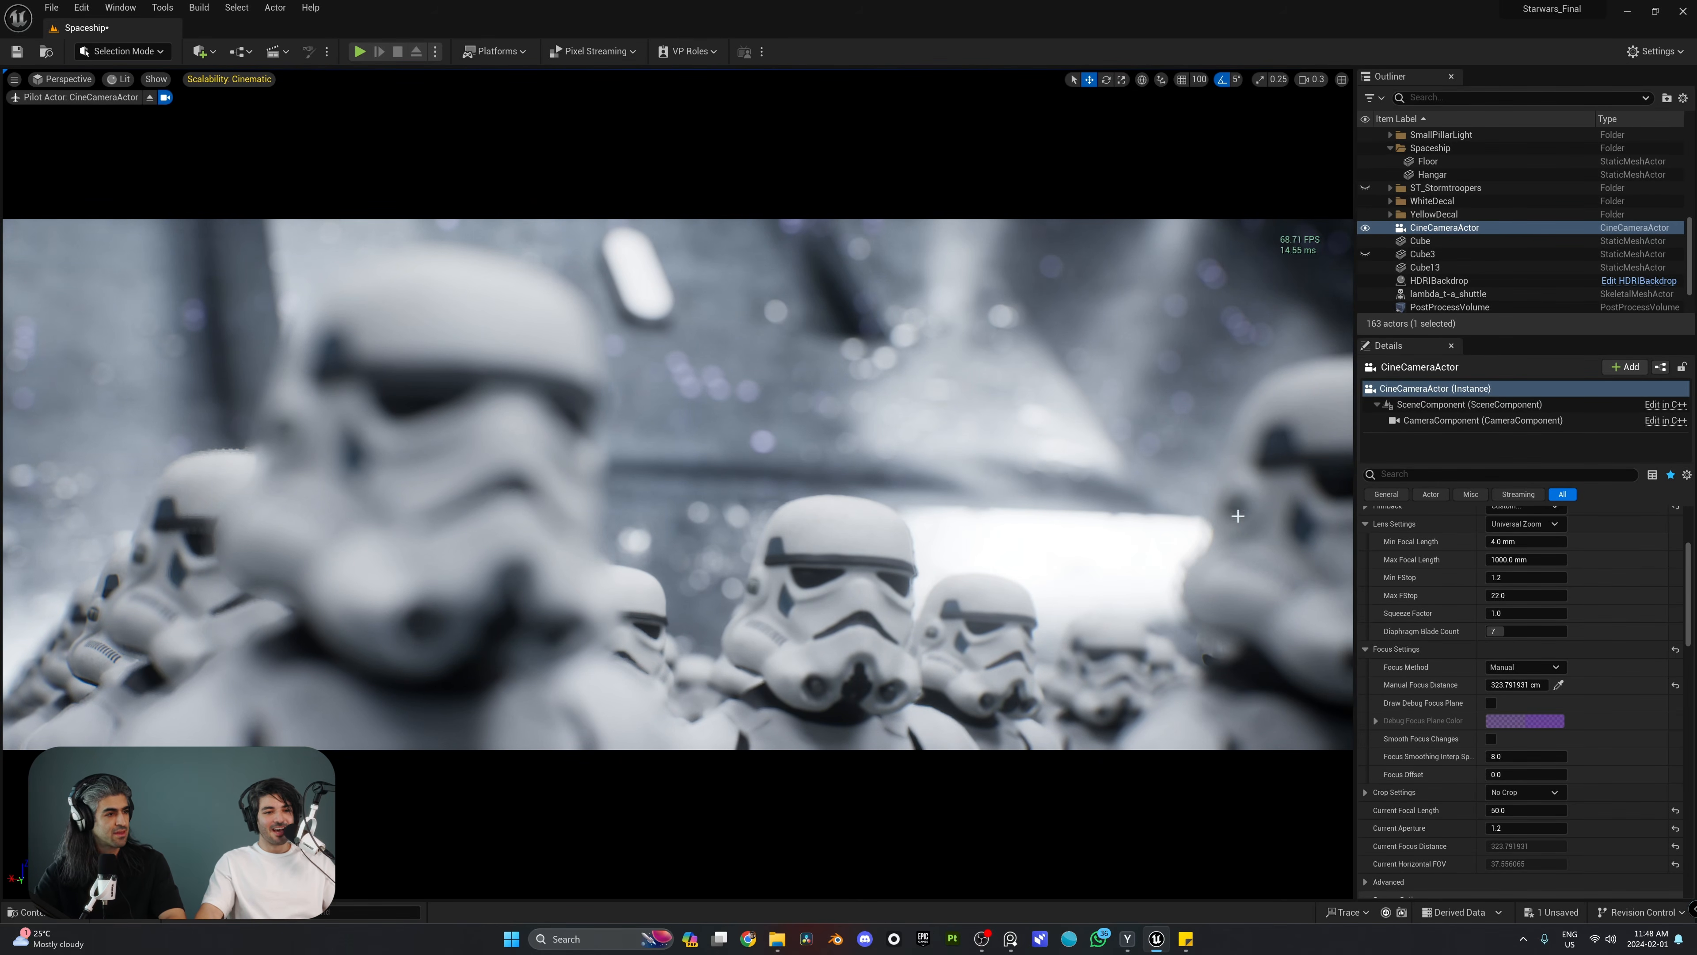
right_click_drag(1238, 516, 1110, 580)
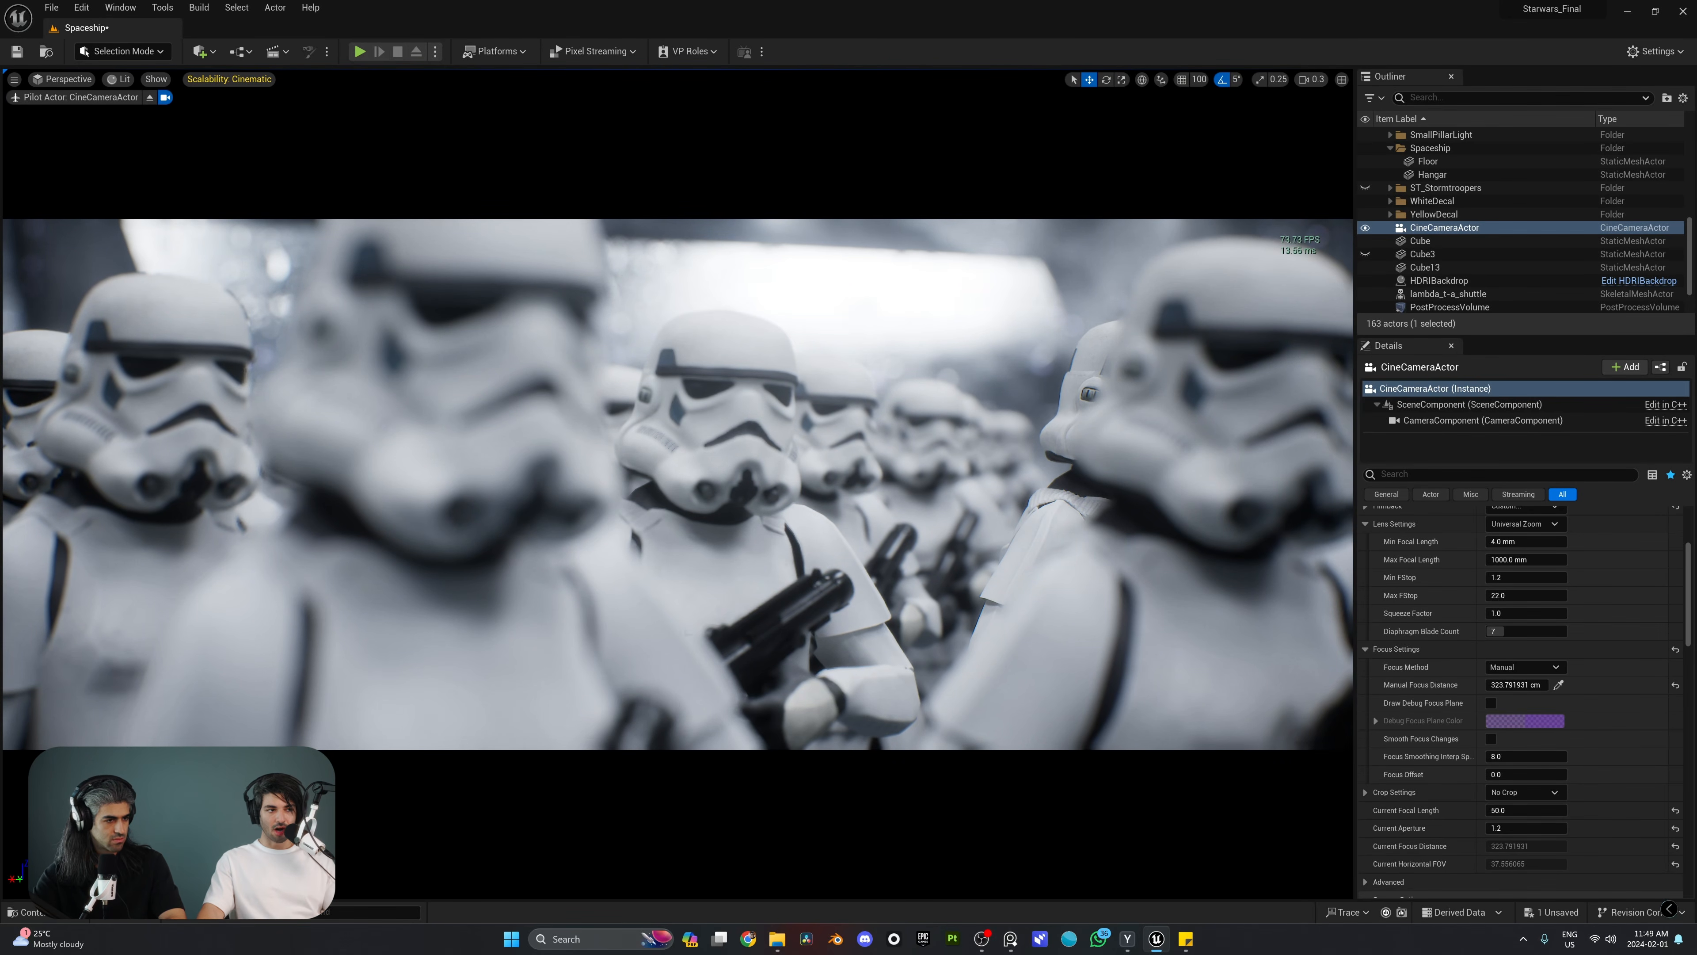
Step: Refocus on the foreground stormtrooper with a manual focus distance of about 154.5 cm and reframe the camera on the helmet
right_click_drag(1043, 408, 1016, 388)
left_click_drag(1511, 687, 1465, 687)
right_click_drag(1042, 469, 1065, 455)
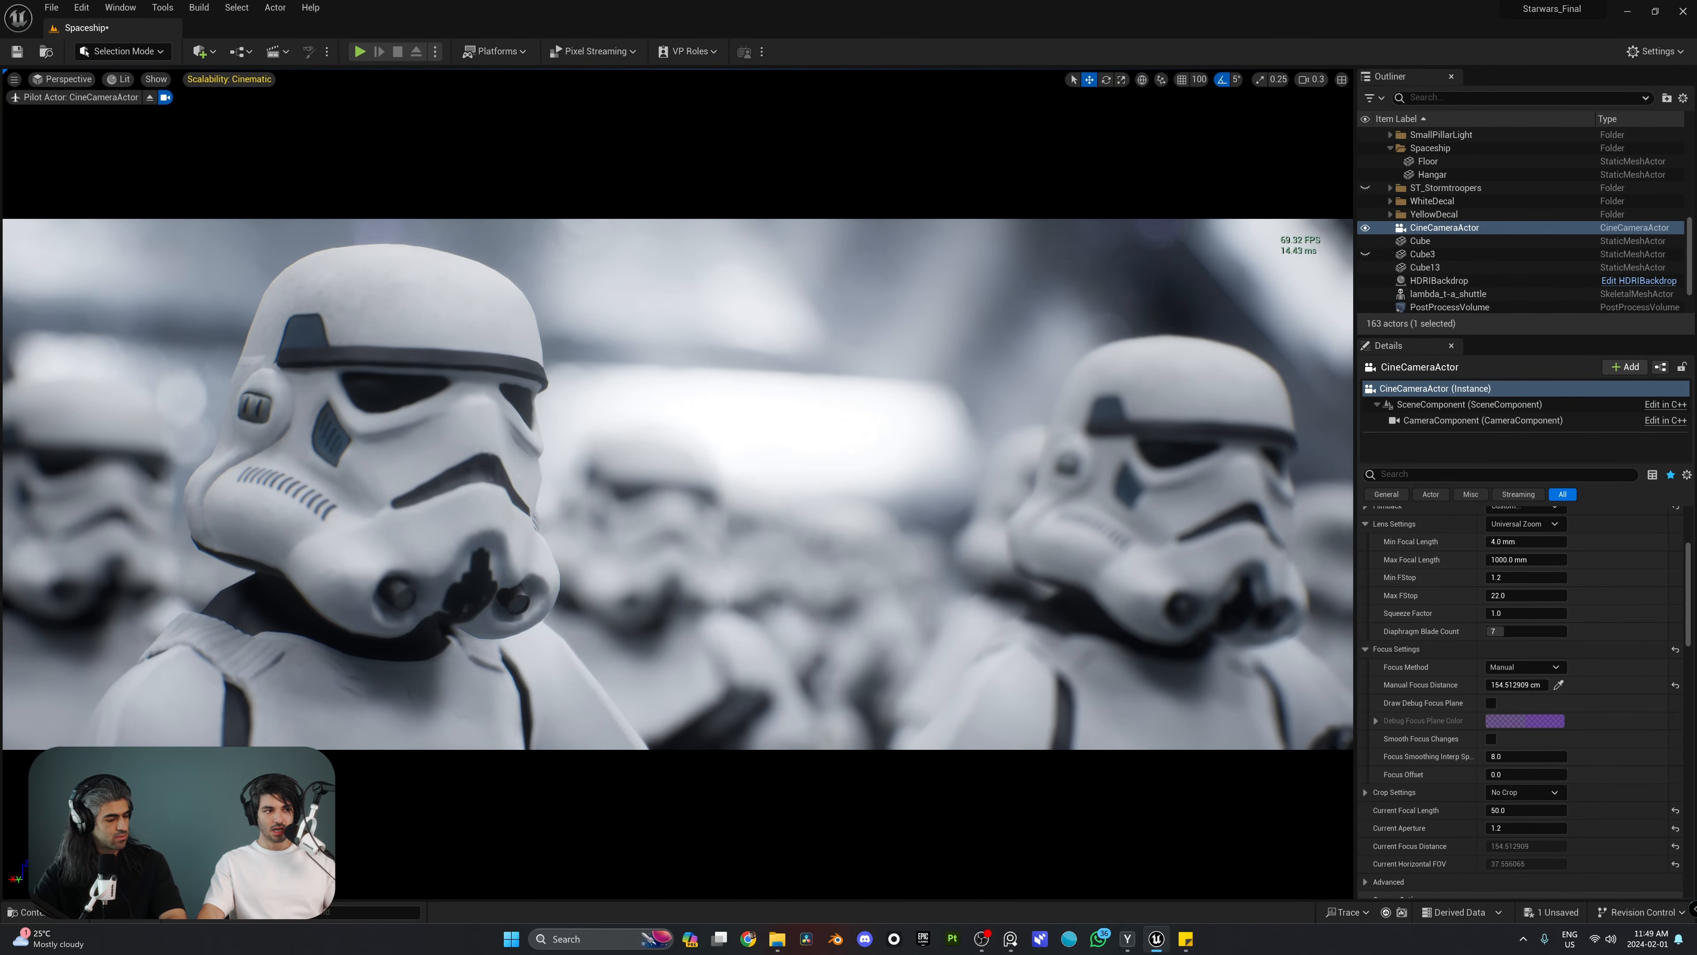
left_click(1515, 829)
left_click_drag(1515, 828, 1550, 828)
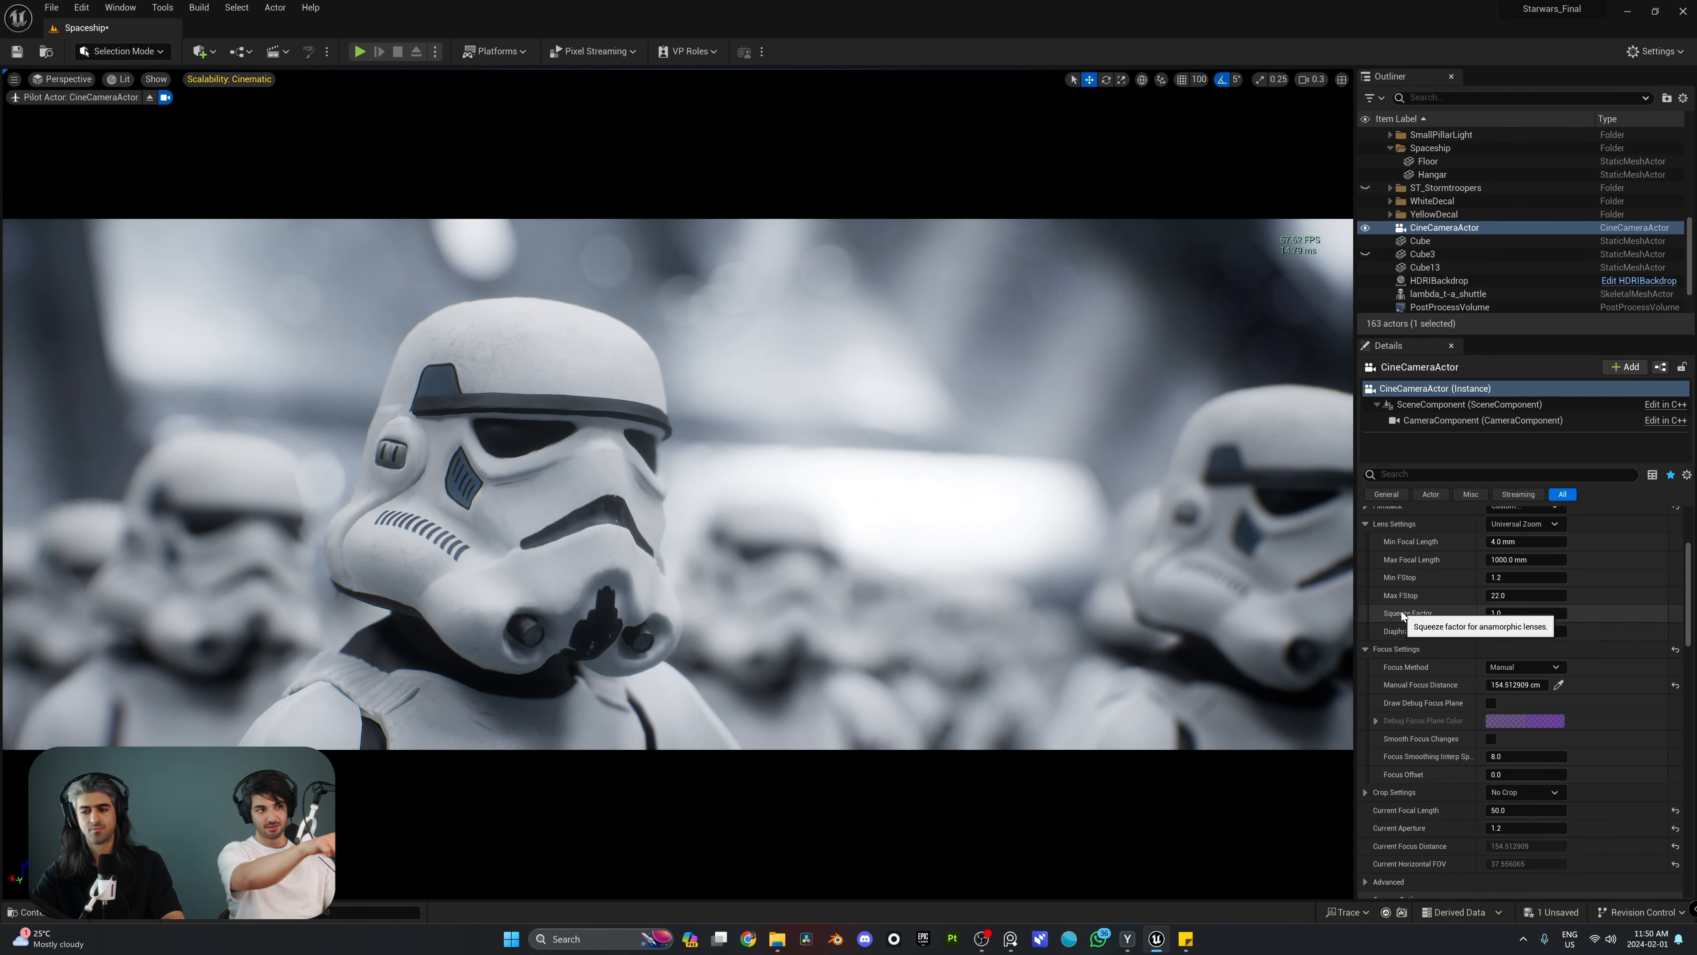
mouse_move(1196, 537)
right_mouse_down()
mouse_move(1183, 529)
mouse_move(1197, 515)
right_mouse_up()
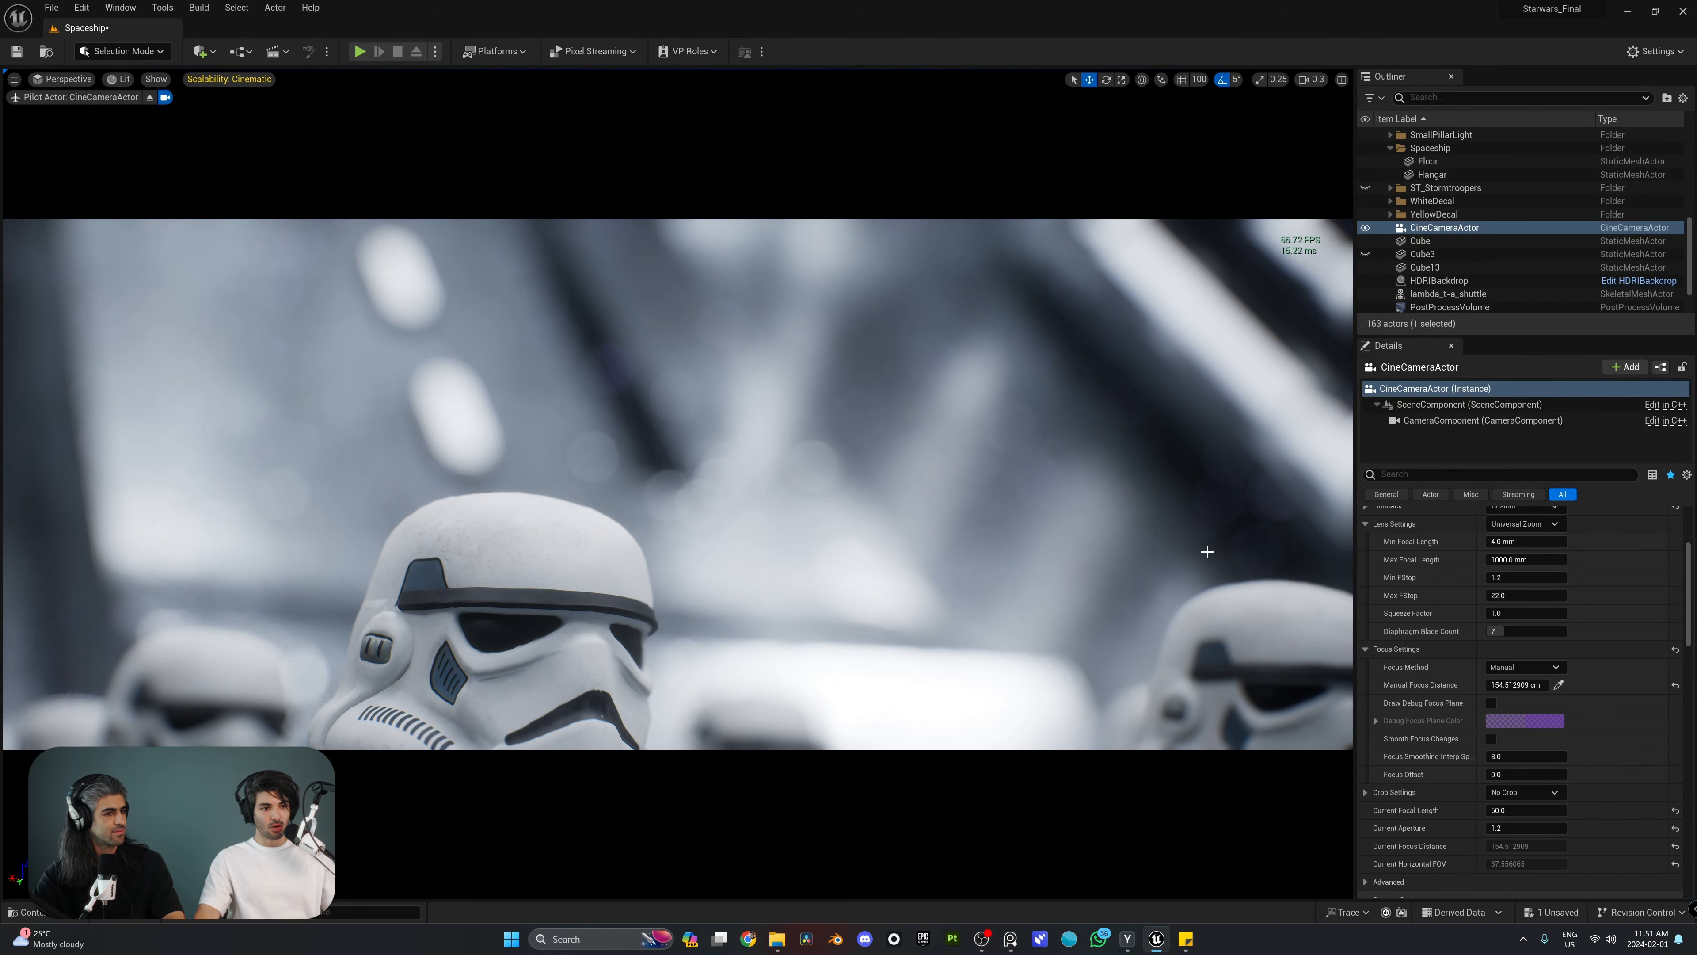
right_click_drag(1208, 552, 1207, 552)
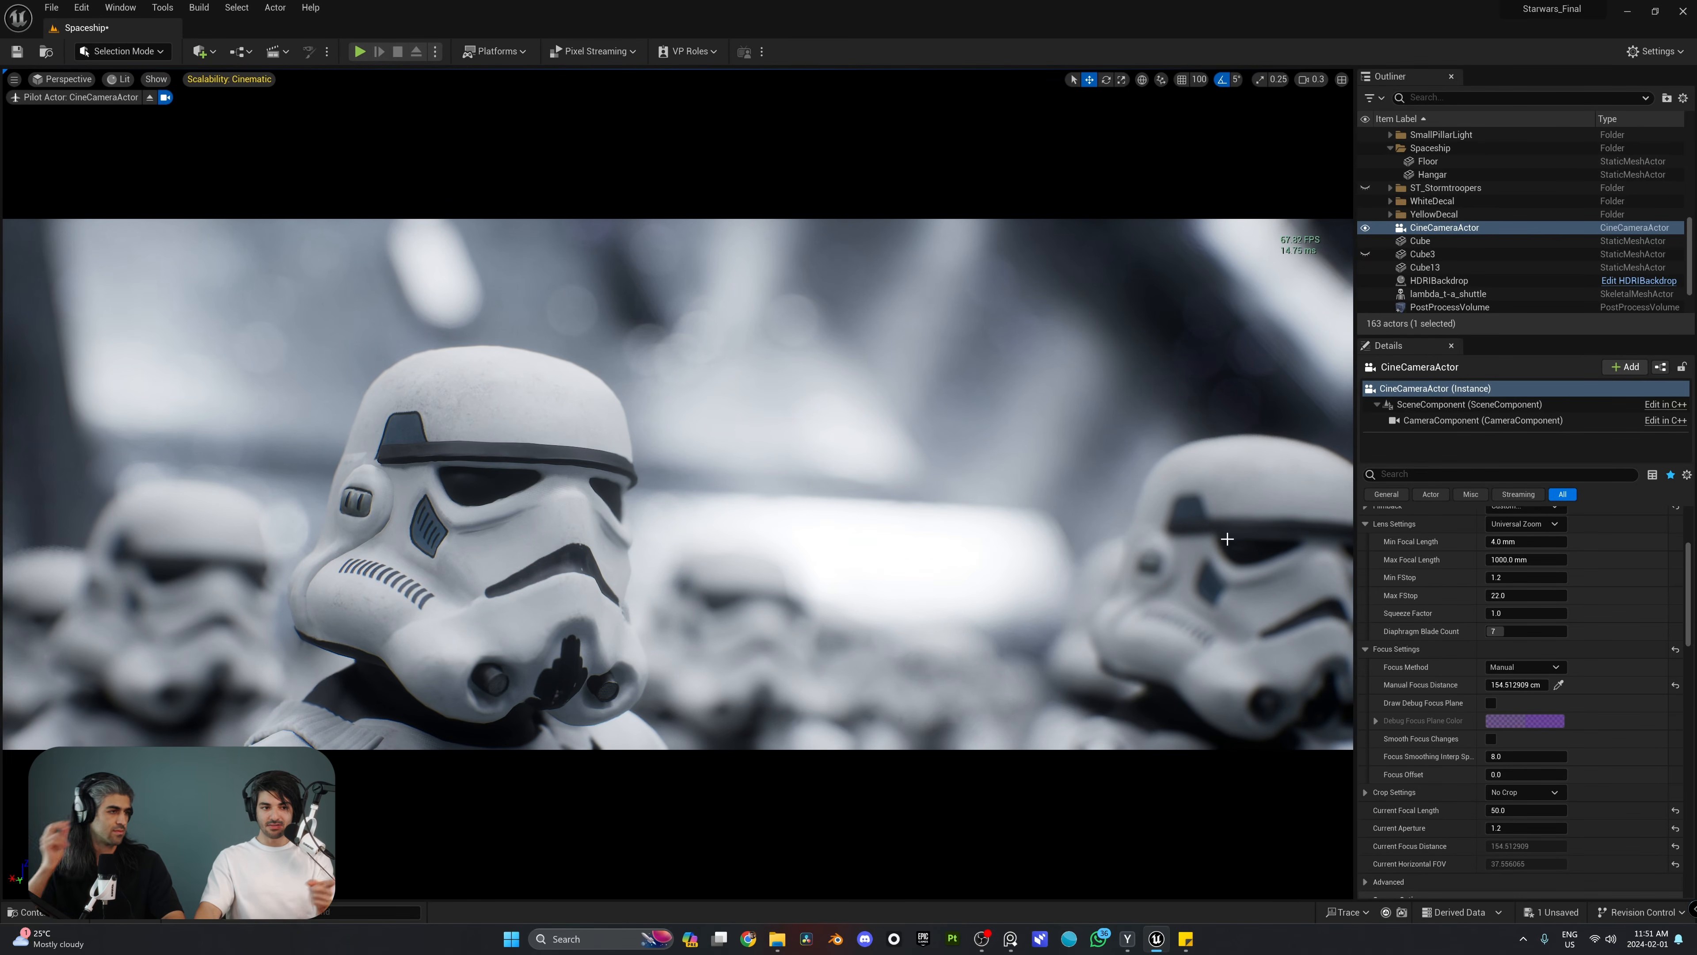
Step: Set the lens squeeze factor to 2.0 and the Filmback sensor height to 24 mm for an anamorphic frame
left_click(1509, 616)
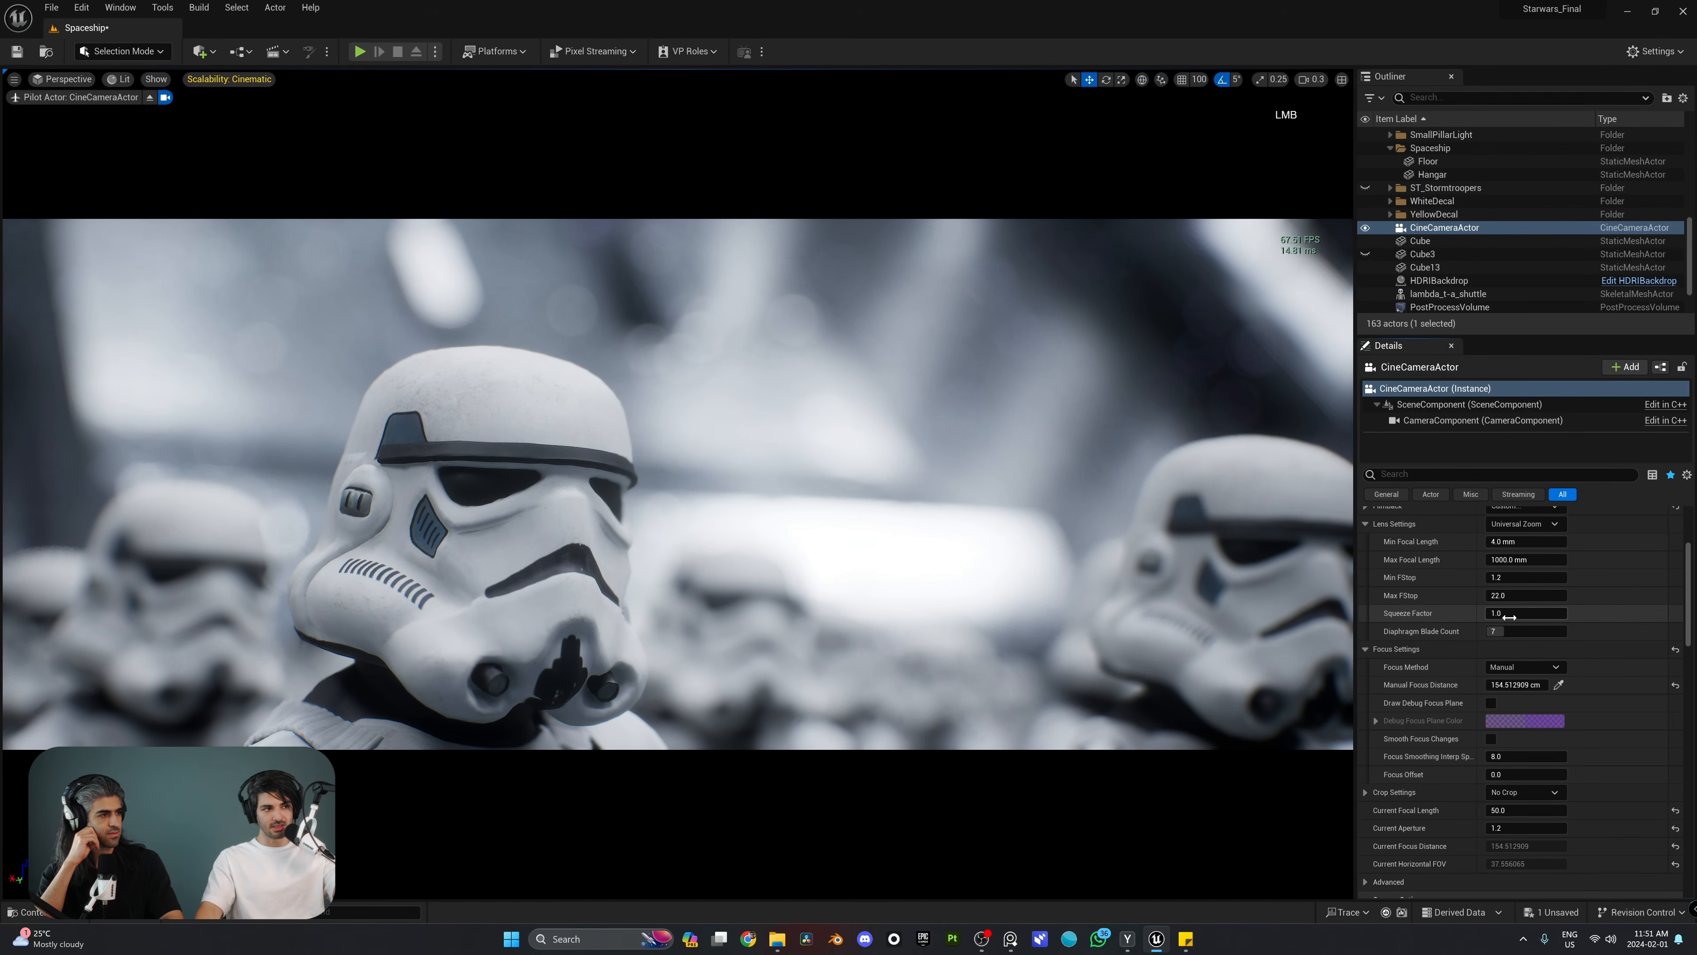
left_click_drag(1509, 616, 1563, 616)
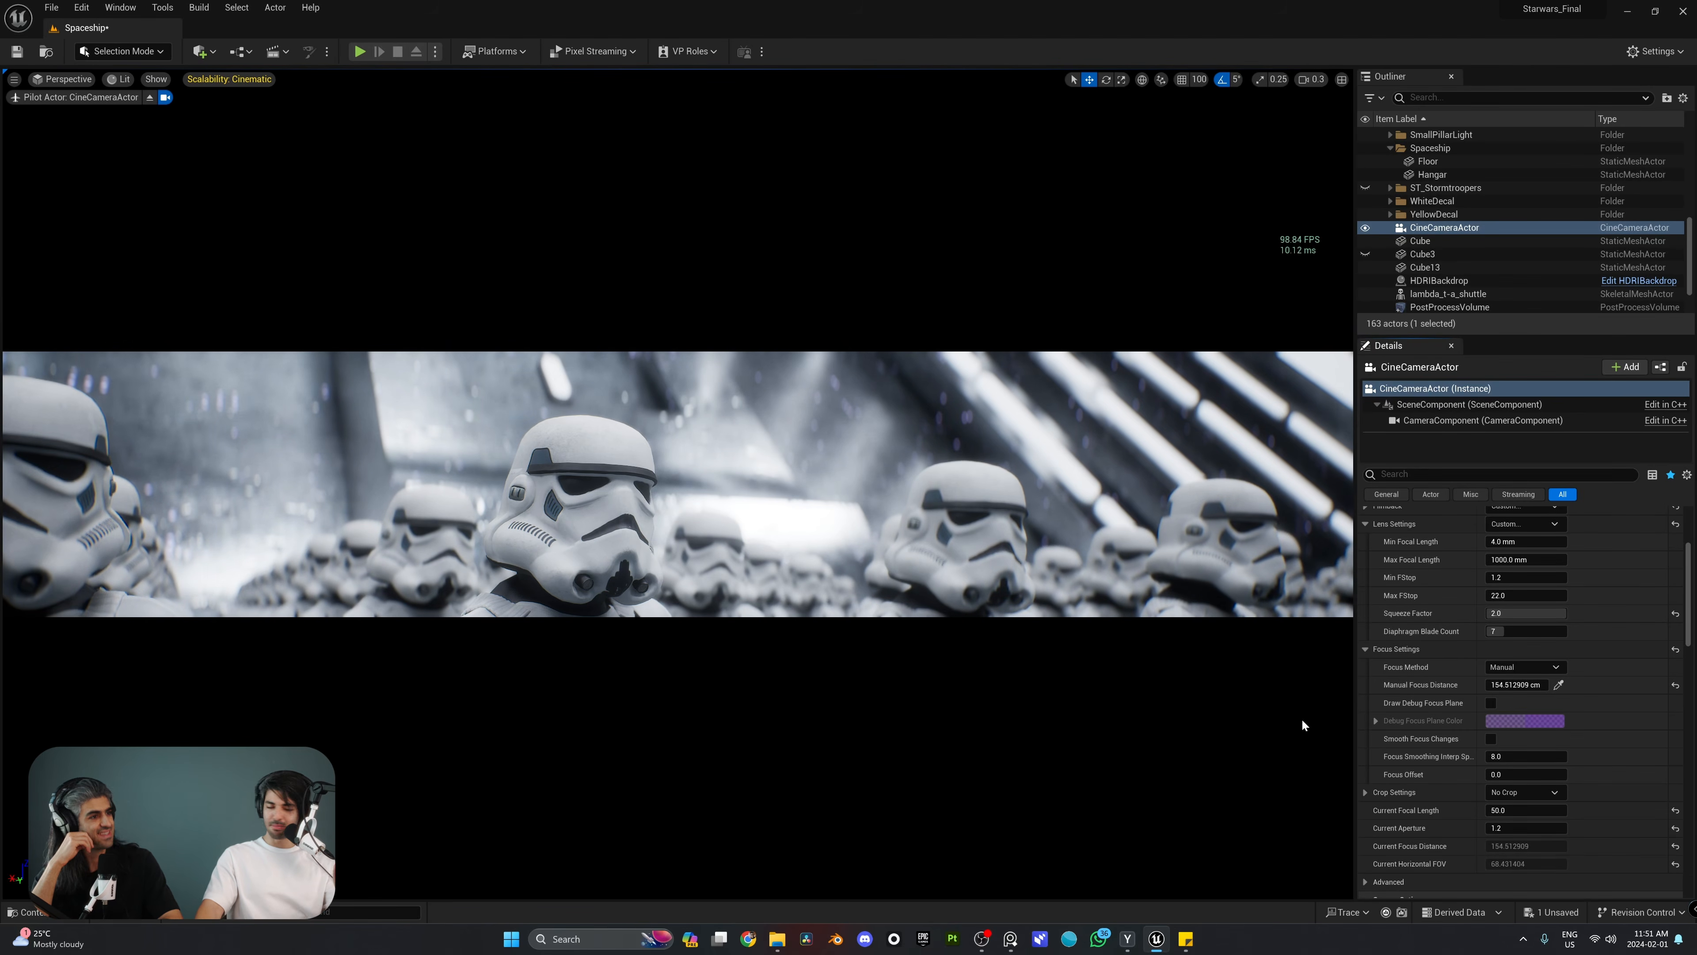
scroll(1557, 632, "up", 3)
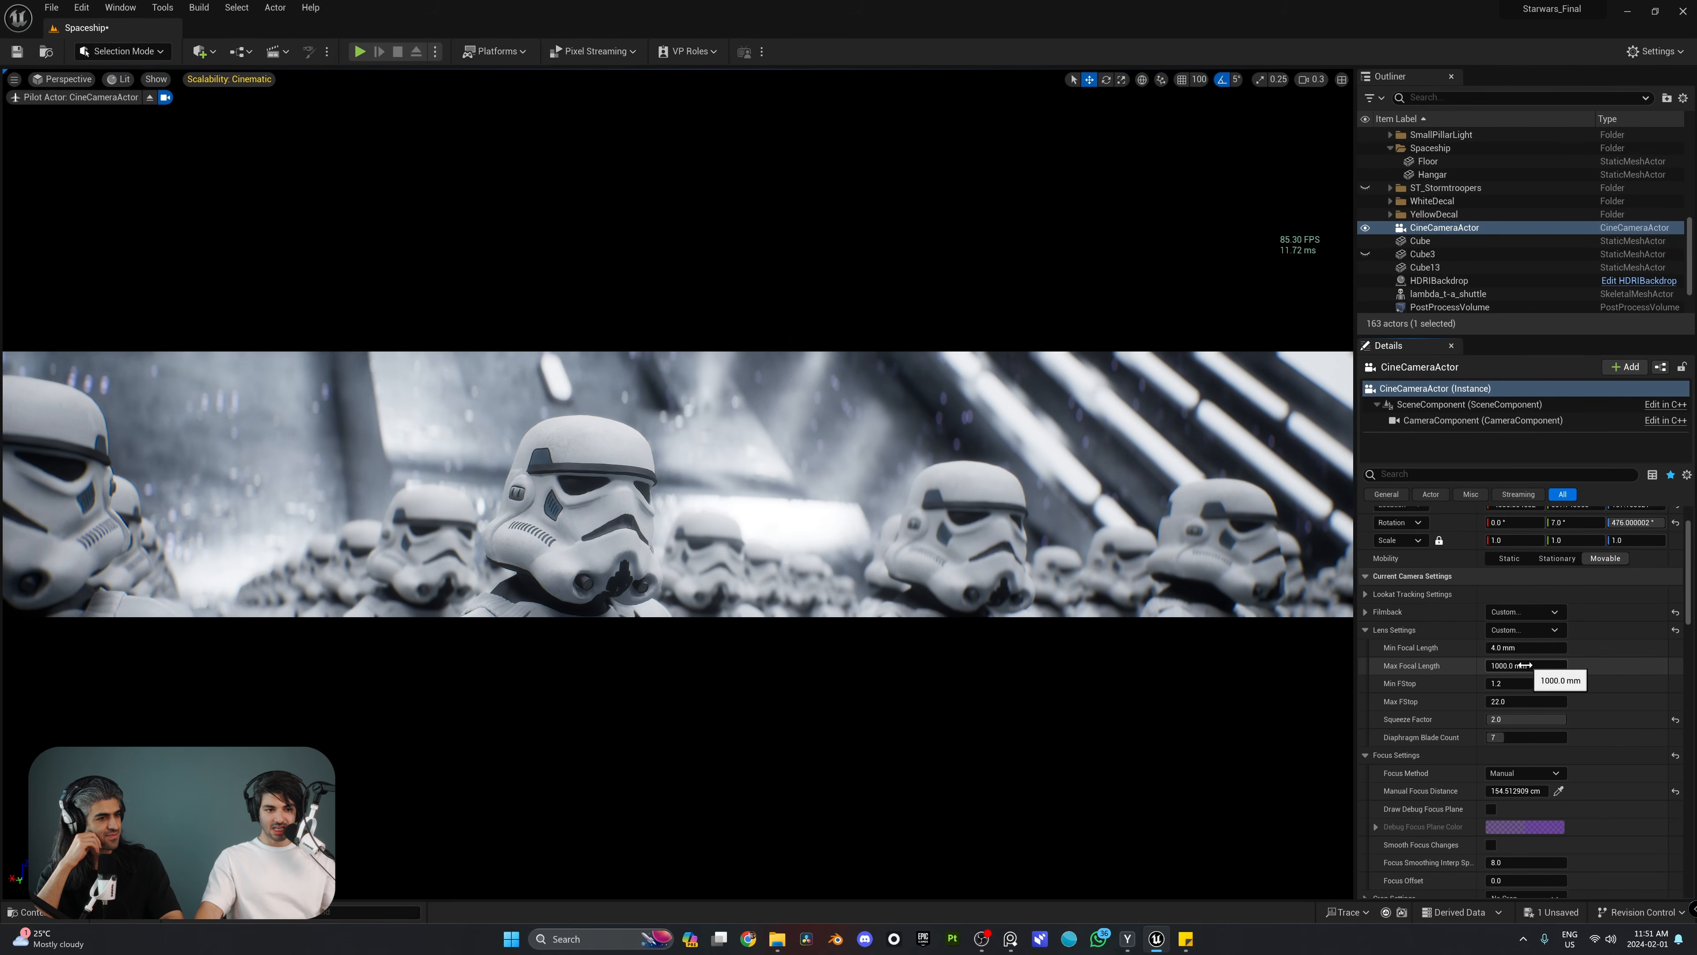
left_click(1366, 611)
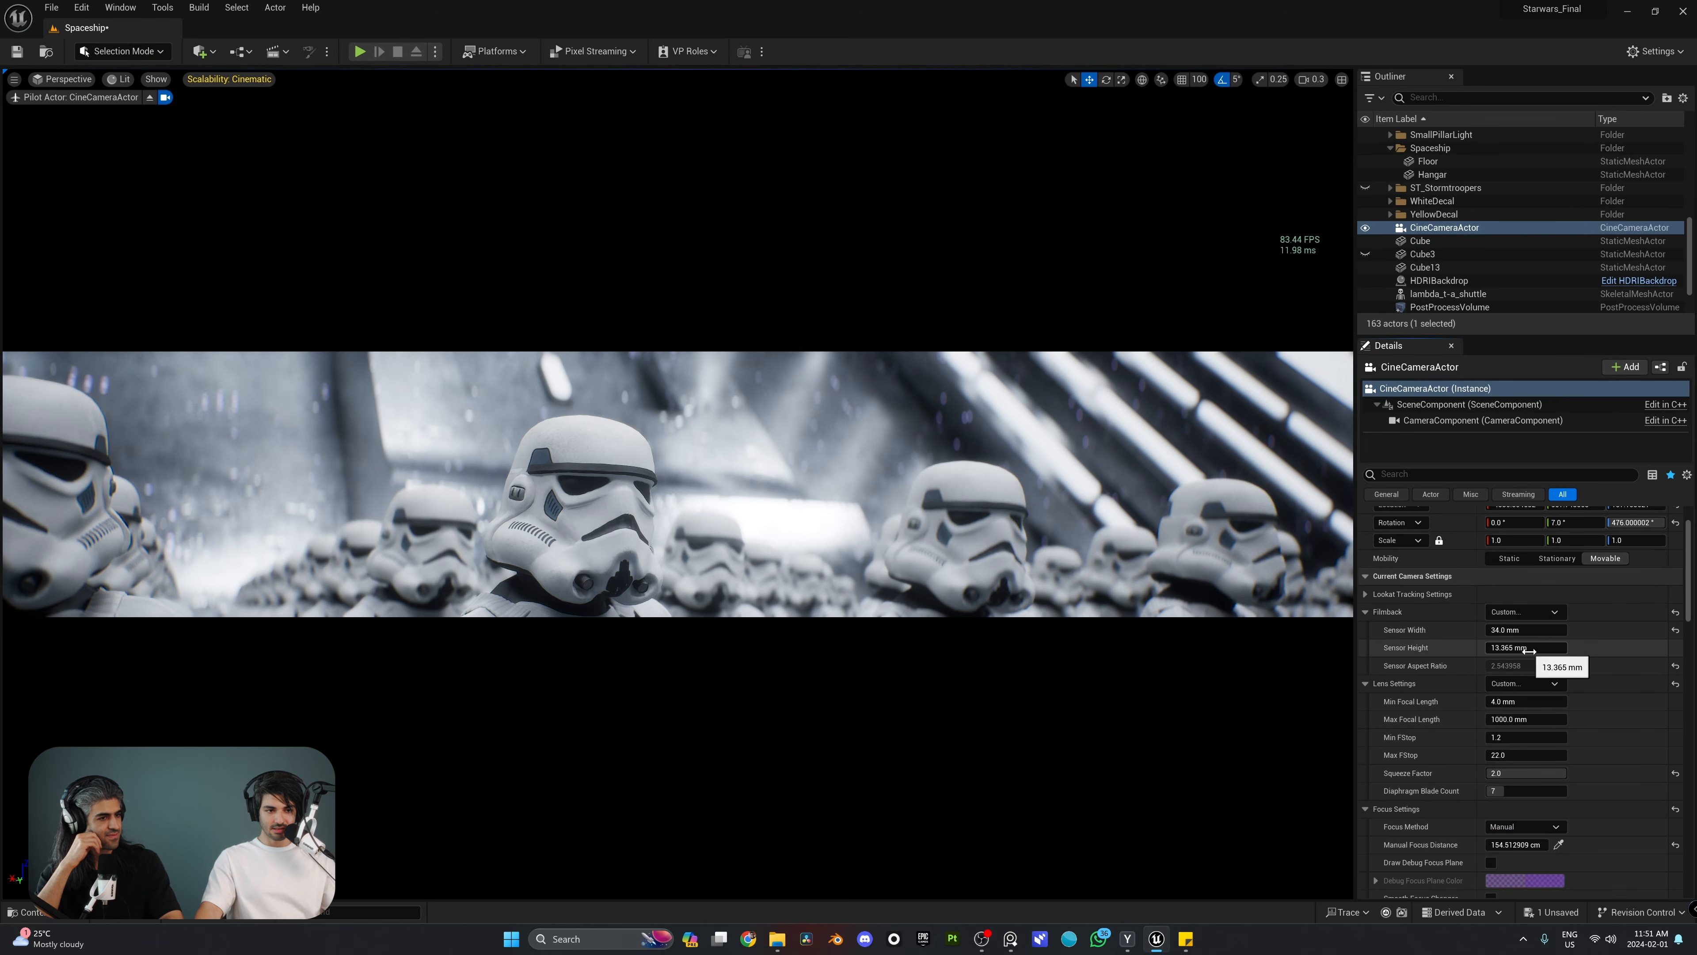
left_click(1527, 647)
type("24")
key("Return")
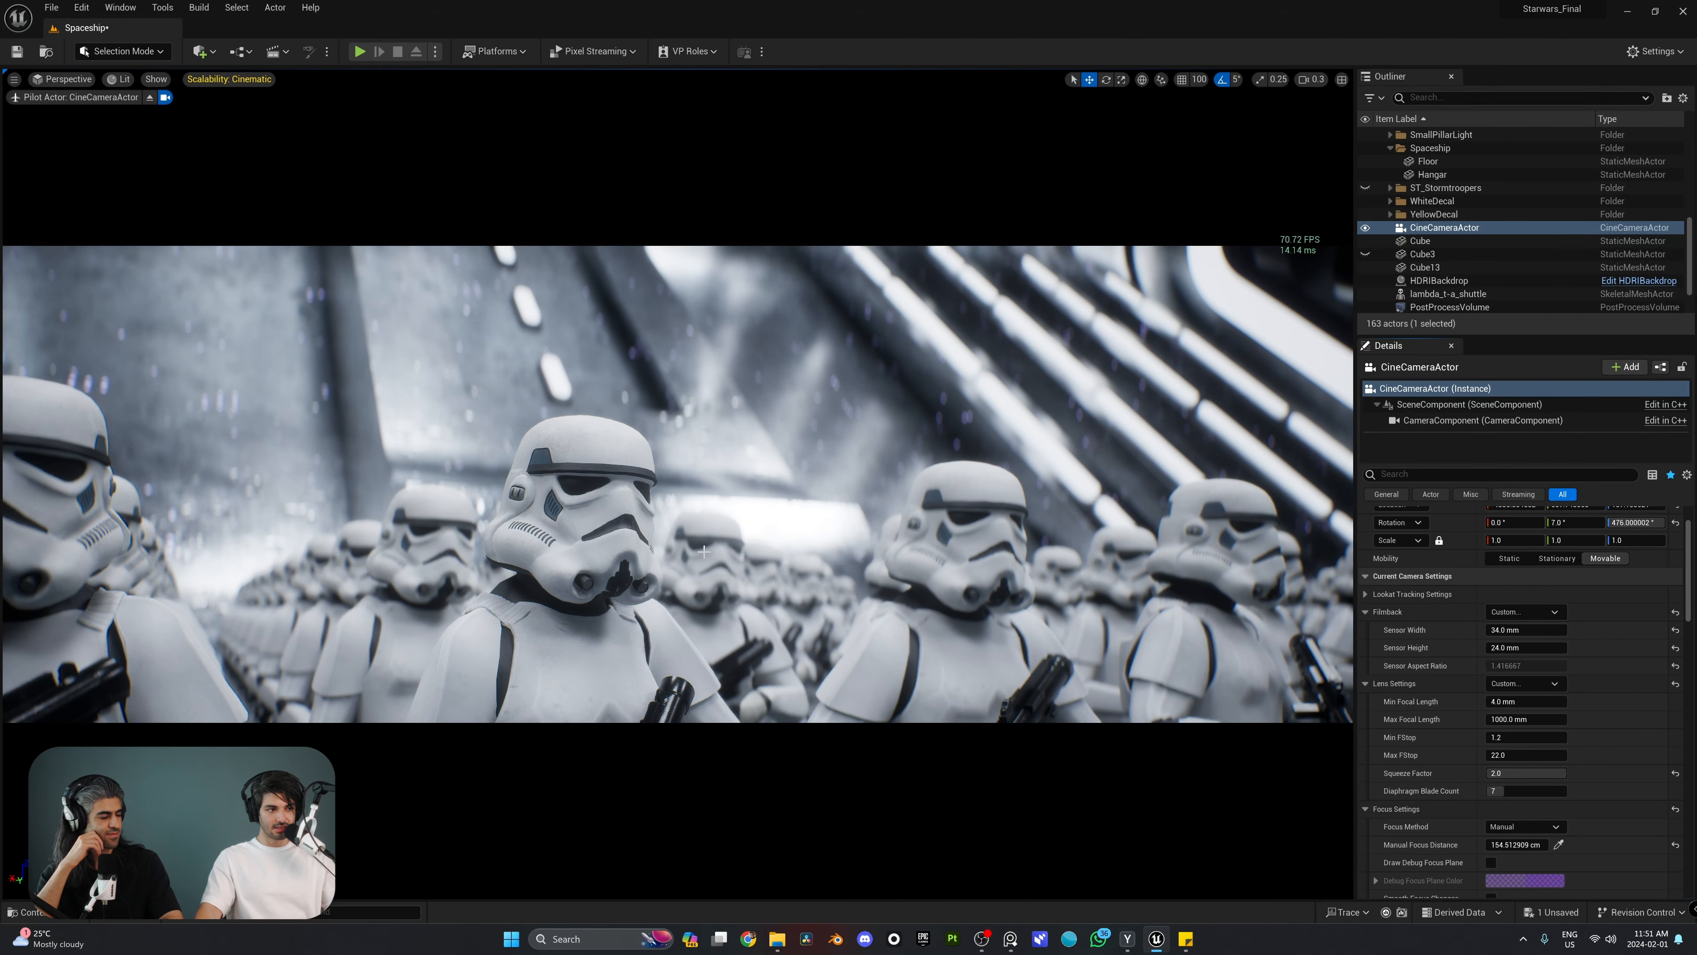
Step: Reframe the piloted camera on the front row of stormtroopers, with a Y rotation of about 2.2°
key("w")
right_click_drag(704, 551, 696, 553)
key("e")
key("s")
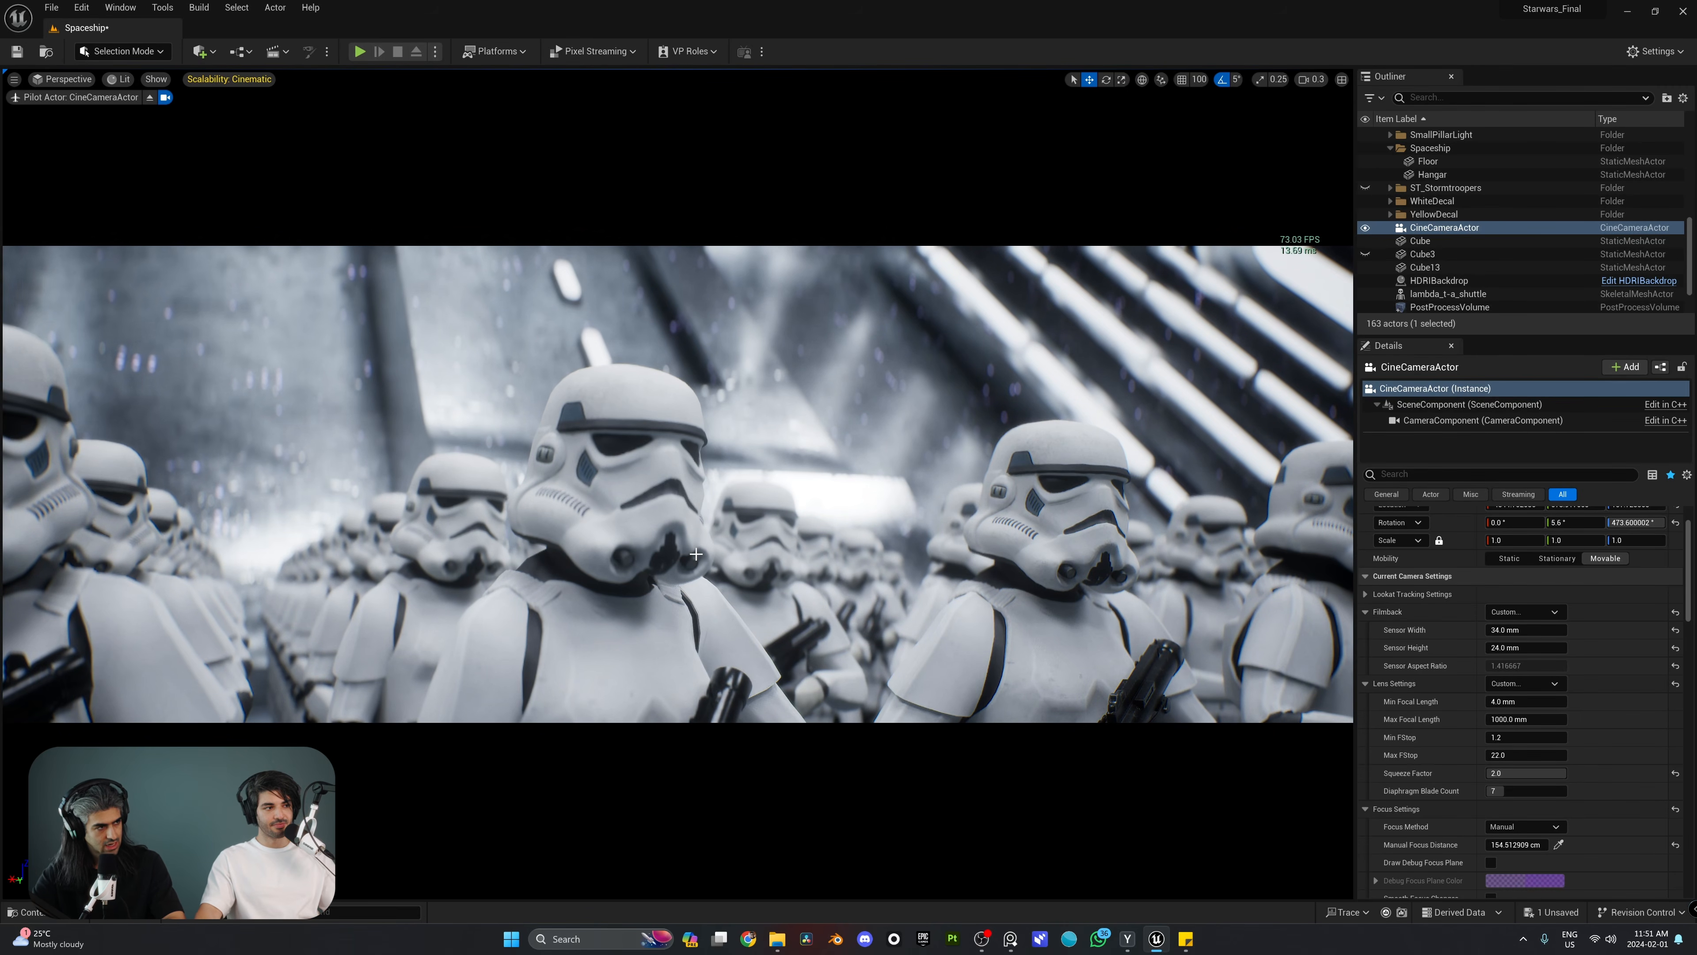
right_click_drag(696, 554, 696, 553)
key("s")
key("d")
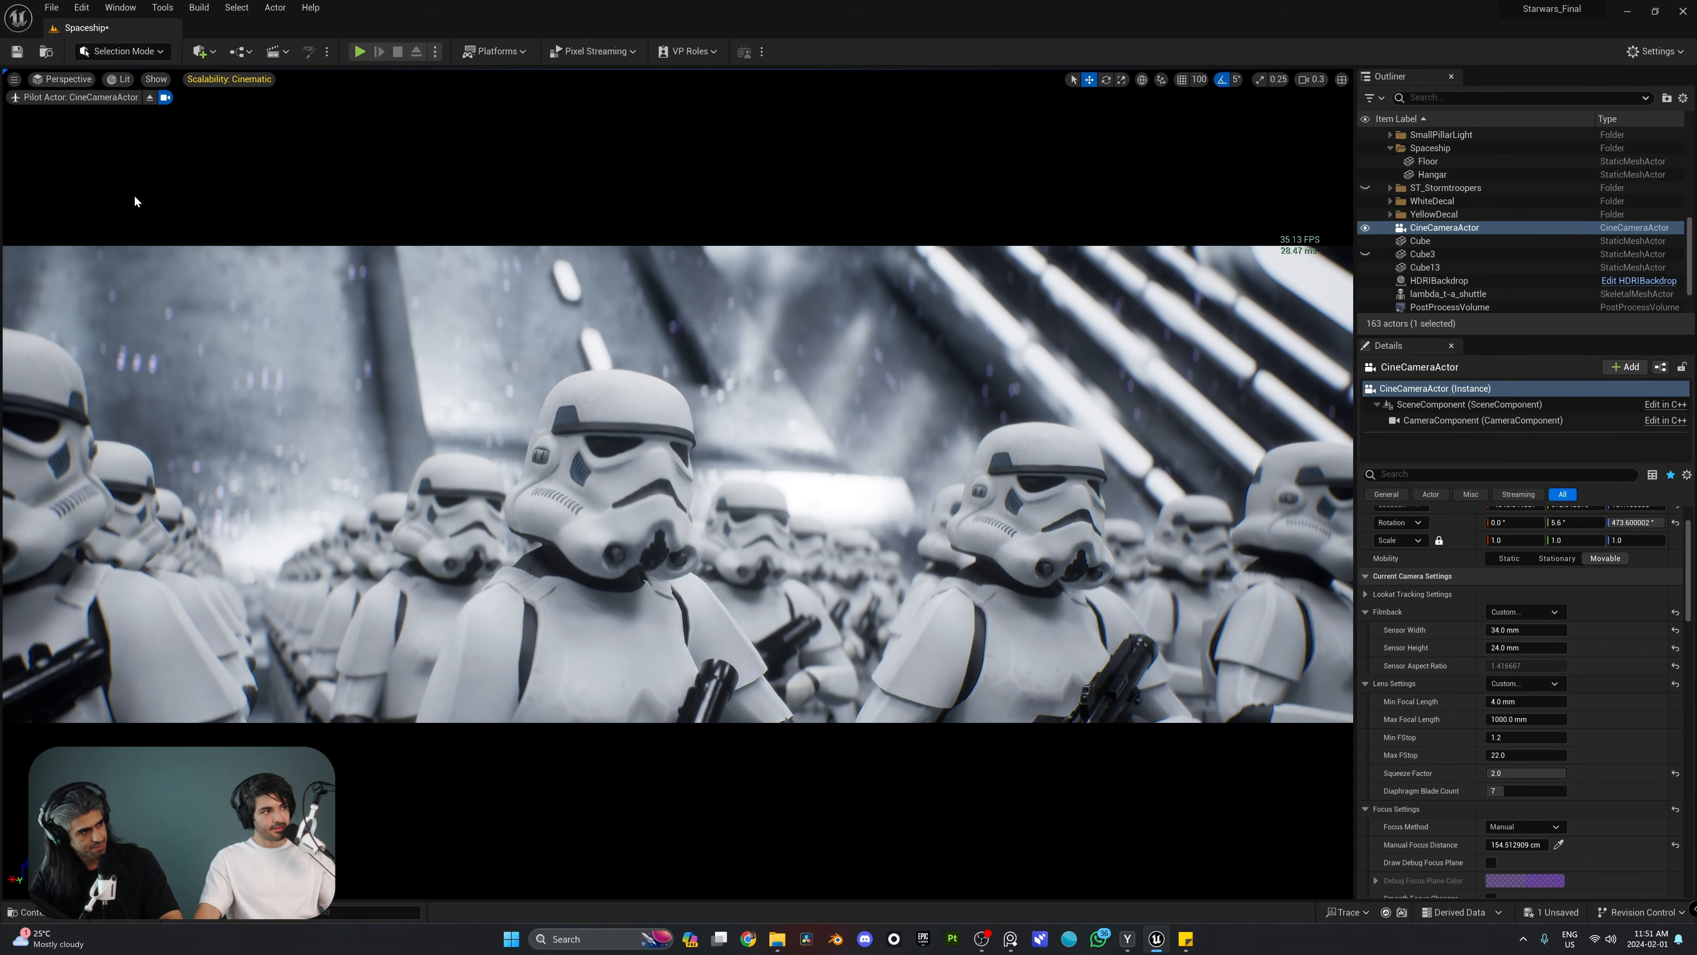
right_click_drag(148, 107, 149, 107)
Step: Stop piloting the CineCameraActor, back the viewport away and select a stormtrooper in the front ranks
left_click(151, 97)
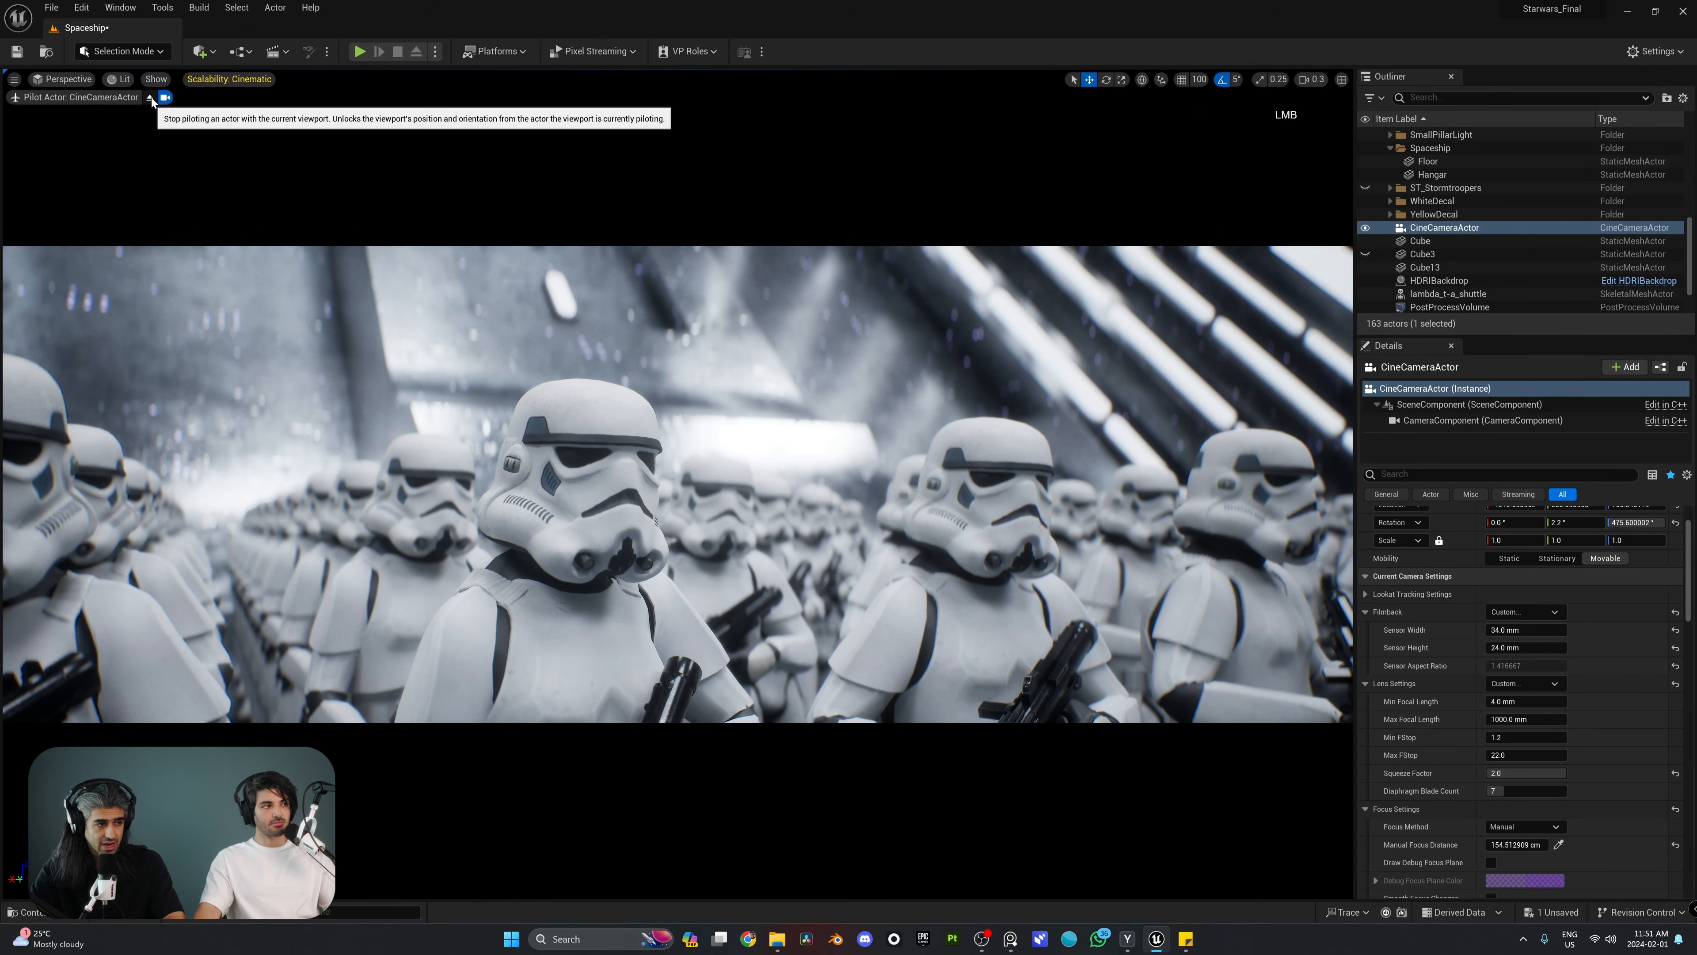
right_click_drag(1096, 495, 1096, 495)
key("s")
left_click(1095, 495)
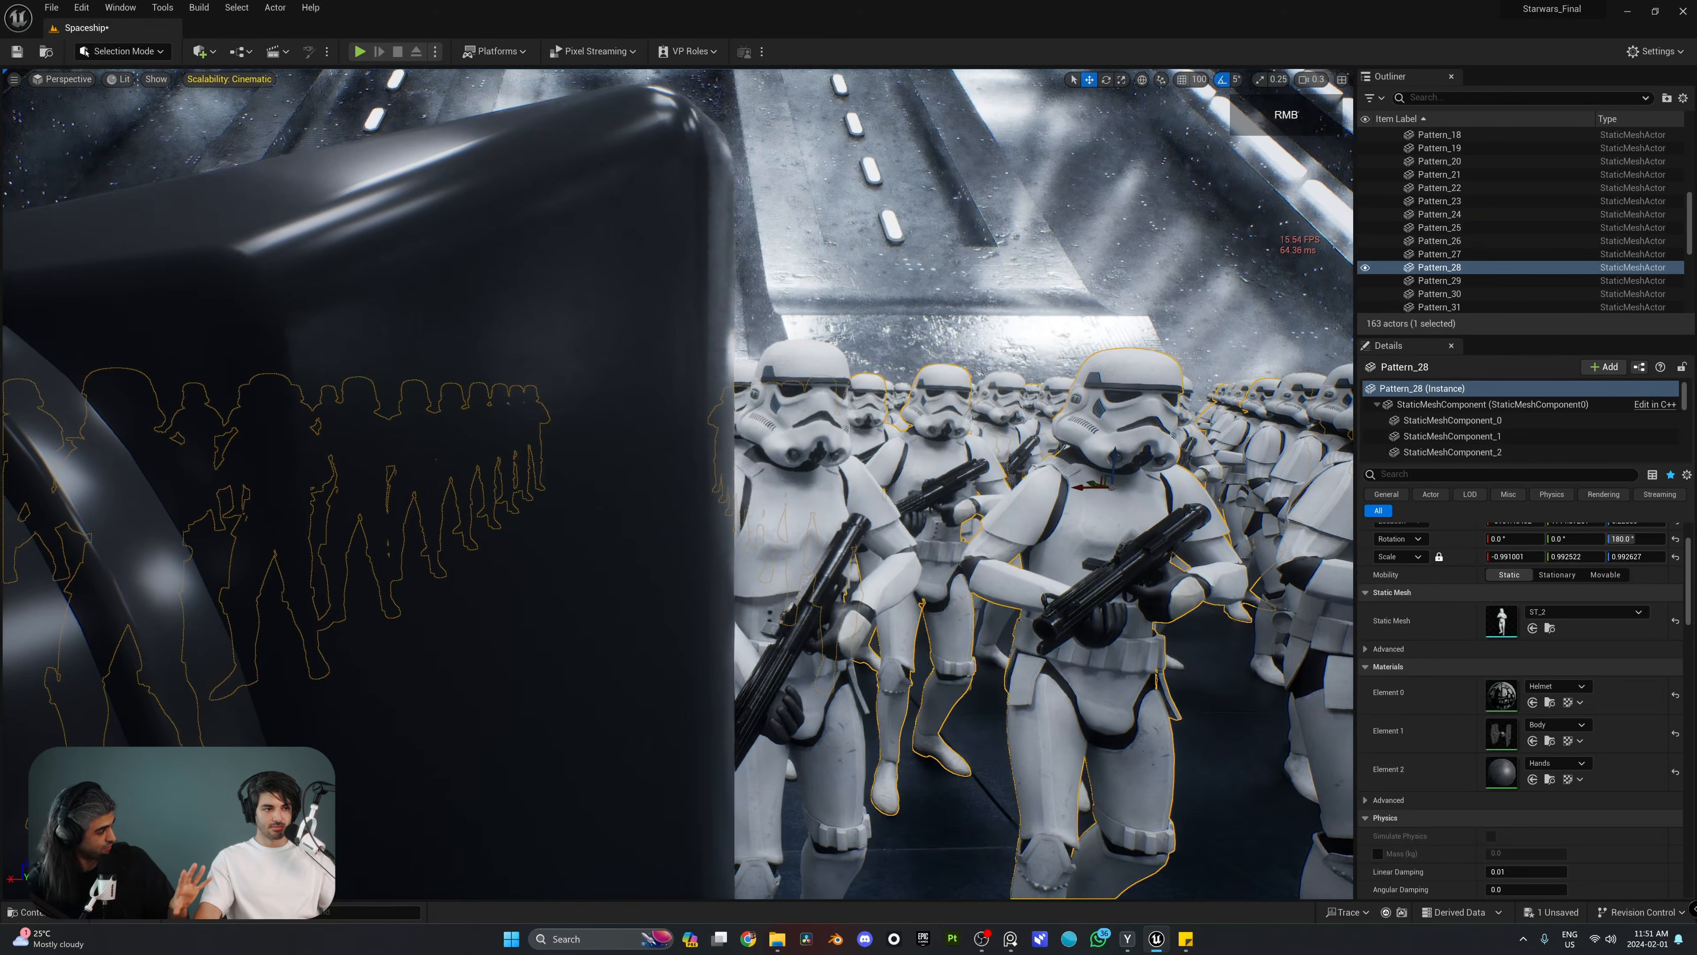
Step: Select the CineCameraActor in front of the stormtroopers, try sliding it along the front row, and undo the move
scroll(972, 460, "up", 5)
key("s")
right_click_drag(972, 460, 973, 460)
key("g")
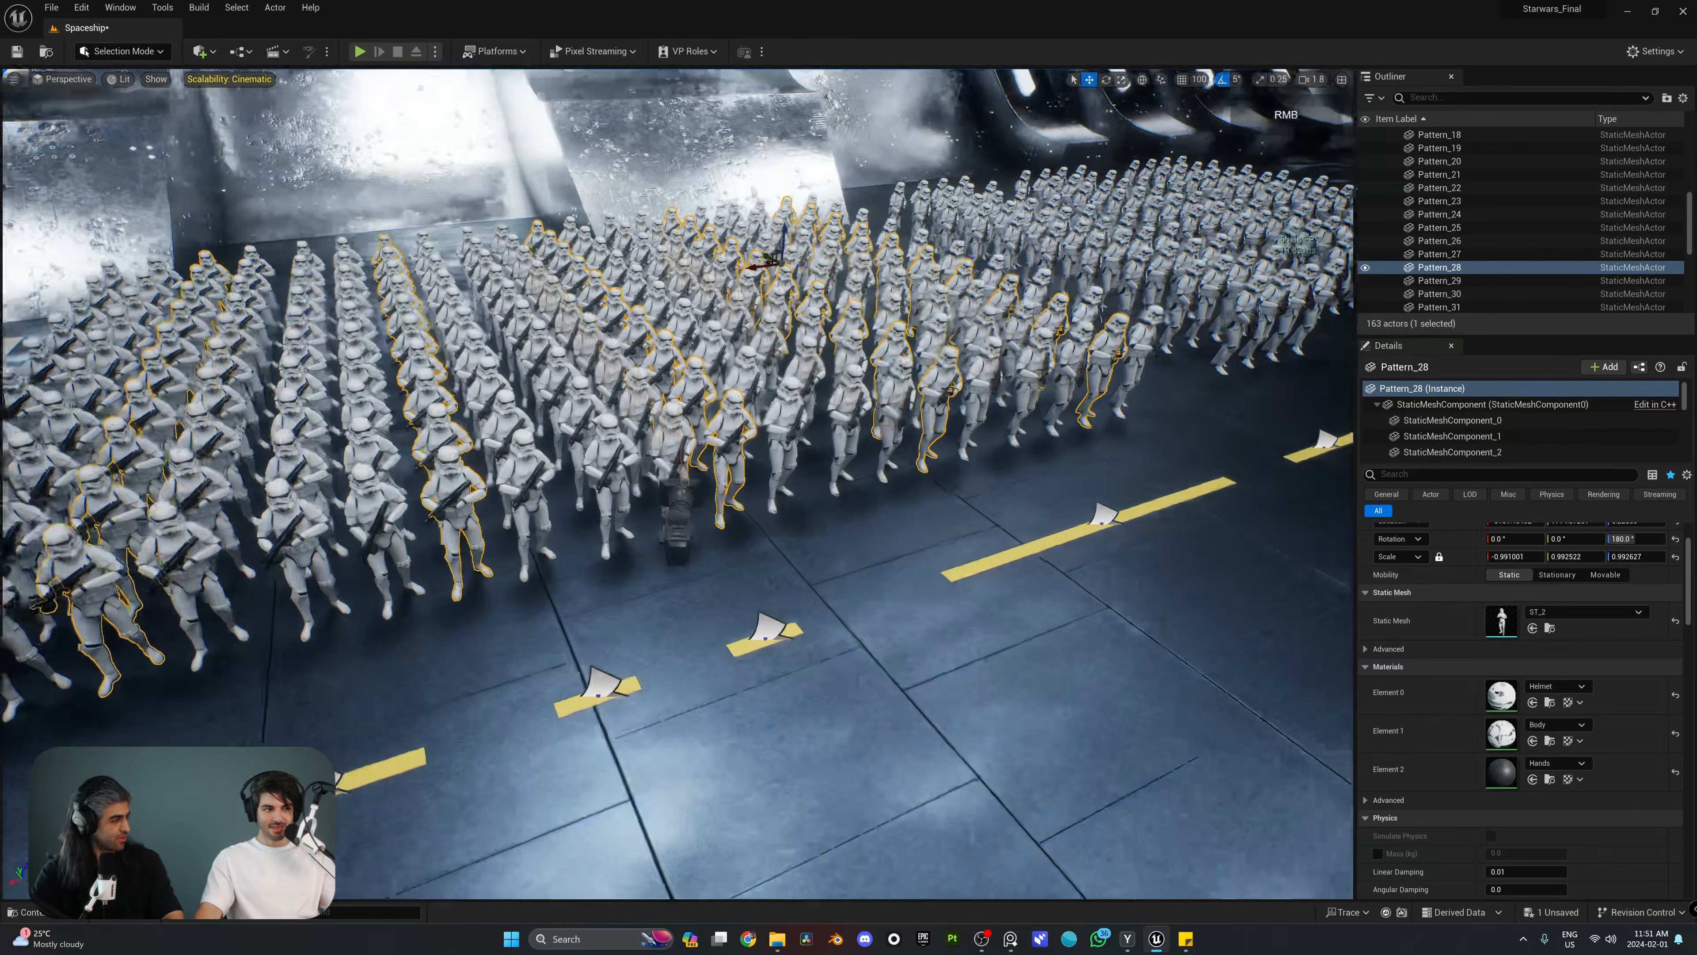
right_click_drag(876, 480, 875, 479)
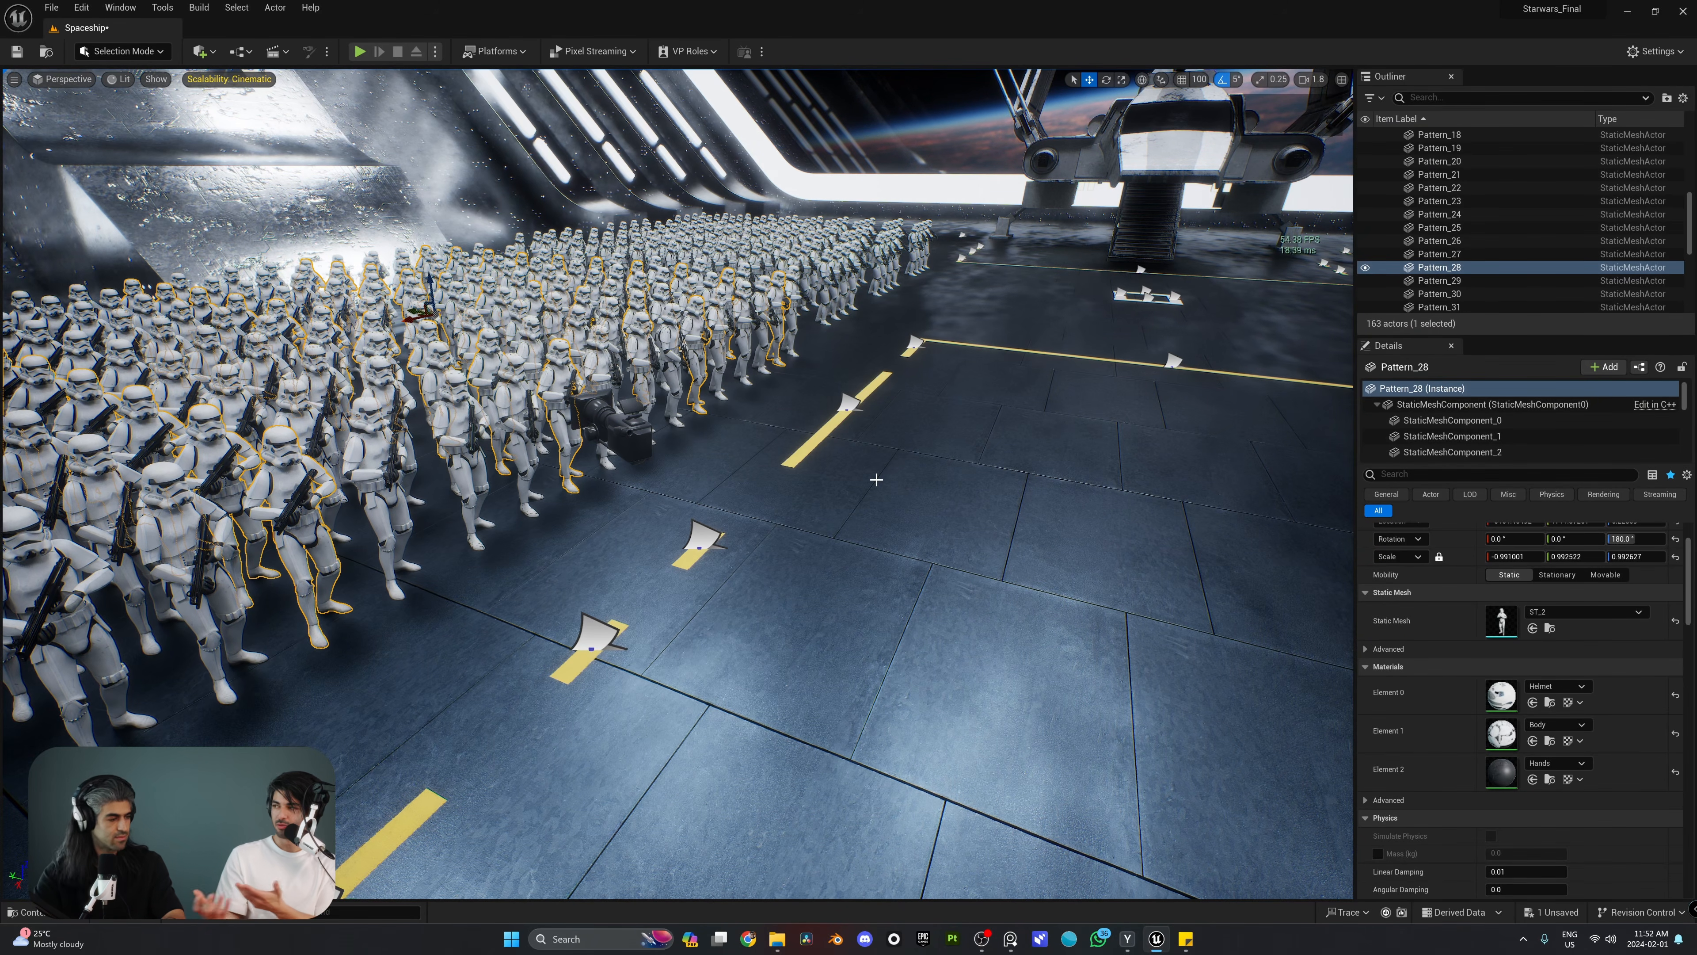
left_click(633, 435)
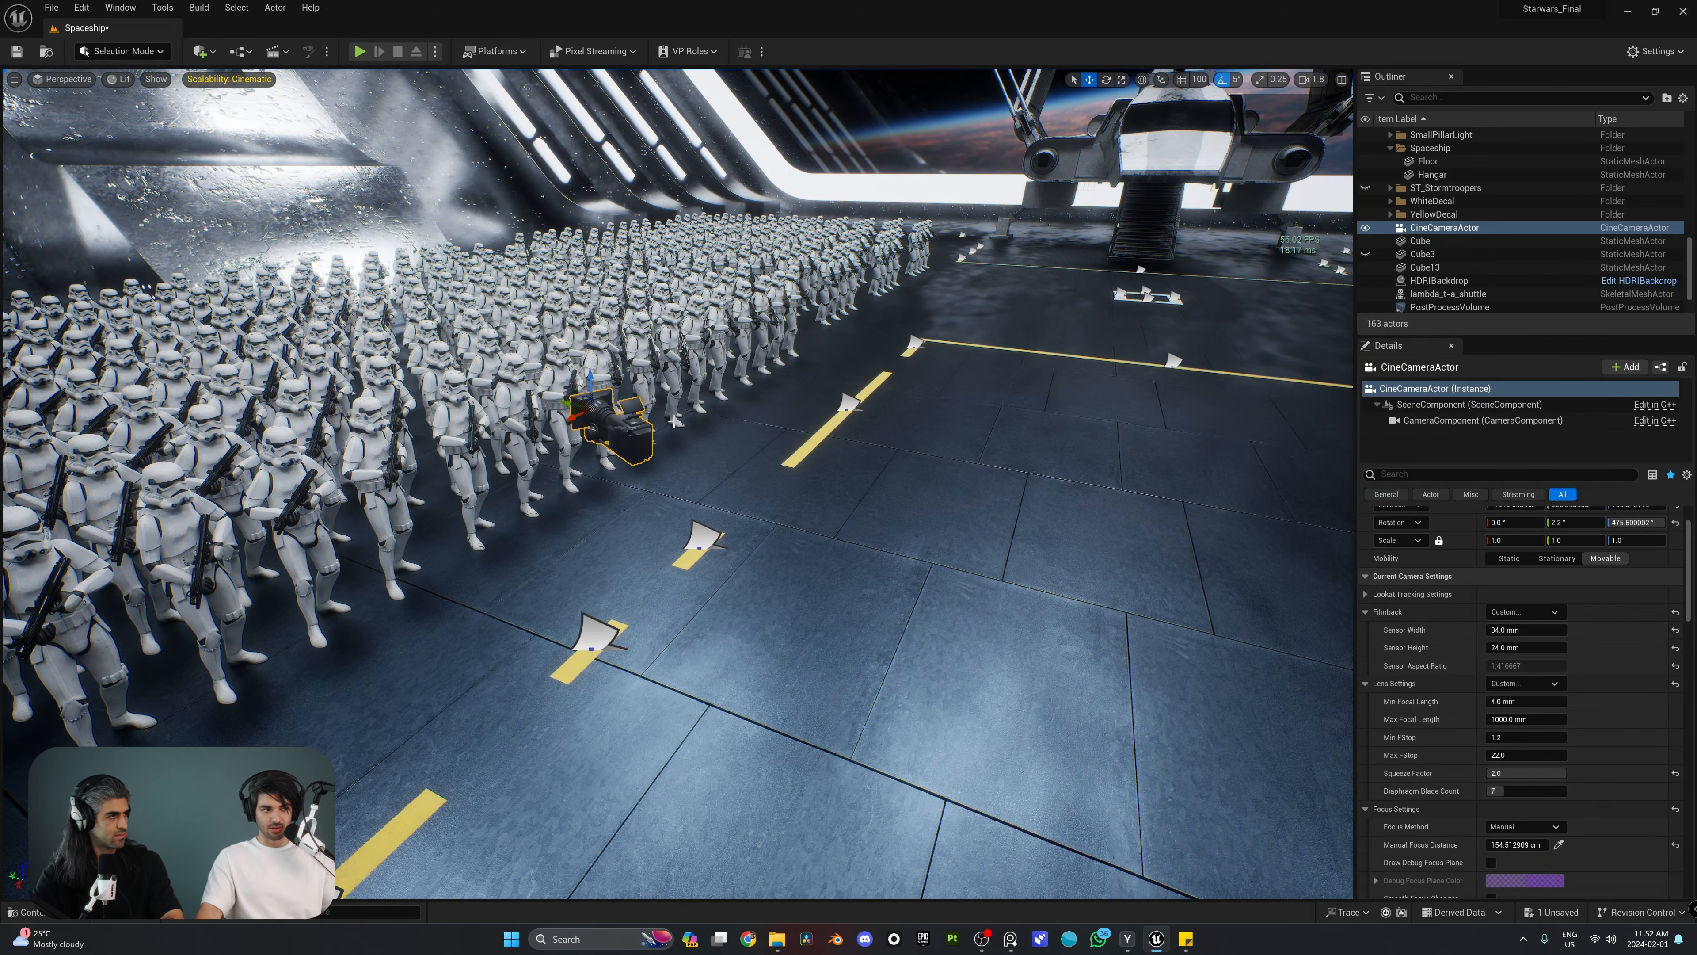
mouse_move(633, 435)
right_mouse_down()
mouse_move(748, 534)
mouse_move(669, 455)
mouse_move(622, 447)
right_mouse_up()
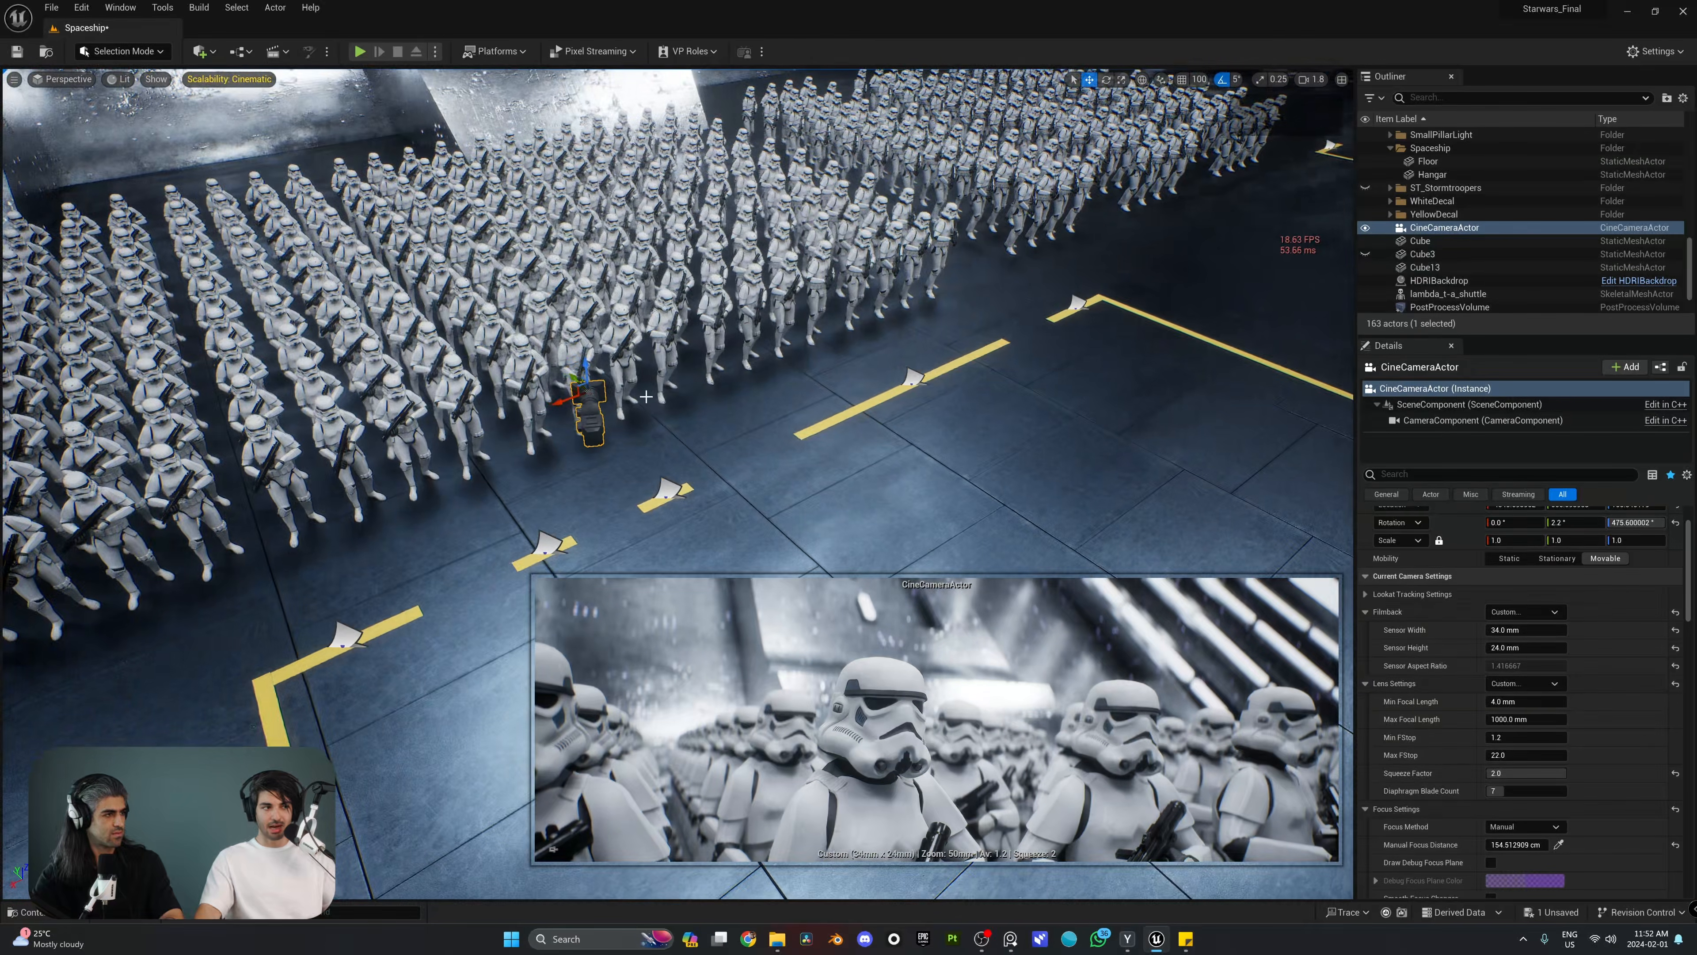
left_click_drag(551, 399, 701, 295)
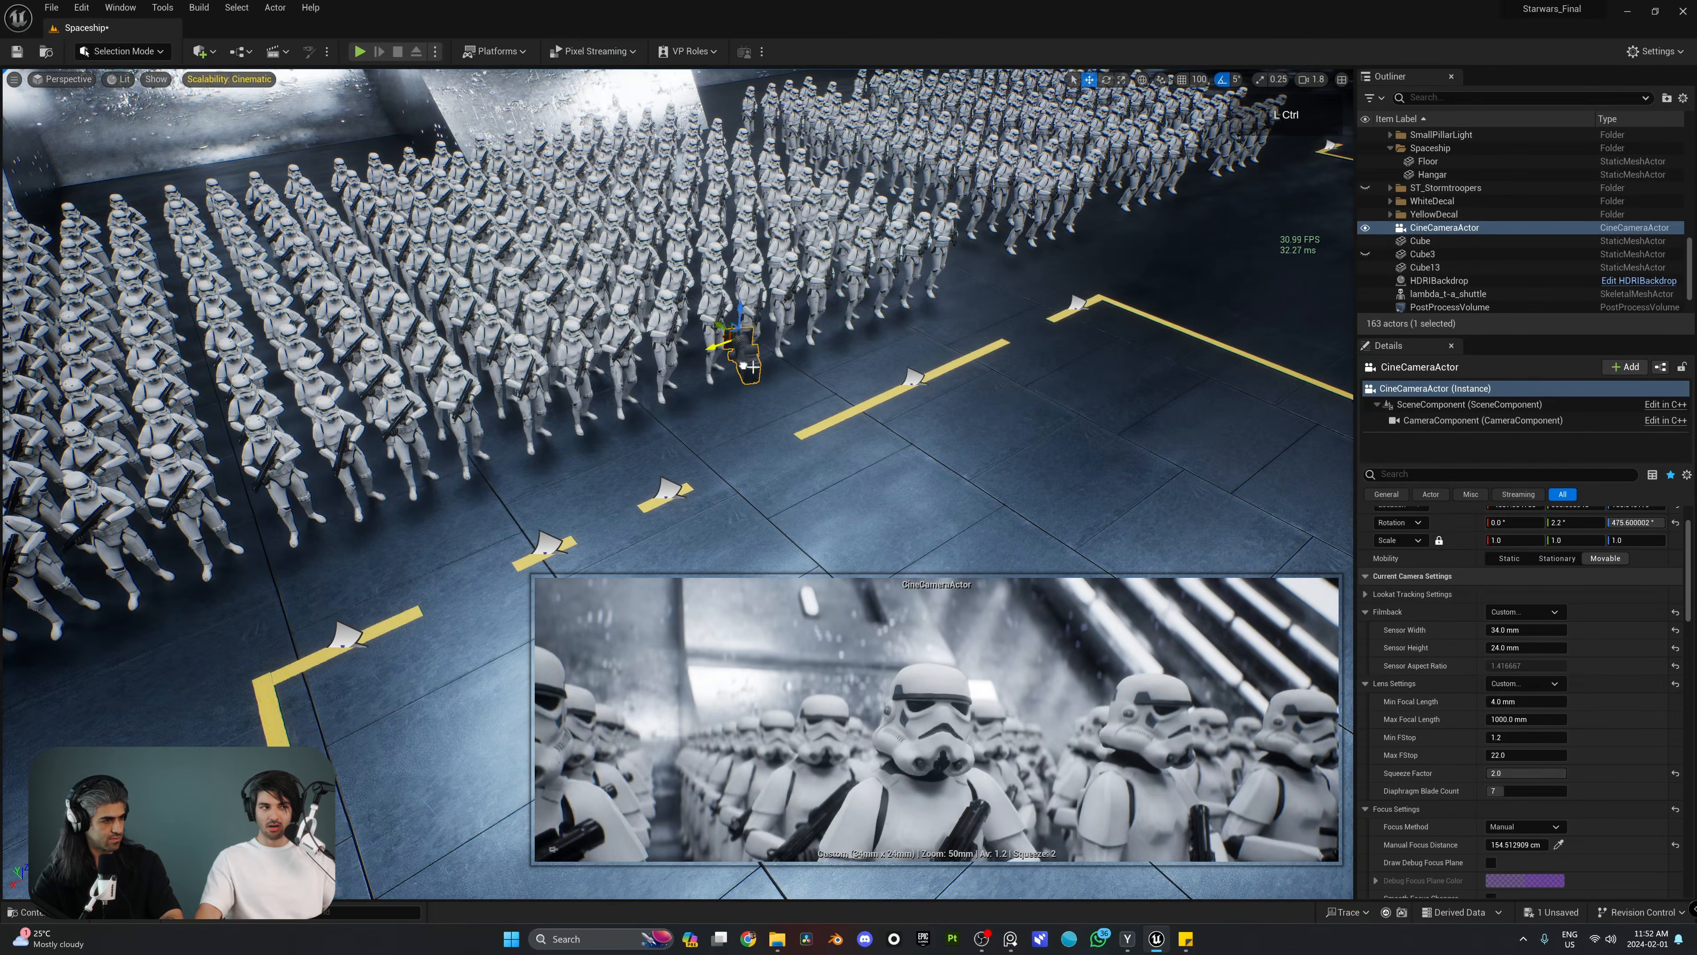
key("ctrl+z")
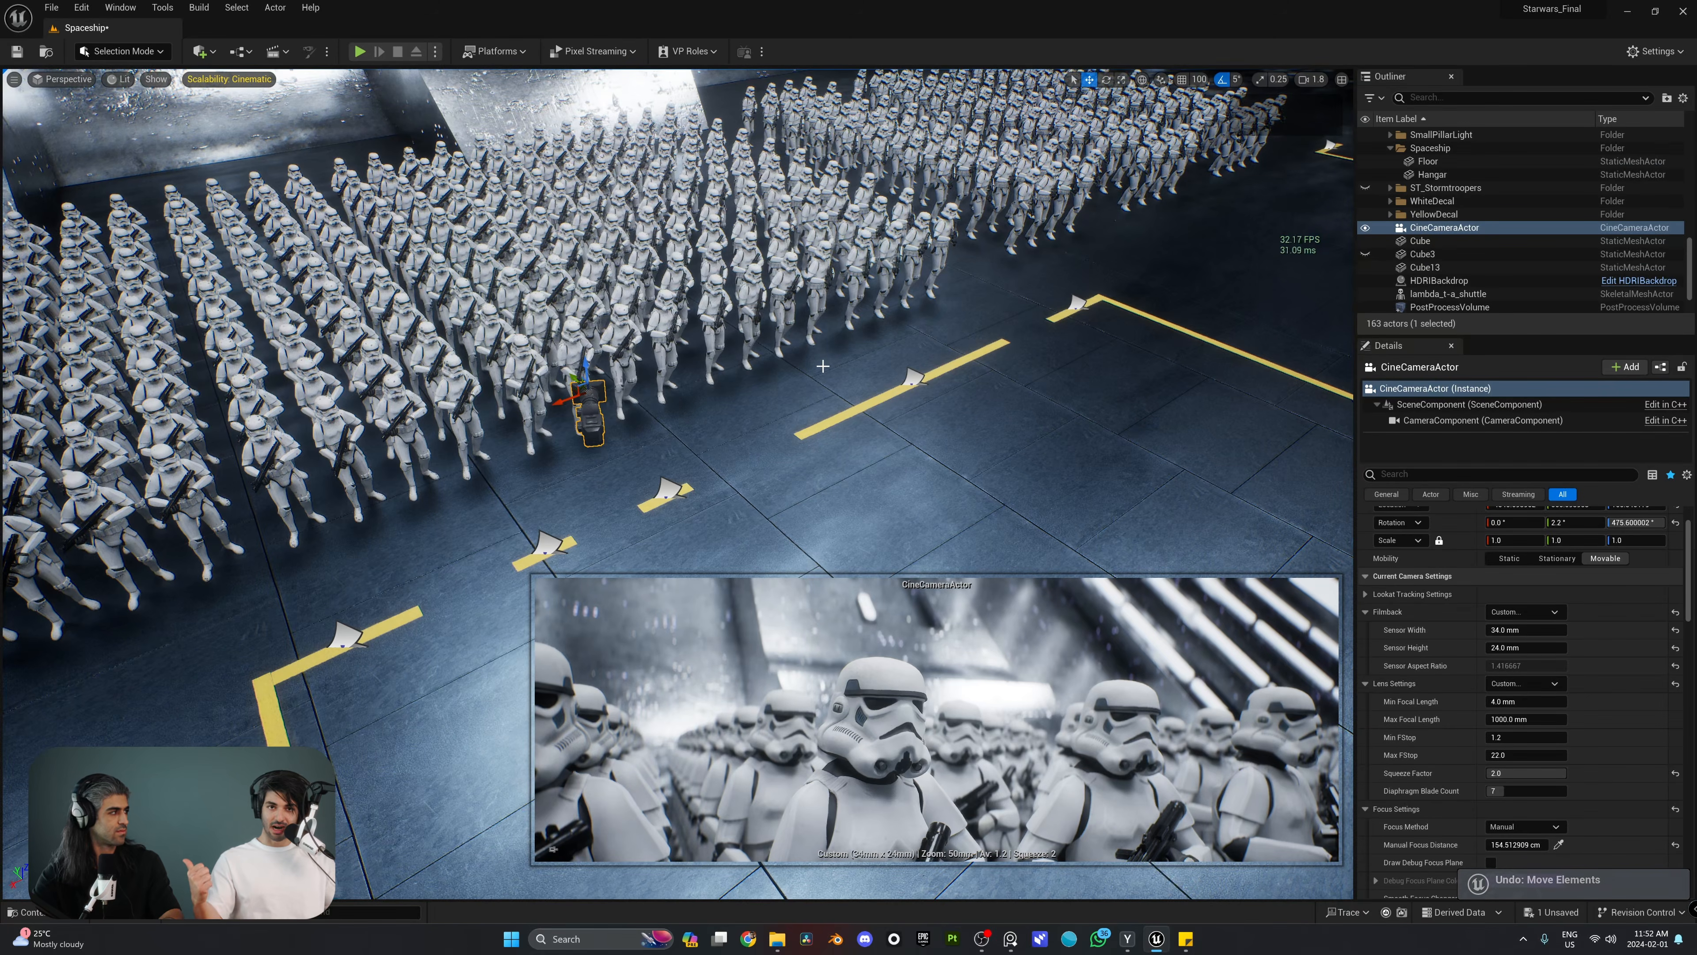
right_click_drag(822, 365, 669, 361)
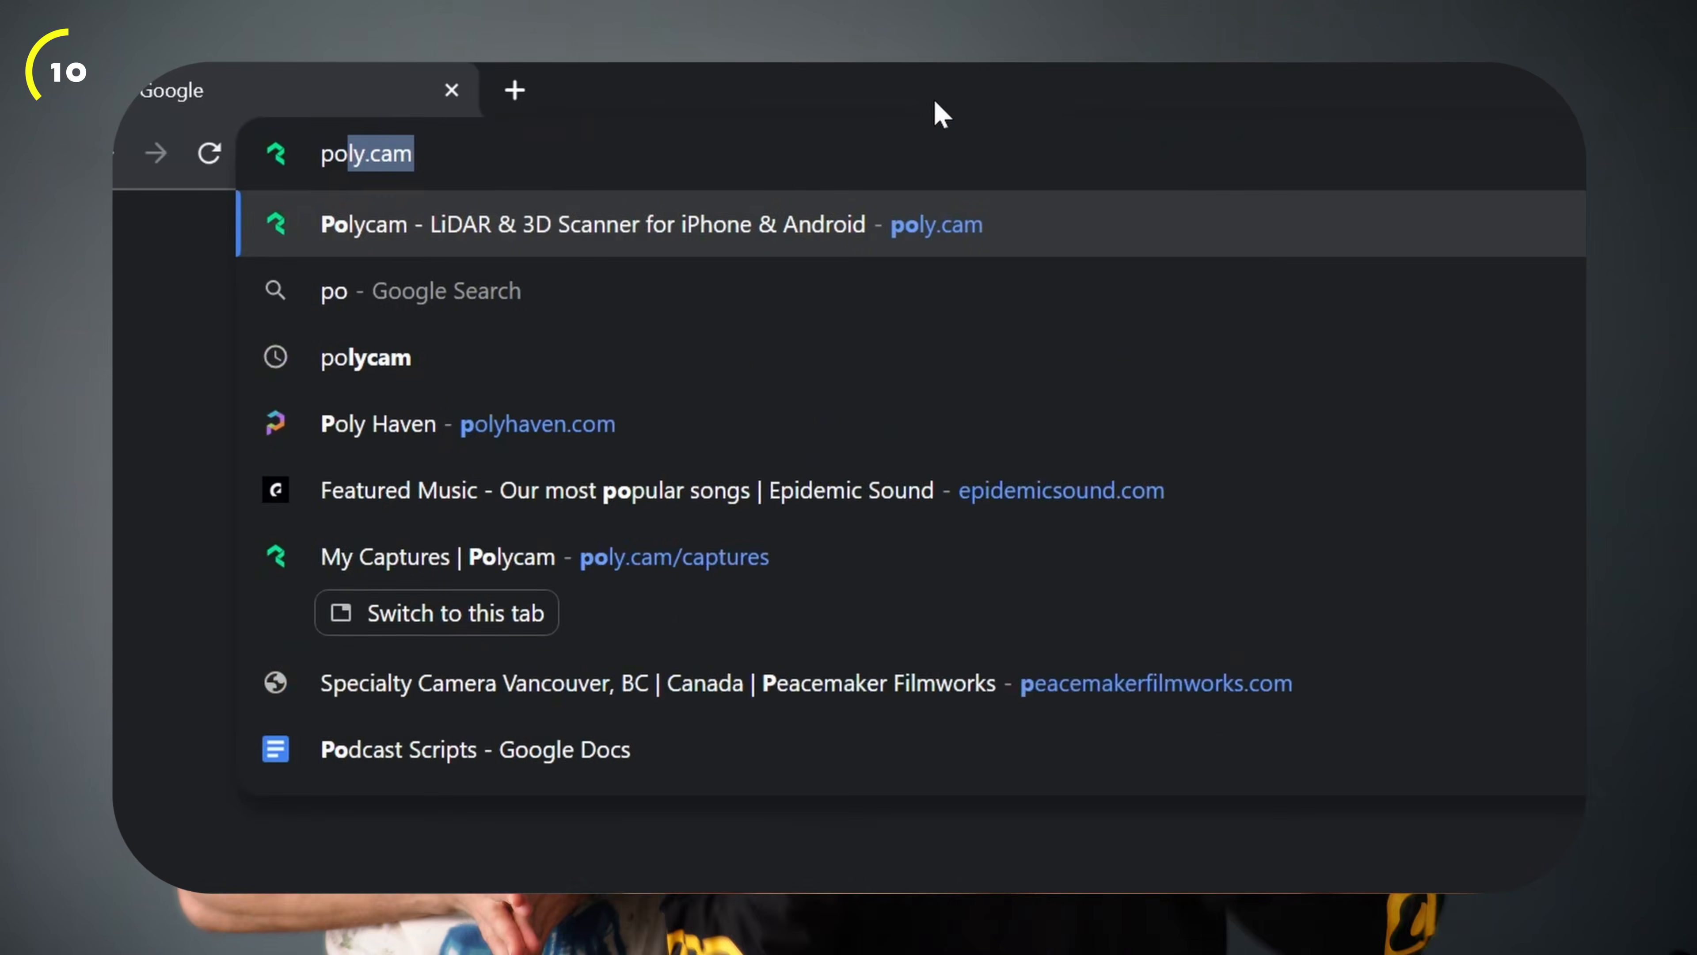
Step: Switch to the browser, open the Polycam captures page and start creating a new capture
type("l")
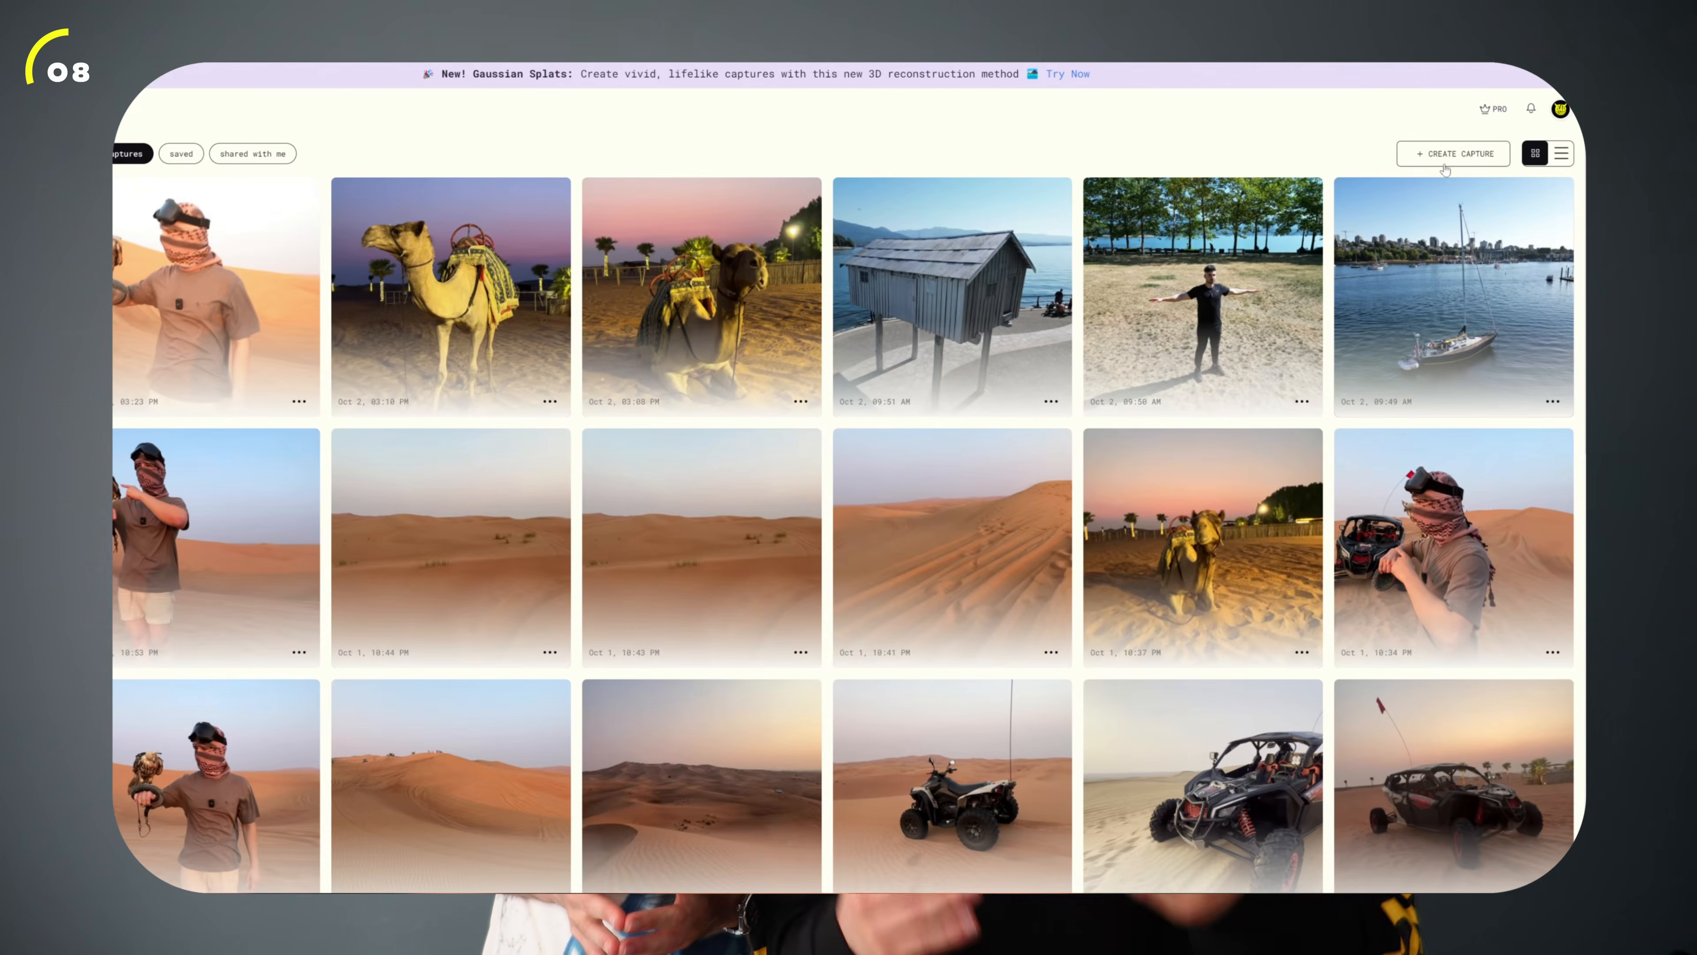
left_click(1453, 152)
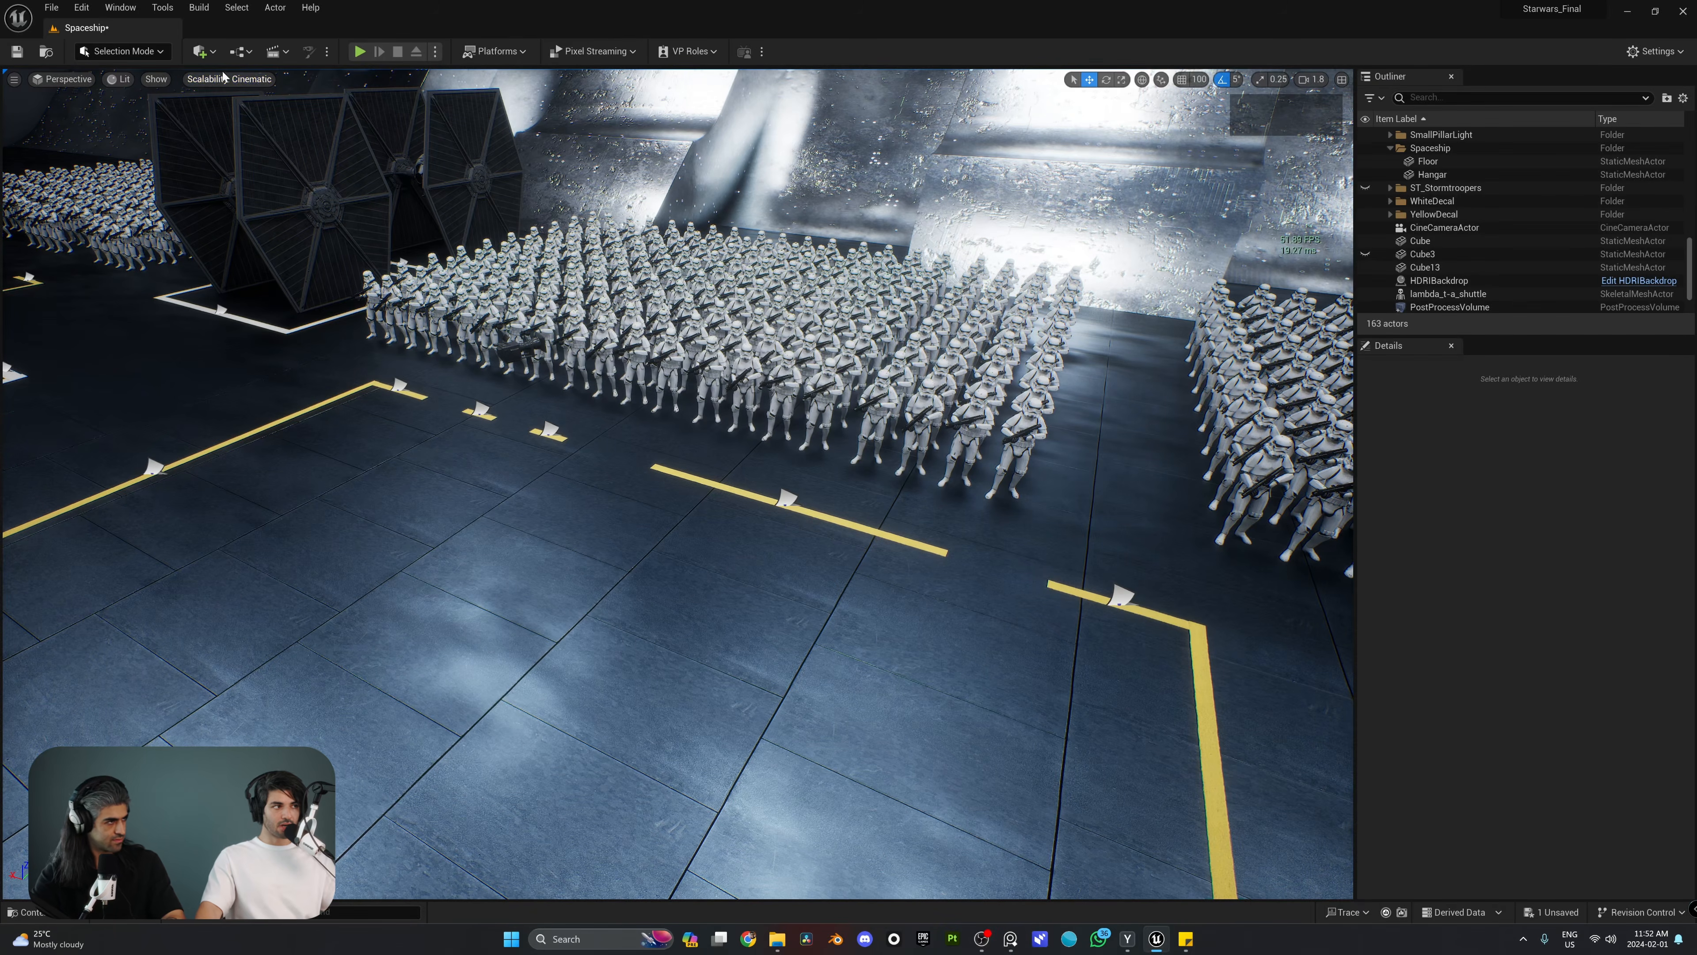
Step: Place a Camera Rig Rail on the hangar floor in front of the stormtrooper formation
left_click(203, 52)
mouse_move(286, 203)
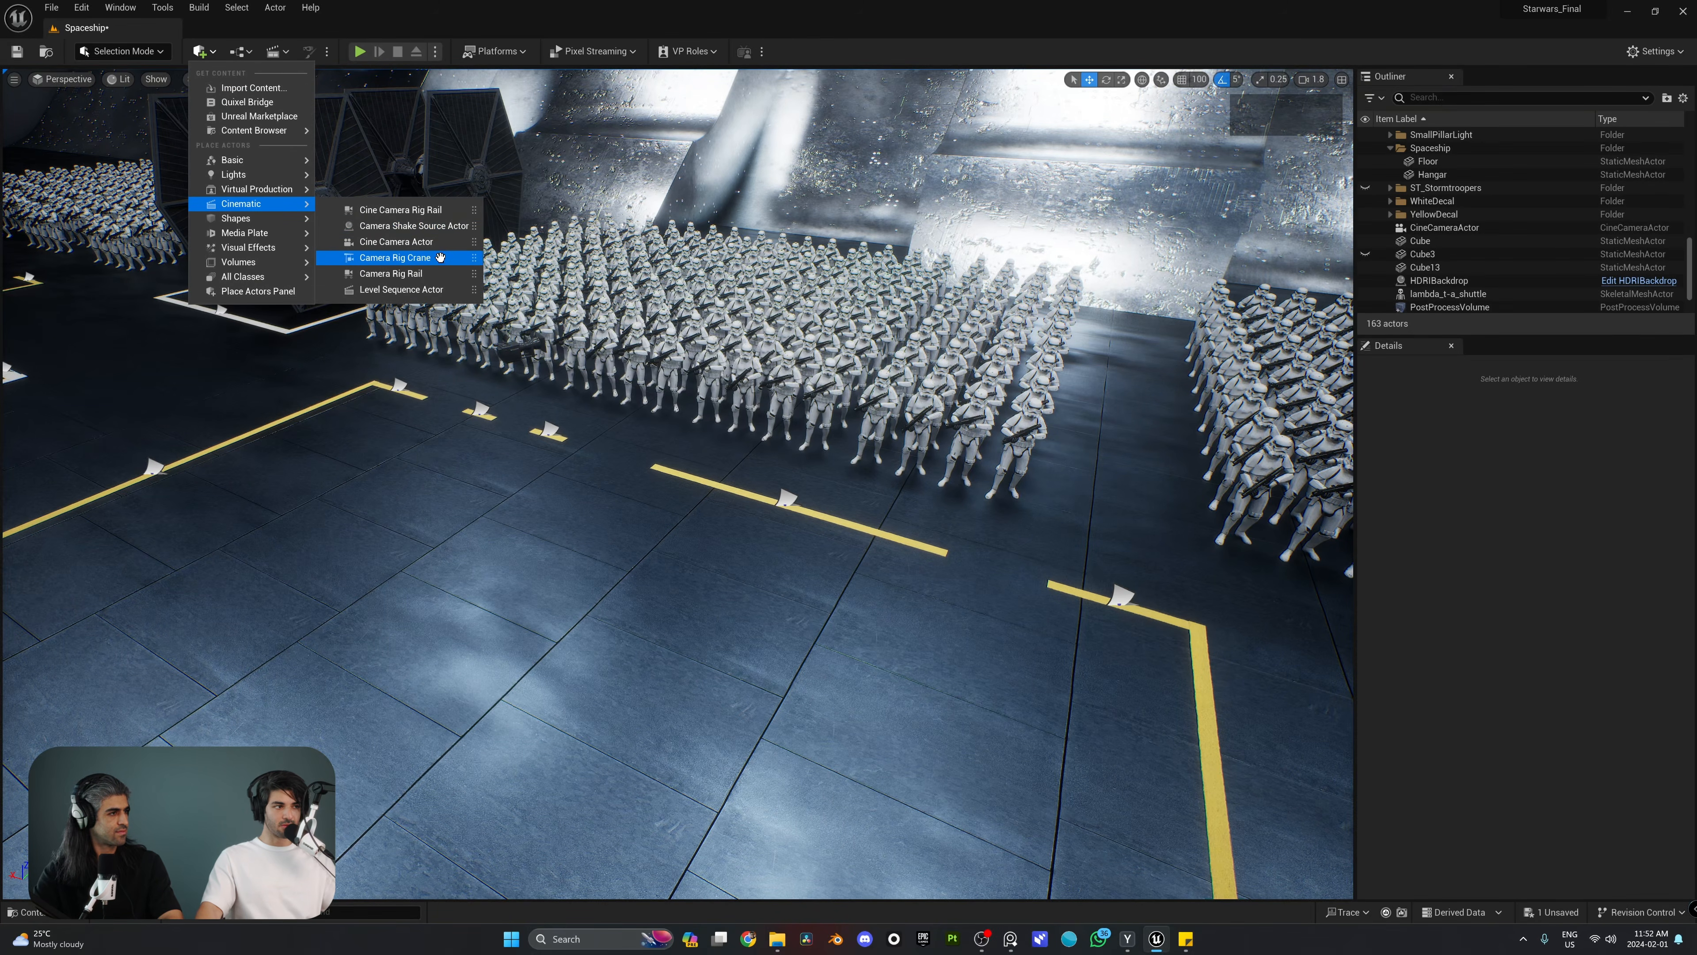
left_click_drag(394, 274, 692, 559)
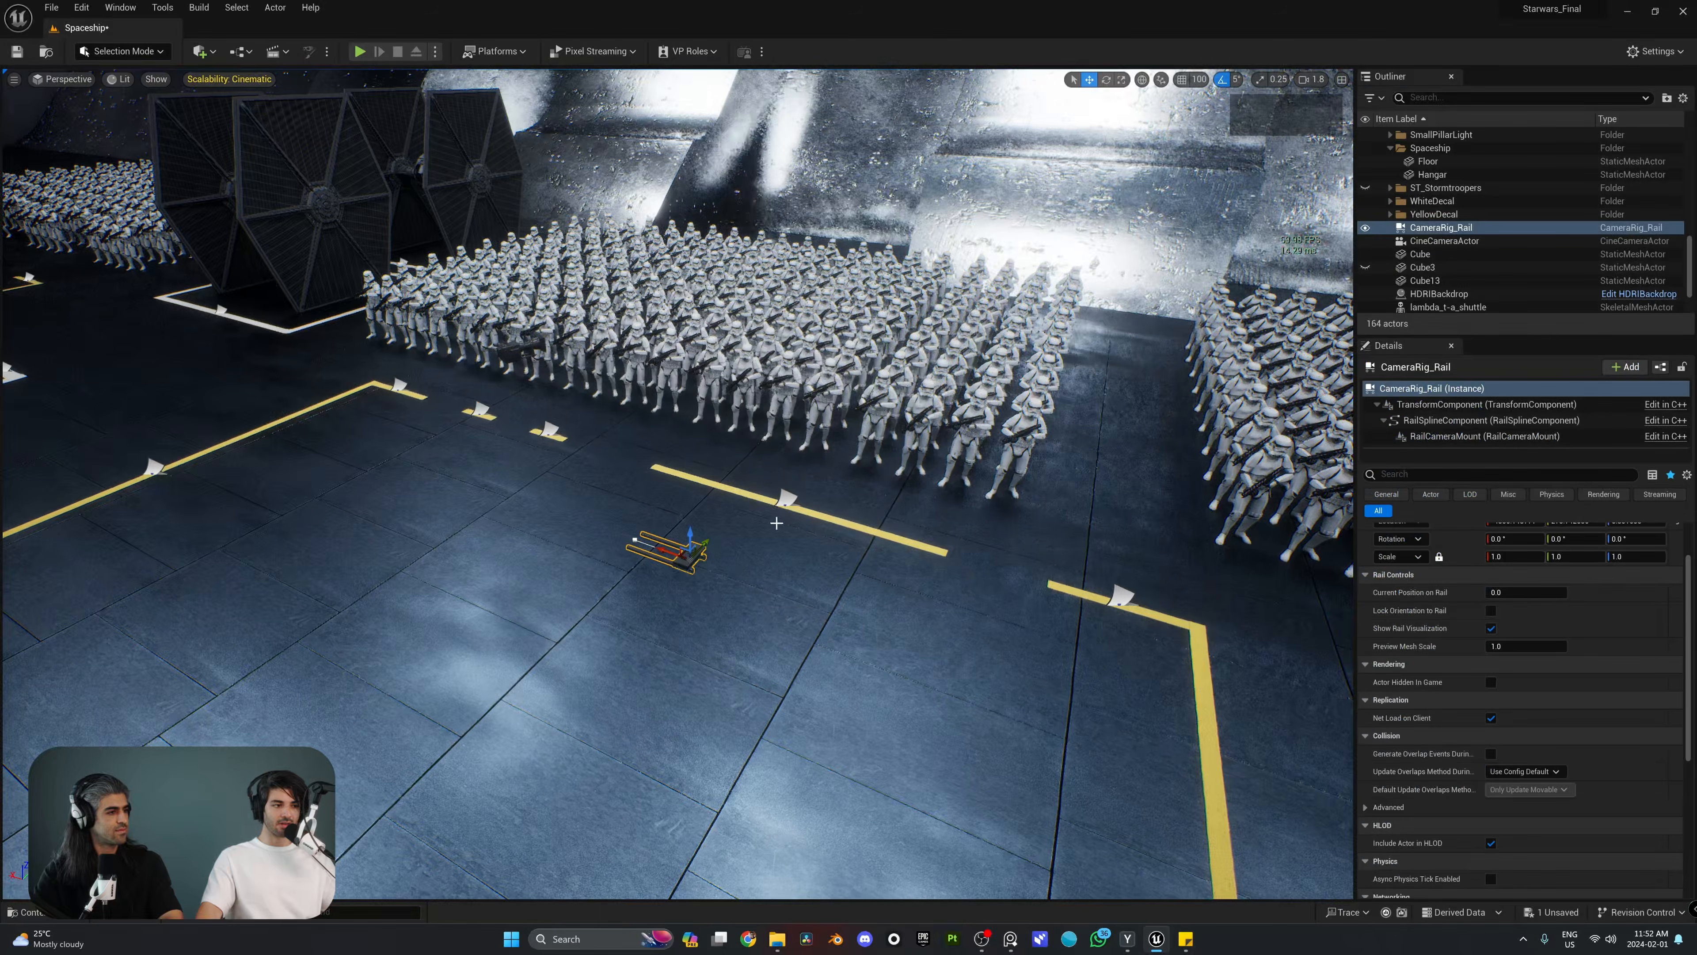
mouse_move(692, 559)
right_mouse_down()
mouse_move(701, 605)
mouse_move(685, 558)
mouse_move(688, 571)
right_mouse_up()
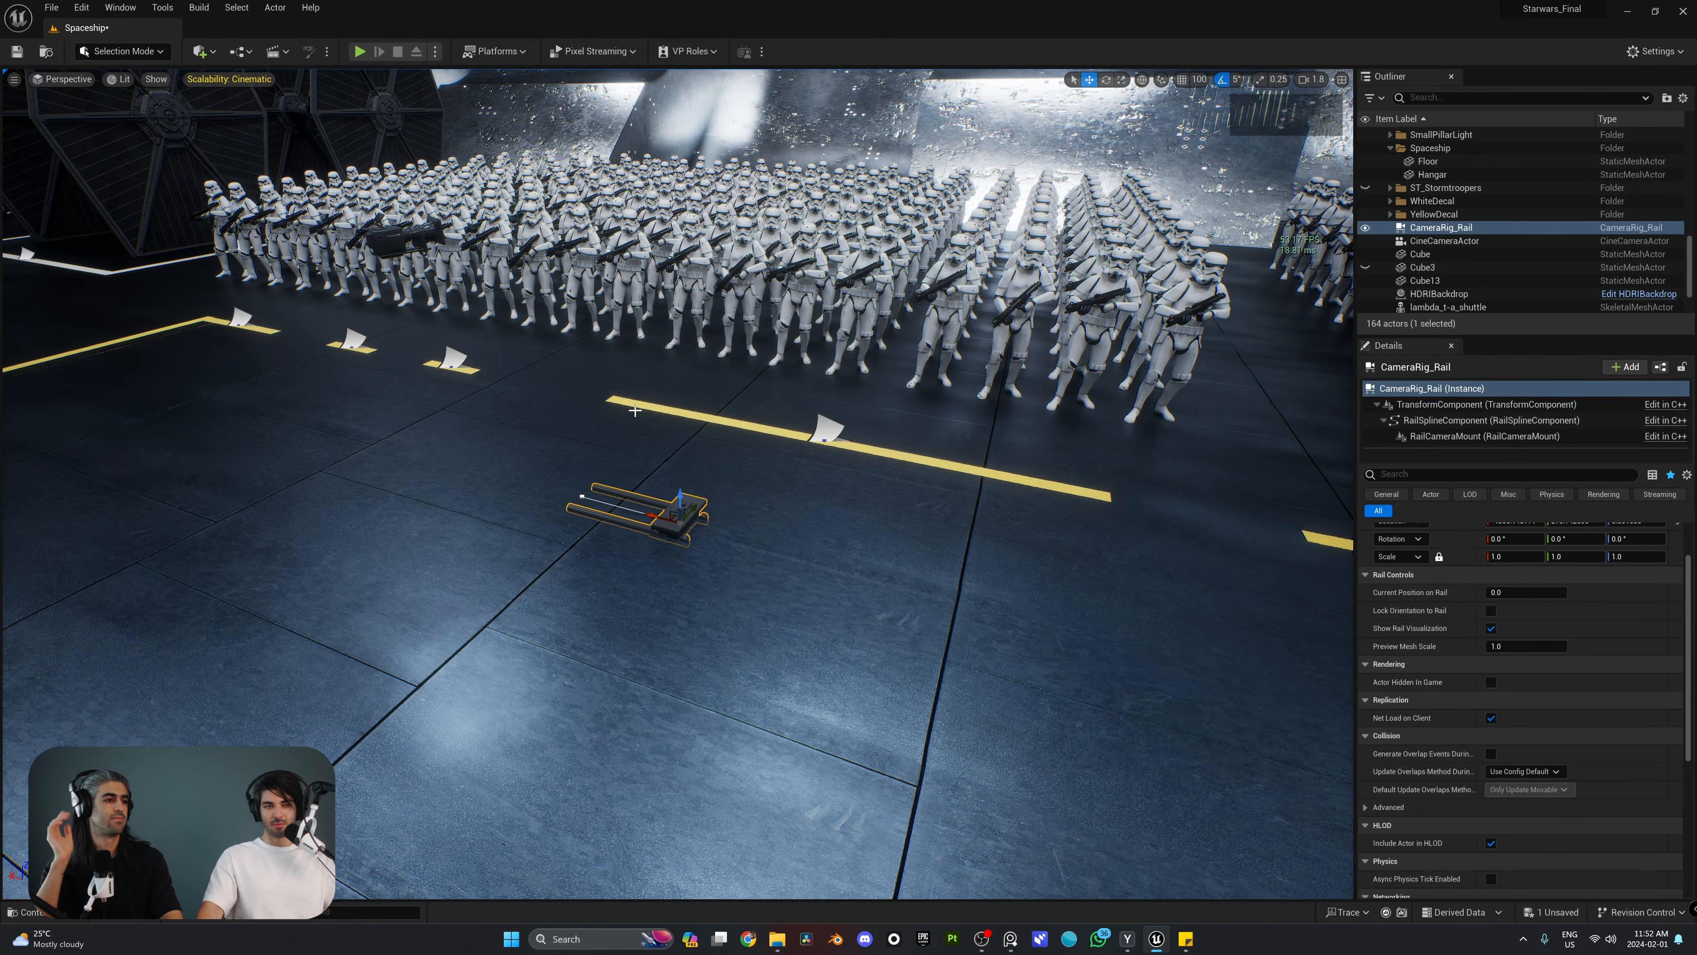
right_click_drag(784, 376, 766, 415)
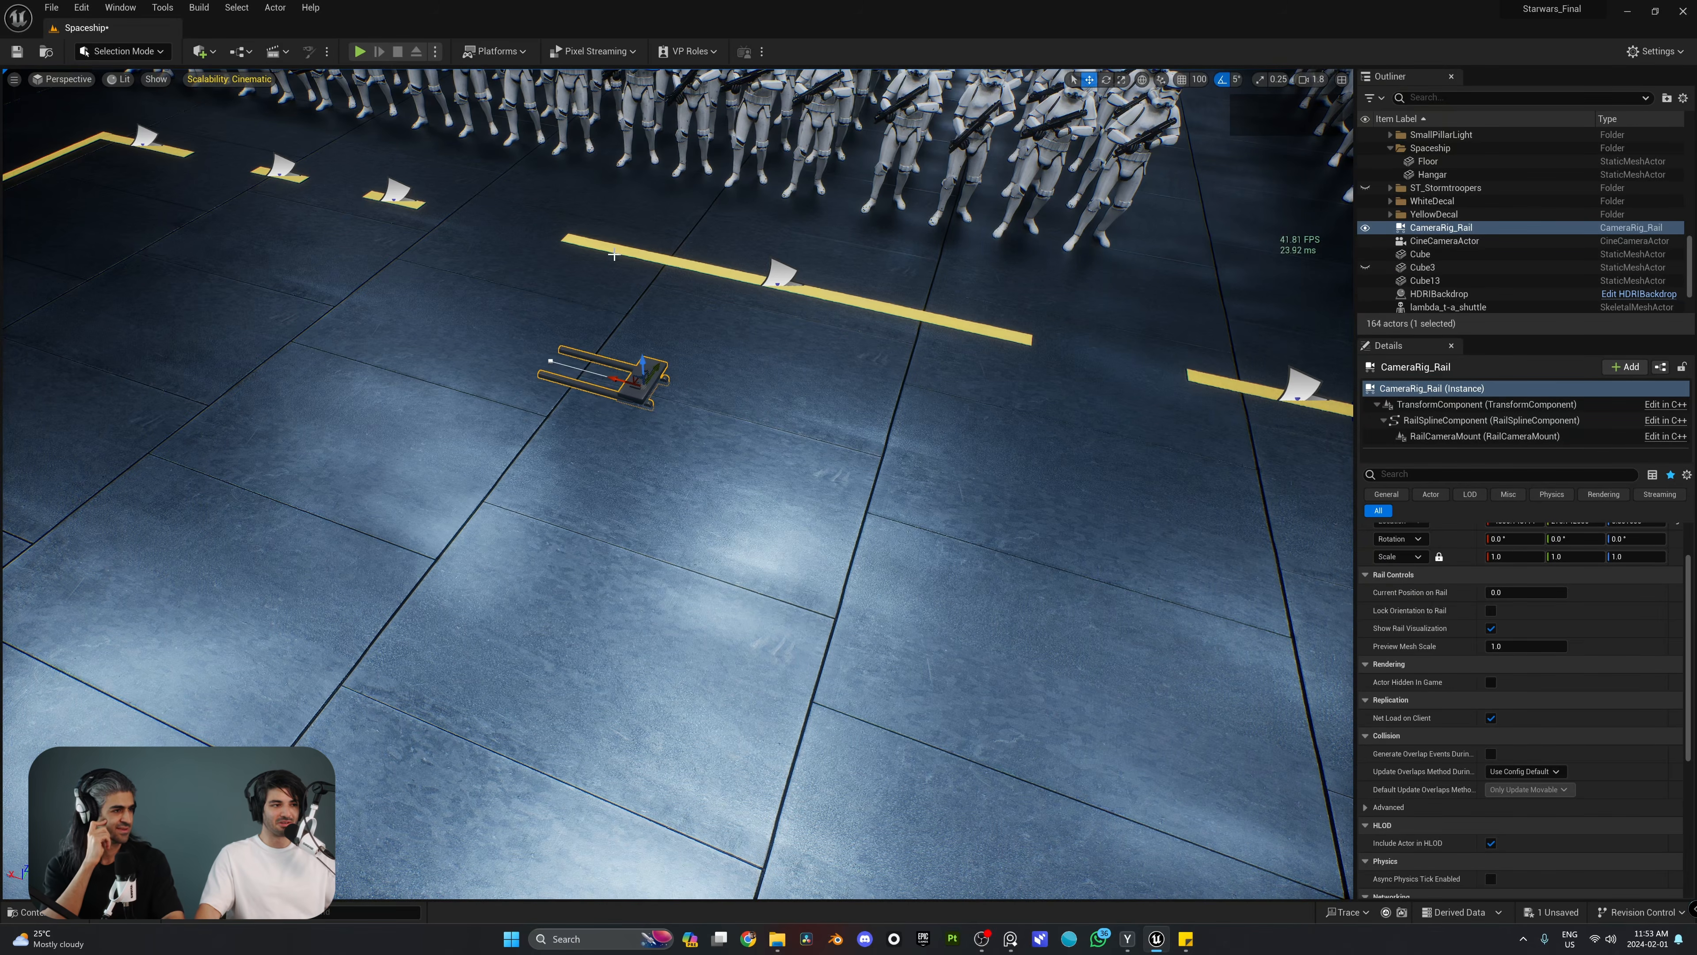
Step: Select the end point of the camera rail's spline and stretch it into a long straight track parallel to the front row
right_click_drag(614, 254, 611, 207)
key("w")
mouse_move(748, 415)
right_mouse_down()
mouse_move(741, 438)
mouse_move(749, 415)
right_mouse_up()
key("s")
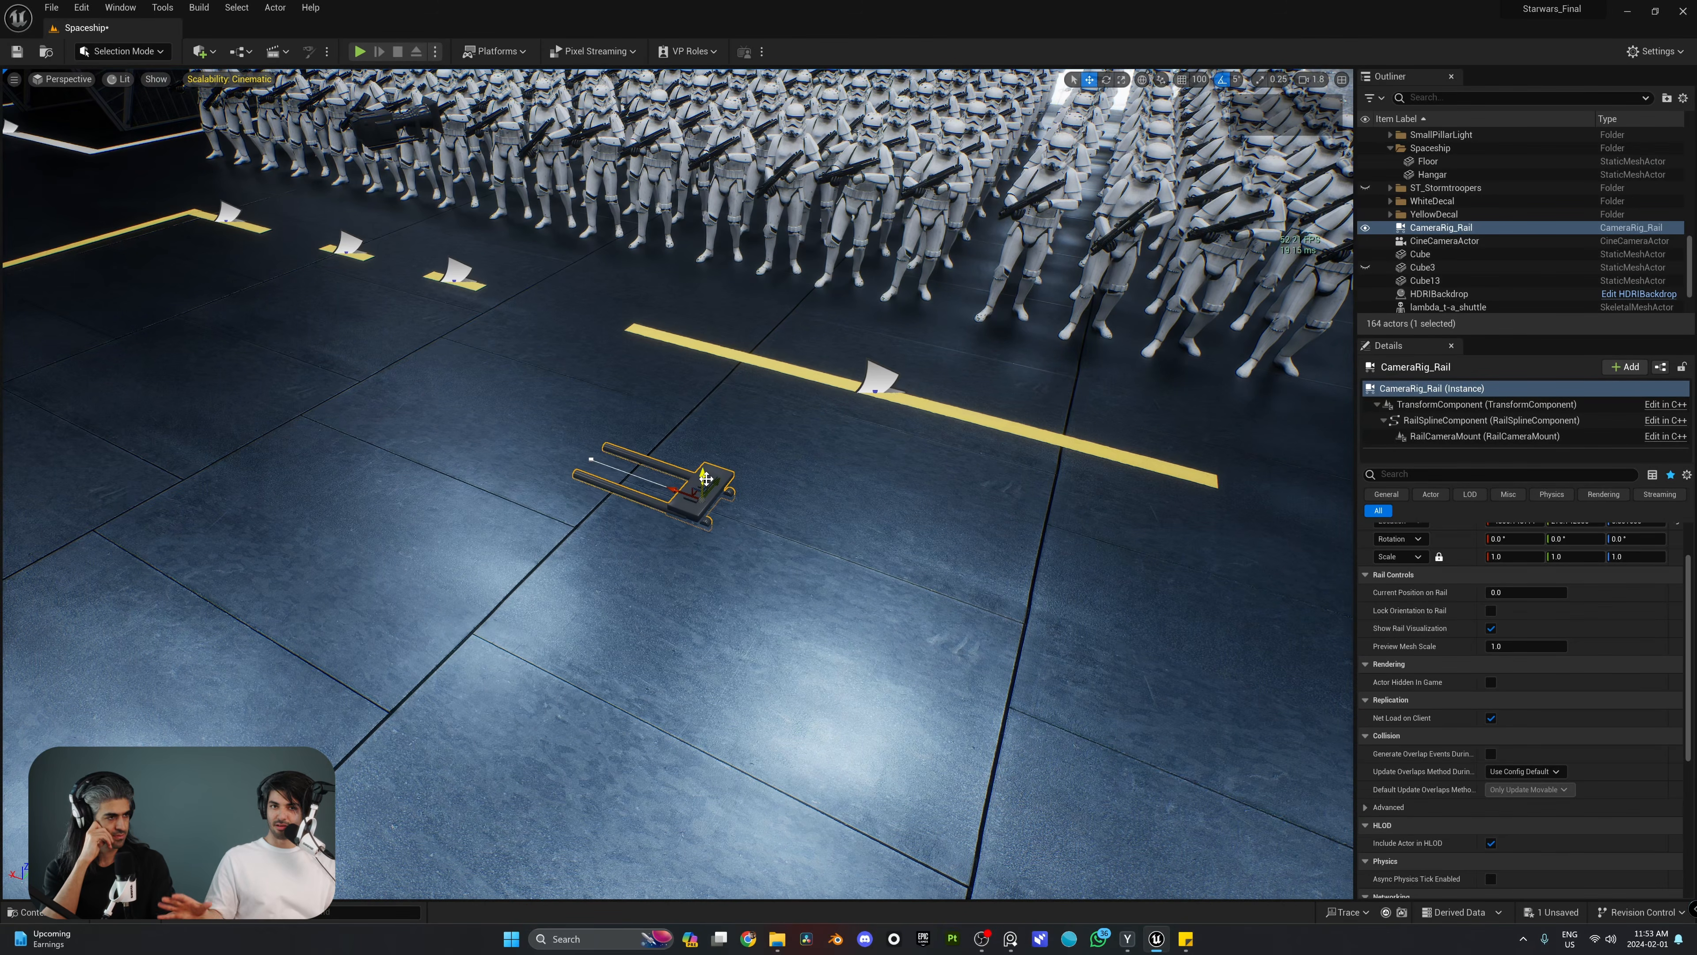
scroll(706, 478, "down", 6)
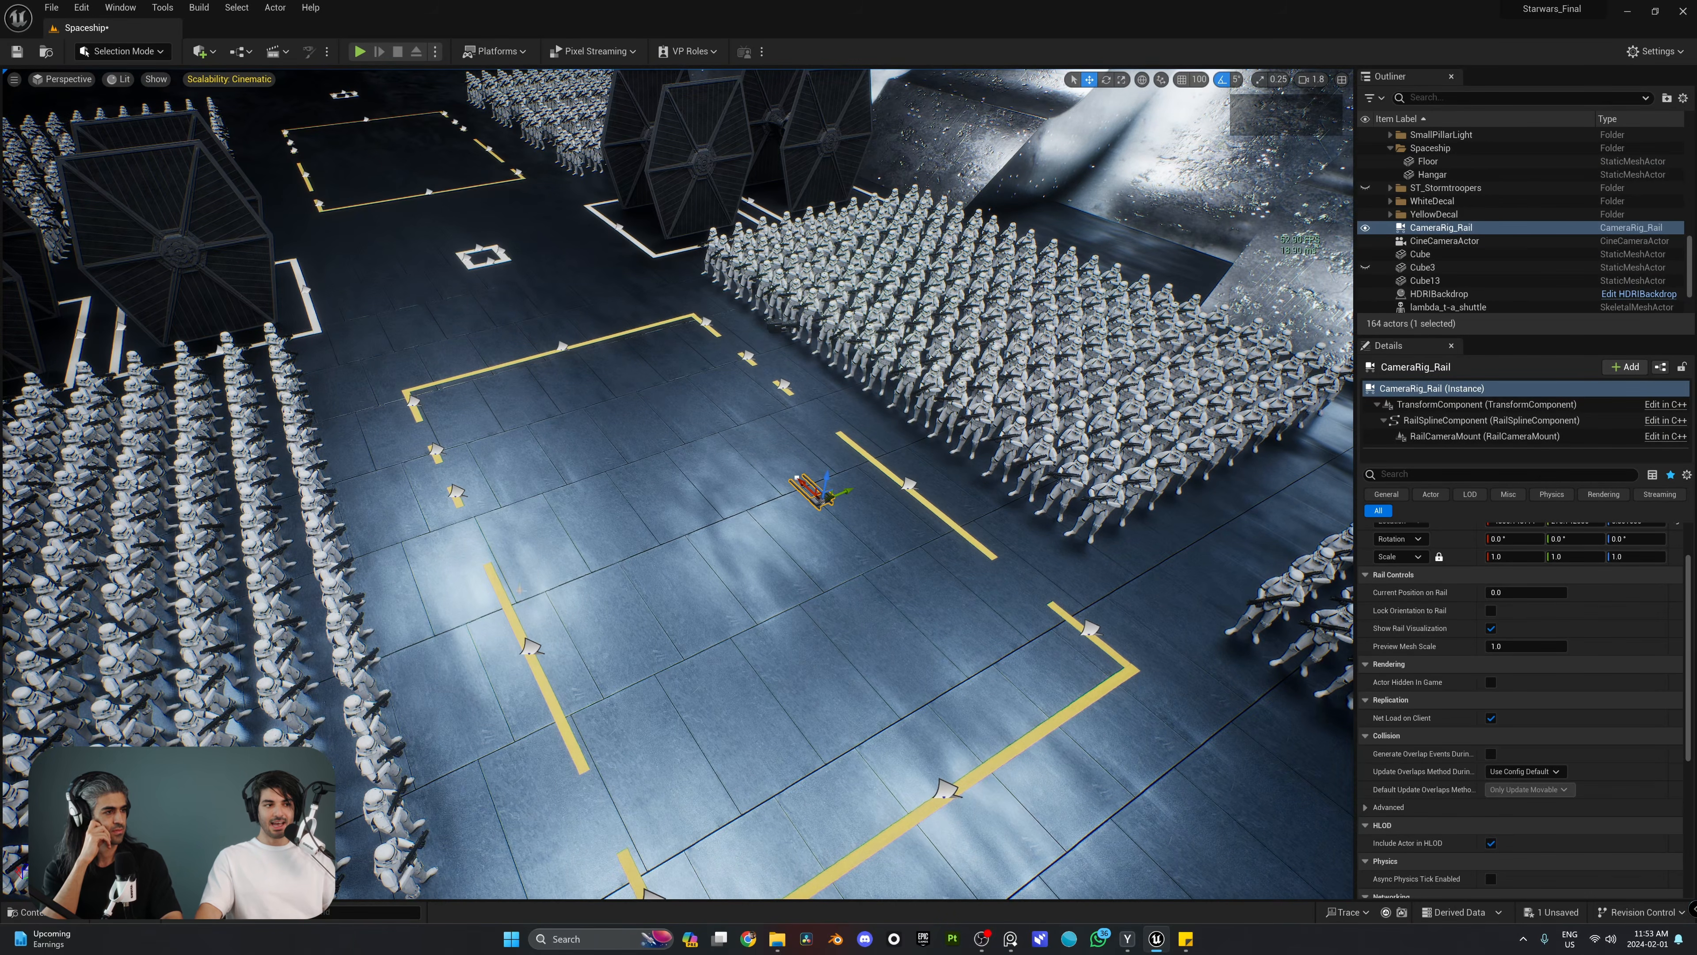
right_click_drag(807, 473, 855, 474)
key("w")
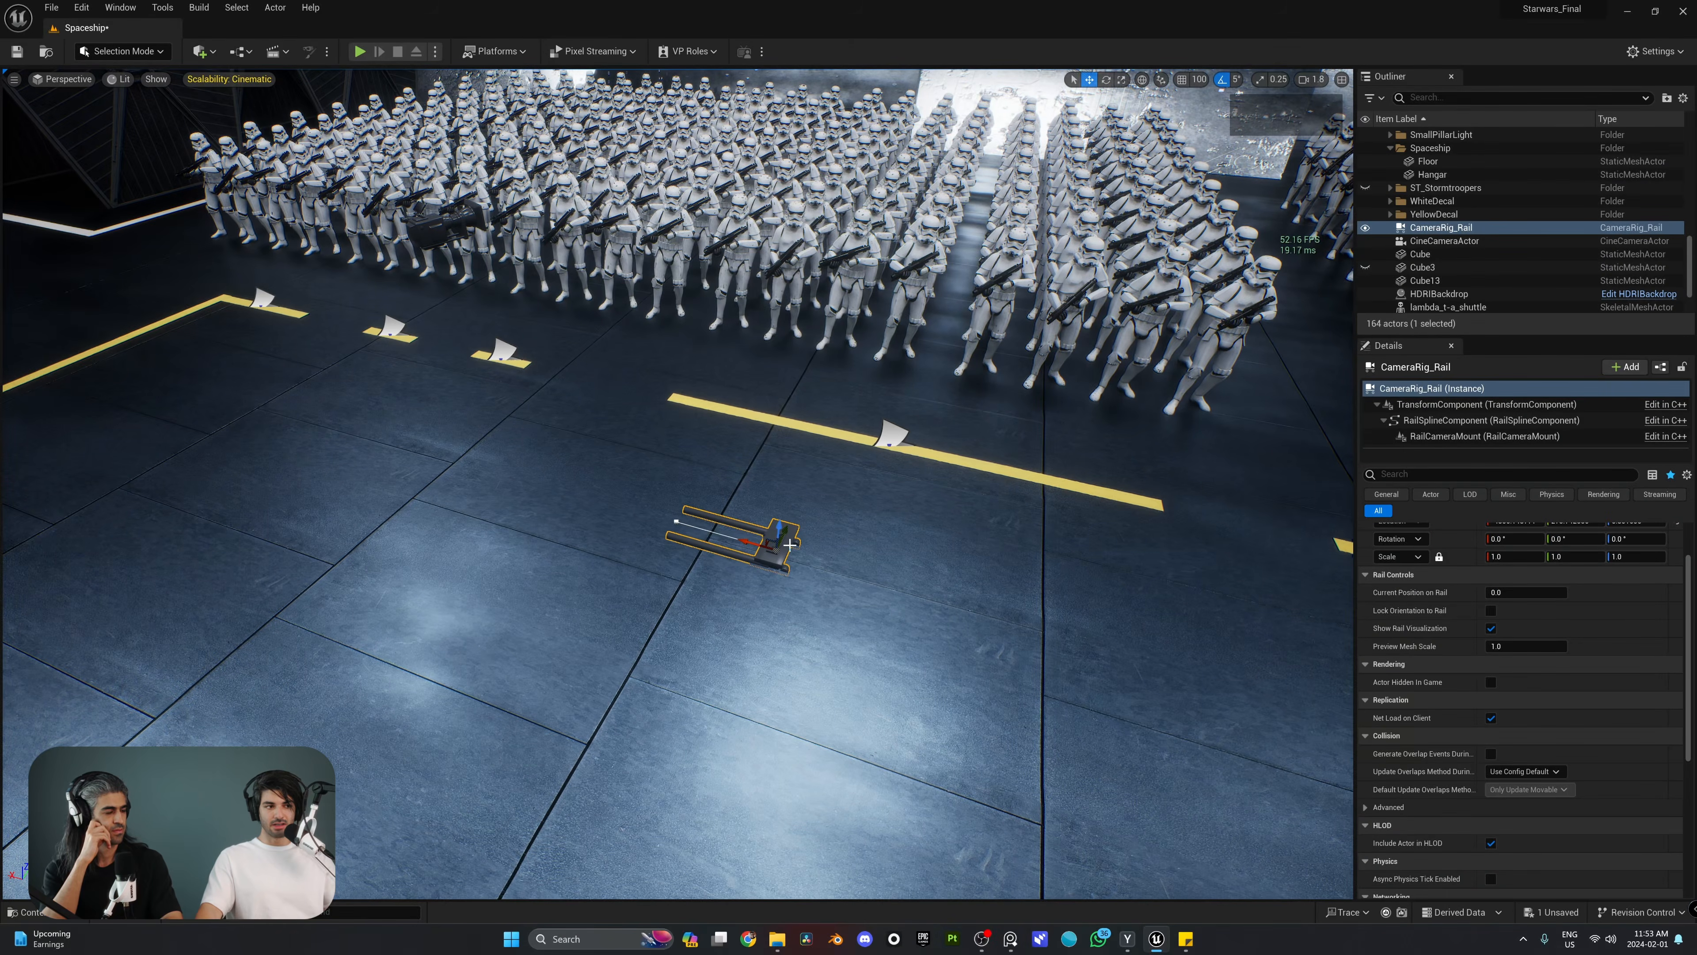
left_click(684, 523)
left_click(676, 521)
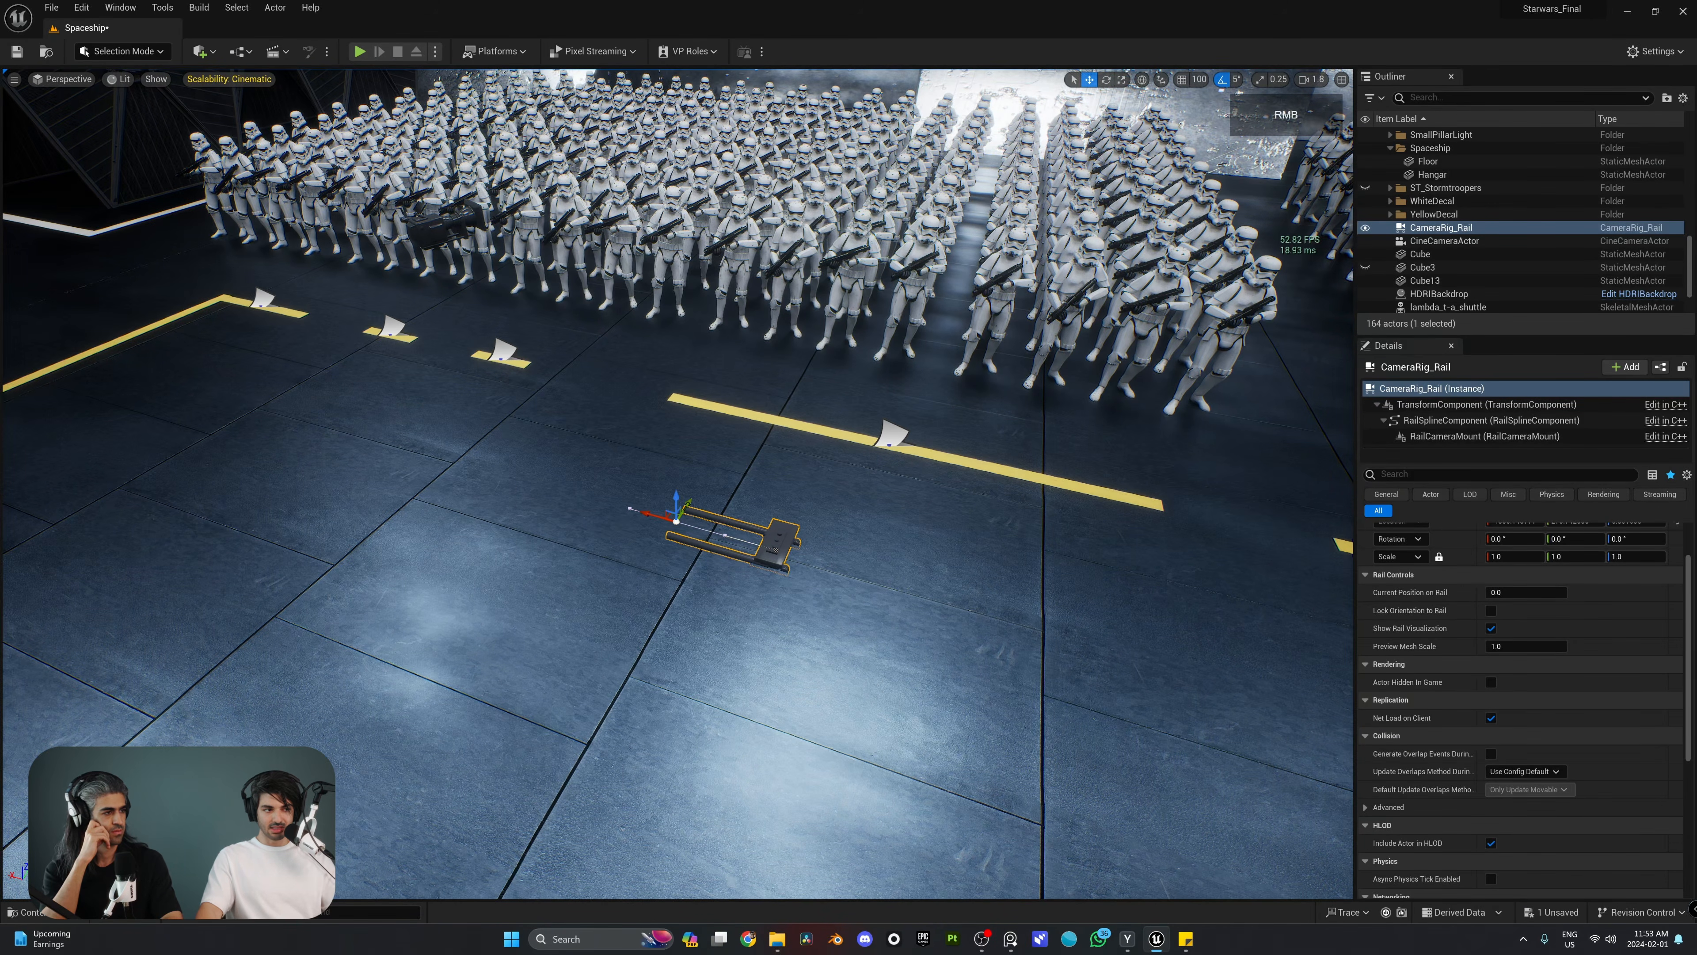
right_click_drag(654, 494, 782, 492)
left_click_drag(777, 484, 457, 405)
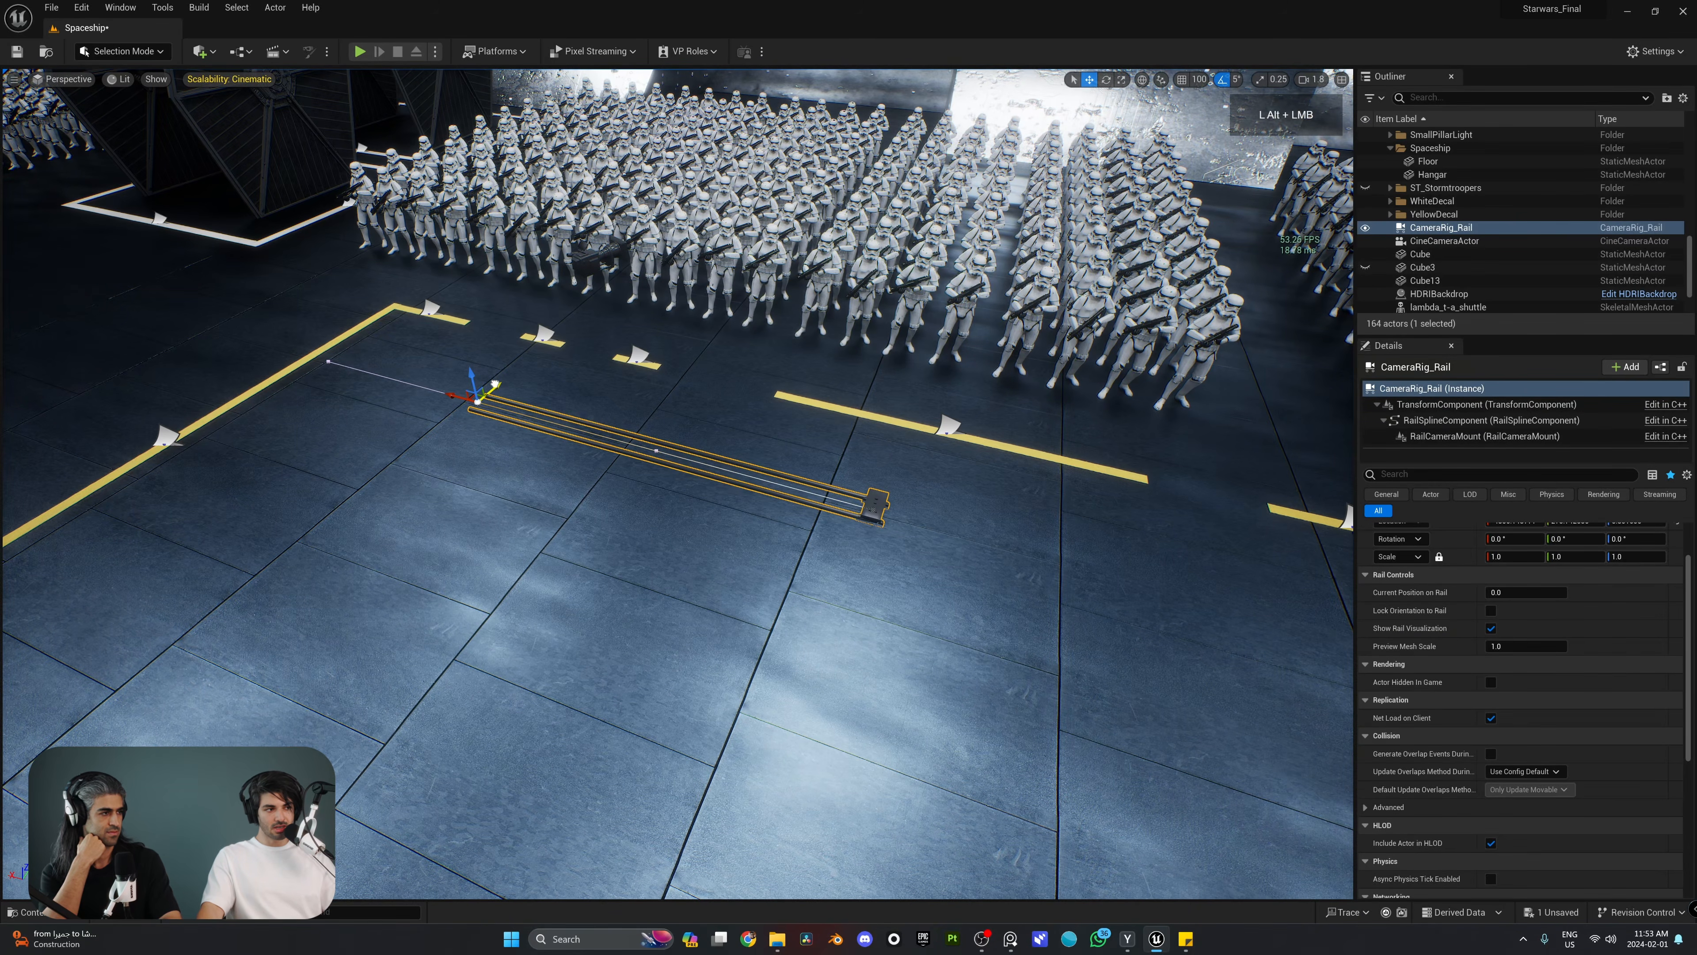
Step: Extend the rail by duplicating its end spline point twice, bending the track into a U shape across the hangar floor
left_click_drag(495, 384, 322, 642, "alt")
right_click_drag(595, 501, 514, 528)
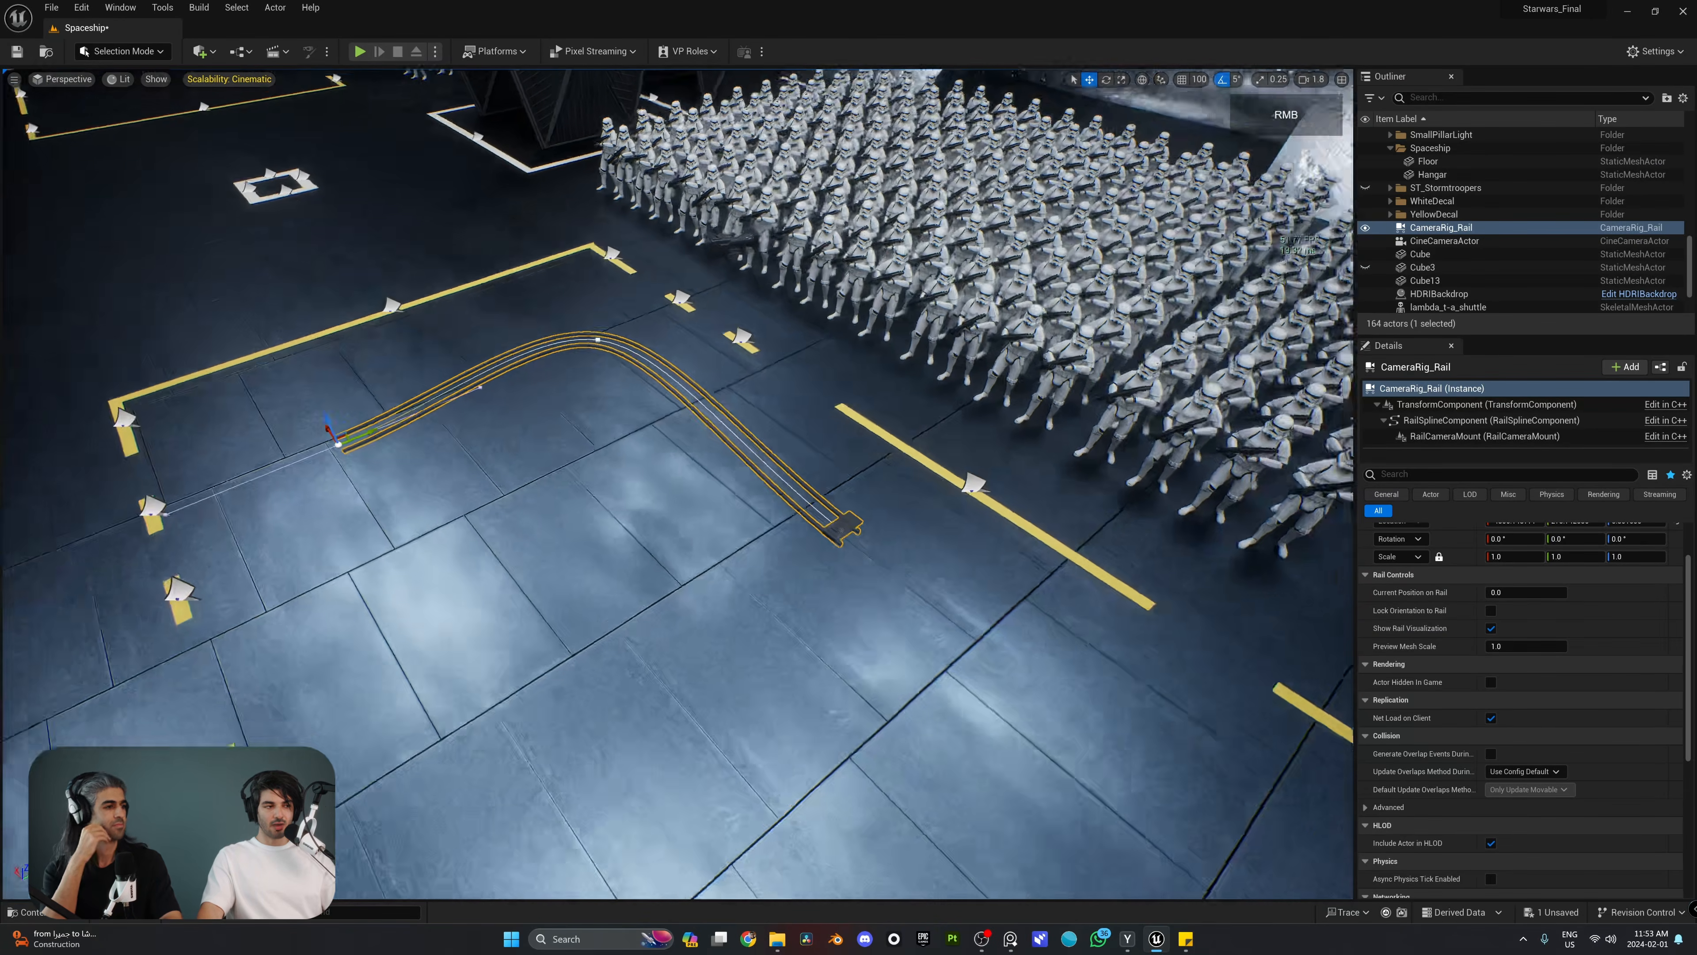
right_click_drag(451, 428, 576, 396)
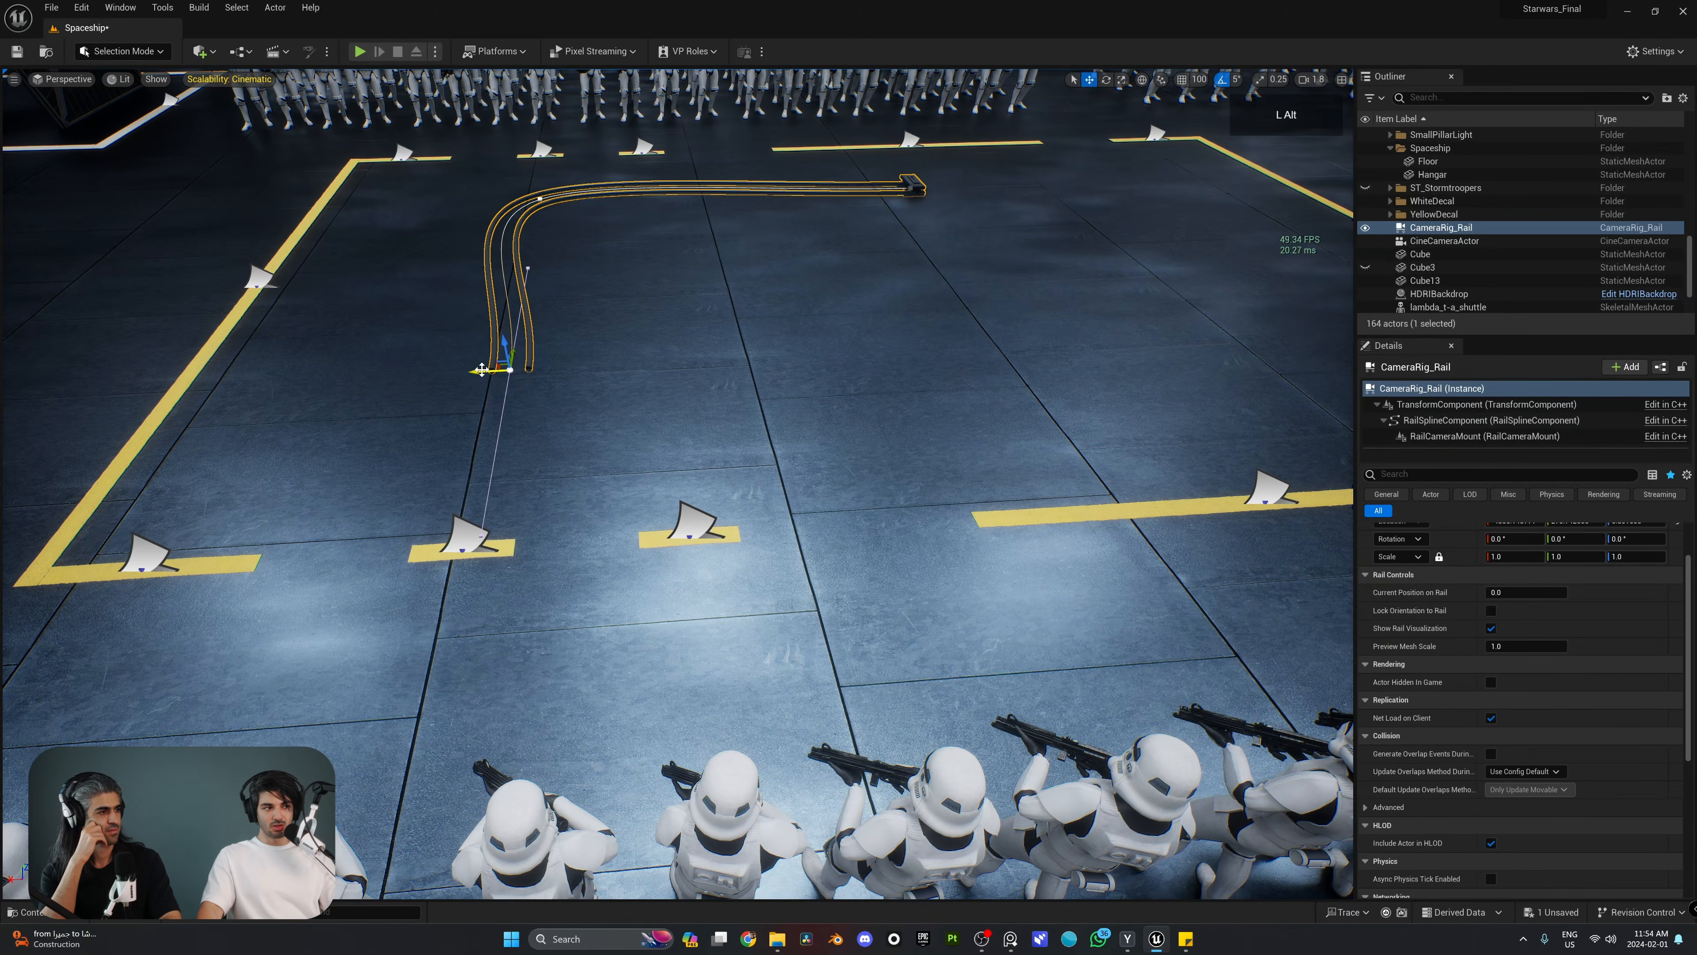
left_click_drag(510, 369, 1006, 409, "alt")
right_click_drag(1006, 409, 919, 328)
right_click_drag(1082, 364, 1050, 348)
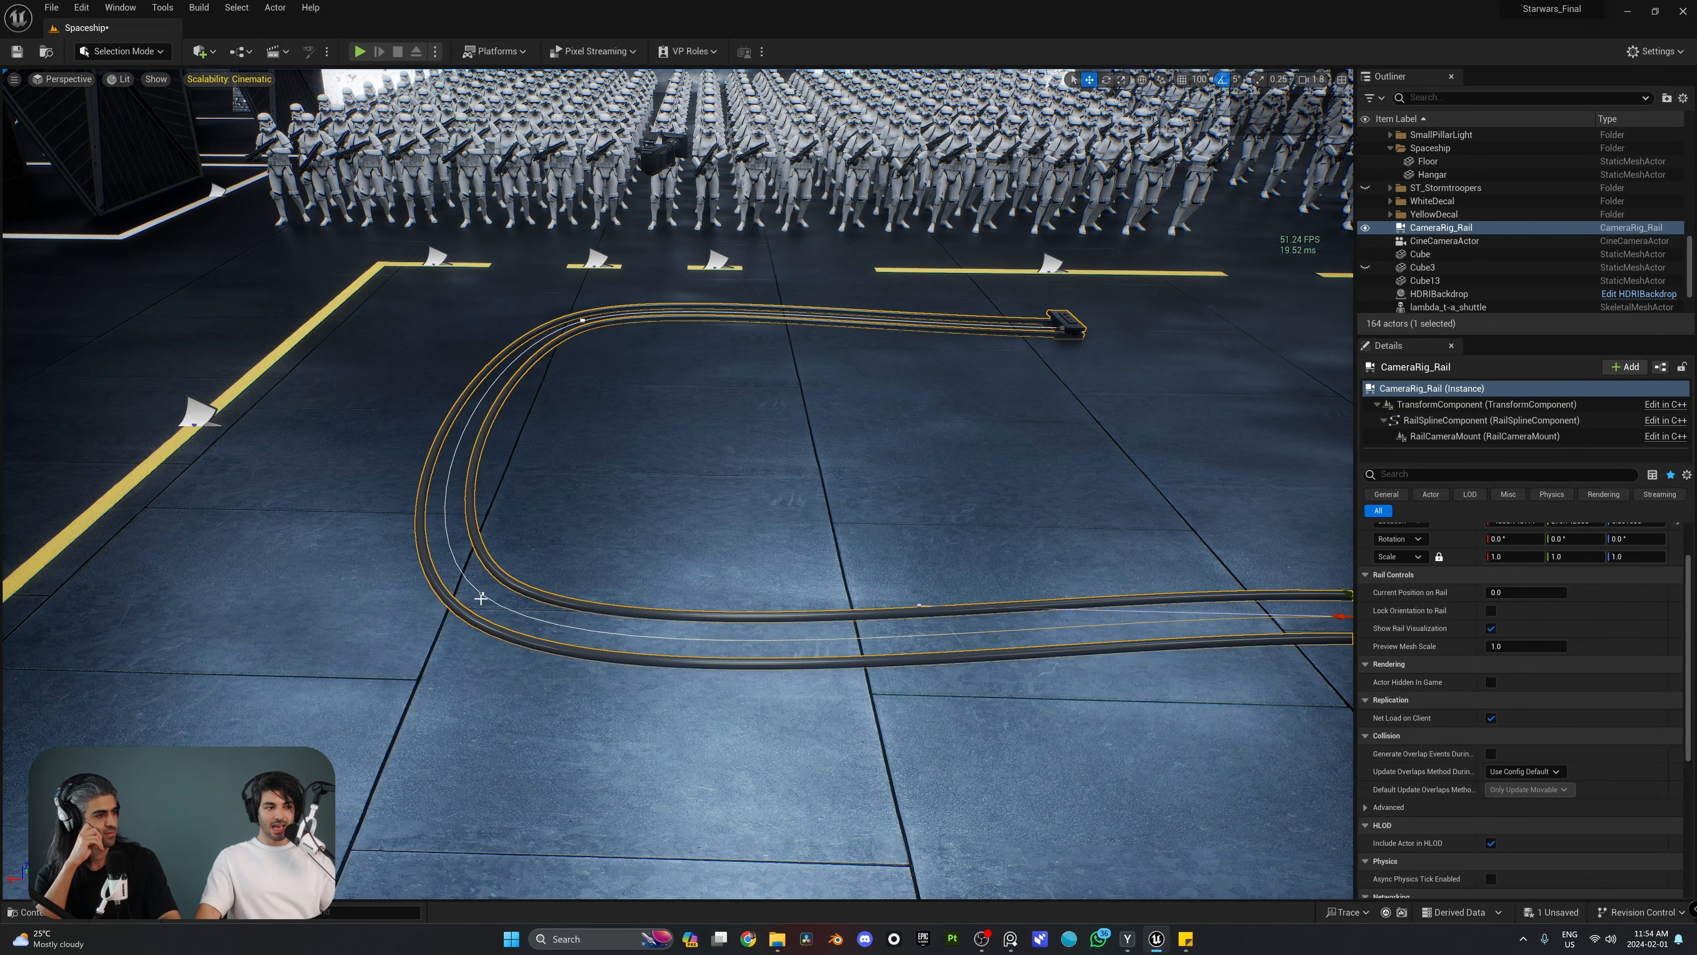
Step: Select the spline point at the rail's second bend and raise it above the floor
right_click_drag(513, 598, 575, 626)
left_click(598, 638)
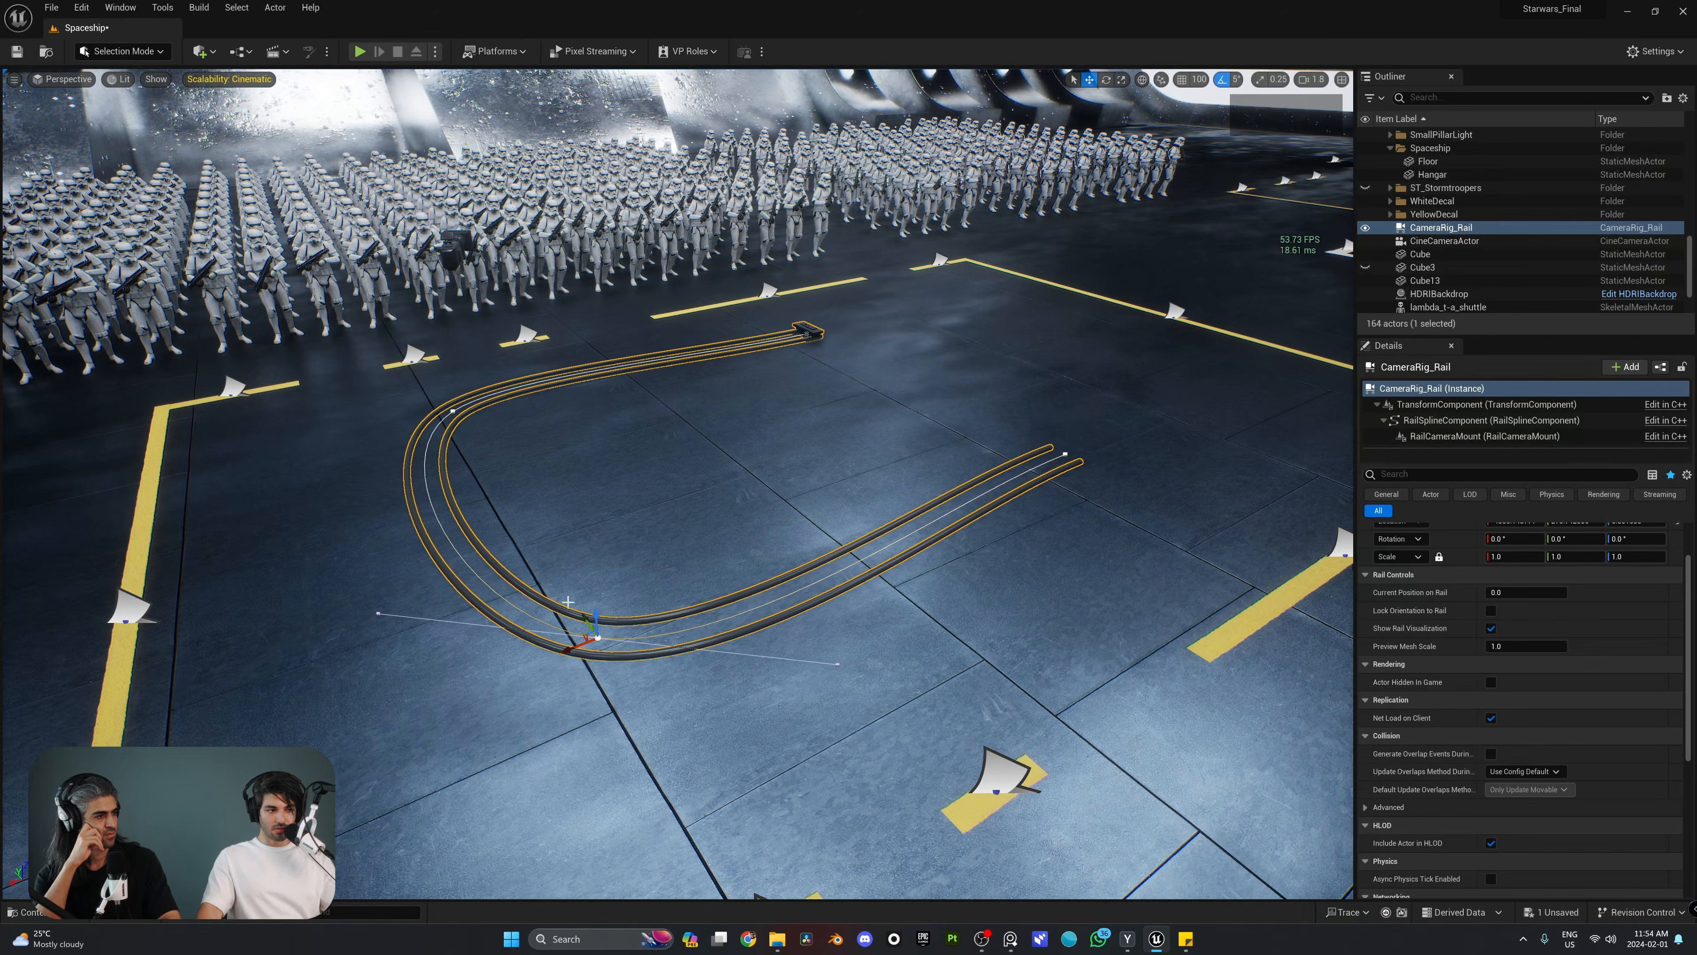
right_click_drag(538, 535, 552, 528)
left_click_drag(552, 453, 552, 196)
right_click_drag(552, 196, 568, 234)
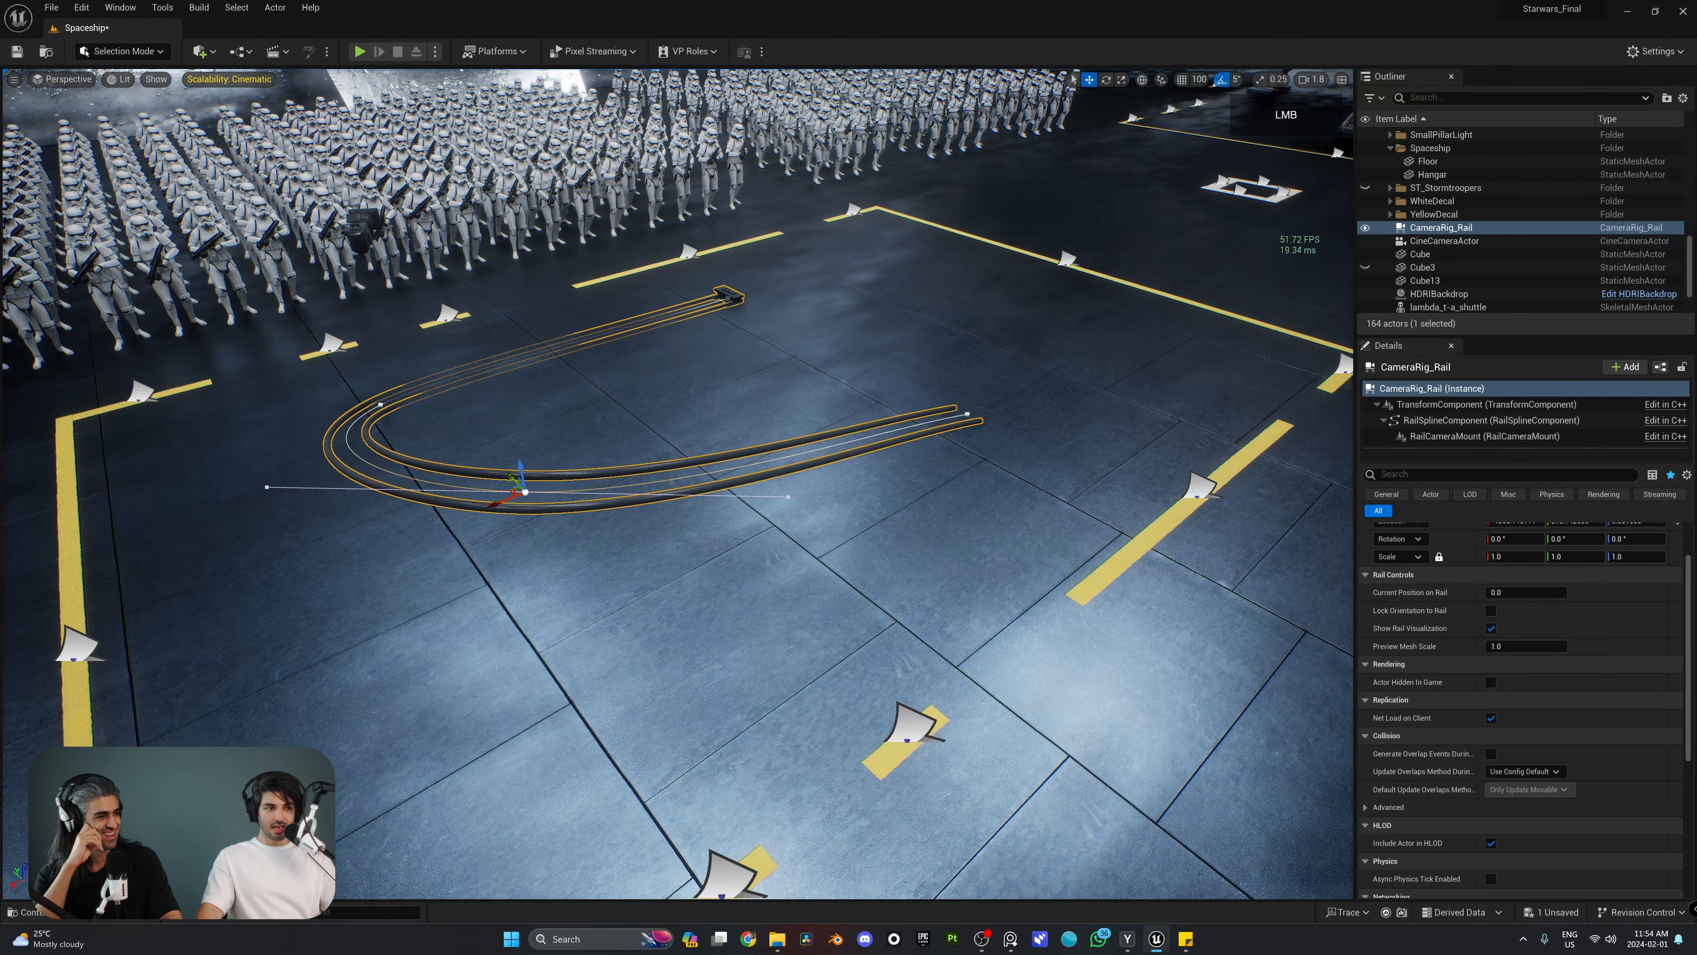
Step: Rotate the tangent of the raised spline point to change the rail's slope through the arch
mouse_move(767, 483)
left_mouse_down()
mouse_move(674, 409)
mouse_move(720, 500)
mouse_move(983, 638)
mouse_move(761, 488)
mouse_move(790, 497)
left_mouse_up()
key("e")
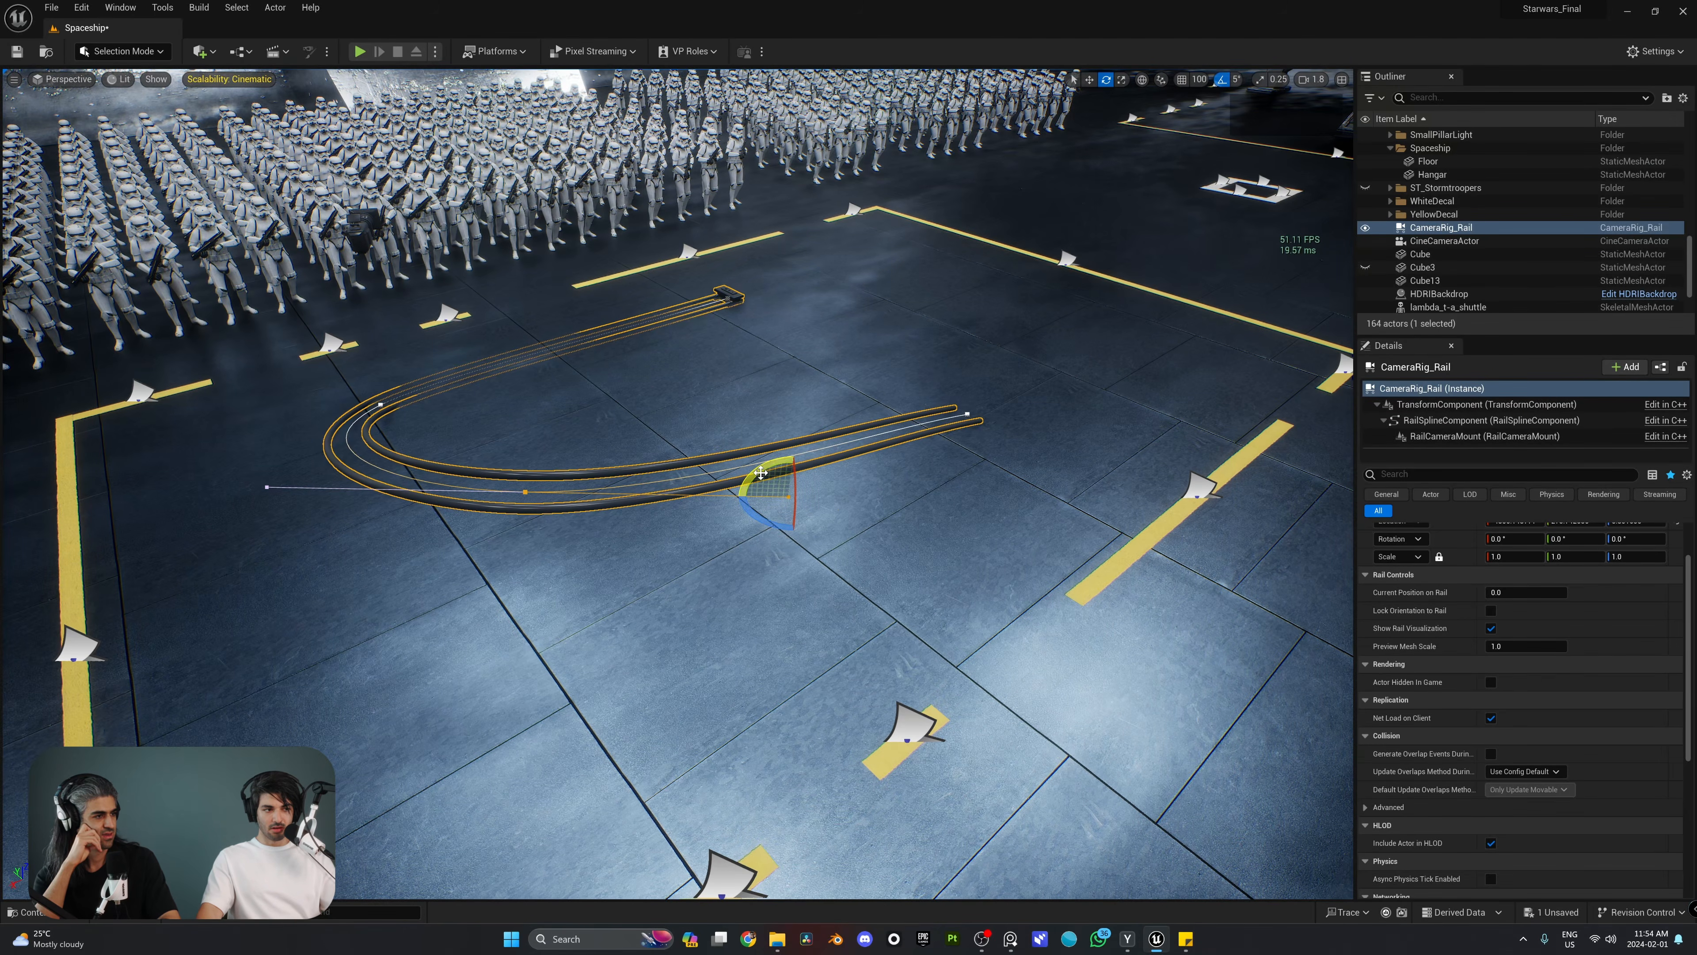
right_click_drag(790, 497, 779, 441)
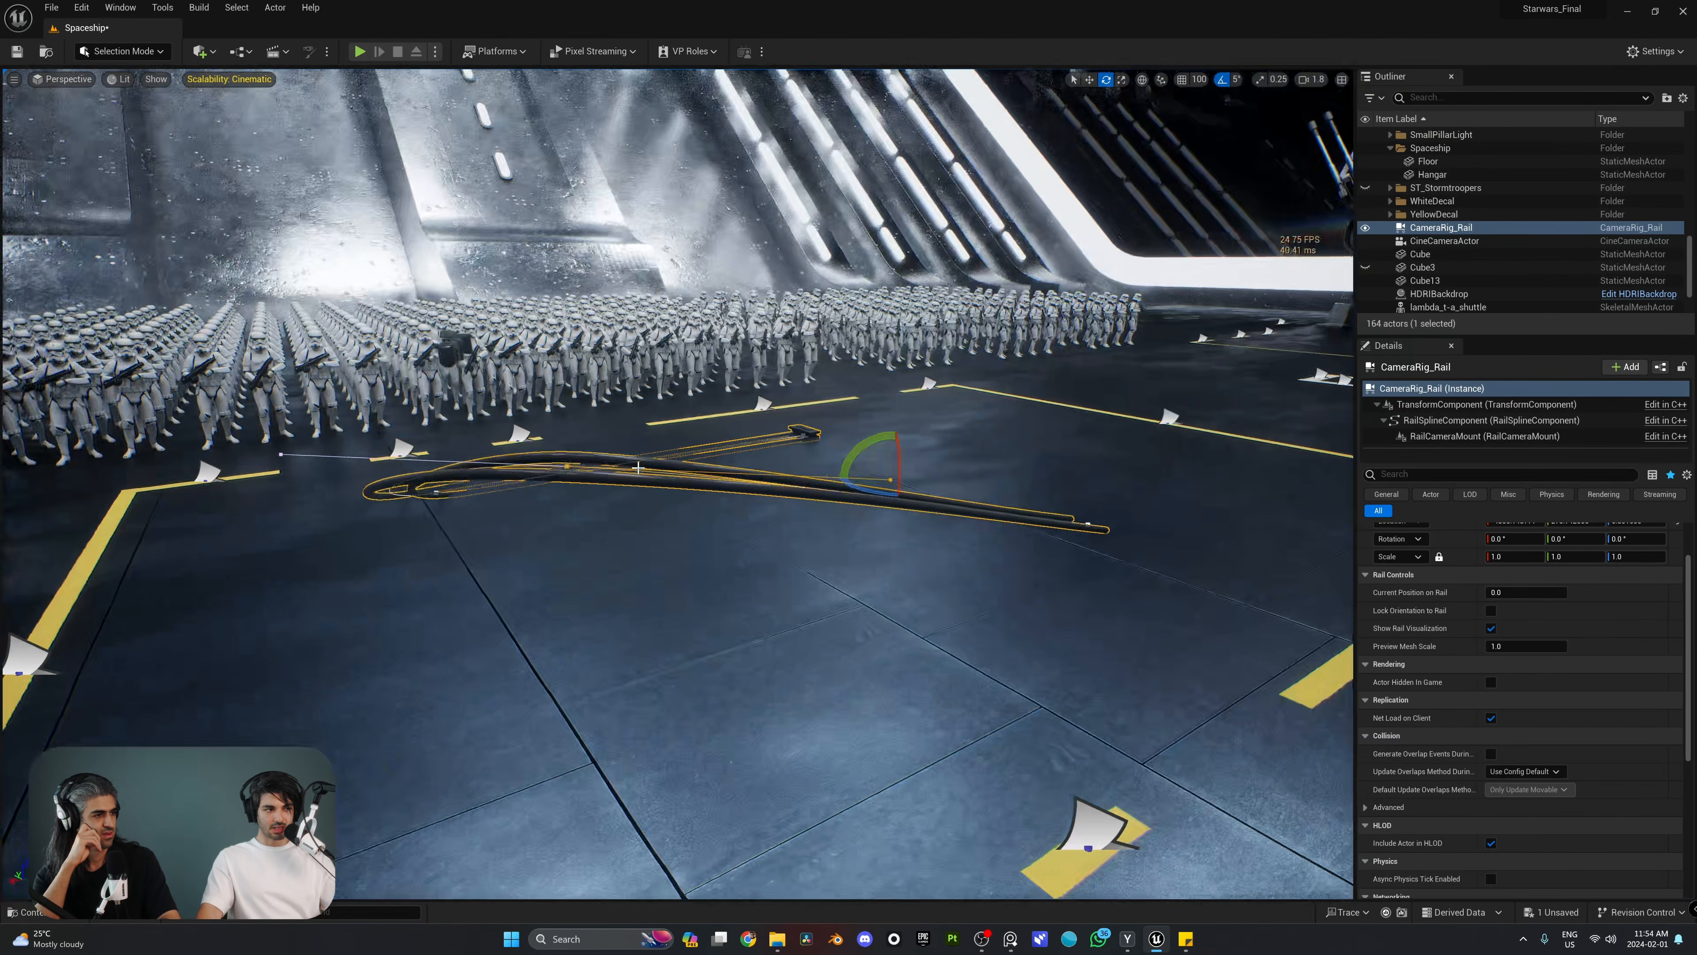
left_click(567, 464)
left_click_drag(583, 430, 880, 498)
key("w")
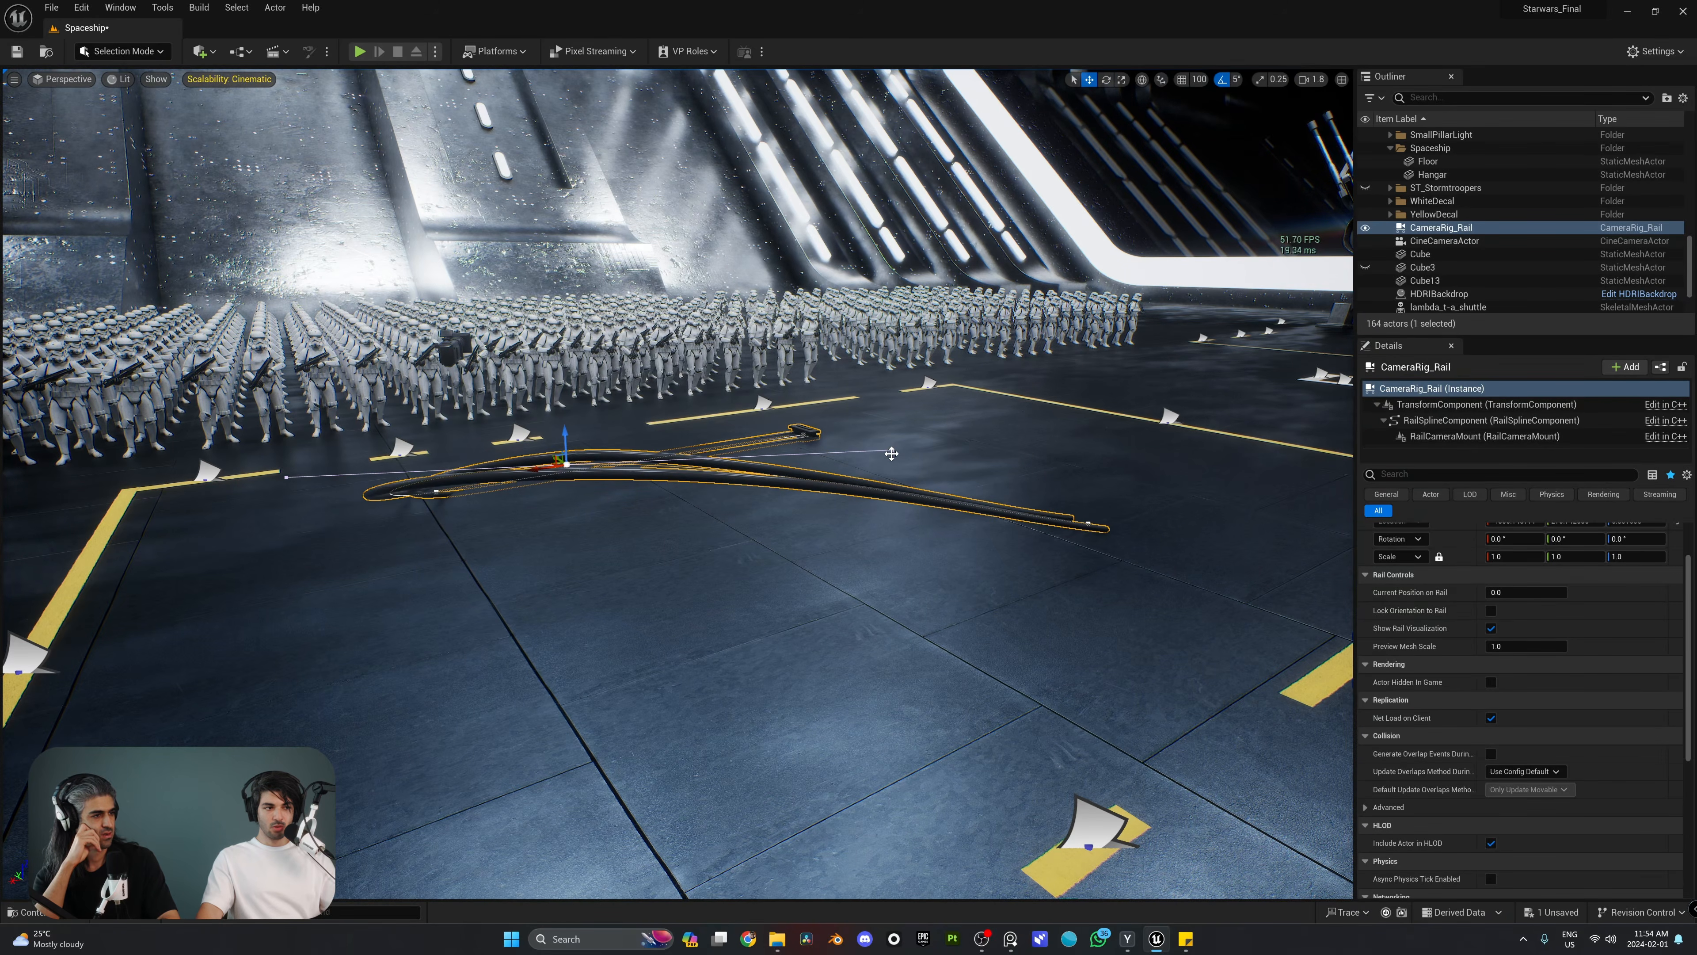
Step: Examine the curved, raised rail from several angles around the hangar
left_click_drag(895, 421, 897, 326)
key("a")
right_click_drag(897, 326, 1353, 305)
key("w")
key("e")
key("e")
right_click_drag(695, 508, 790, 538)
left_click_drag(815, 562, 816, 526)
left_click(795, 616)
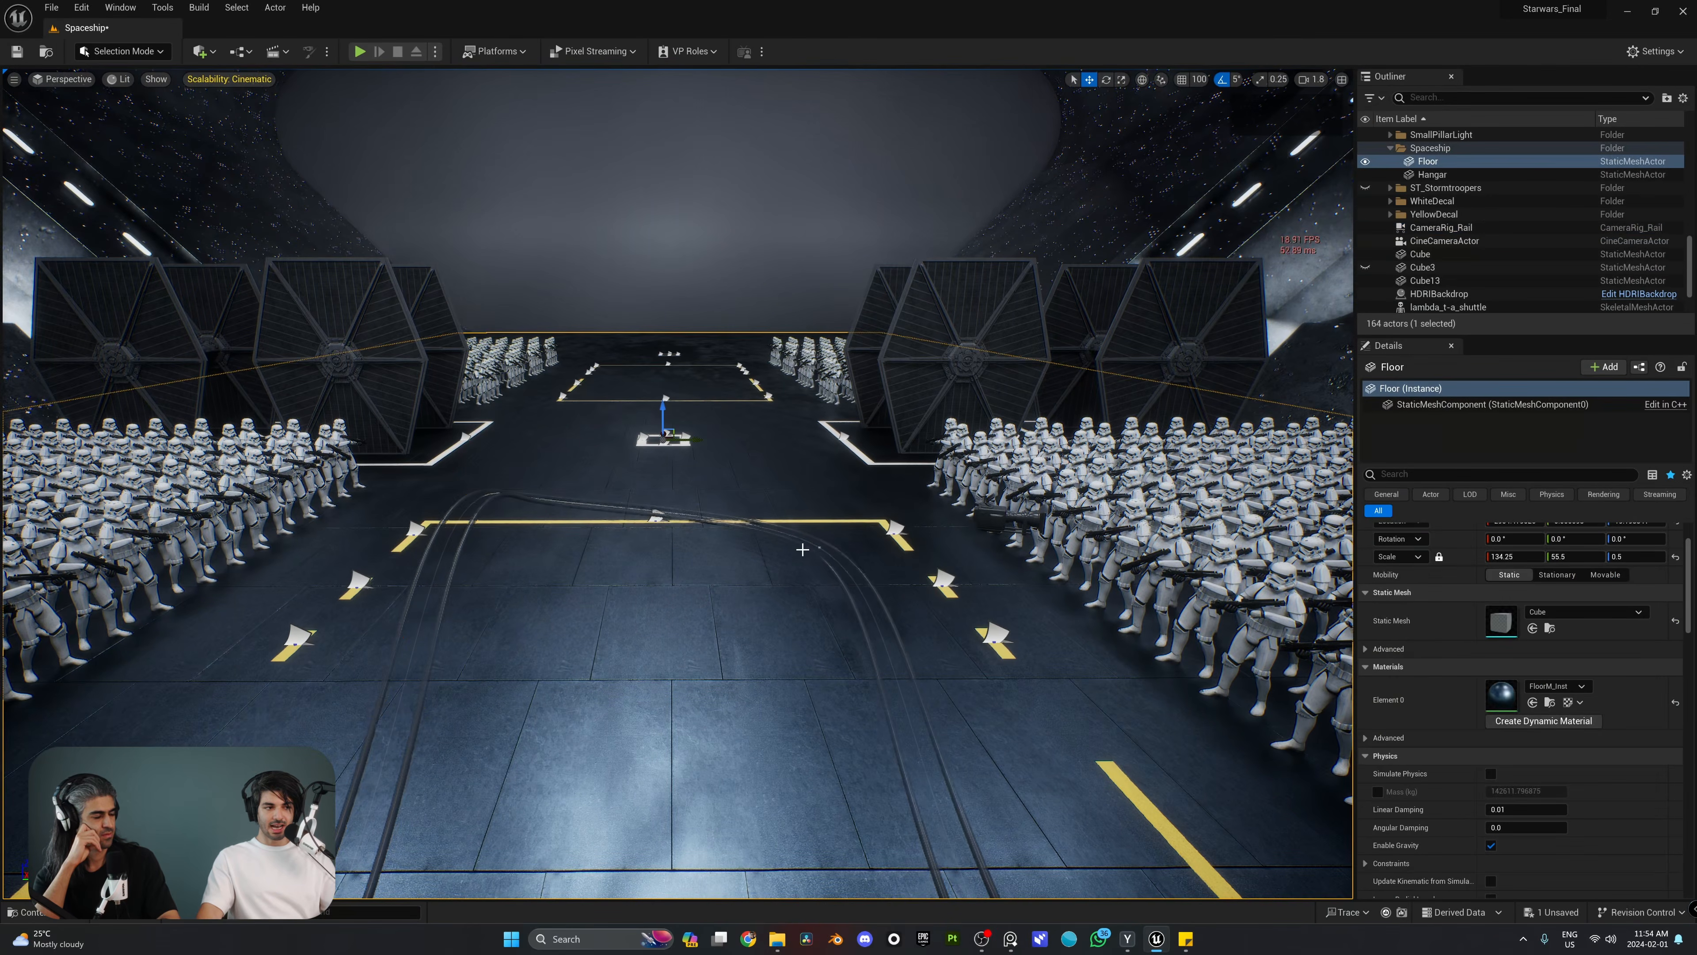
key("a")
right_click_drag(795, 615, 1069, 602)
key("w")
key("s")
right_click_drag(799, 561, 952, 635)
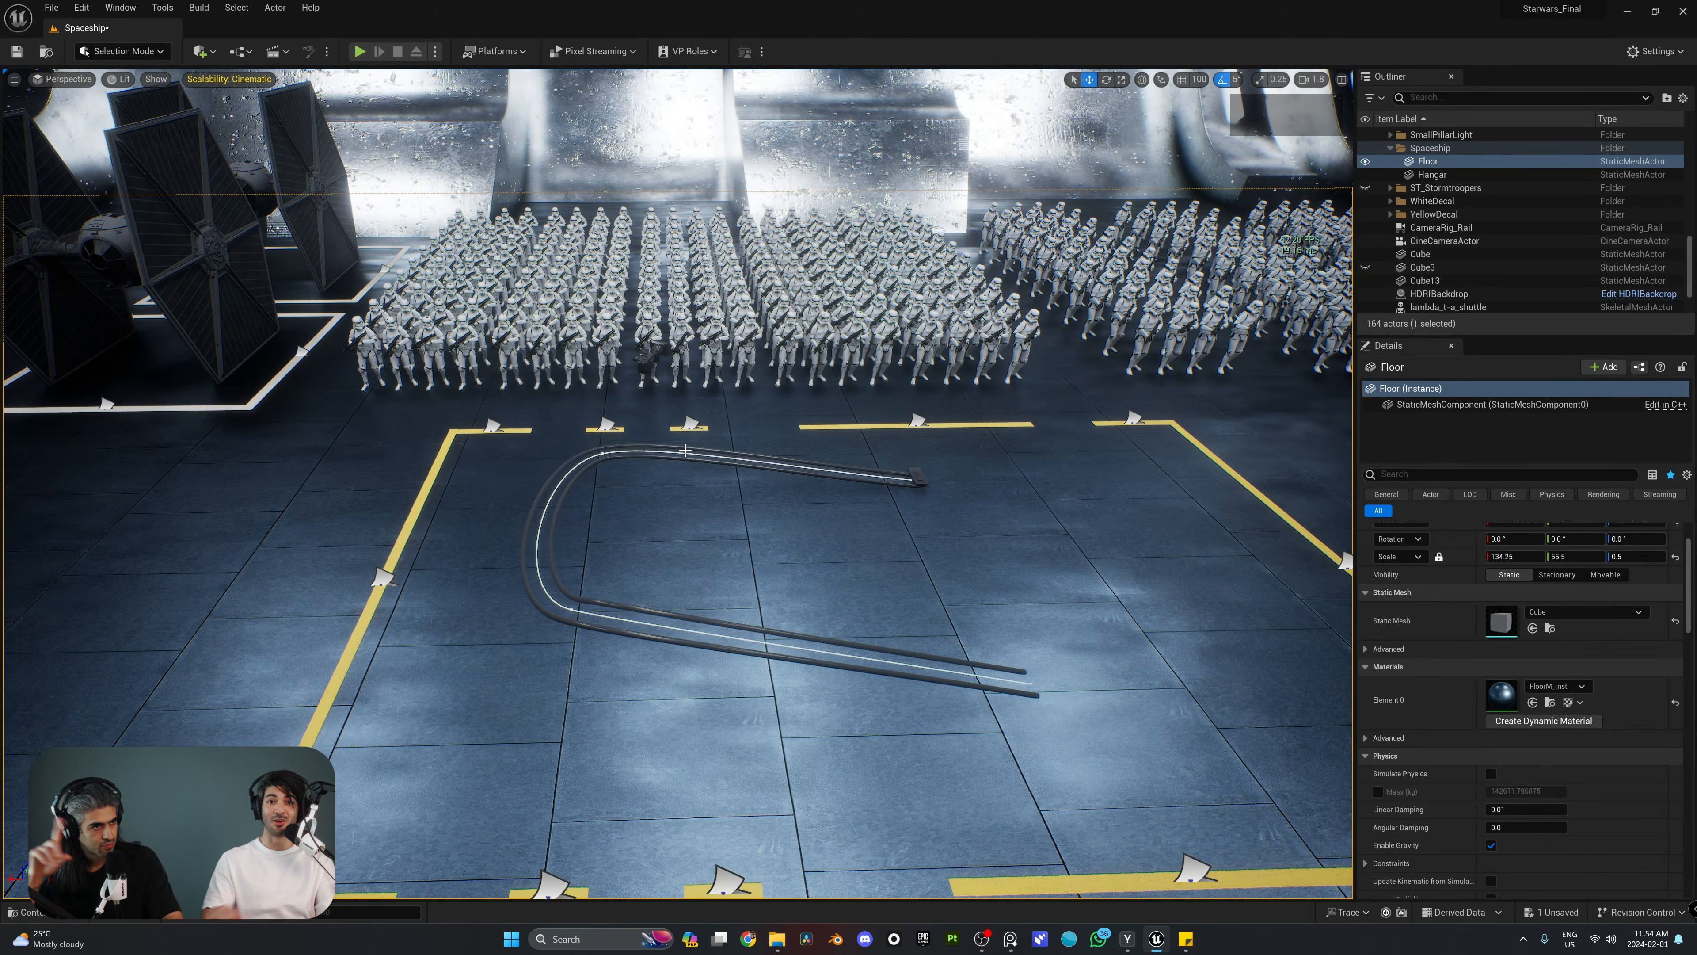
key("w")
key("d")
right_click_drag(712, 430, 517, 440)
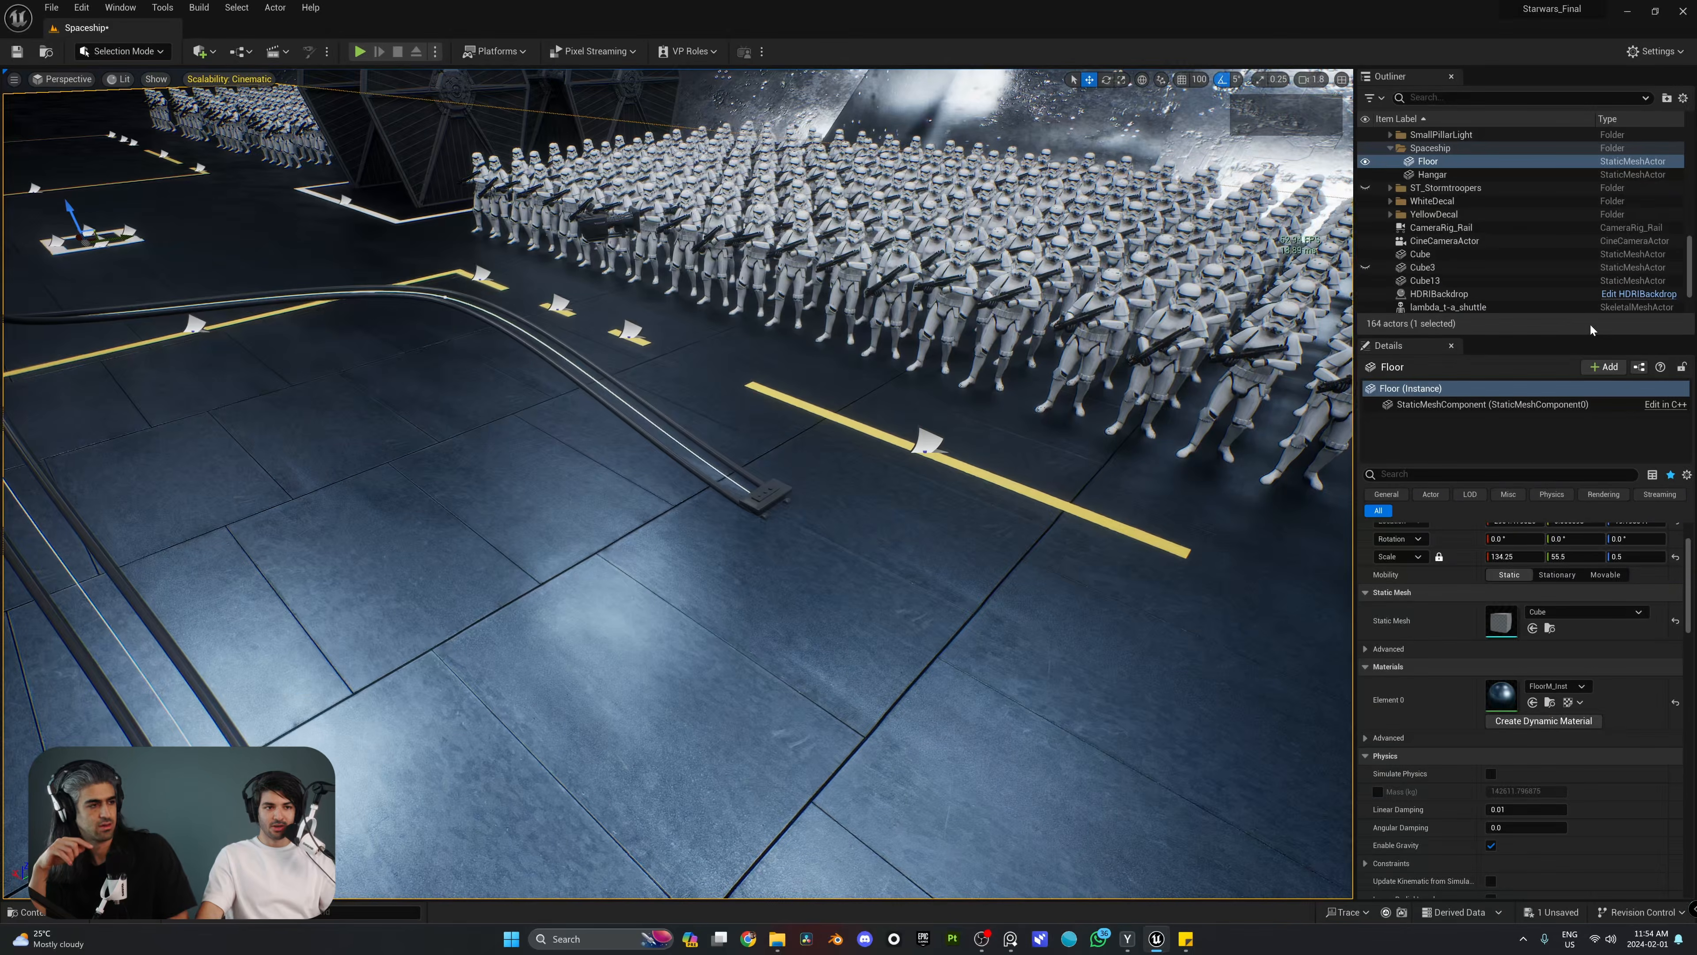
Step: Enlarge the Outliner and collapse the Spaceship, ArmyFront and ArmyMiddle folders
left_click_drag(1551, 339, 1551, 582)
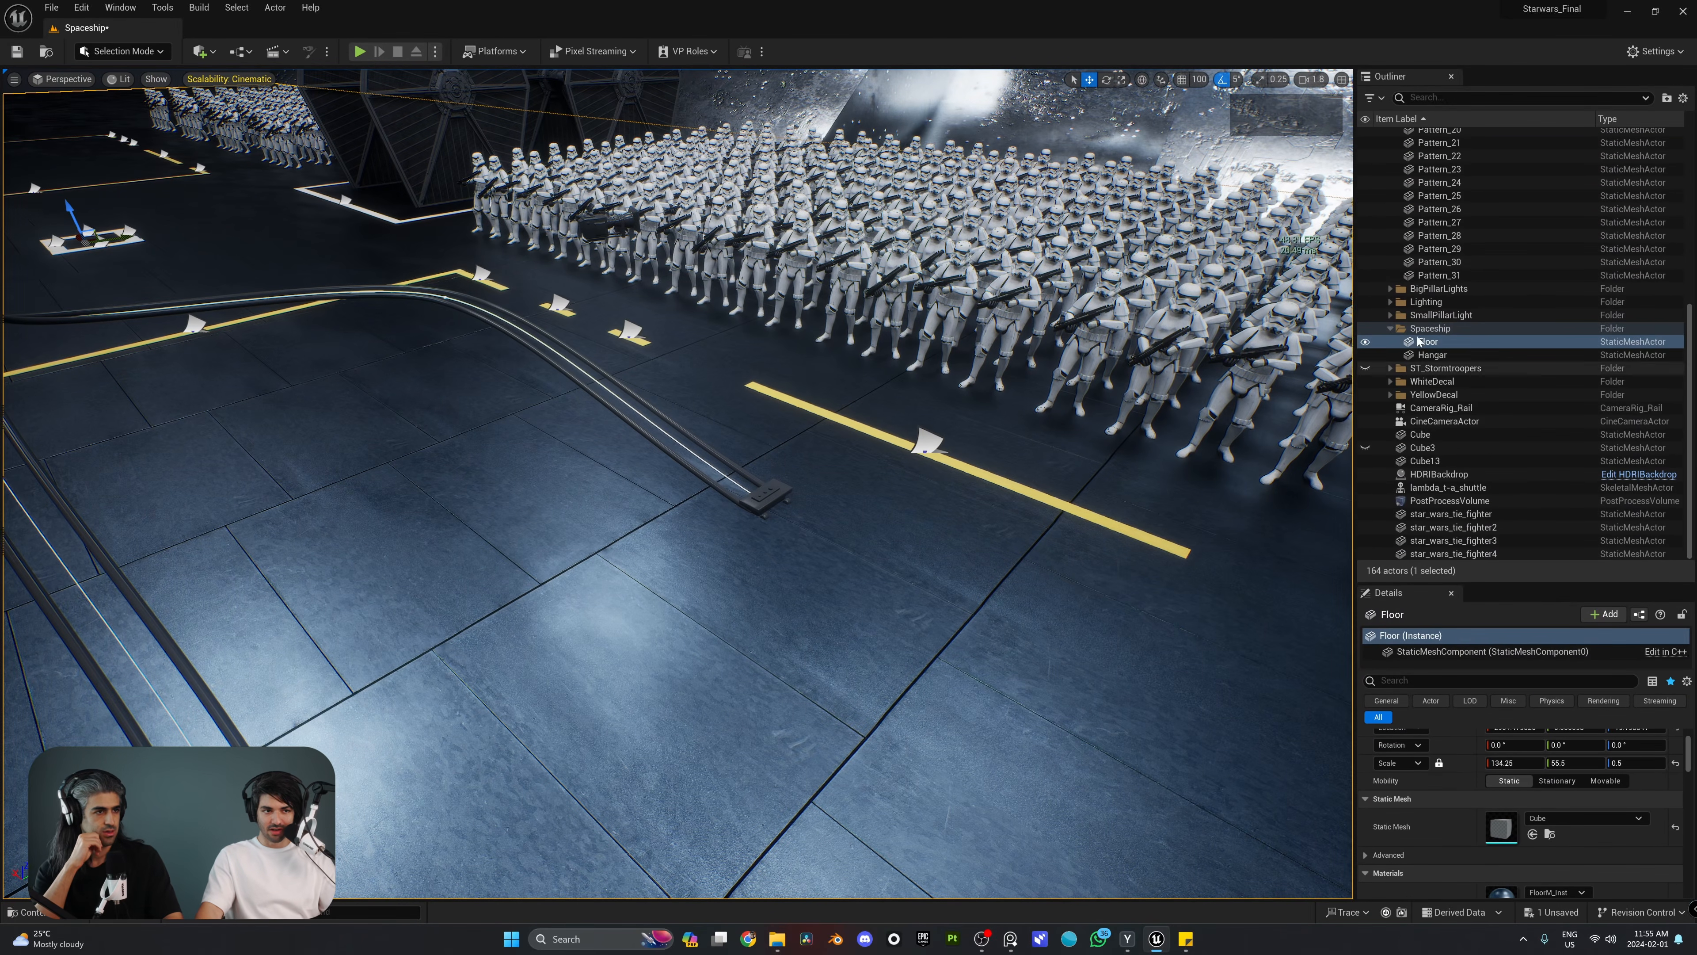
left_click(1391, 333)
scroll(1480, 264, "up", 6)
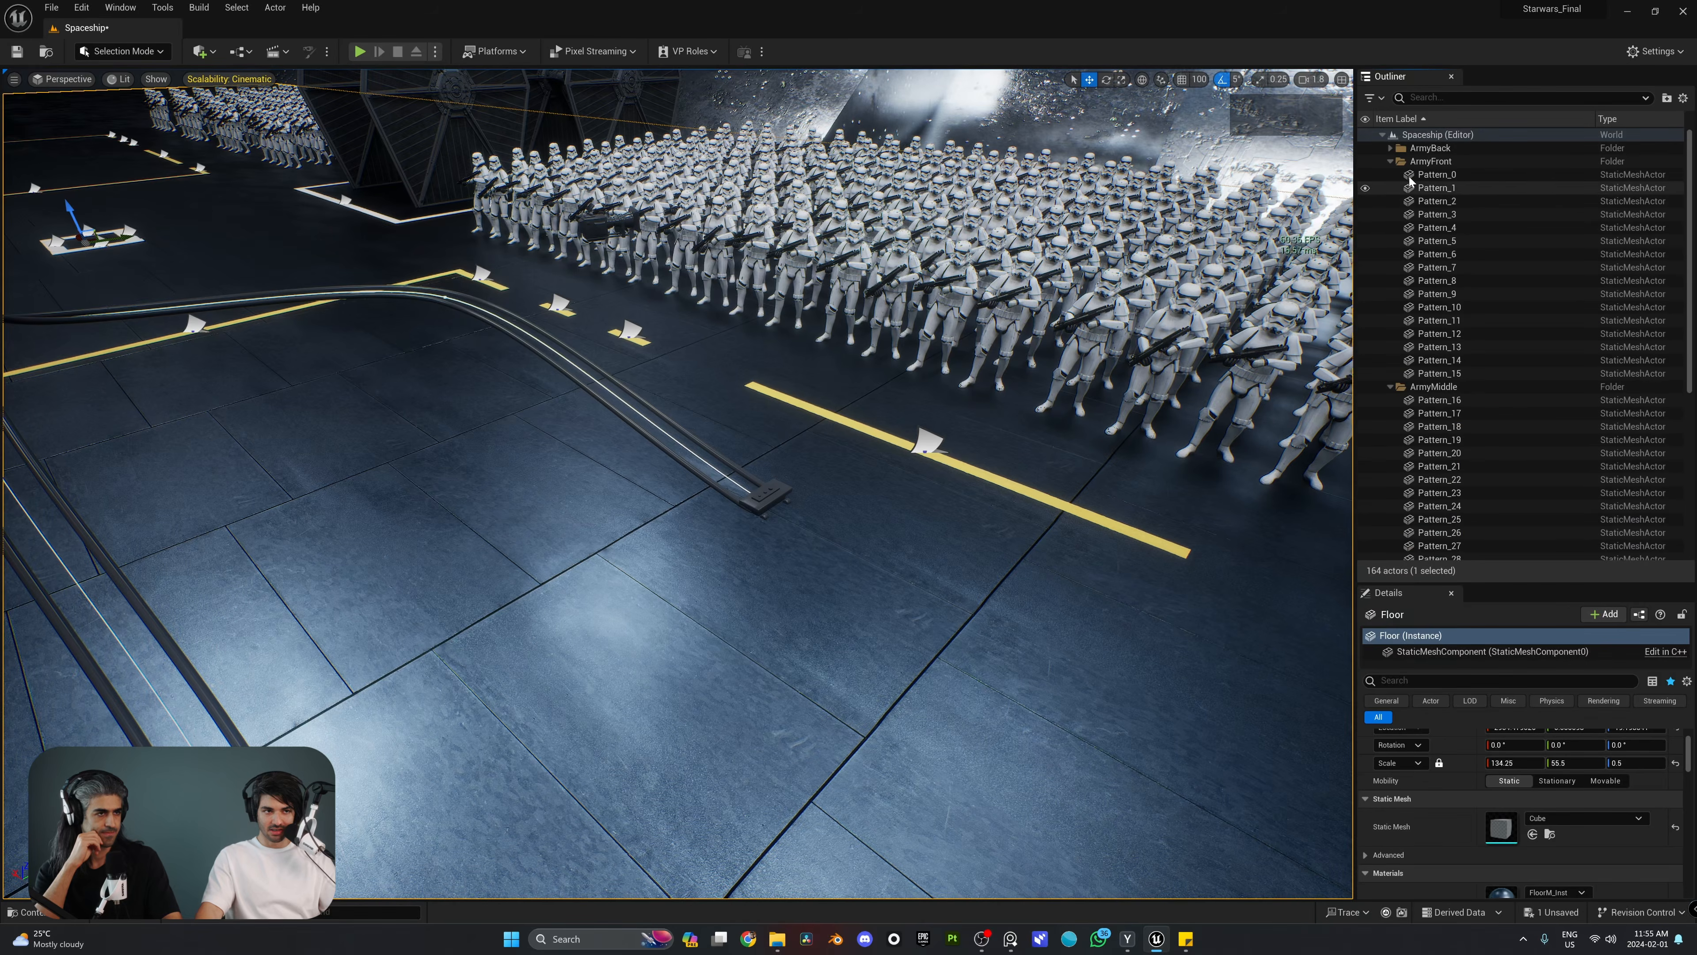
left_click(1392, 163)
left_click(1391, 175)
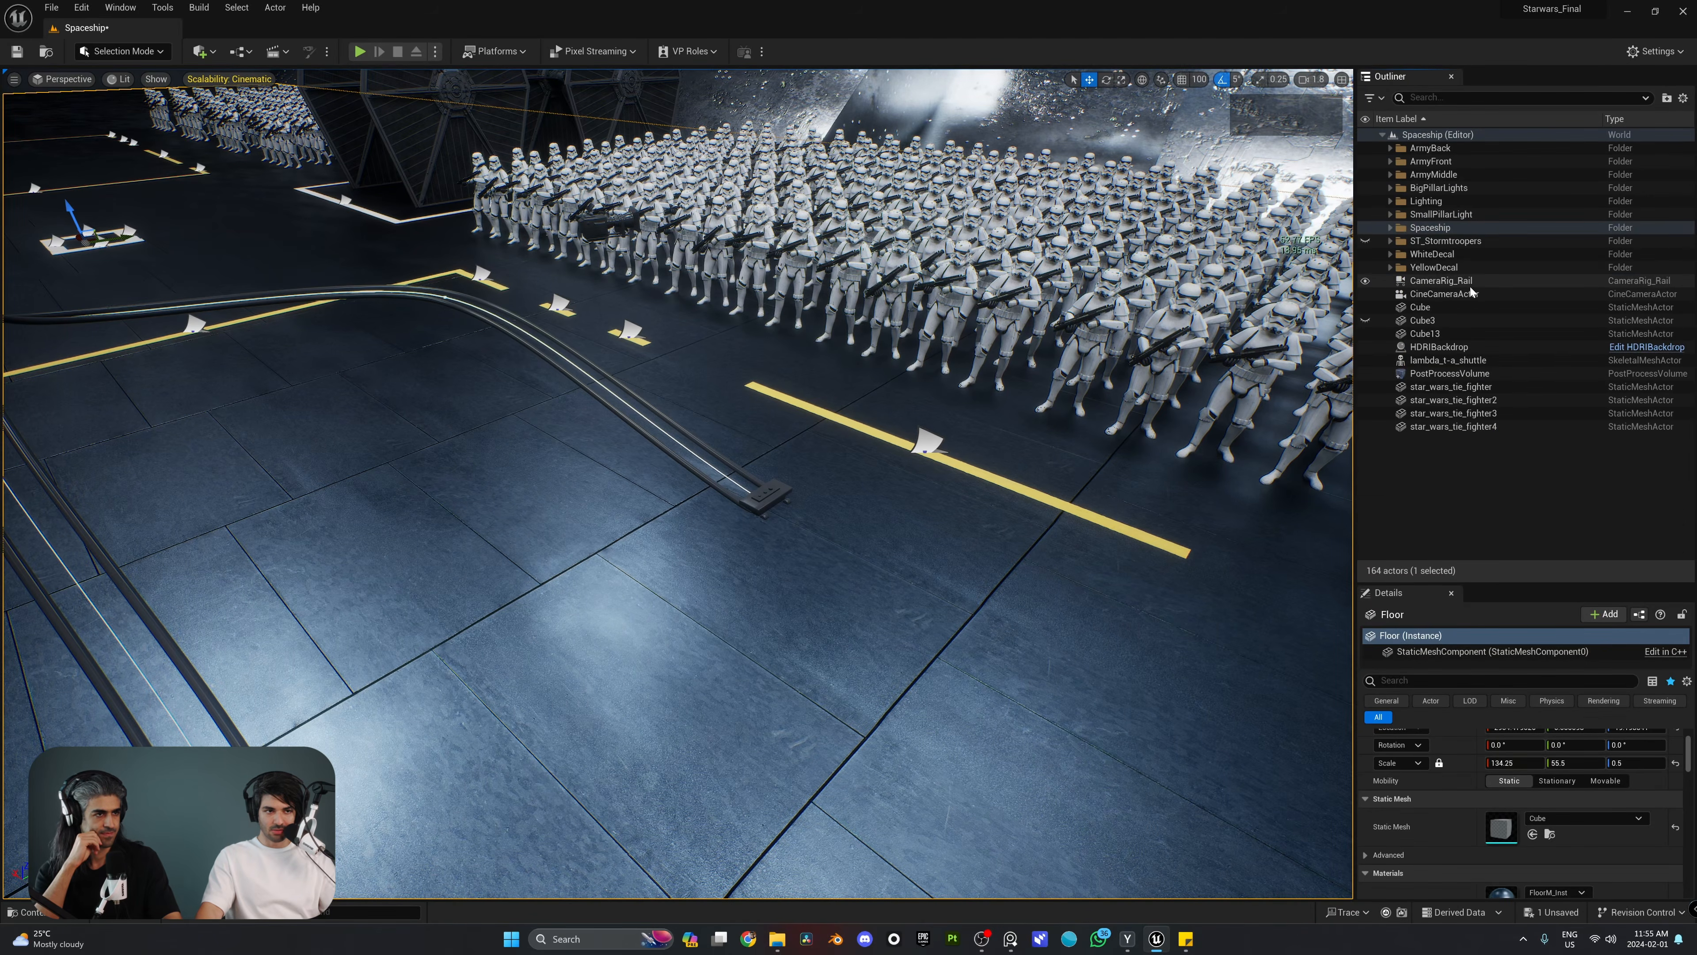
Step: Attach the CineCameraActor to the CameraRig_Rail as its child
left_click(1424, 296)
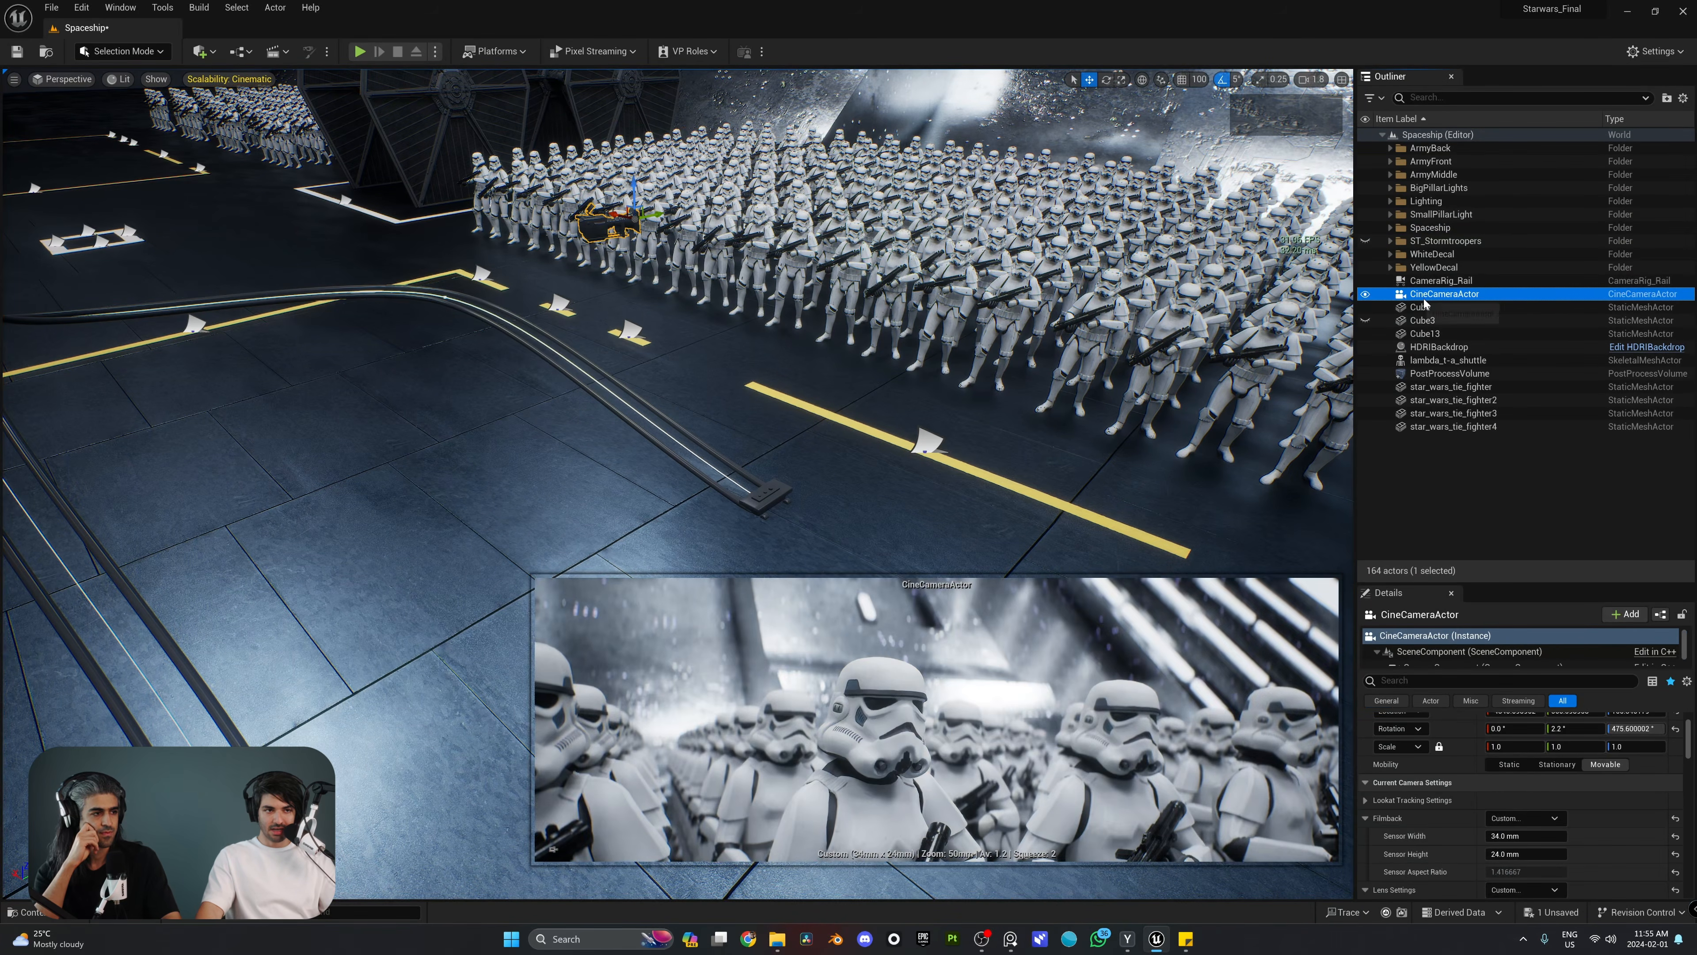
left_click_drag(1448, 298, 1460, 281)
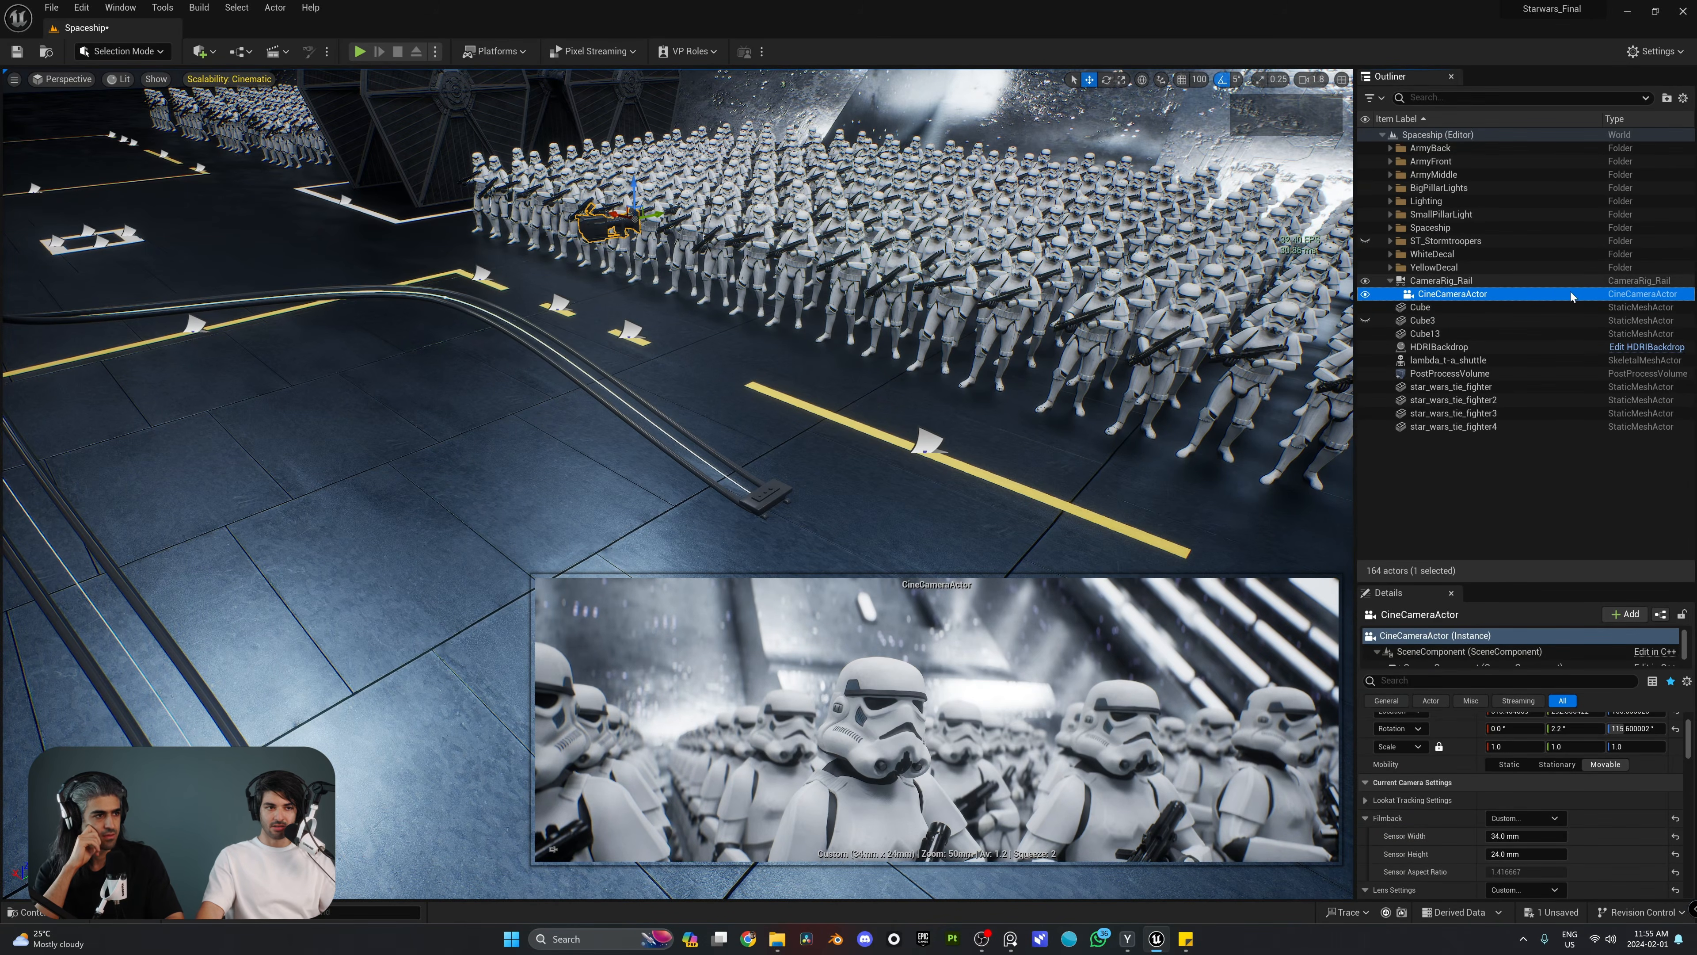
mouse_move(810, 285)
right_mouse_down()
mouse_move(828, 287)
mouse_move(812, 317)
mouse_move(790, 286)
right_mouse_up()
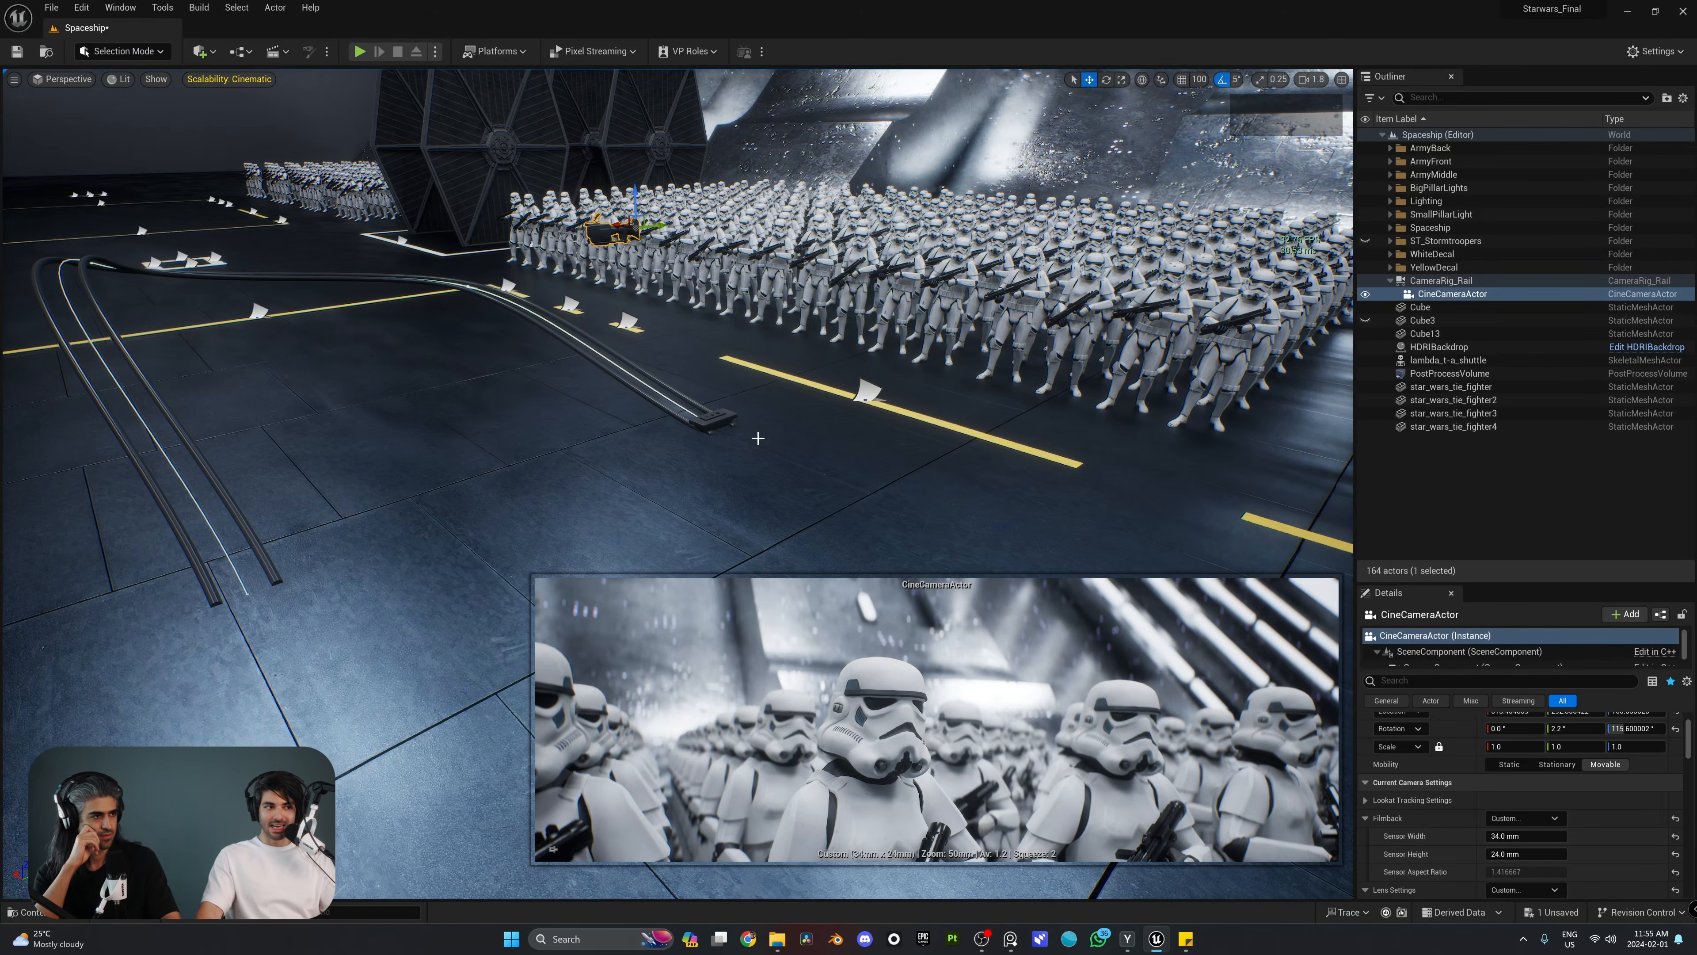
Step: Reset the CineCameraActor's location and rotation to zero to snap it onto the rail's mount
scroll(1503, 800, "up", 3)
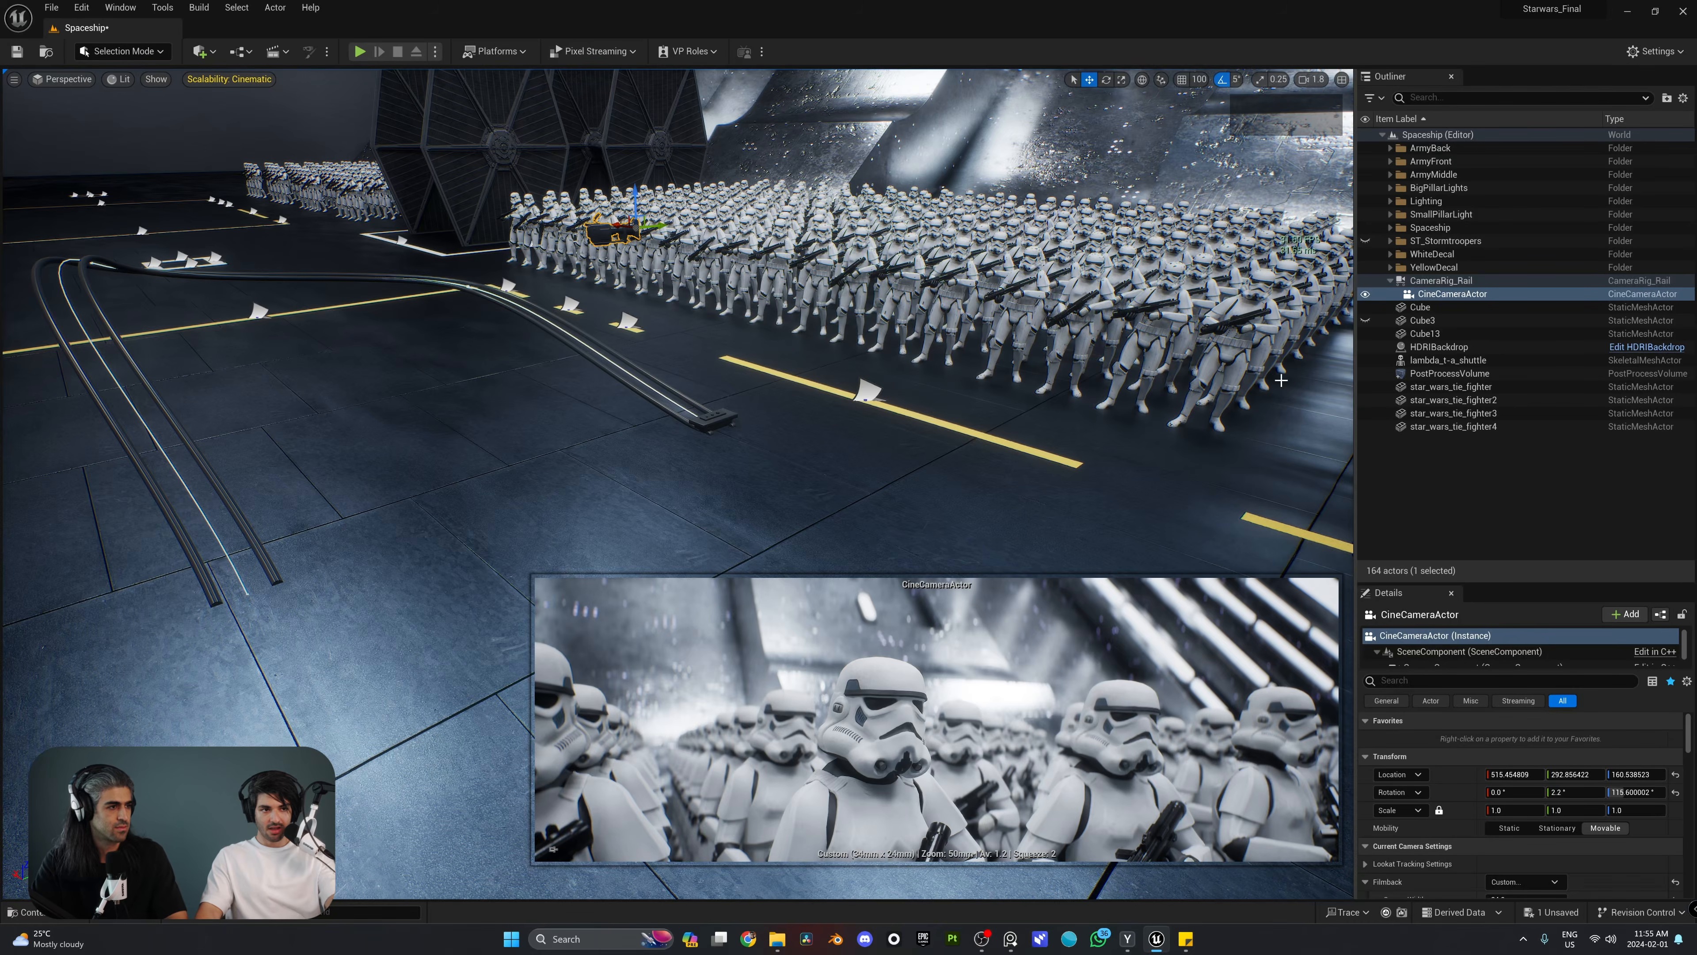
left_click(1441, 298)
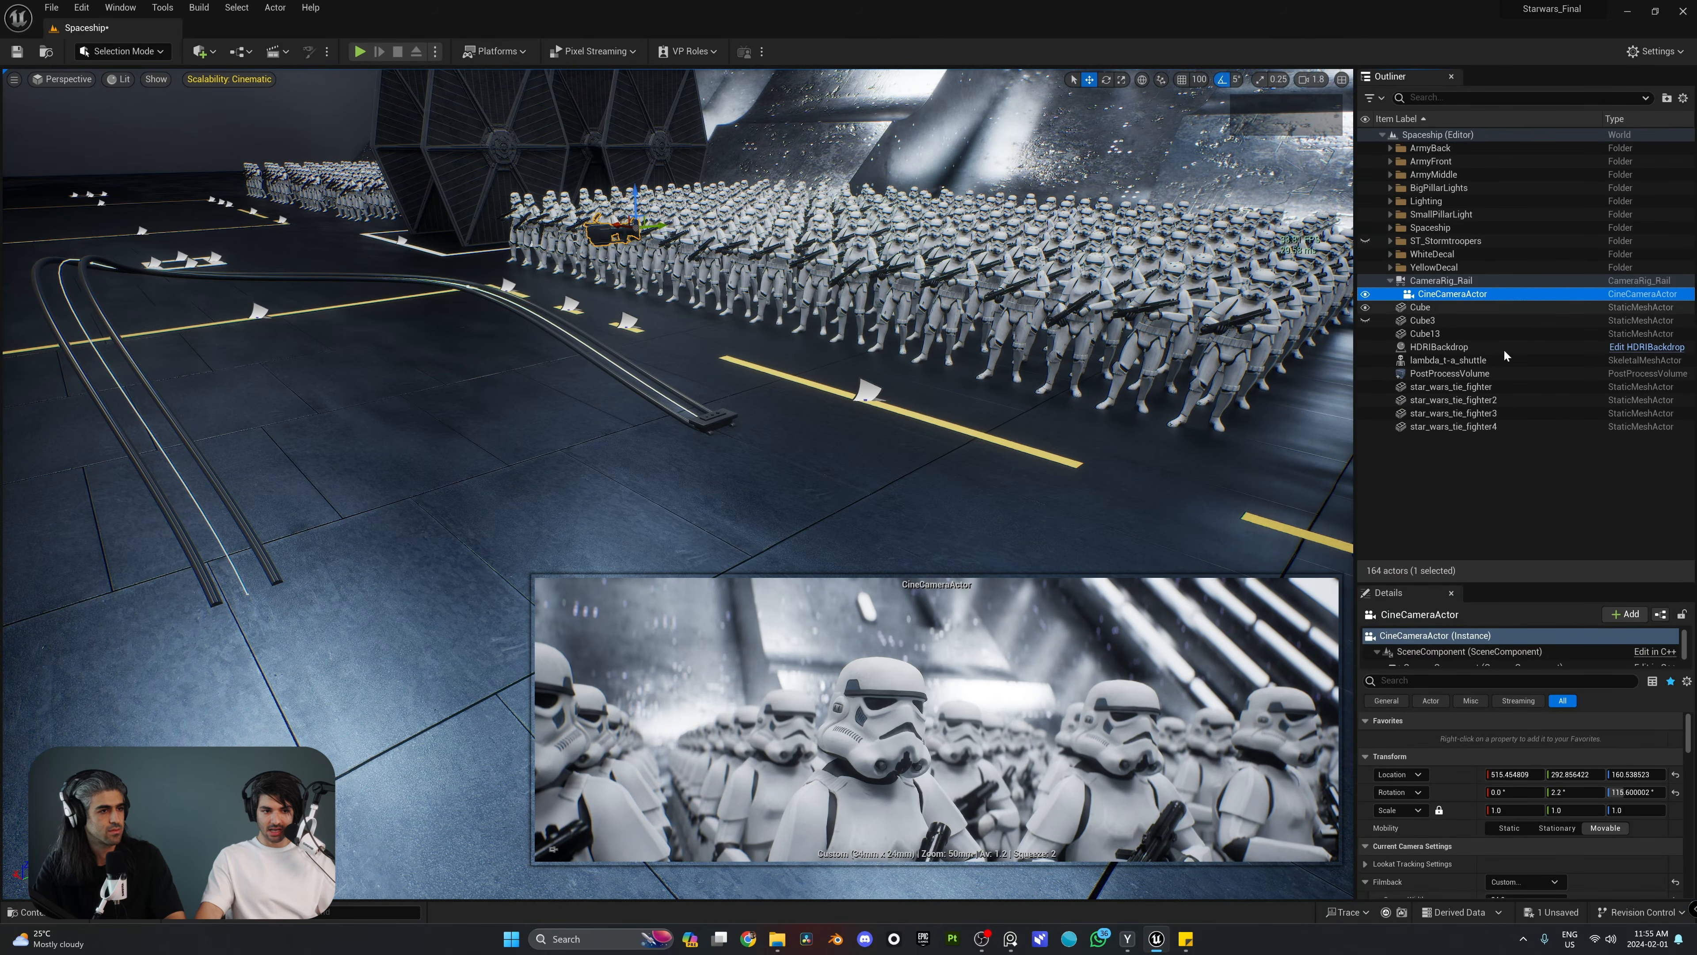
left_click(1675, 774)
left_click(1676, 793)
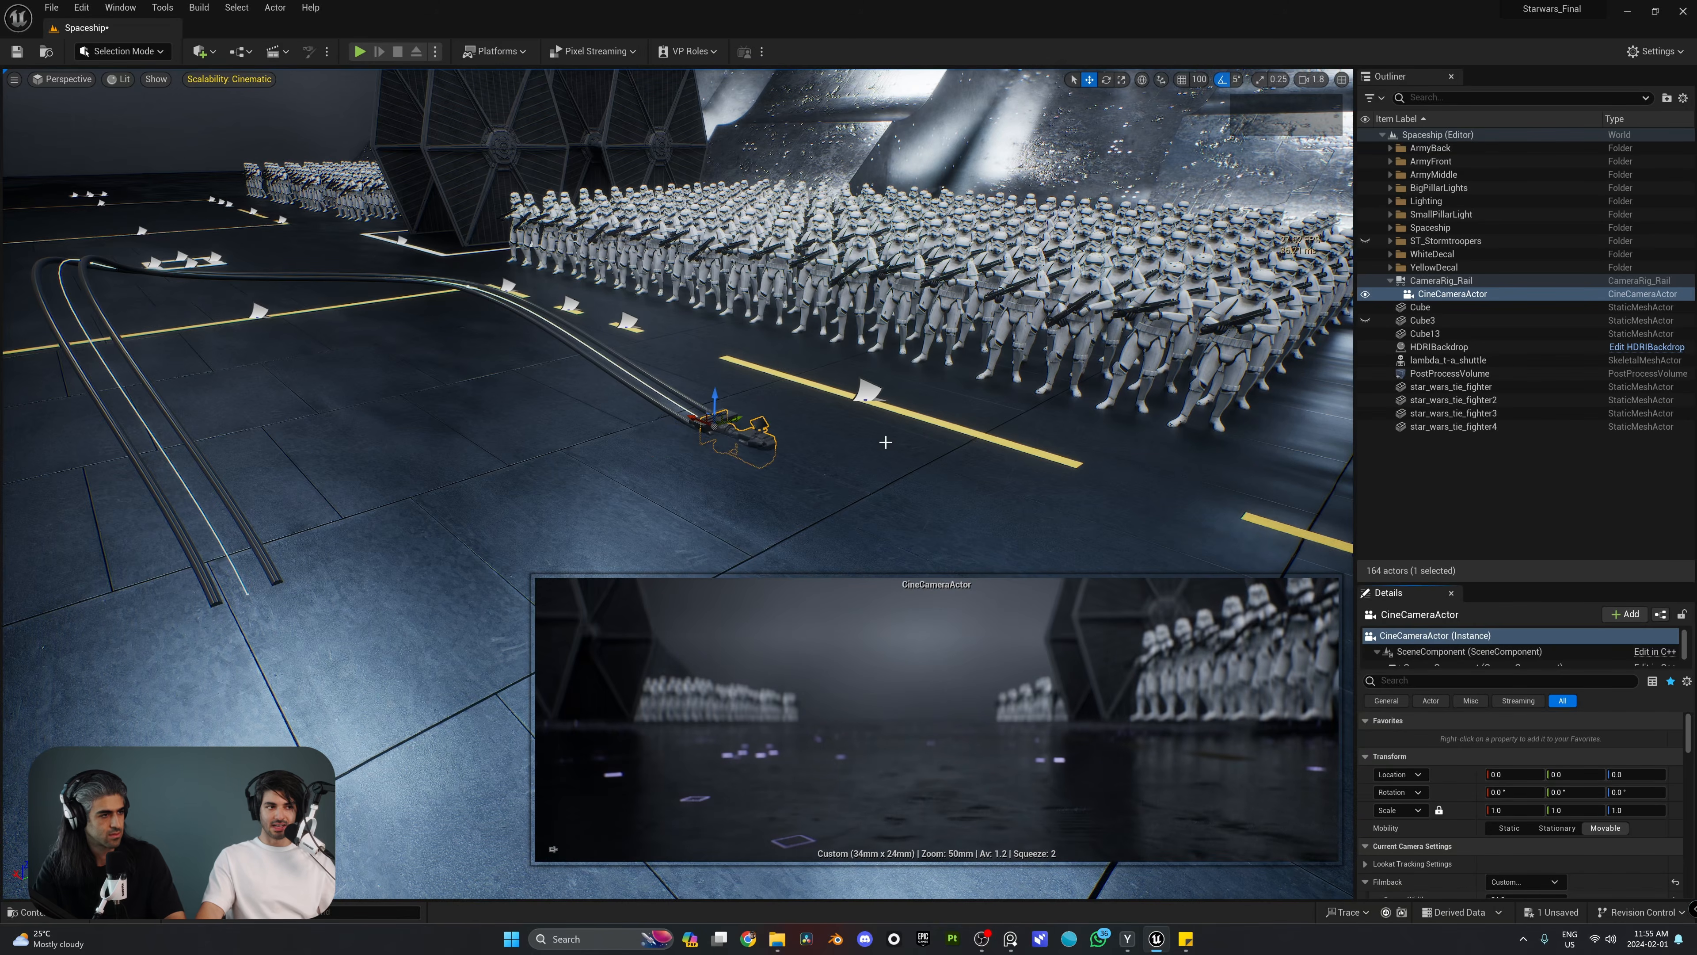
Step: Raise the camera about 114 units above the rail mount and rotate it 90° about the vertical axis to face the stormtroopers
right_click_drag(886, 440, 1029, 458)
key("e")
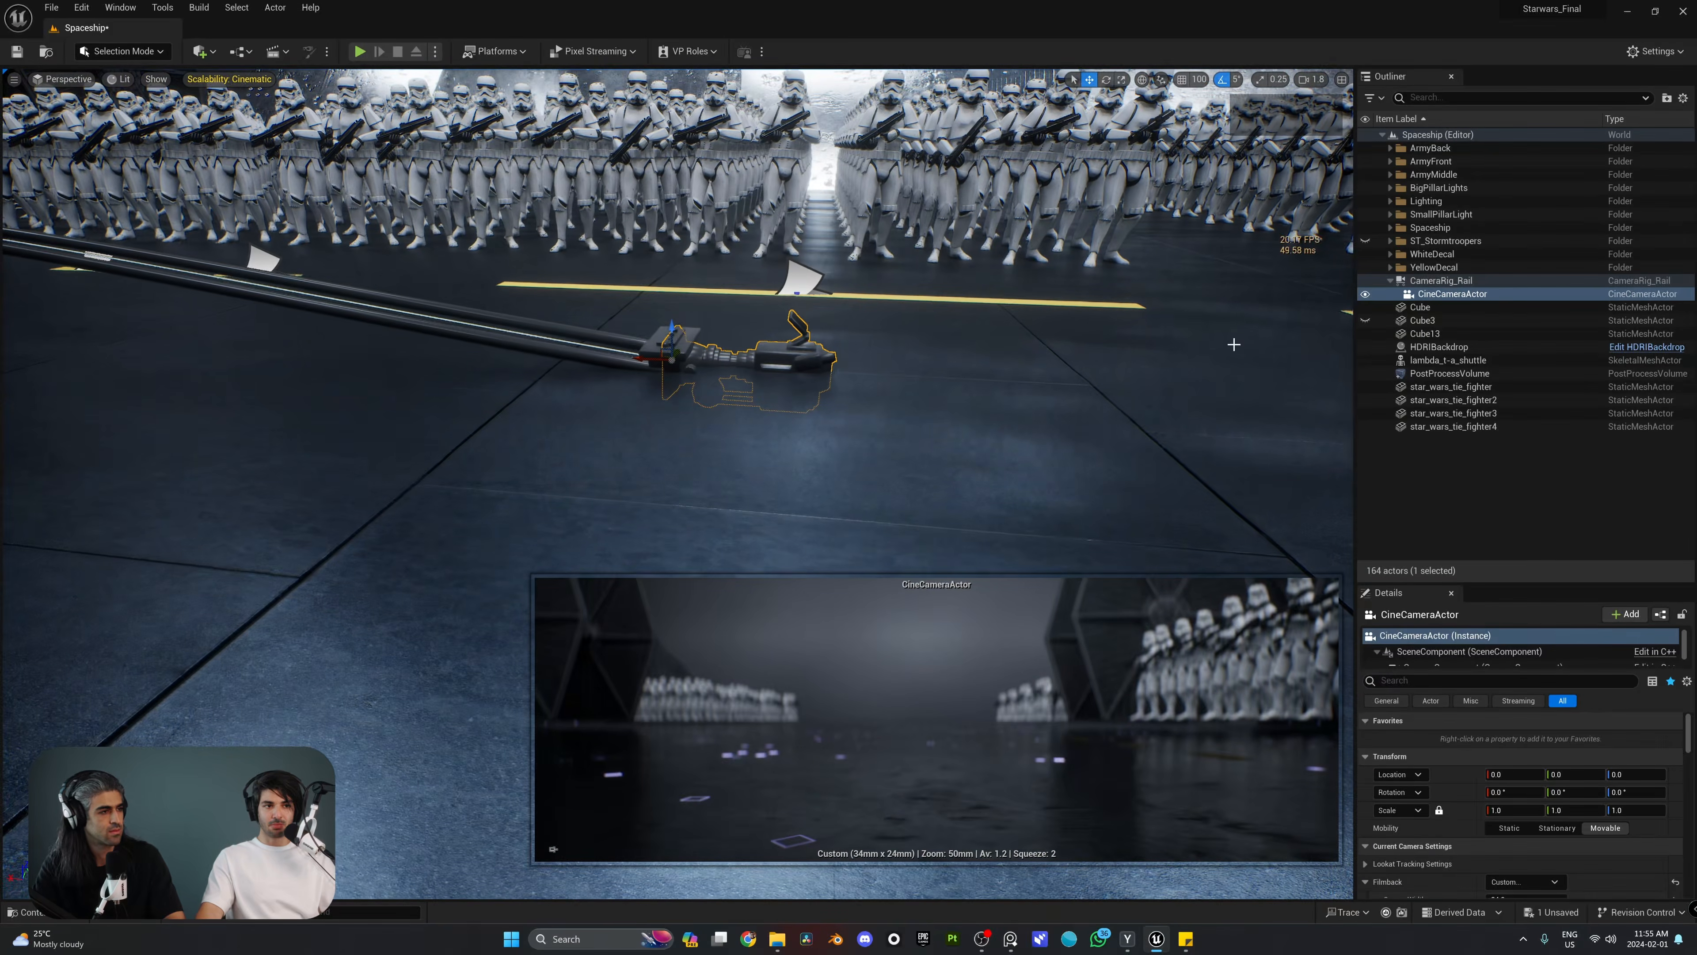
right_click_drag(818, 394, 795, 411)
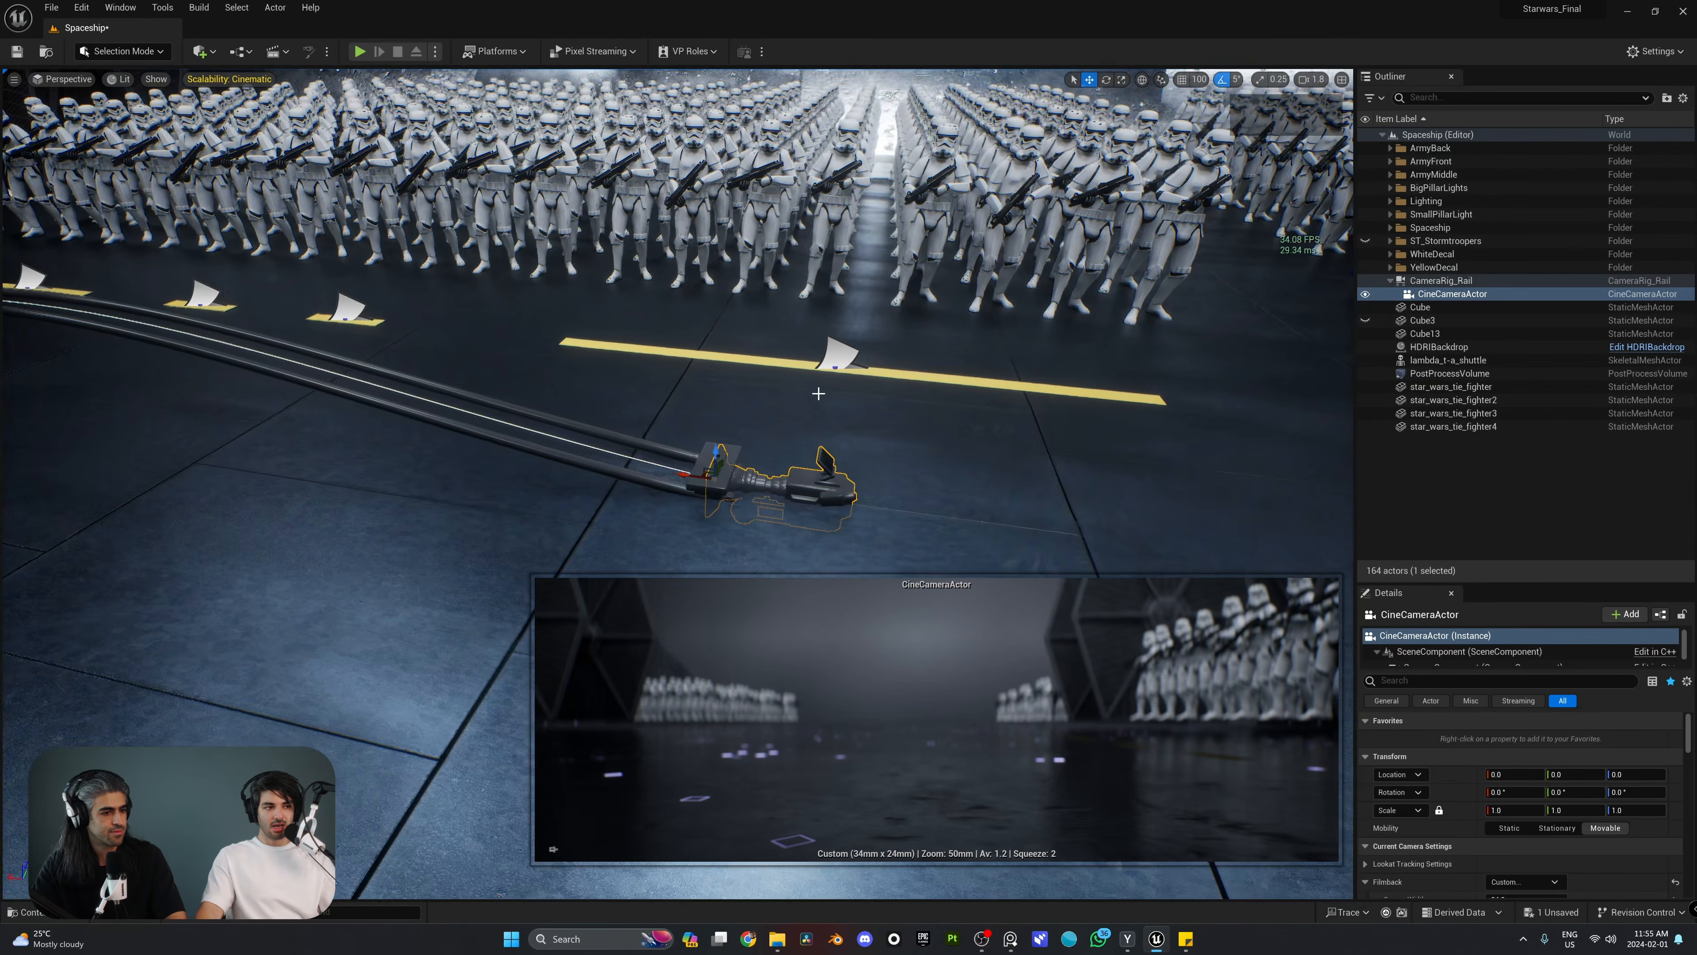
left_click_drag(714, 452, 703, 266)
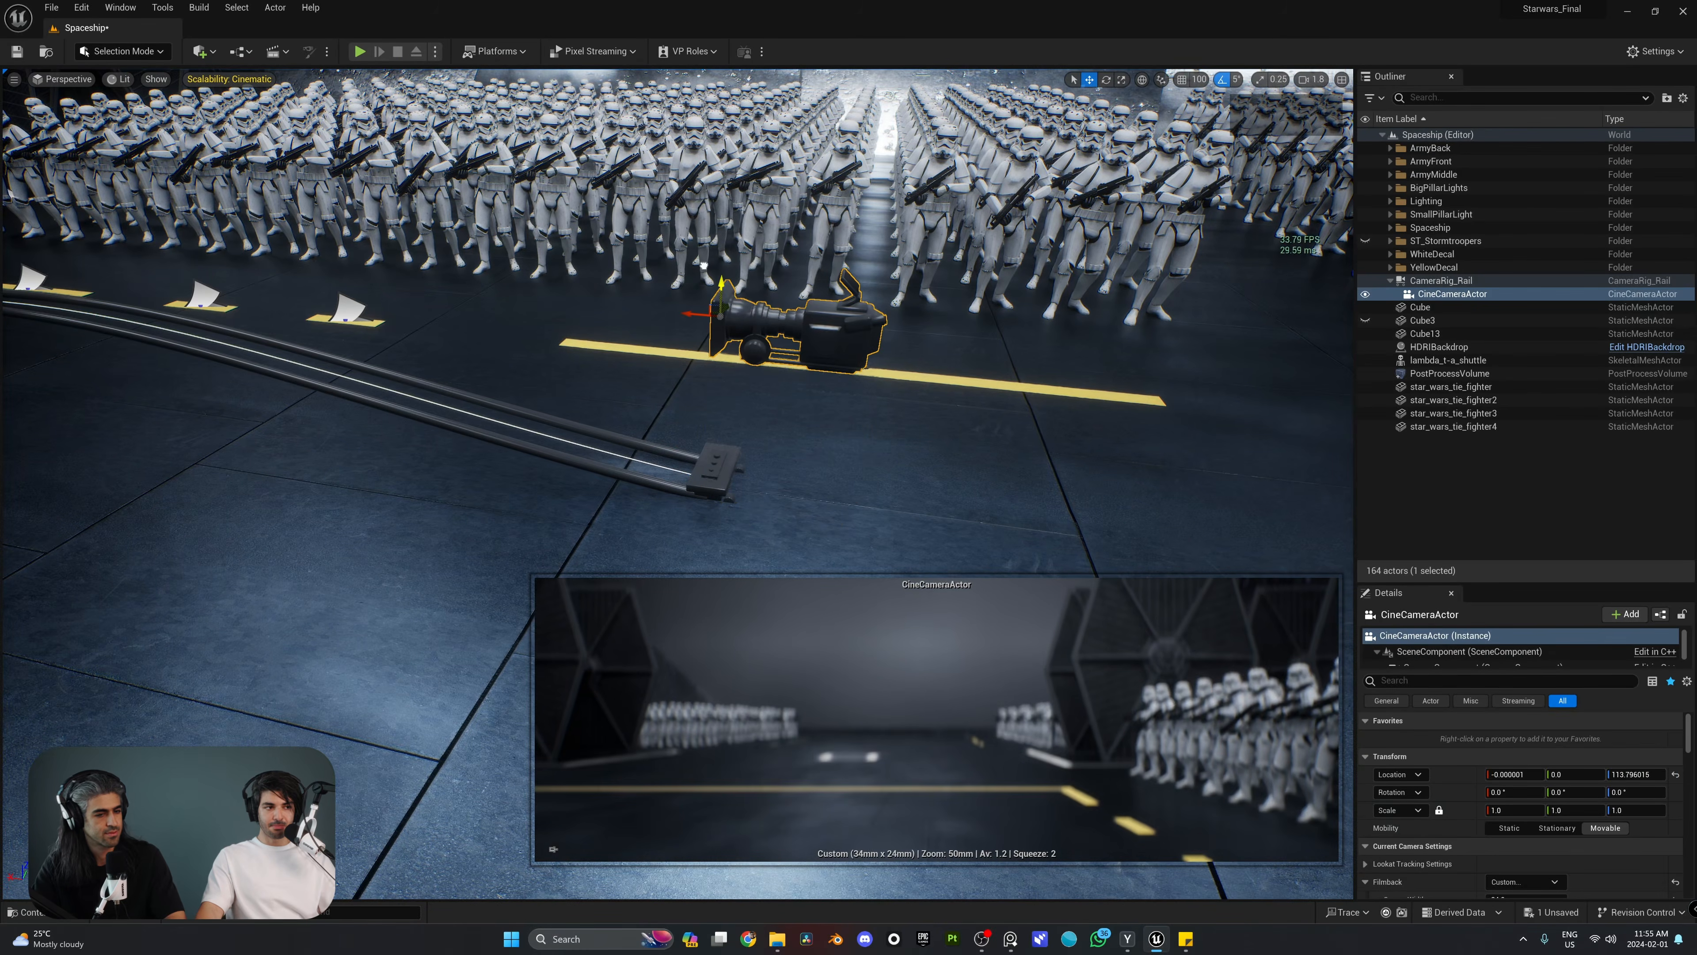
left_click_drag(738, 333, 715, 304)
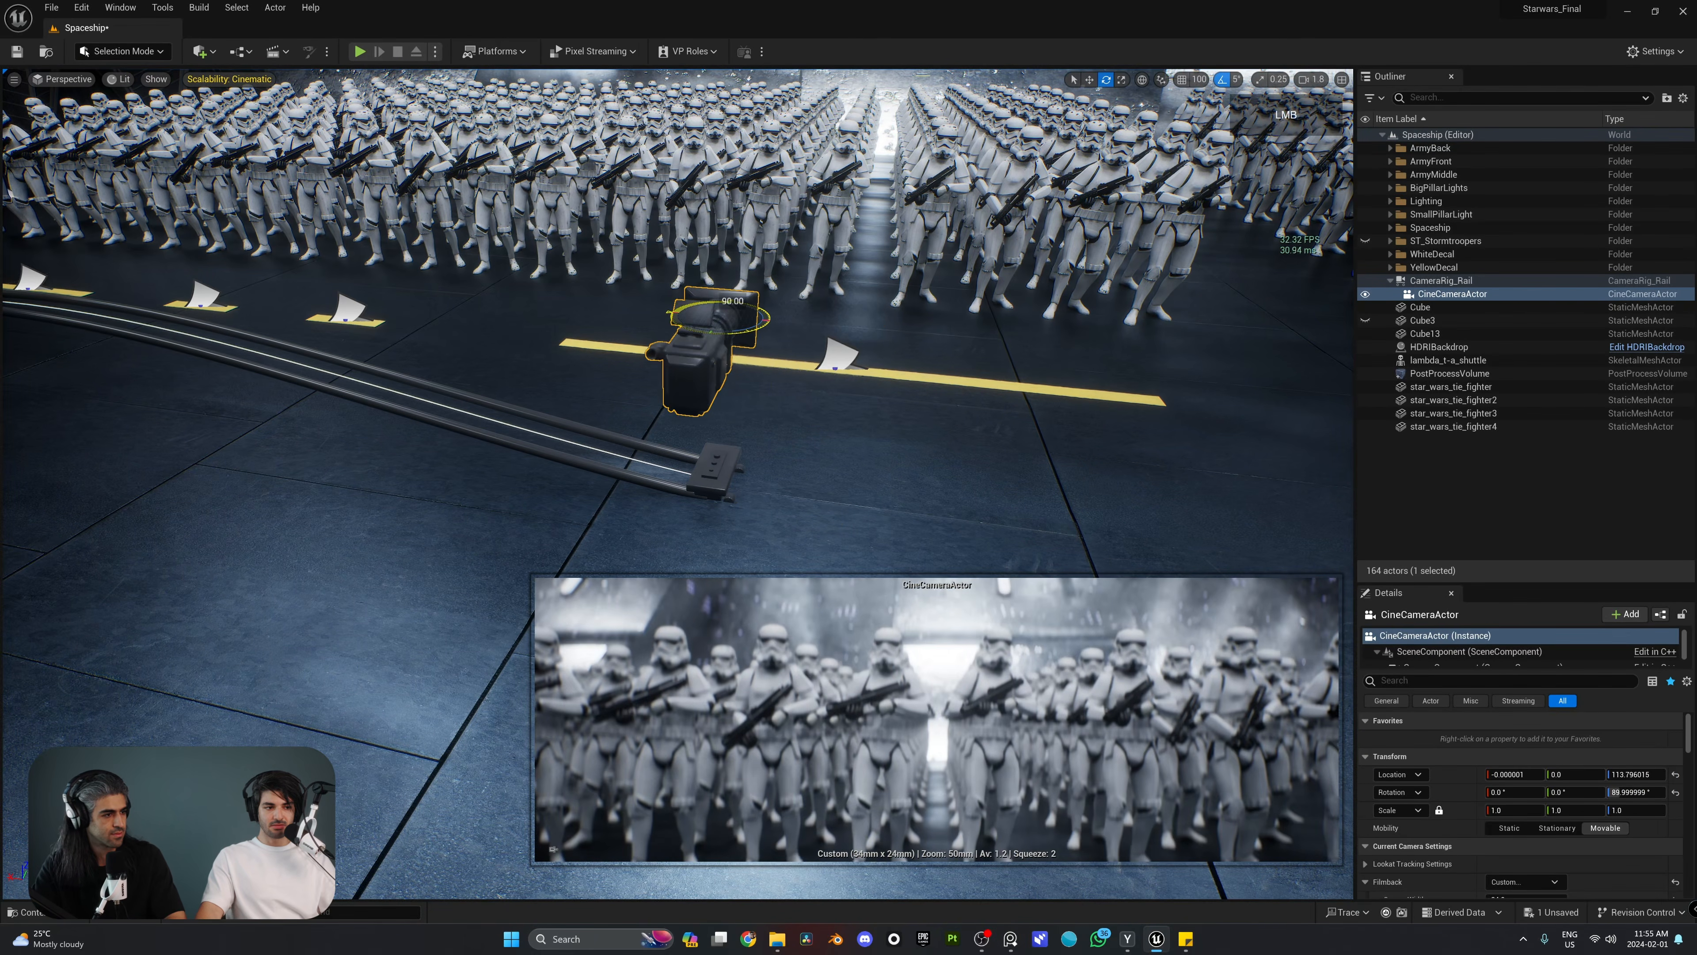
Step: Preview the camera's travel by scrubbing the CameraRig_Rail's Current Position on Rail from 0.0 to 1.0 and back to 0.0
right_click_drag(703, 274, 584, 319)
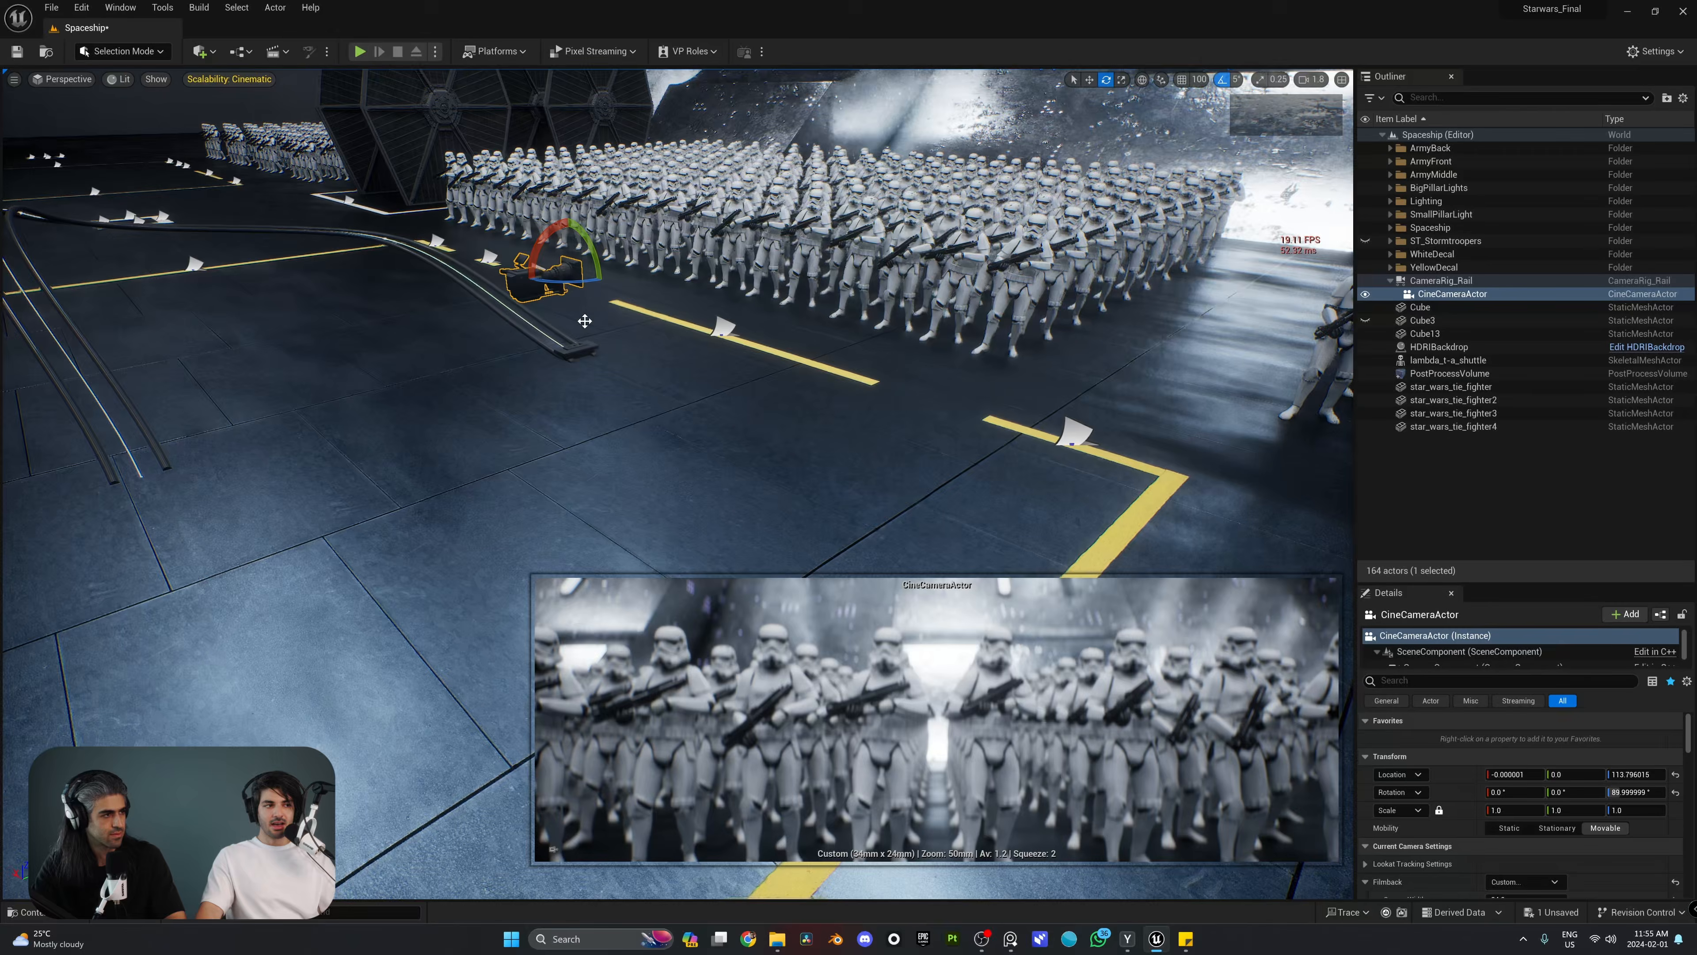
left_click(585, 349)
key("w")
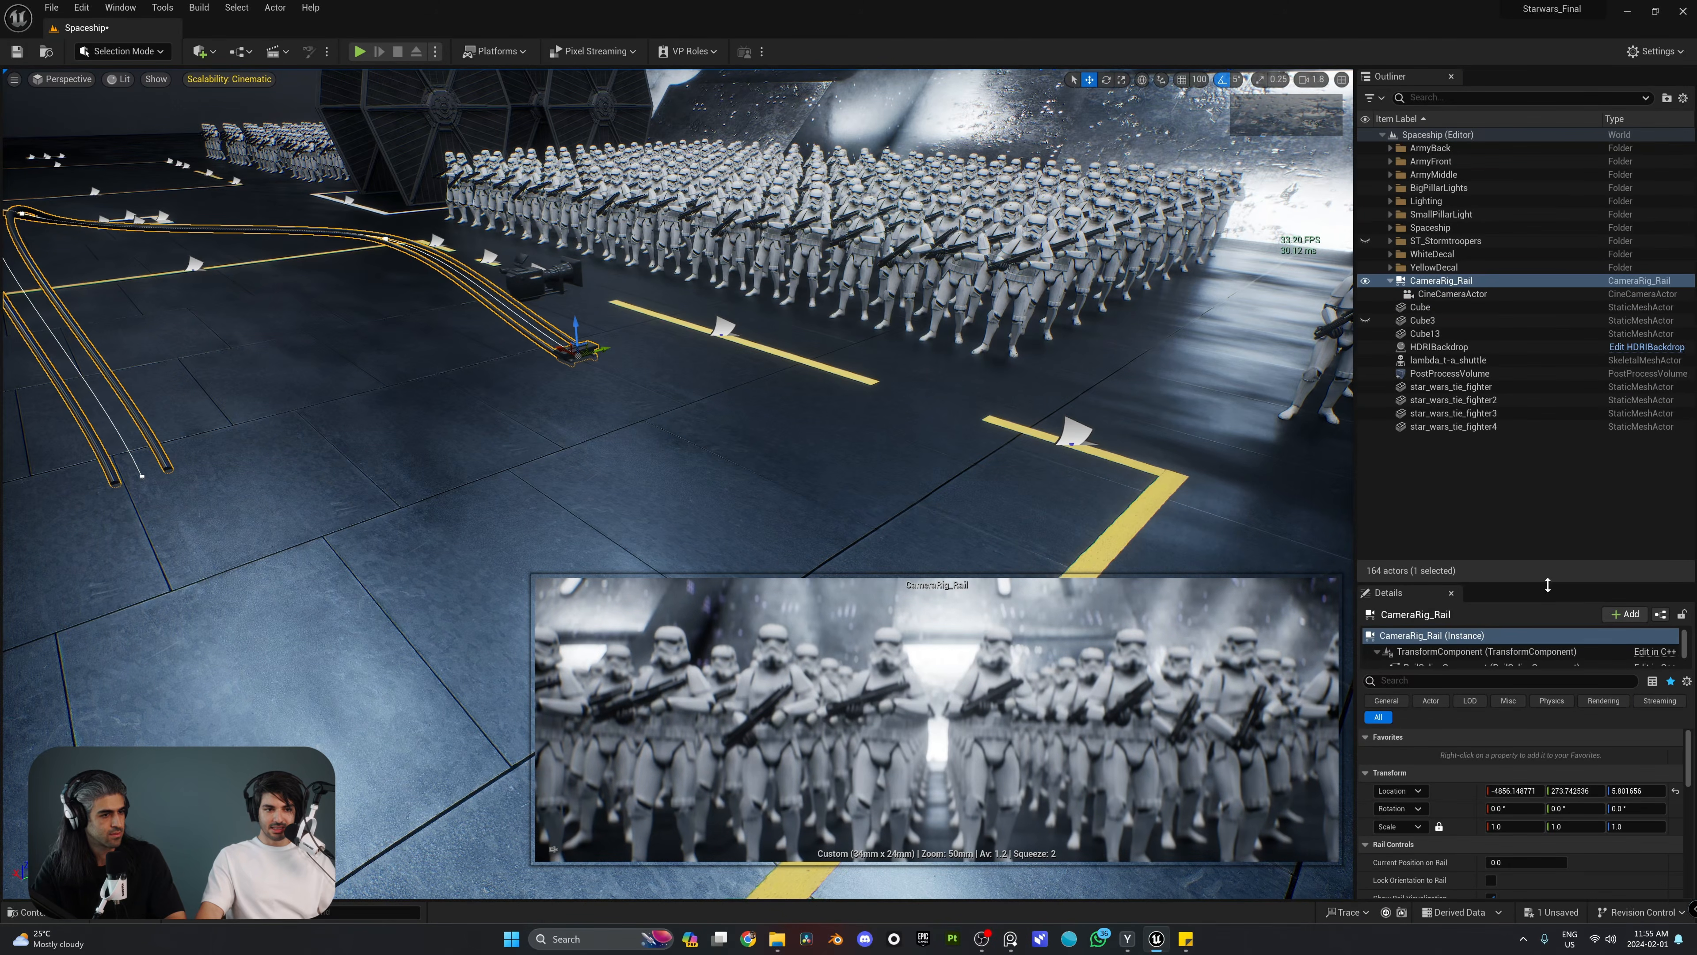
left_click_drag(1554, 584, 1554, 356)
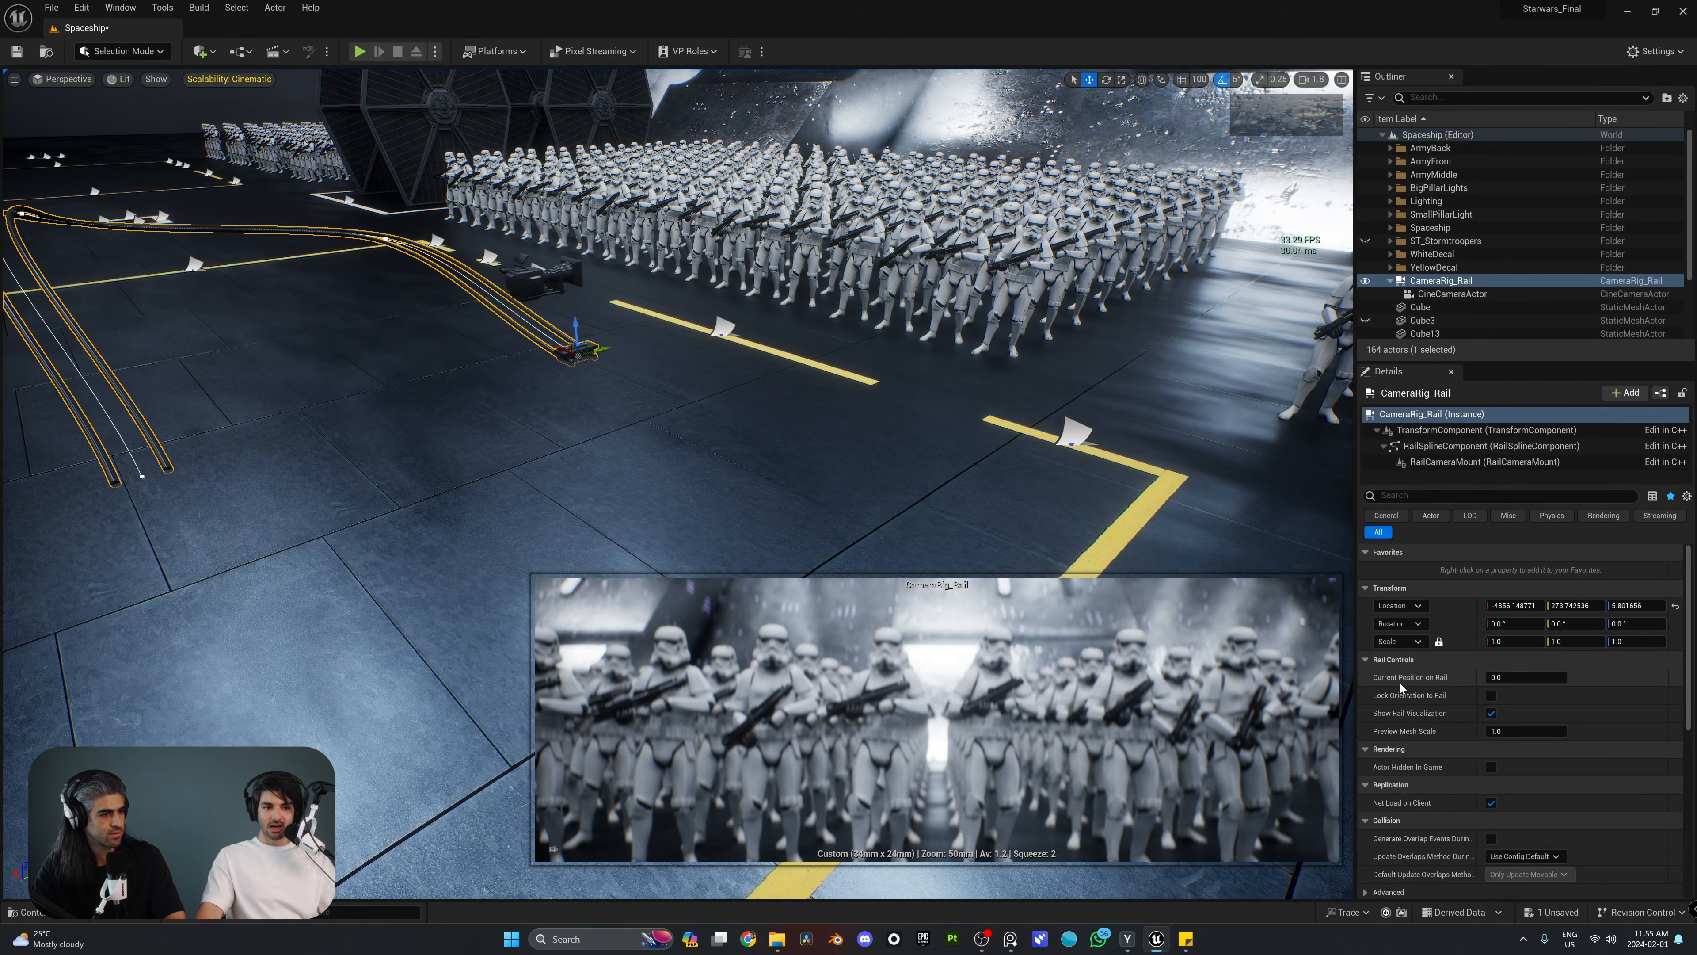
right_click_drag(1003, 415, 952, 434)
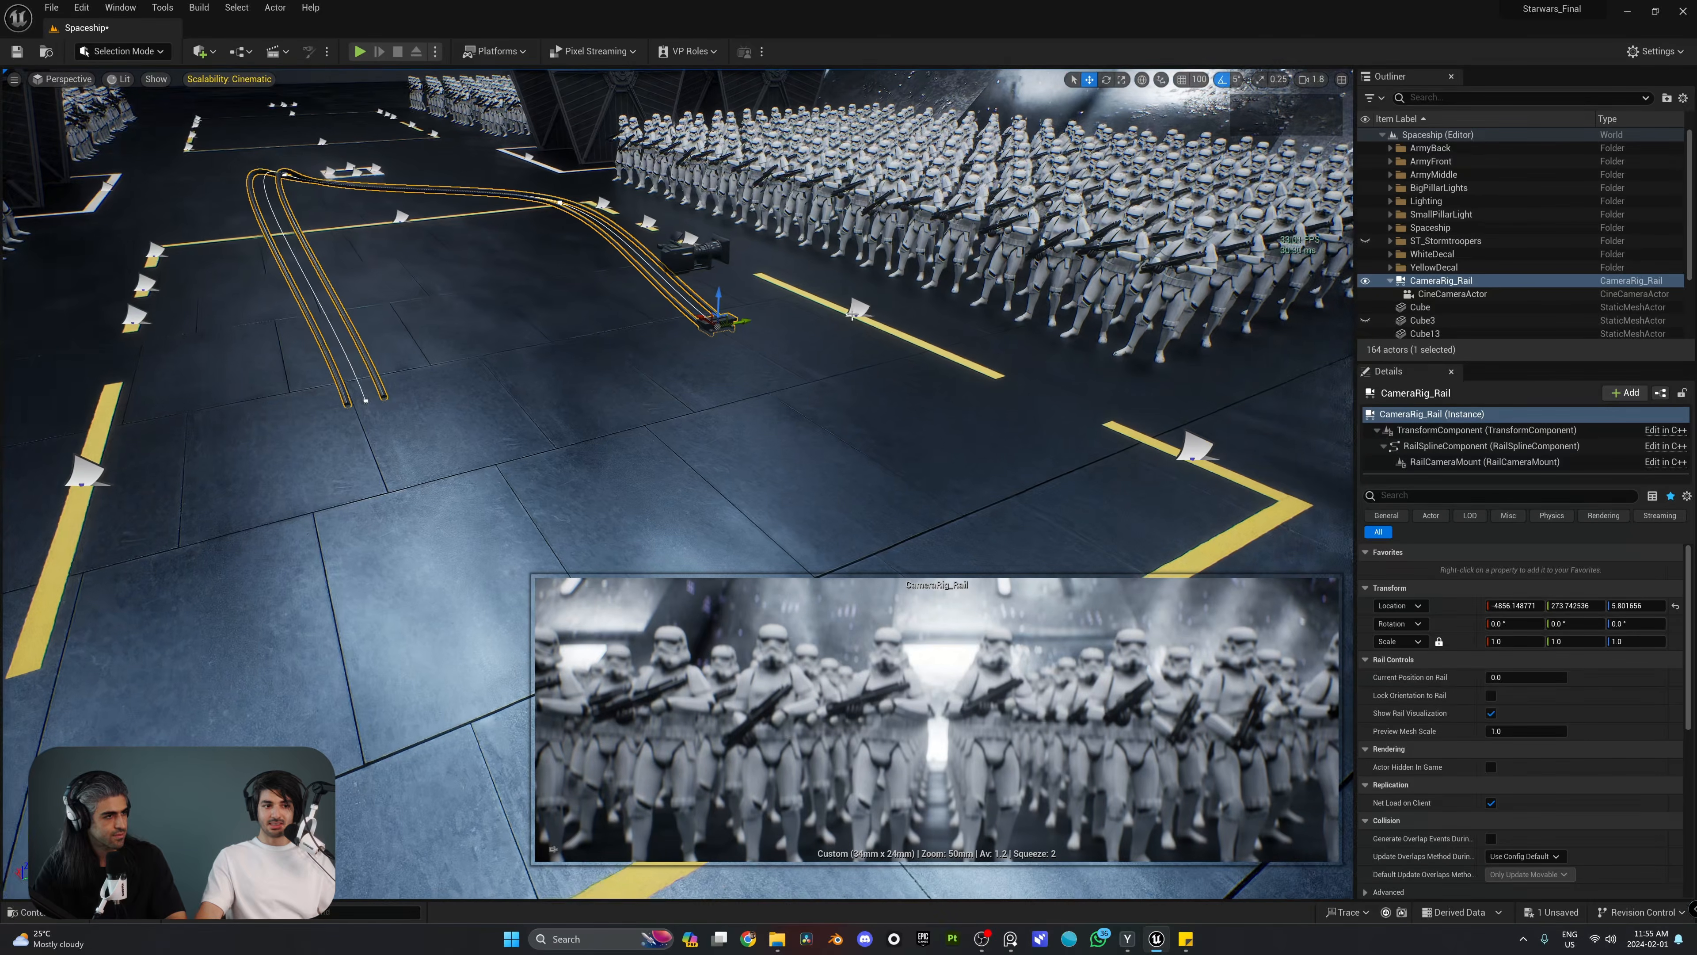
left_click_drag(1526, 677, 1632, 676)
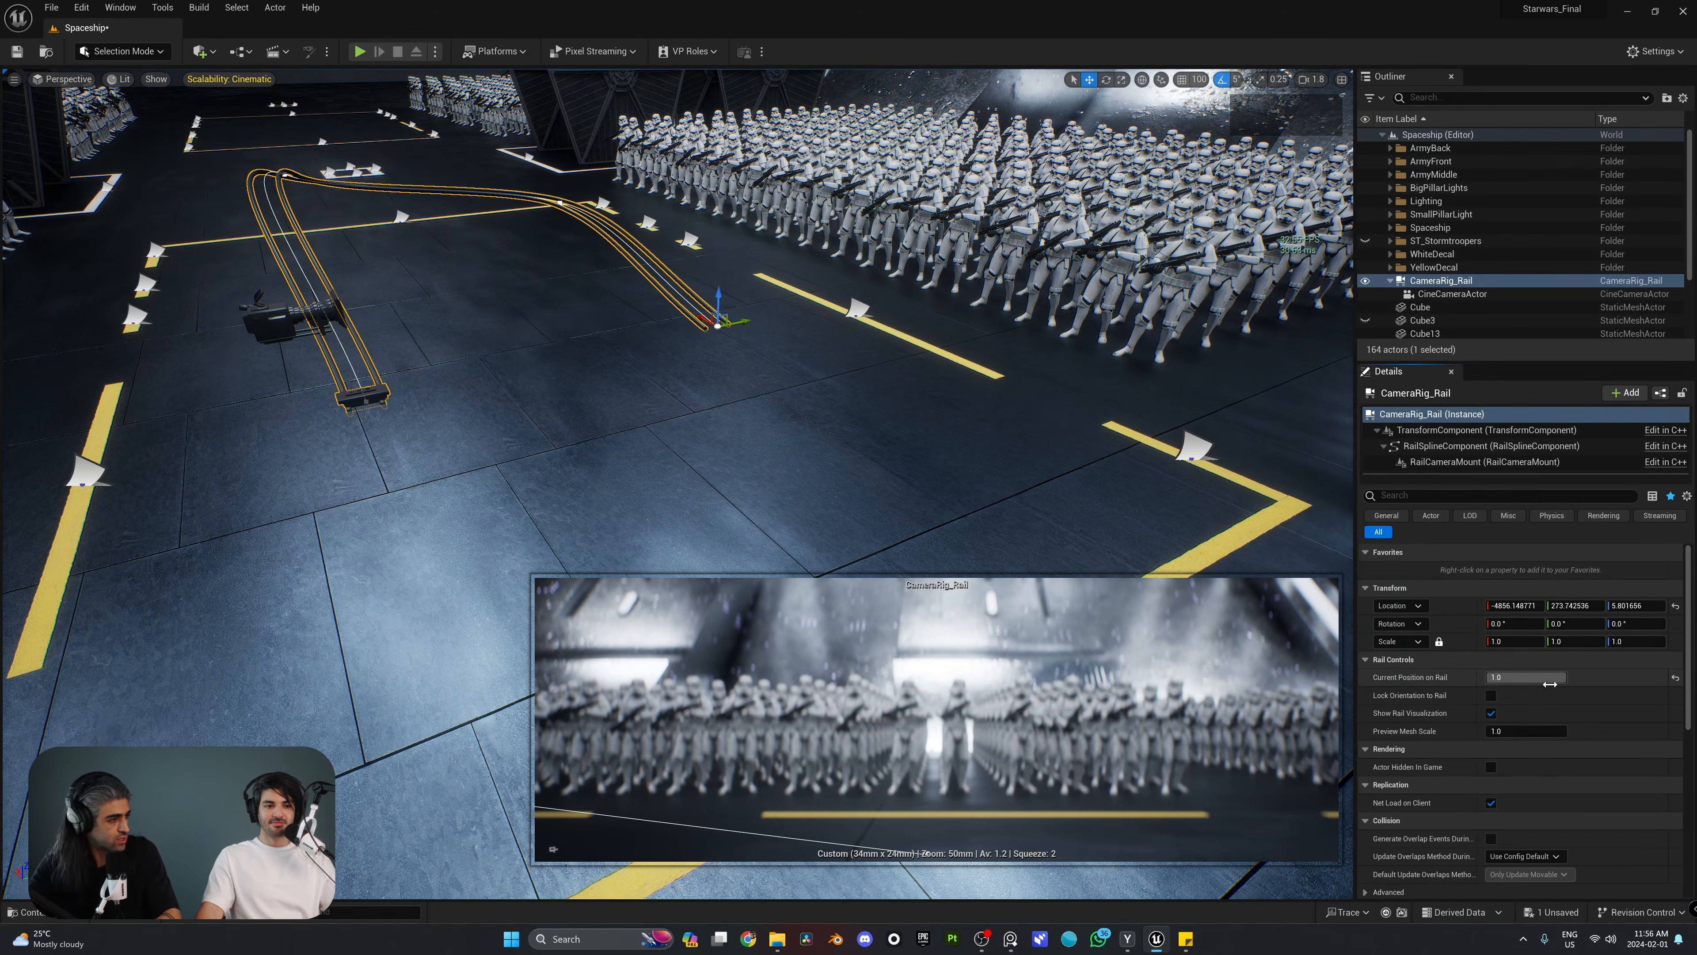
mouse_move(1529, 680)
left_mouse_down()
mouse_move(1384, 679)
mouse_move(1528, 680)
left_mouse_up()
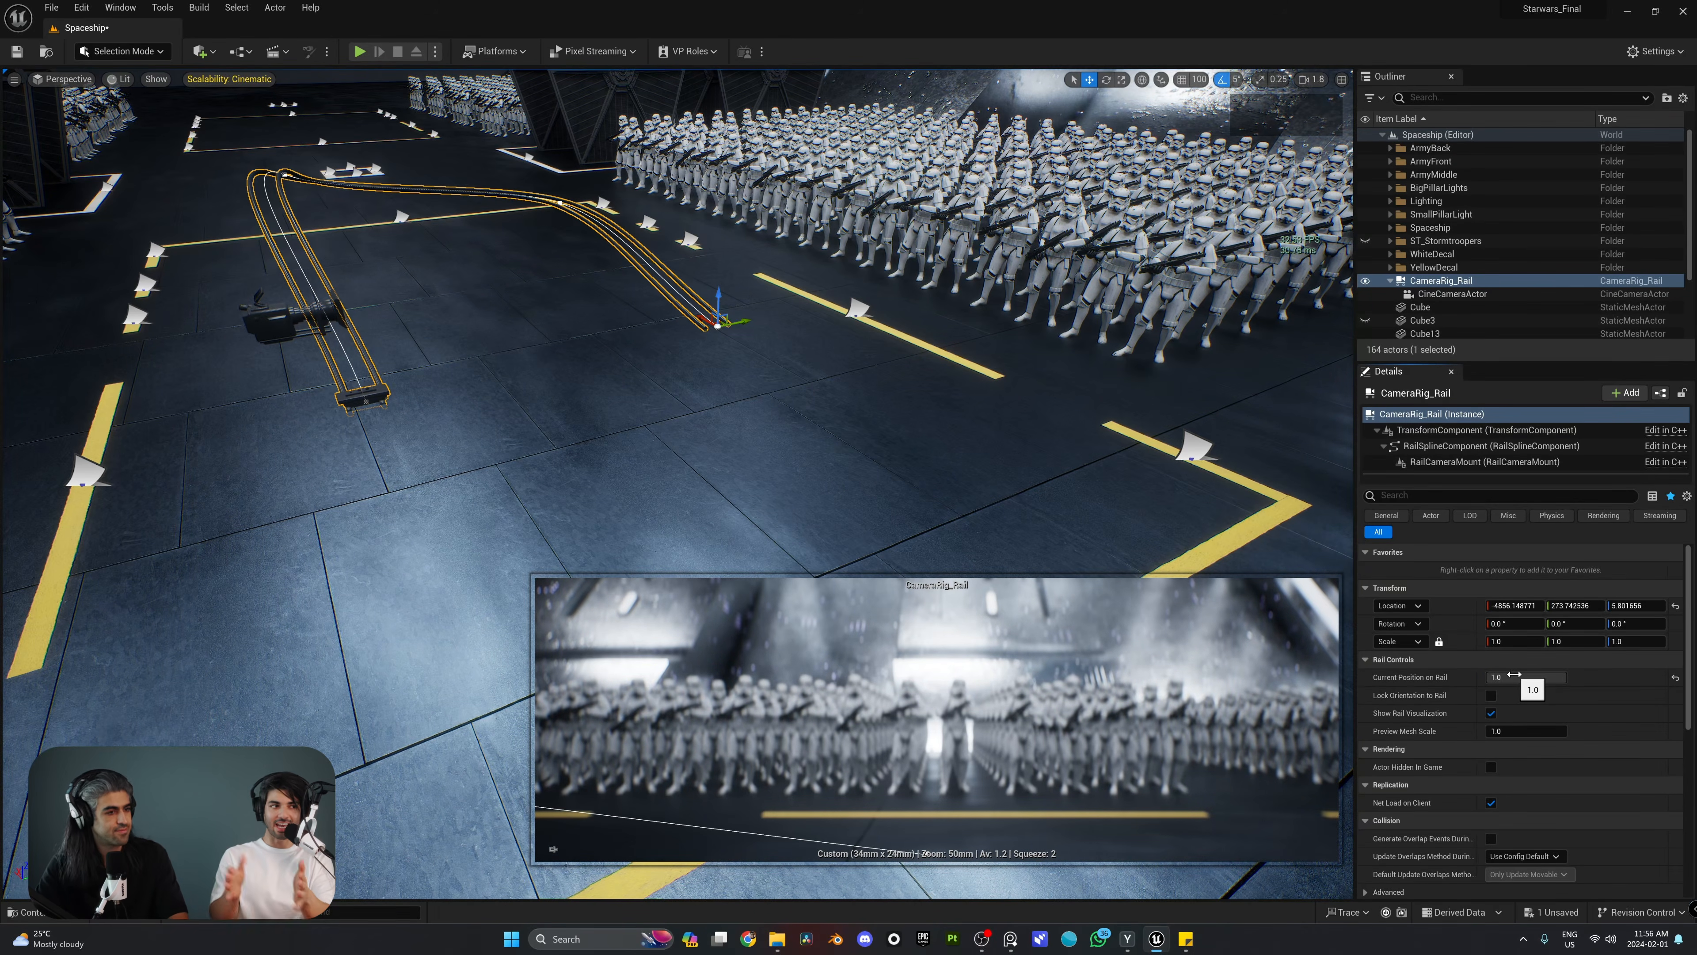
left_click_drag(1532, 677, 1387, 677)
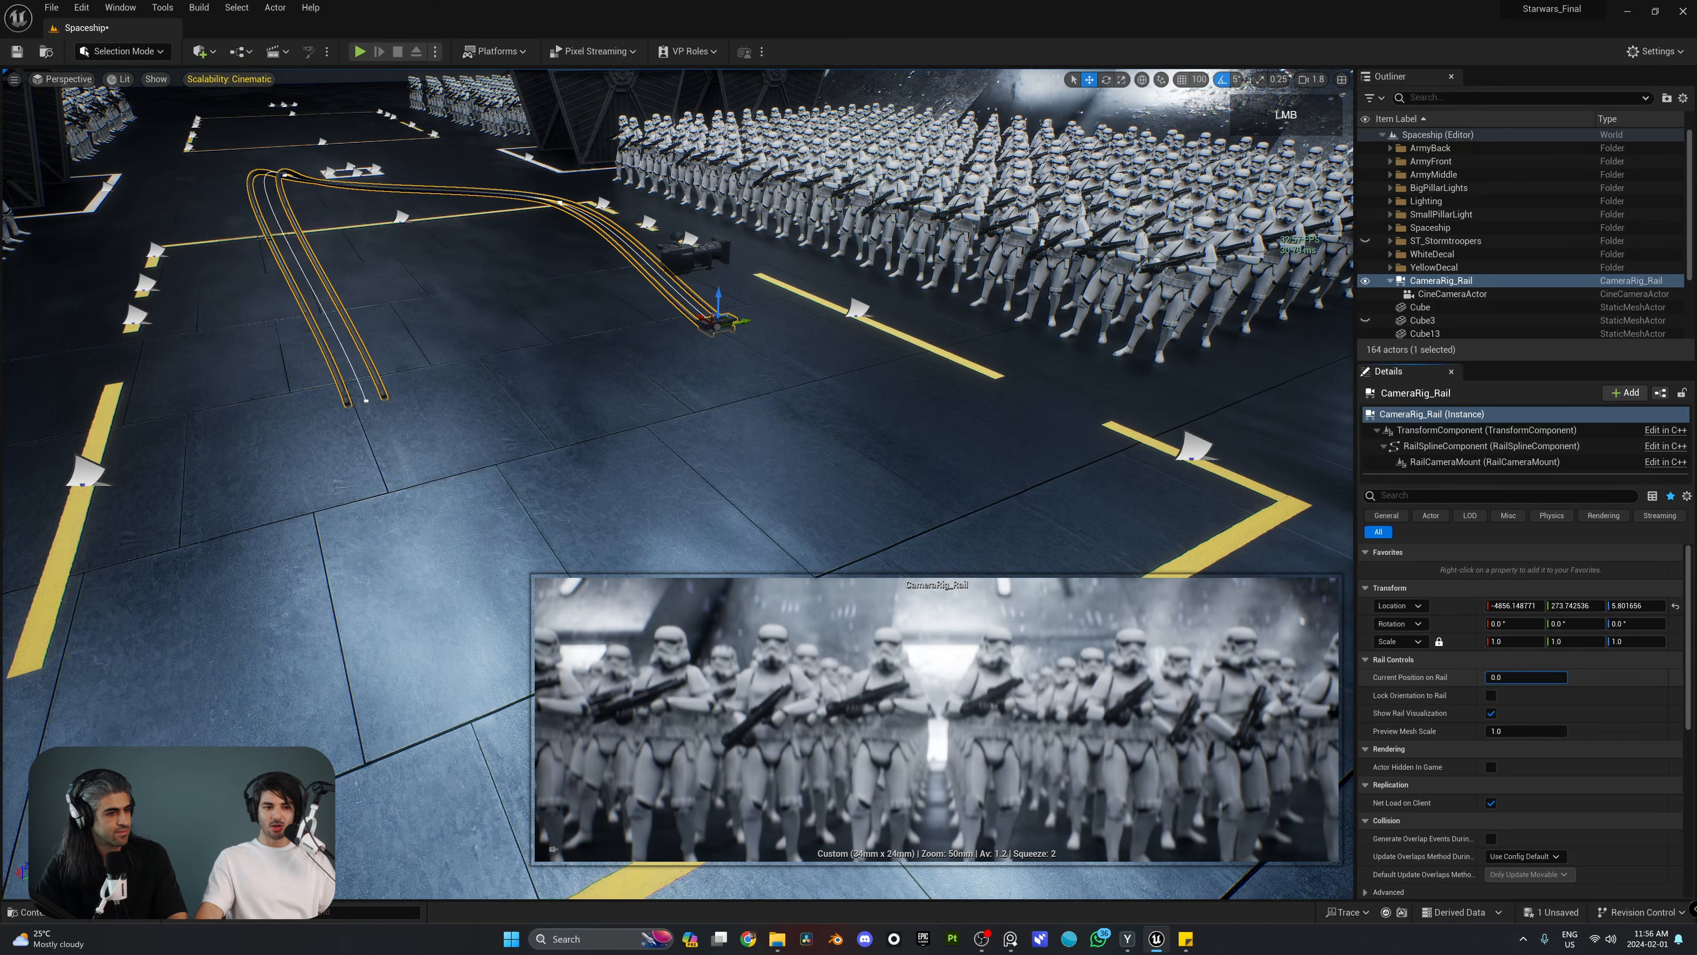
Step: Enable Look at Tracking in the CineCameraActor's Lookat Tracking Settings
left_click(1453, 295)
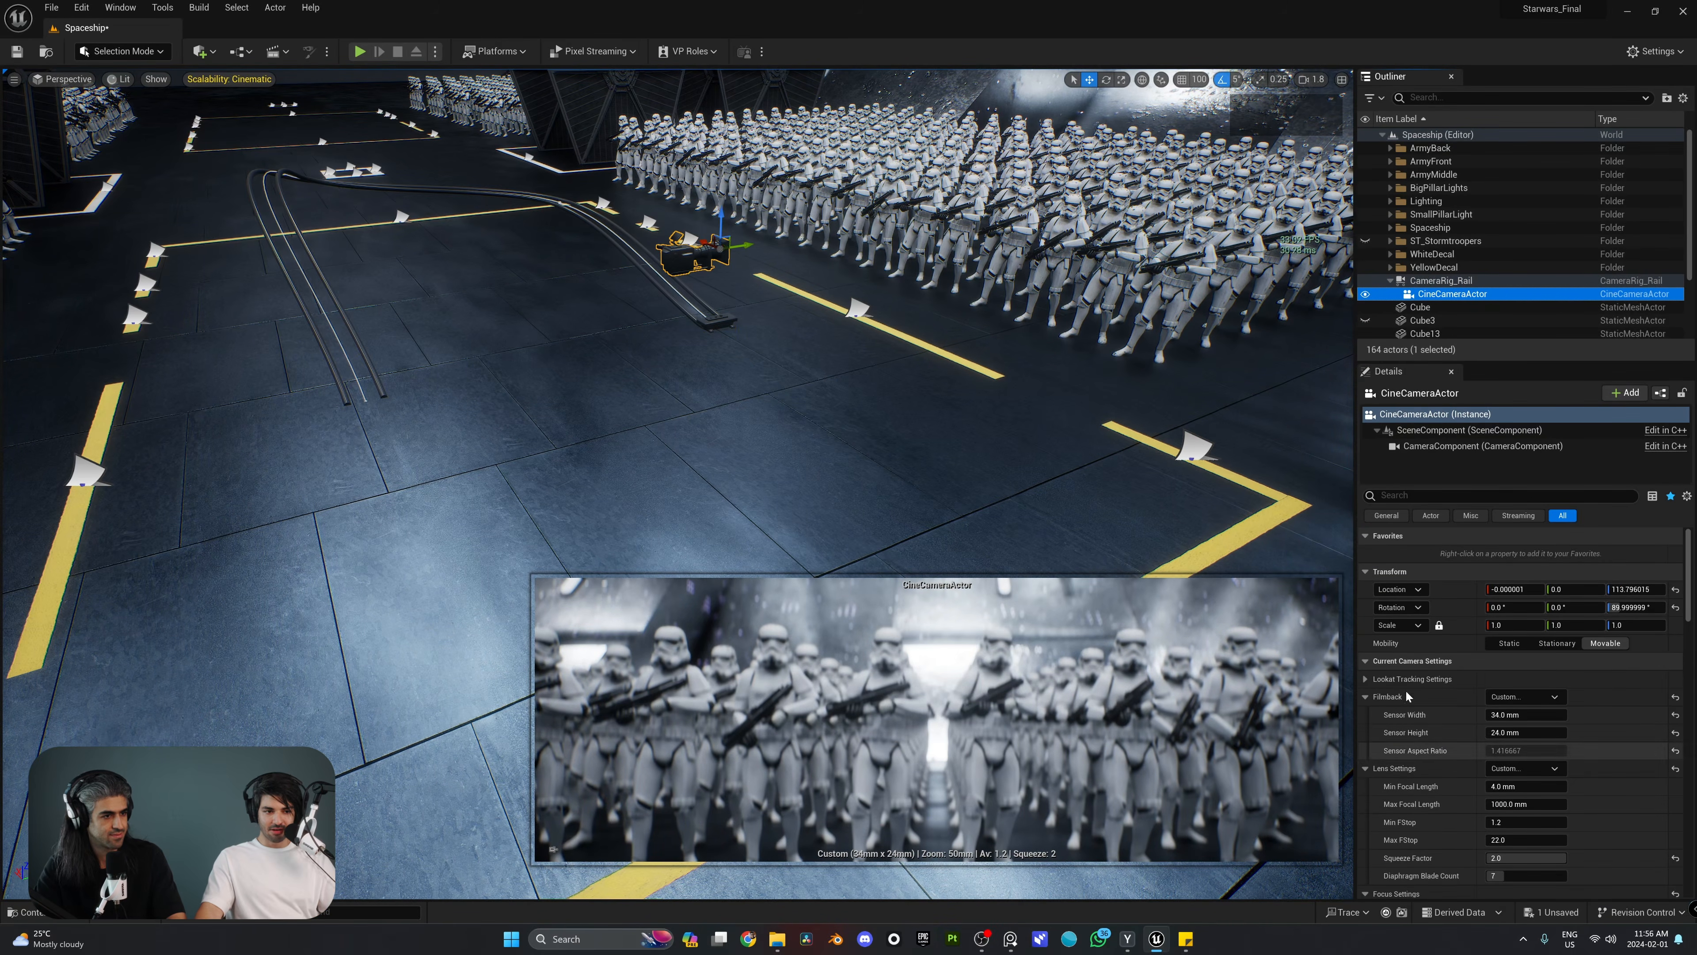
left_click(1367, 680)
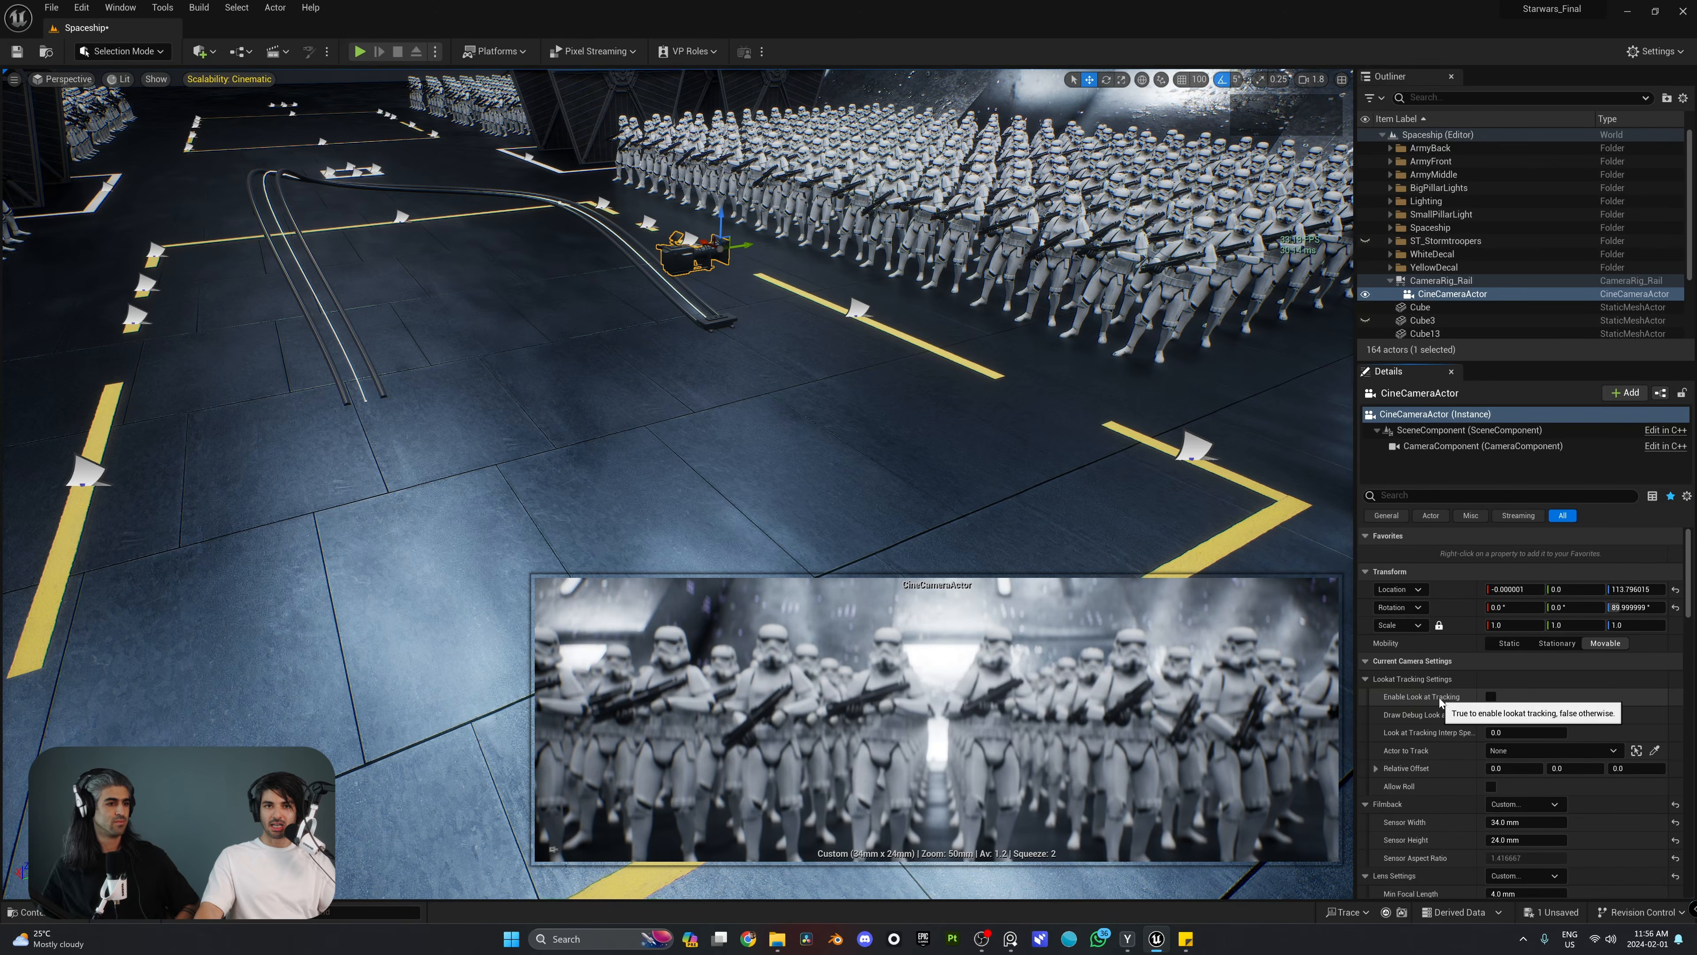
left_click(1492, 697)
right_click_drag(848, 441, 894, 388)
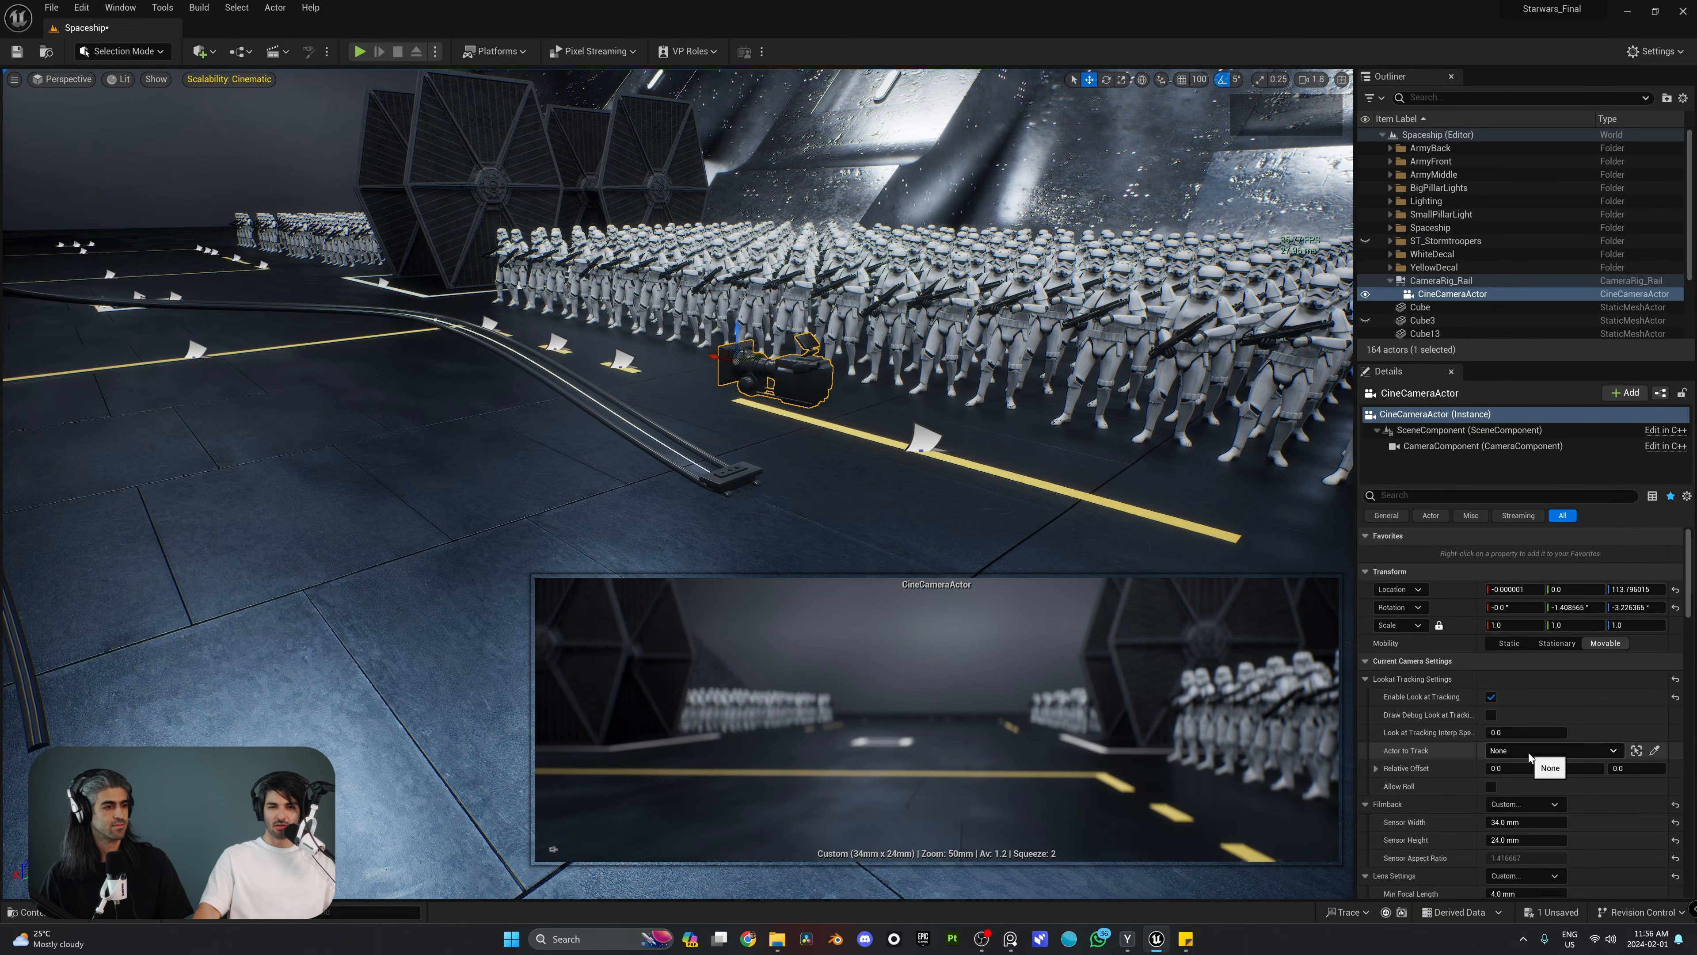
Step: Add a Sphere shape to the hangar floor in front of the stormtrooper formation
right_click_drag(783, 362, 1036, 361)
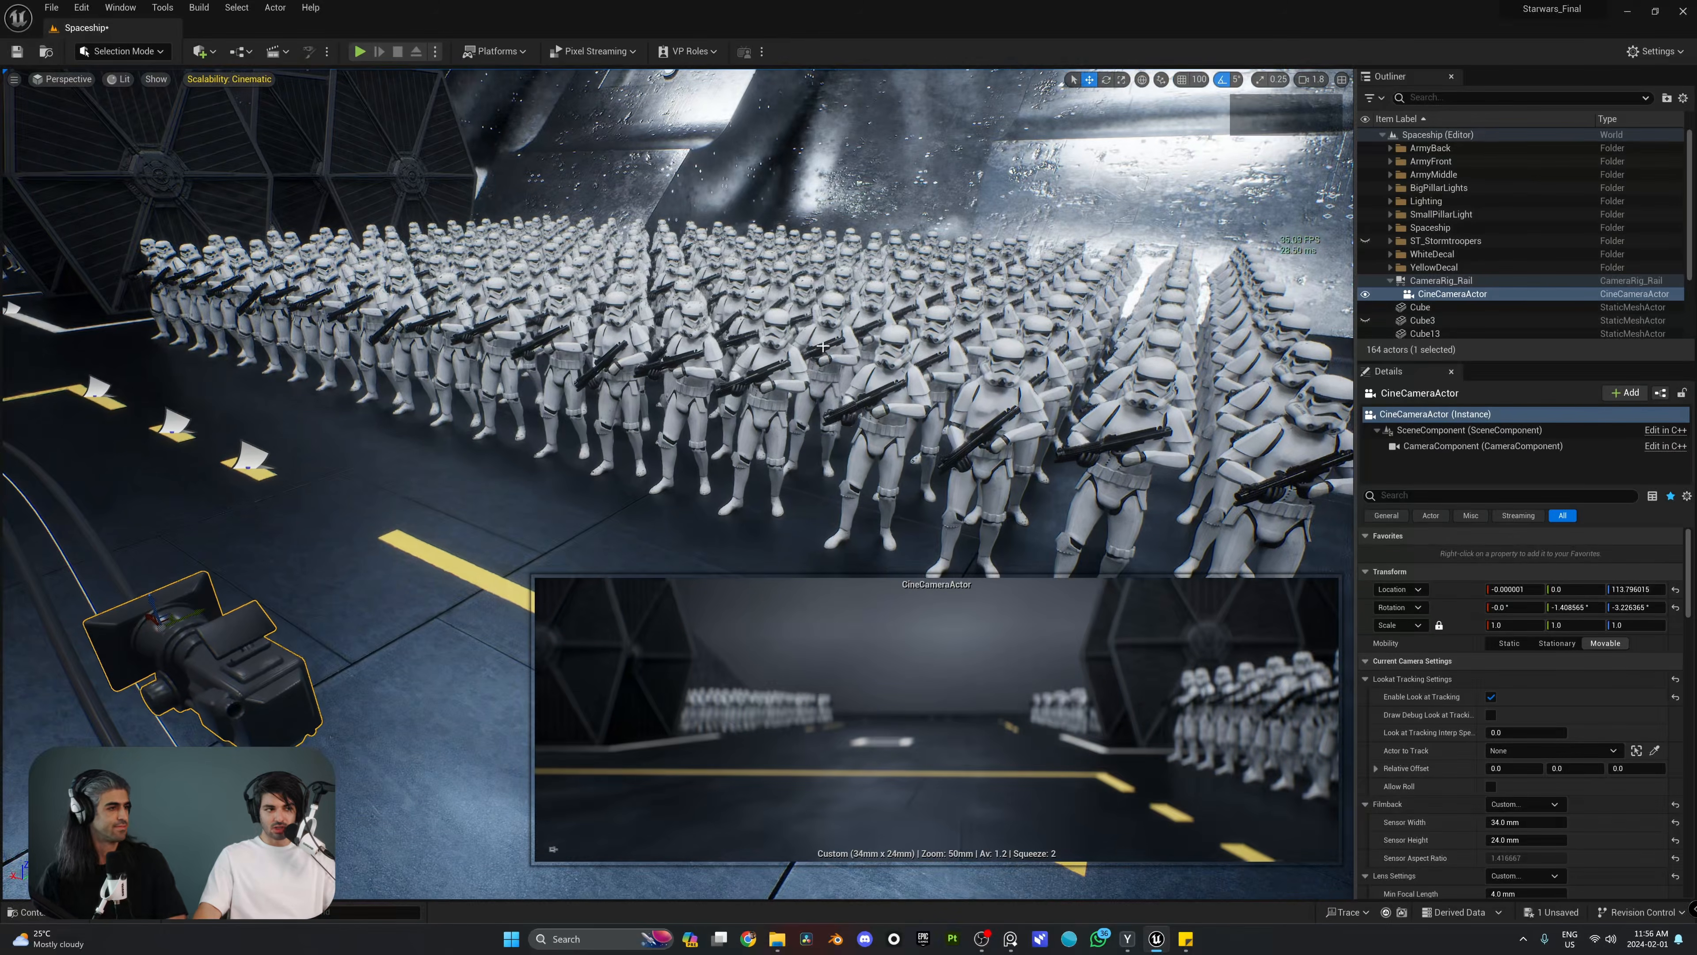
left_click(774, 330)
mouse_move(827, 343)
right_mouse_down()
mouse_move(989, 394)
mouse_move(976, 361)
mouse_move(827, 343)
right_mouse_up()
key("s")
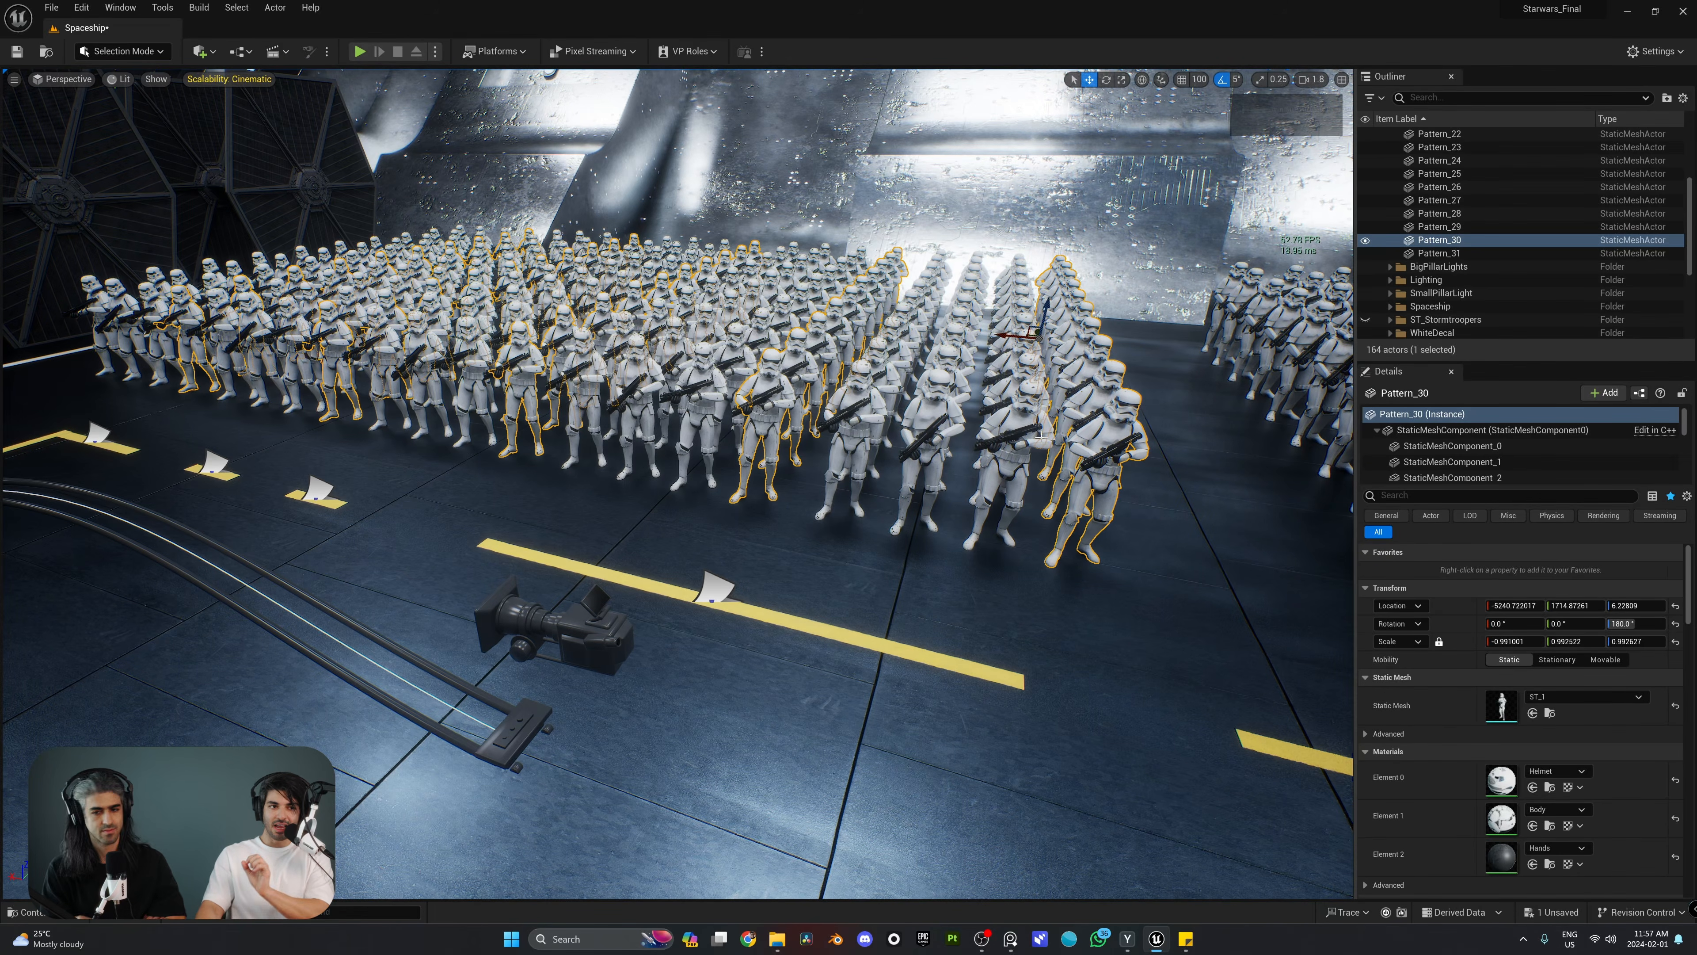
left_click(201, 50)
mouse_move(260, 194)
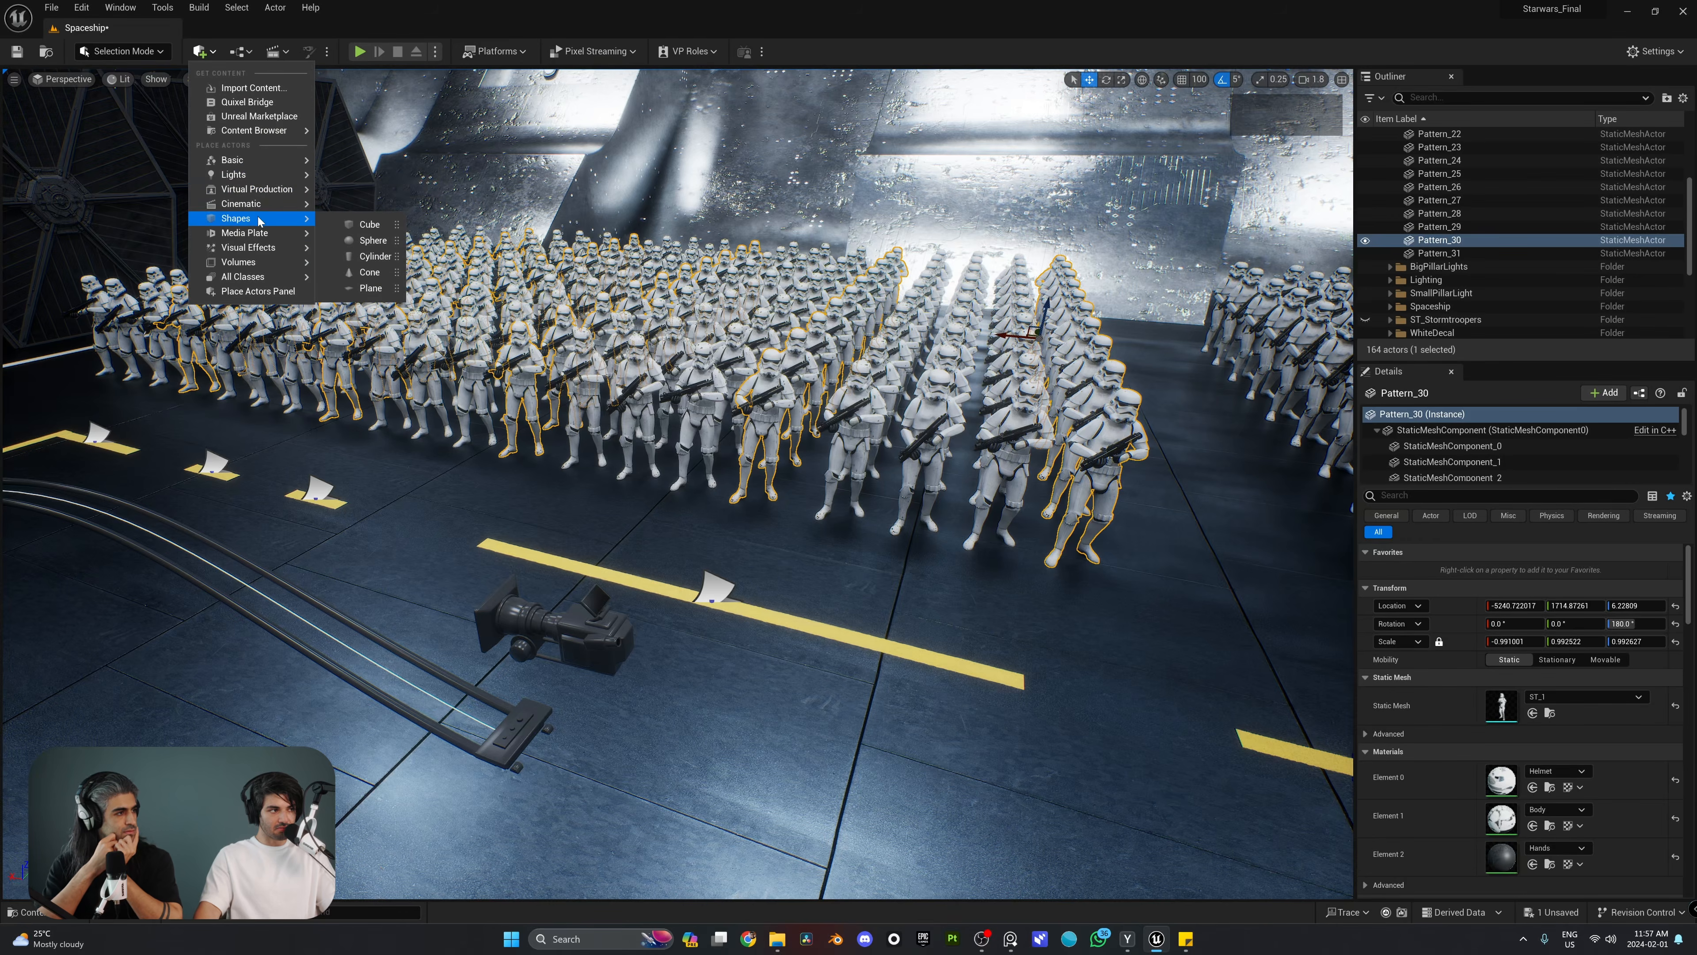
left_click_drag(361, 245, 685, 488)
right_click_drag(685, 488, 728, 488)
key("w")
Step: Raise the sphere to the stormtroopers' head height, at a Z location of about 168
key("w")
right_click_drag(678, 359, 702, 394)
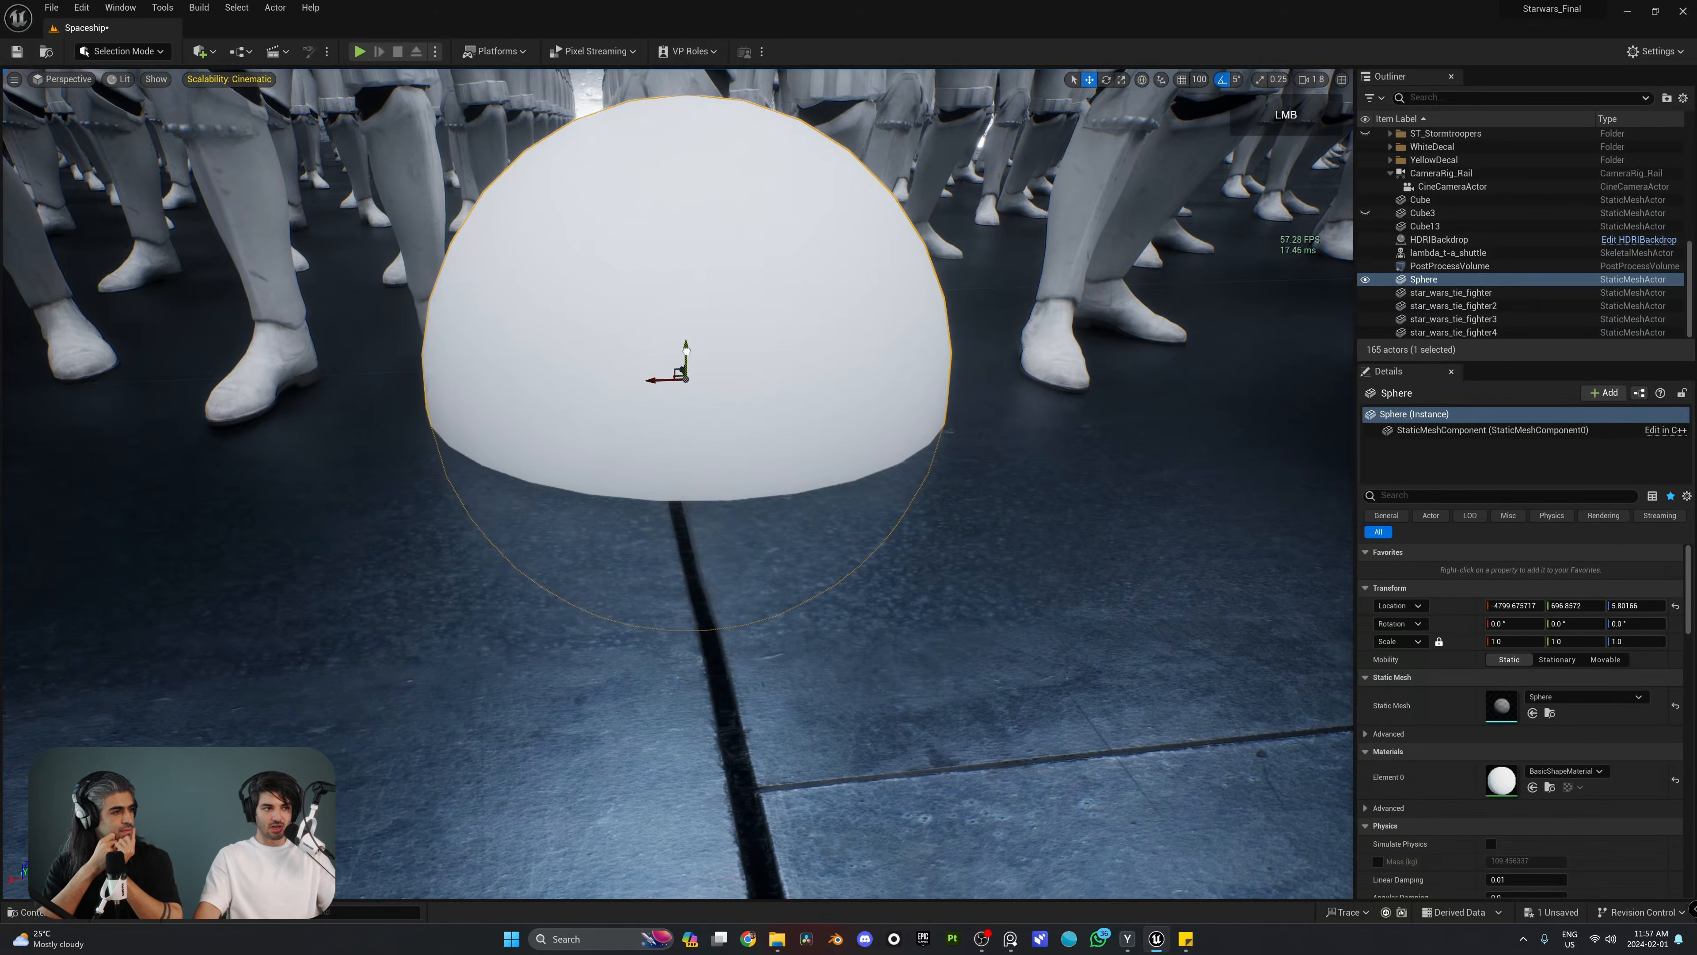
left_click_drag(687, 351, 688, 167)
key("s")
right_click_drag(689, 167, 685, 107)
left_click_drag(637, 527, 650, 301)
key("w")
key("a")
right_click_drag(650, 300, 829, 435)
Step: Scale the sphere down uniformly to about 0.29 and rename it Tracker
key("r")
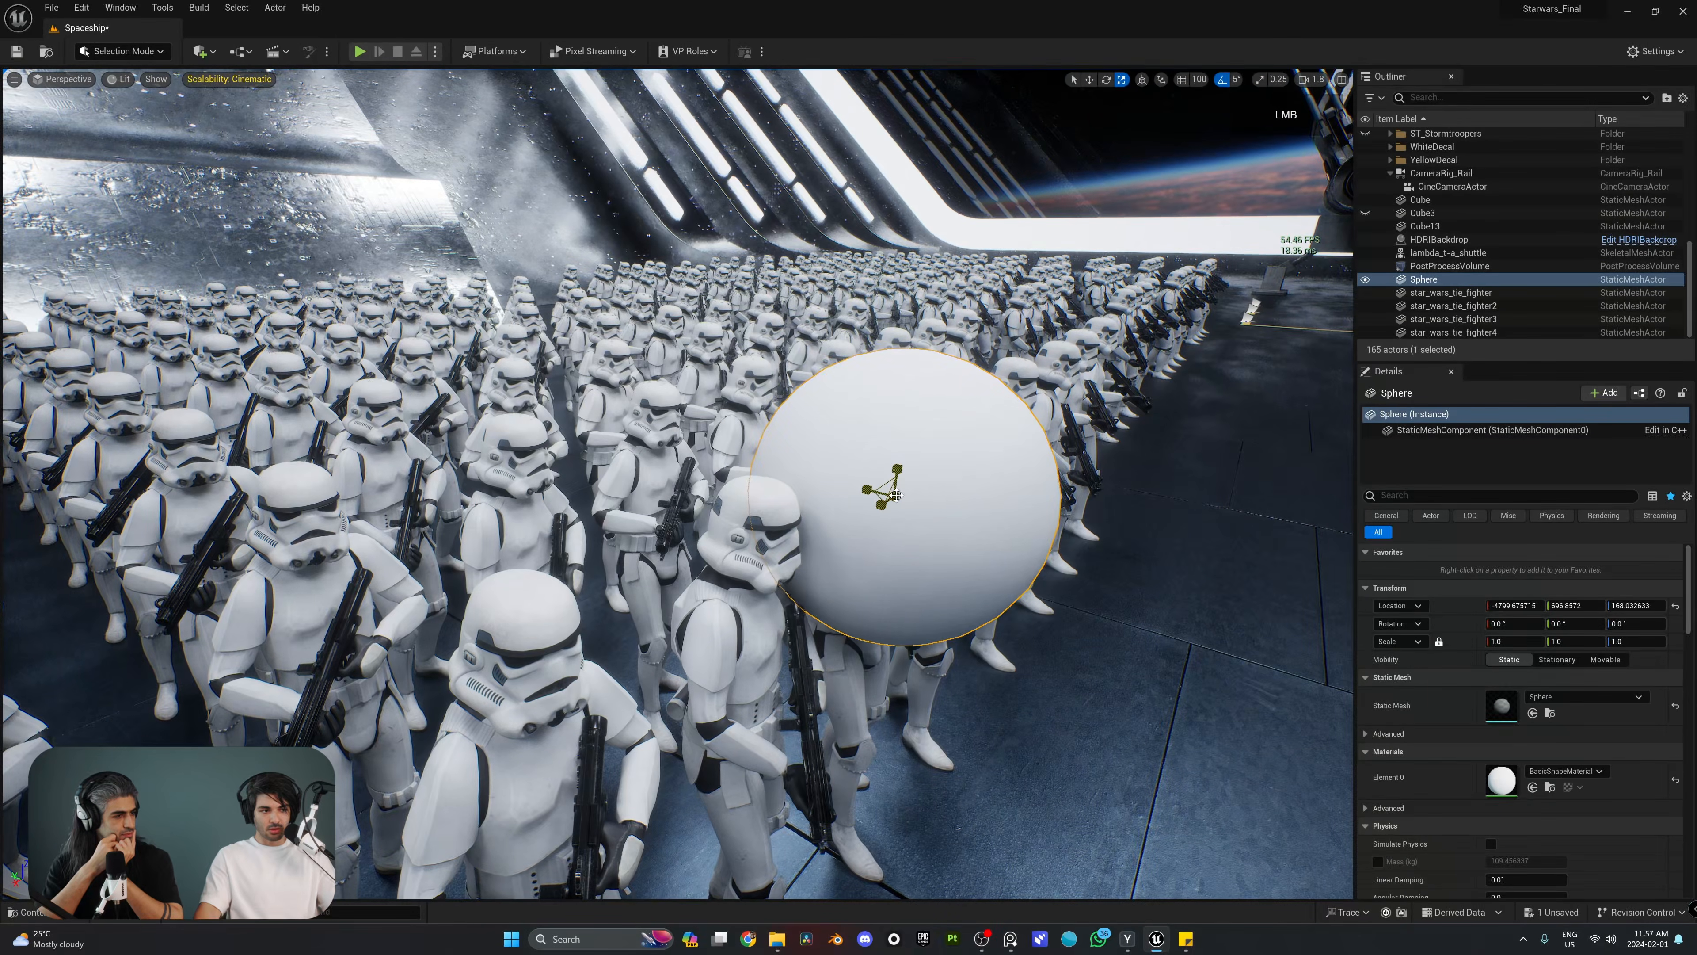
left_click_drag(896, 495, 879, 541)
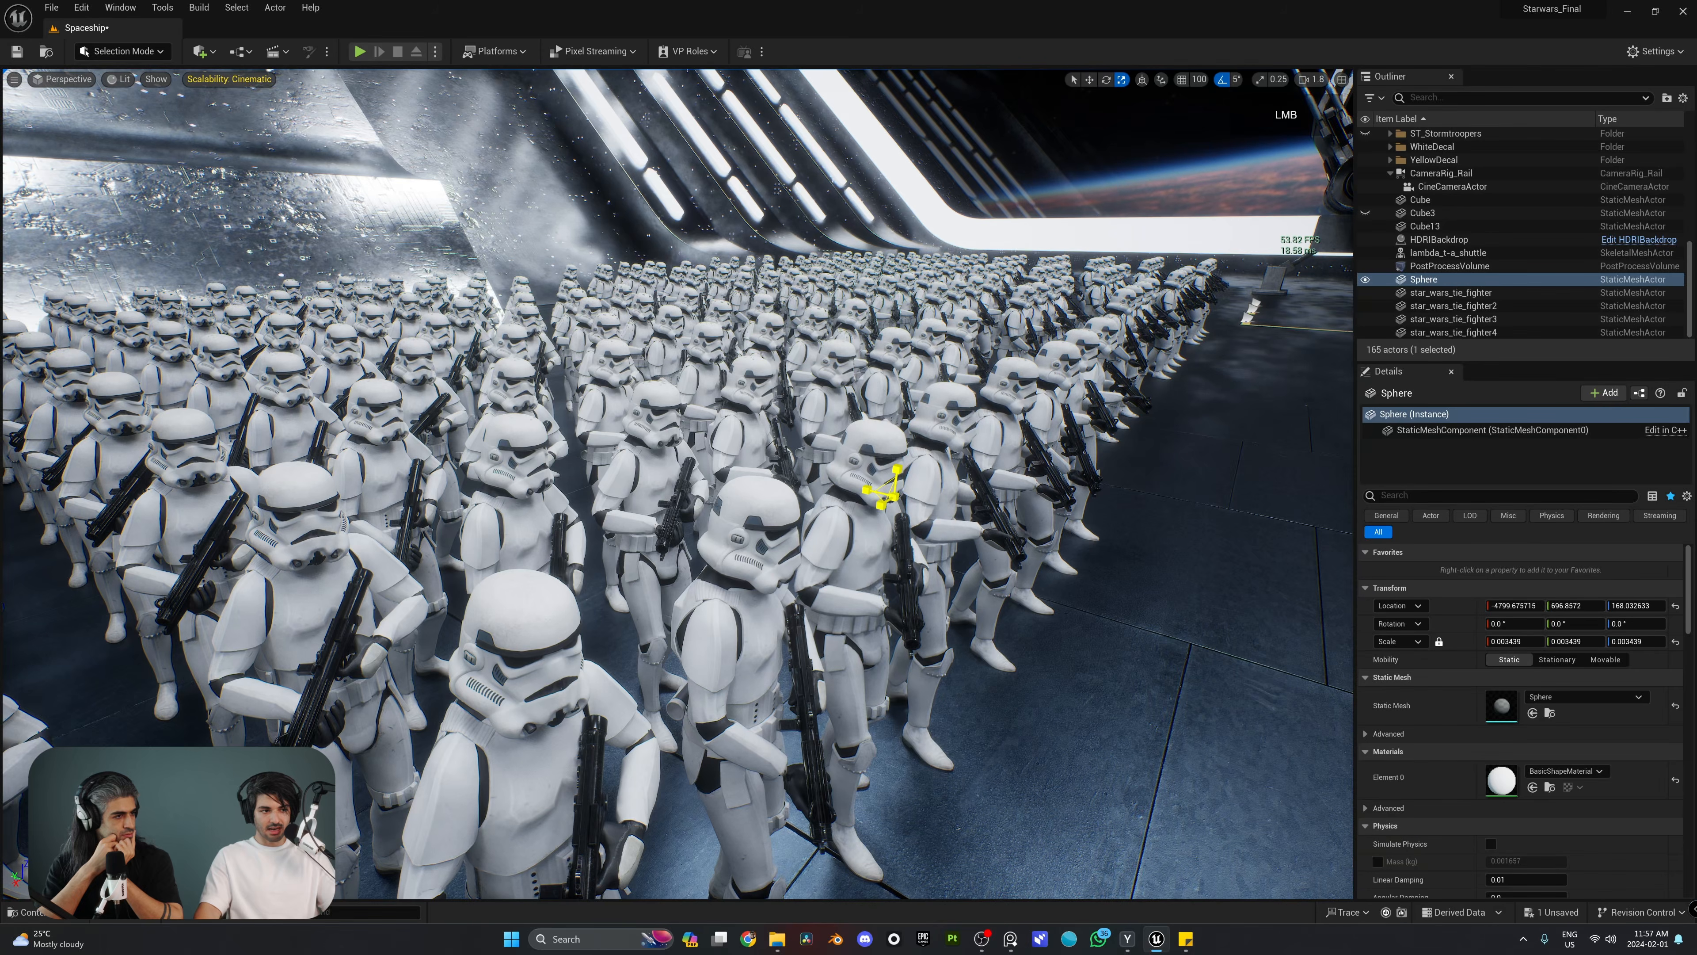
key("w")
right_click_drag(893, 496, 862, 507)
key("w")
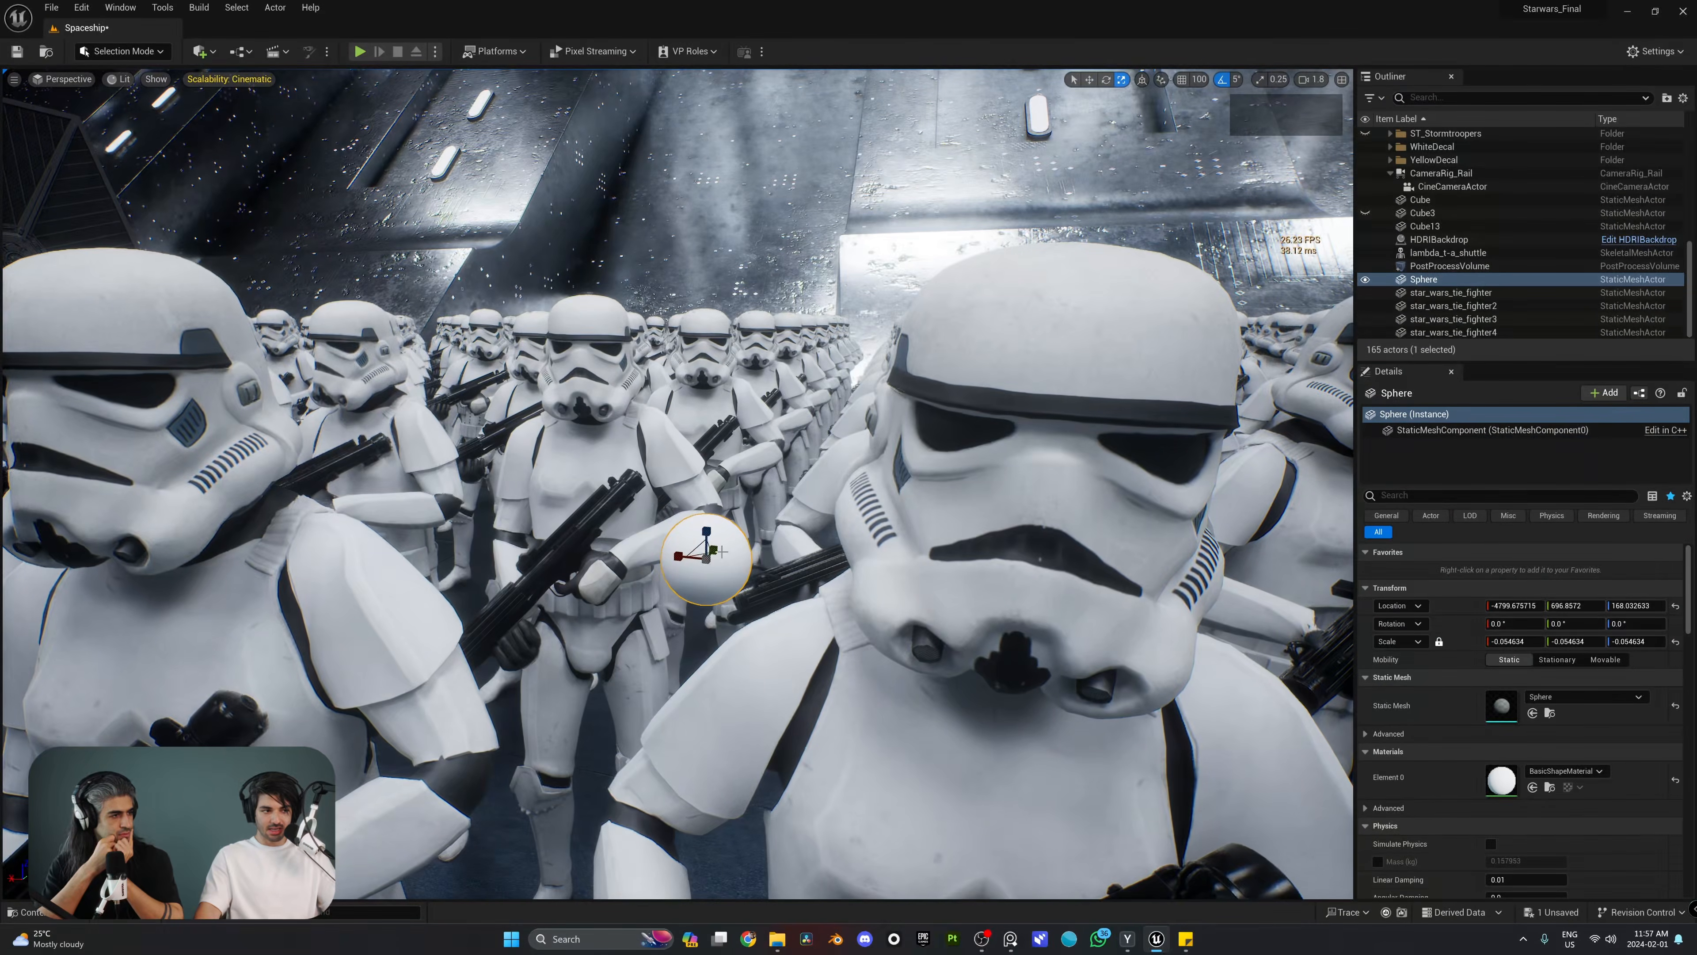
left_click_drag(705, 560, 738, 532)
key("s")
mouse_move(738, 532)
right_mouse_down()
mouse_move(675, 552)
mouse_move(725, 544)
right_mouse_up()
key("F2")
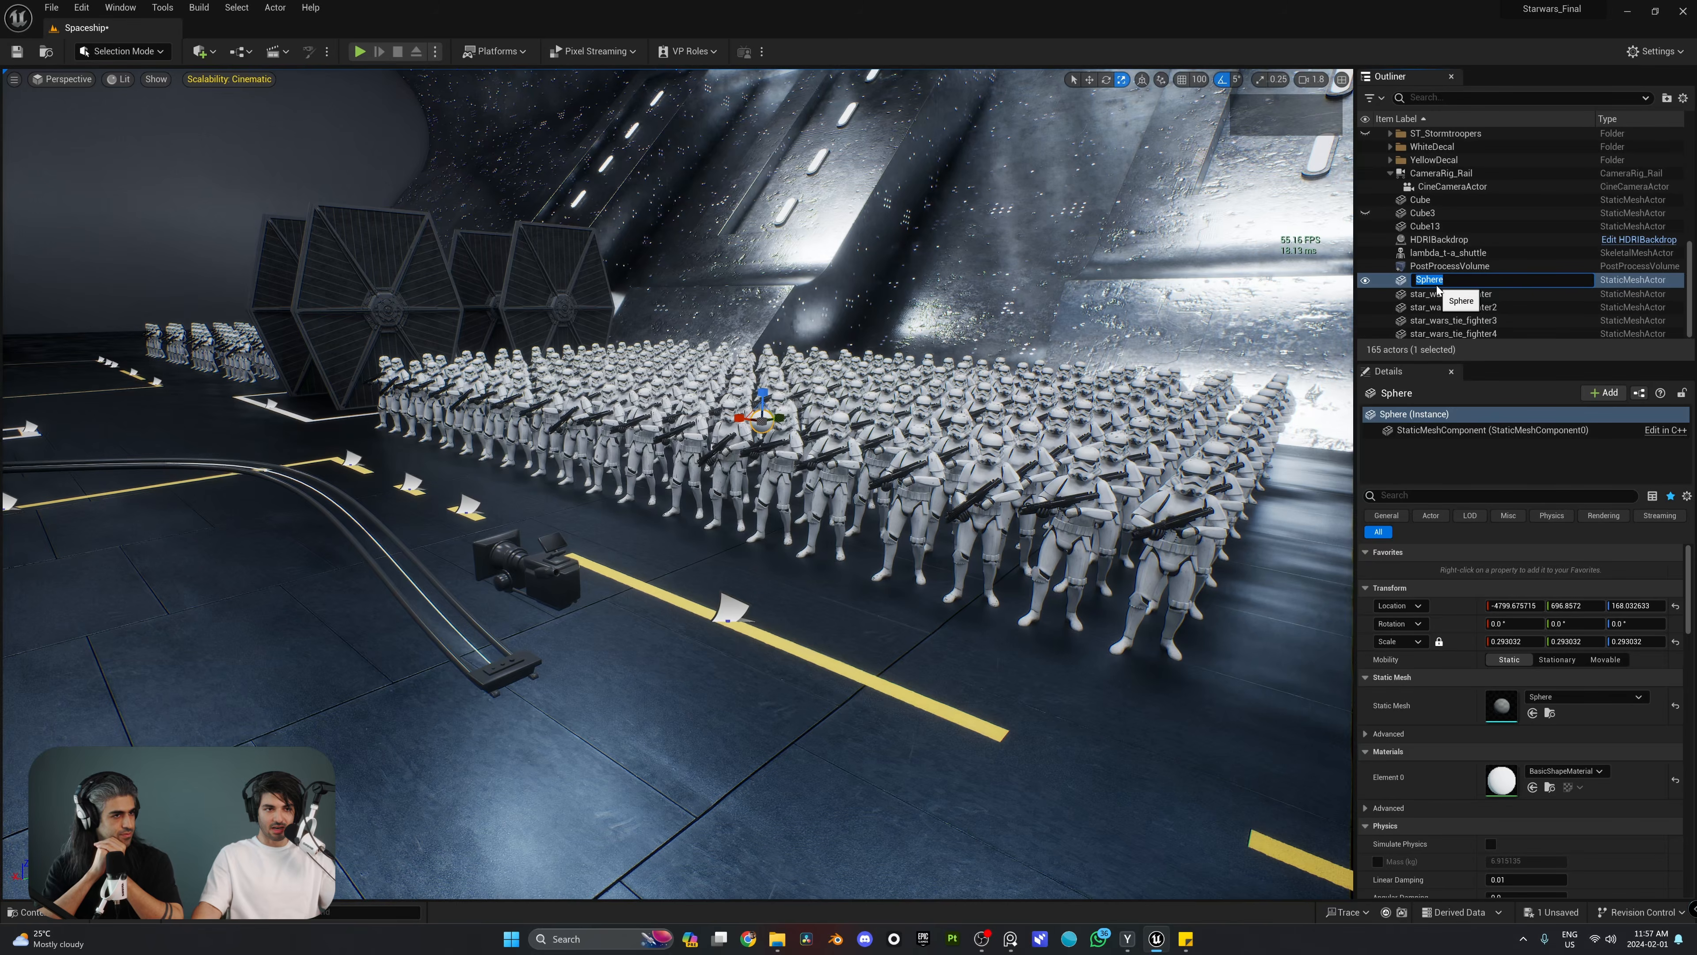
key("Return")
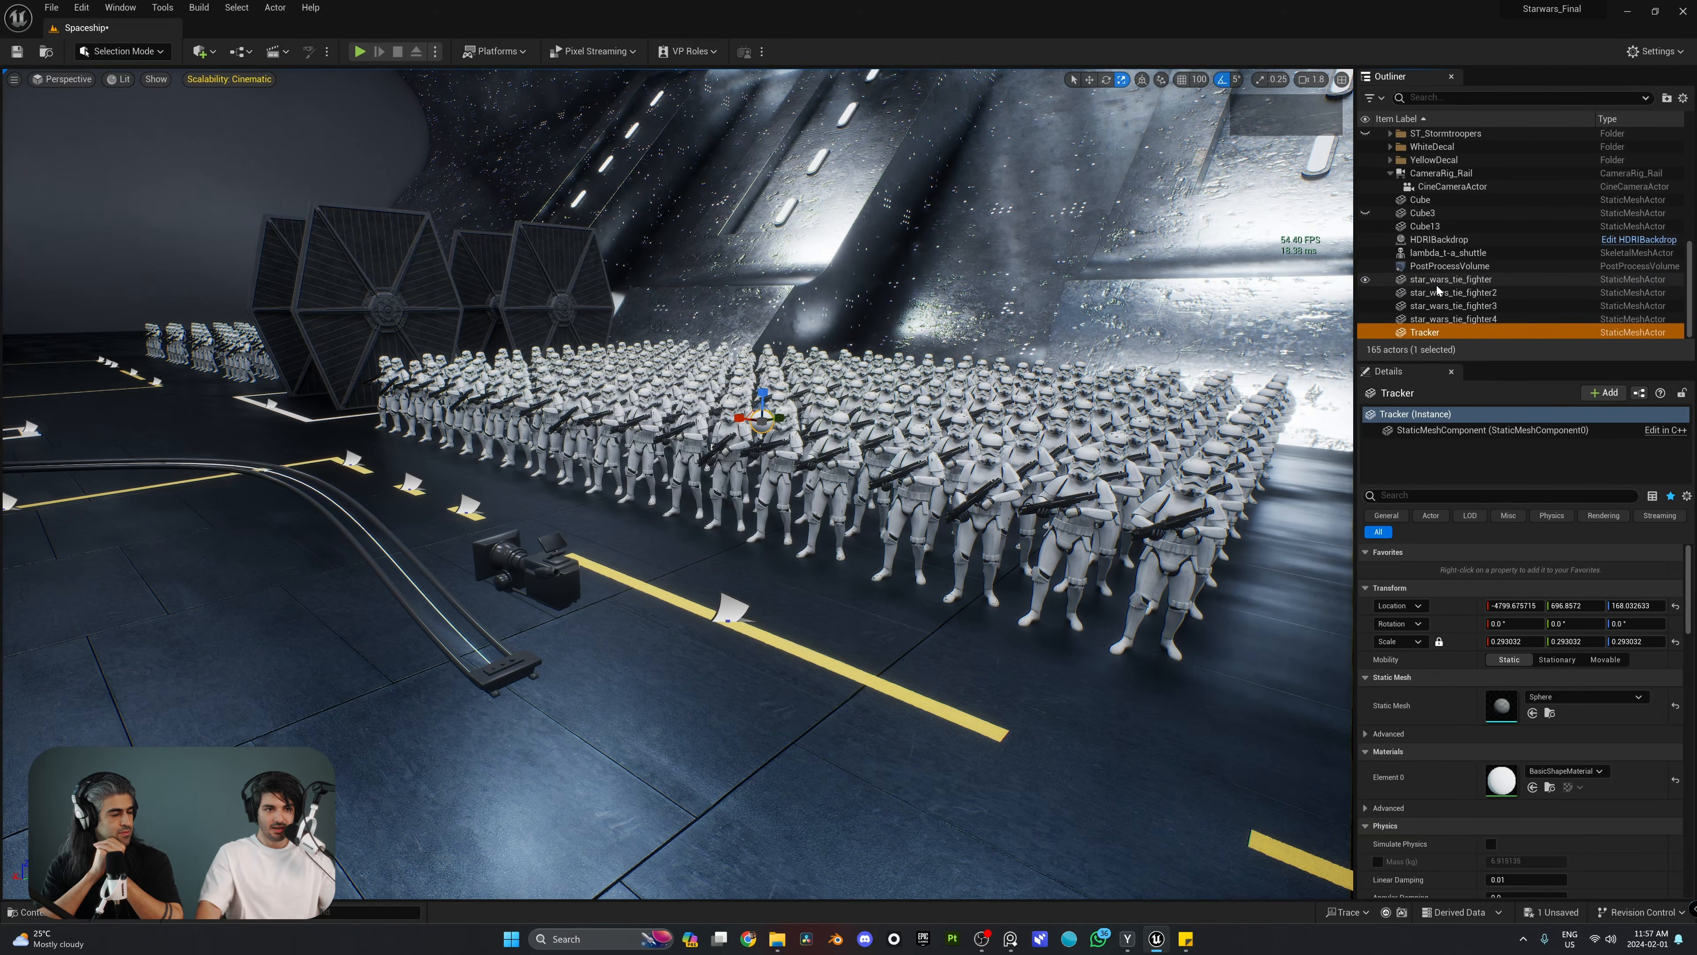
Step: Set Tracker as the CineCameraActor's Actor to Track
left_click(522, 563)
key("w")
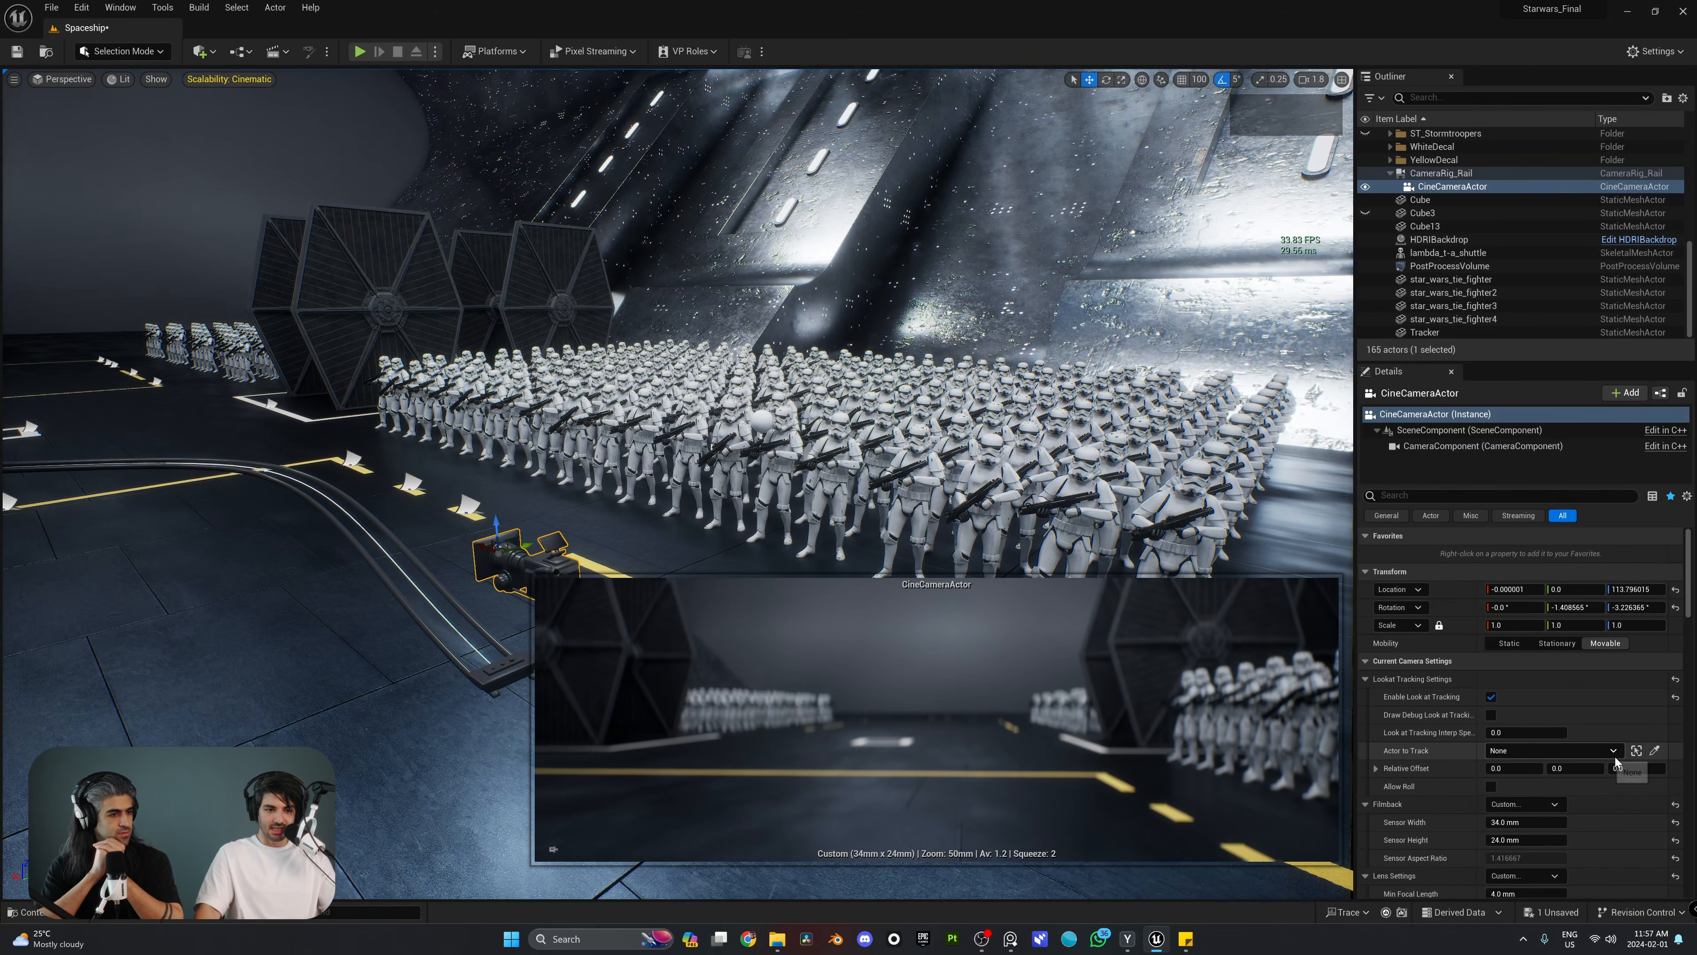
left_click(1502, 752)
type("trac")
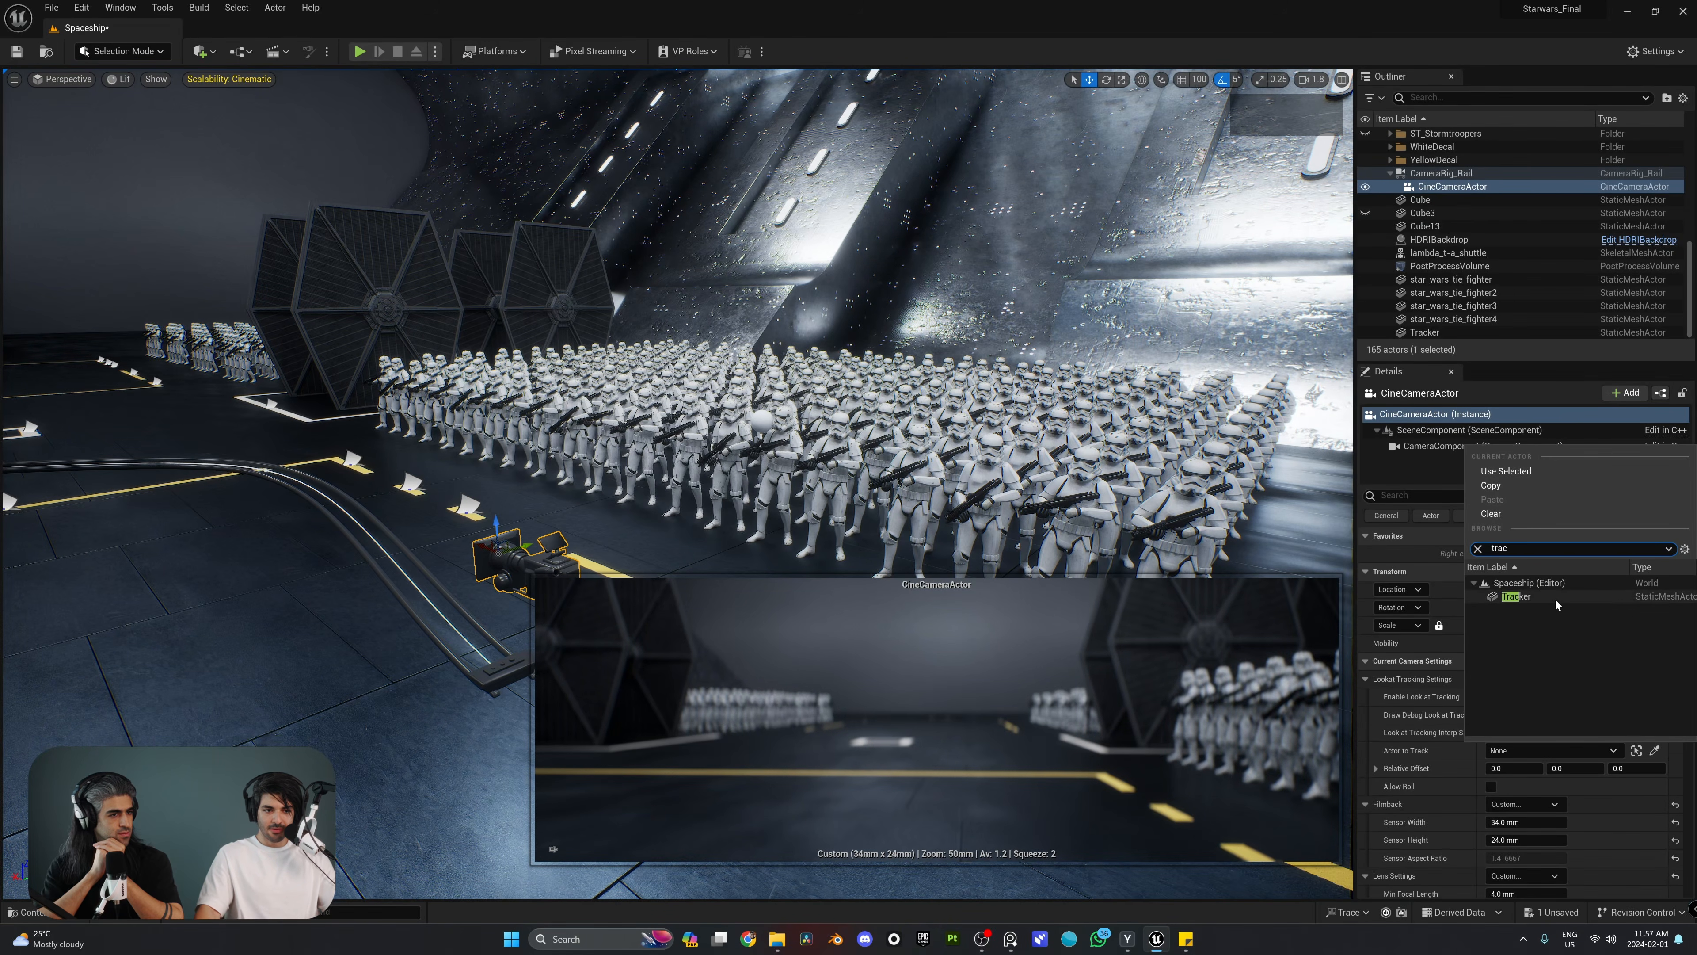
left_click(1555, 599)
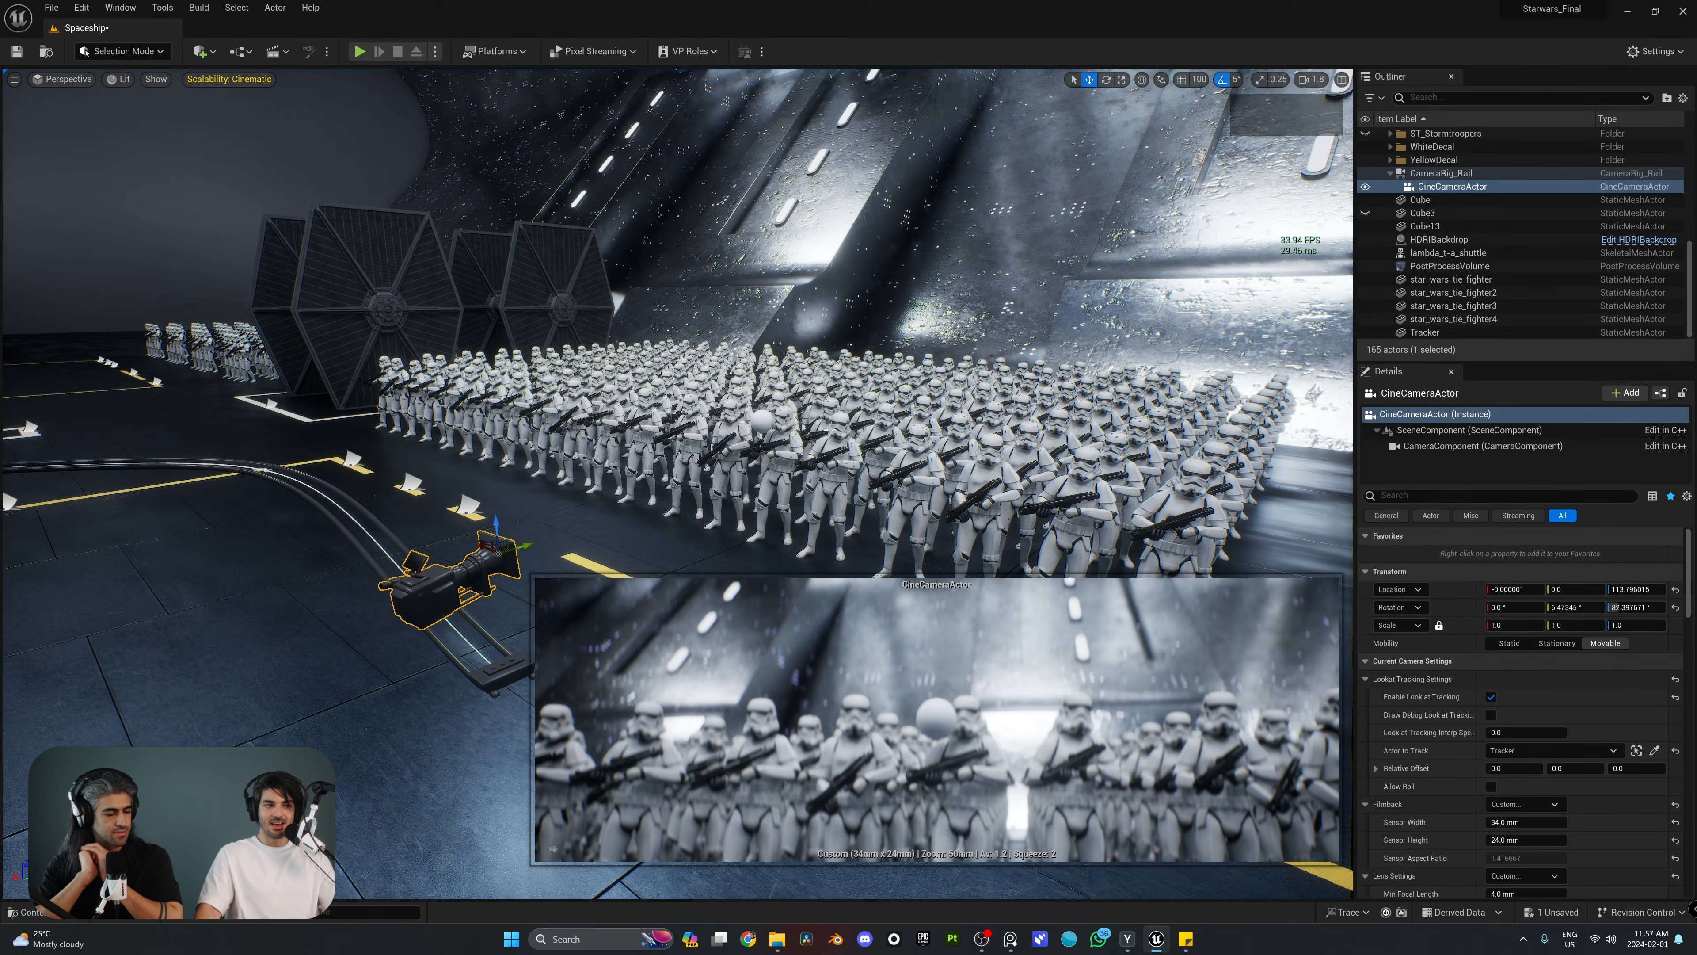
Step: Check the look-at tracking by scrubbing the camera's Current Position on Rail, ending at 0.0
scroll(546, 666, "up", 3)
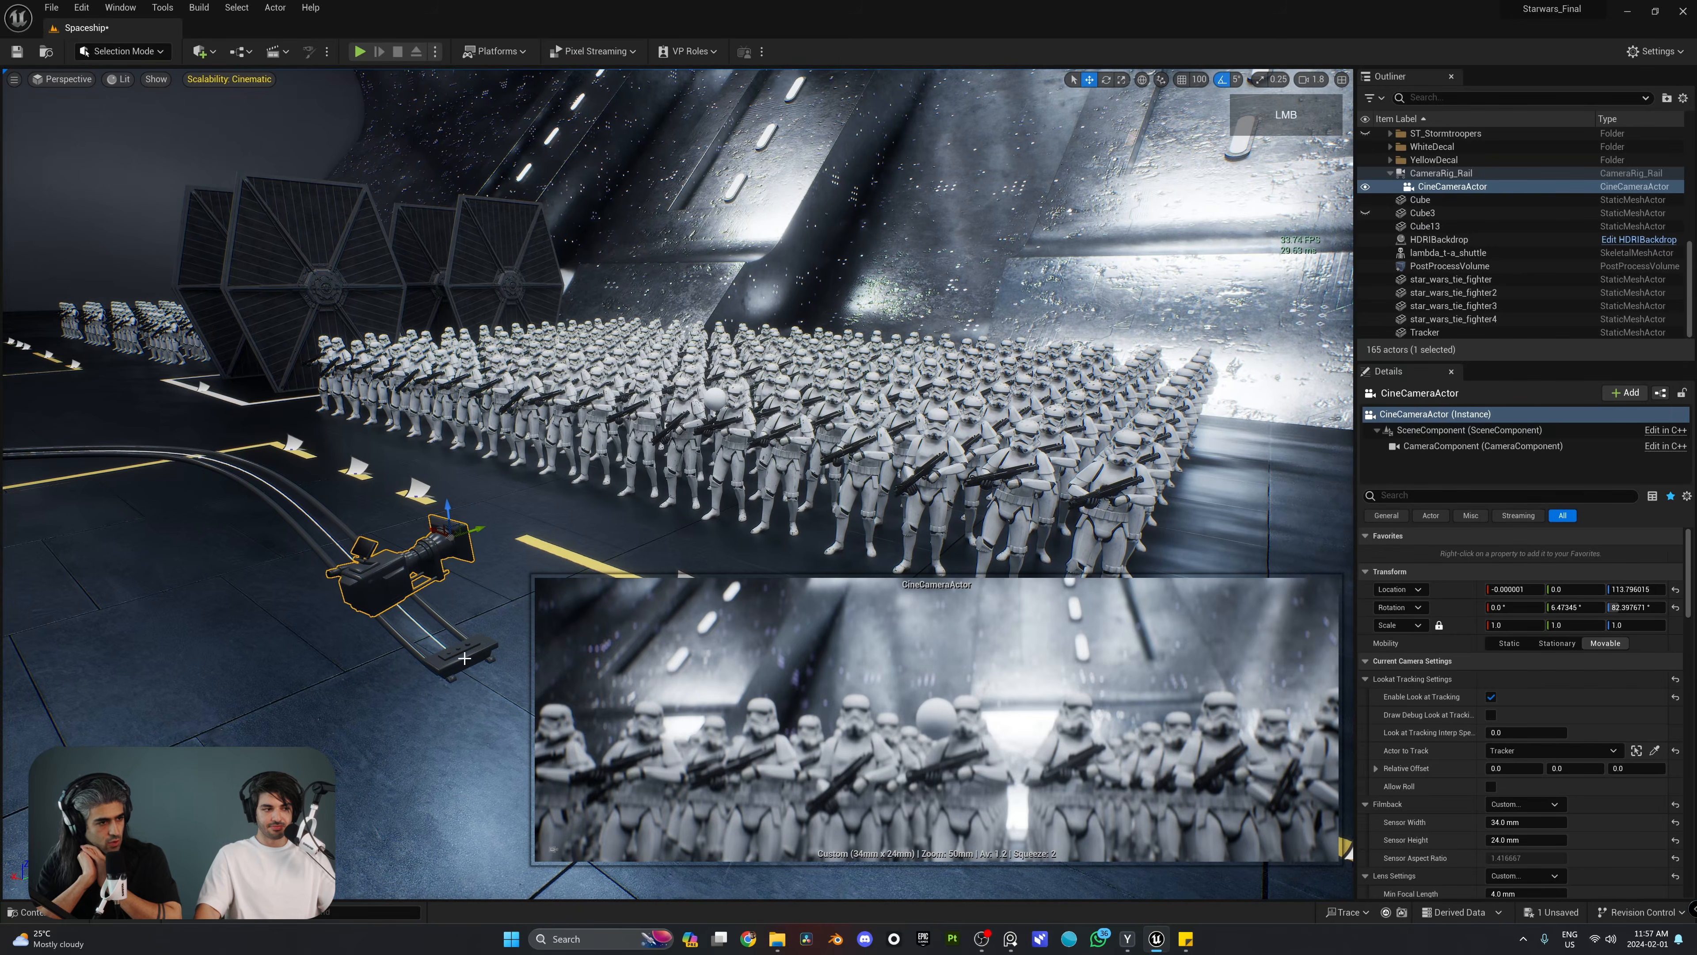
left_click(493, 636)
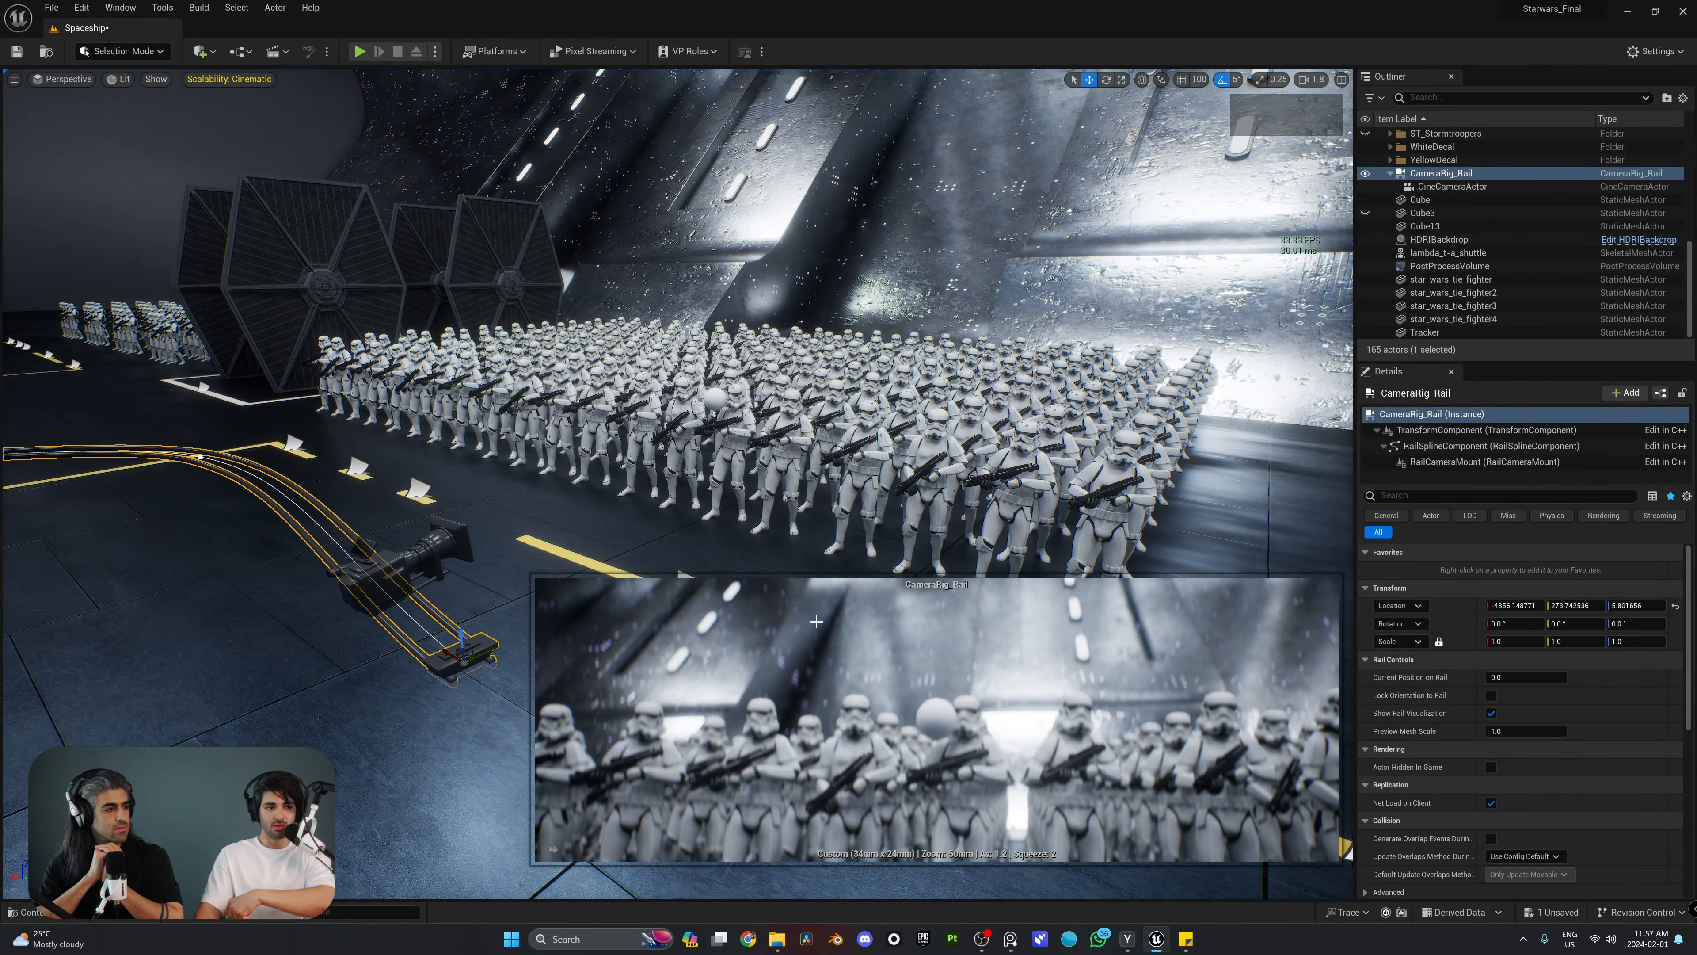
scroll(386, 579, "down", 2)
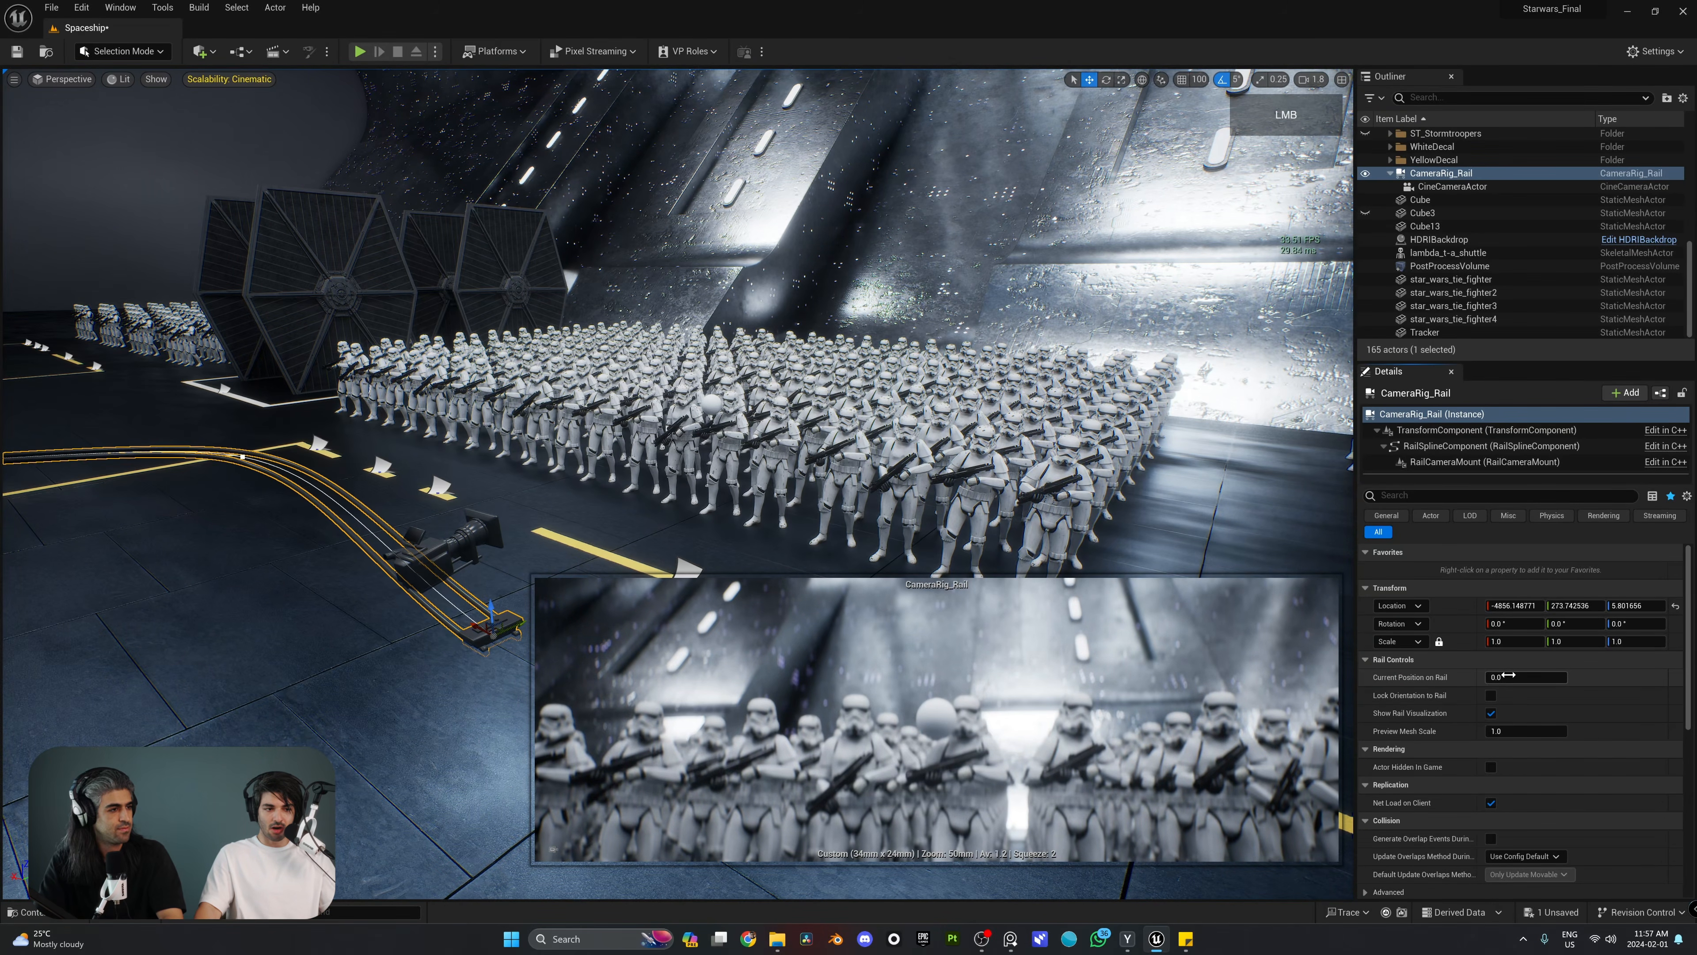
mouse_move(1509, 676)
left_mouse_down()
mouse_move(1644, 675)
mouse_move(1510, 675)
left_mouse_up()
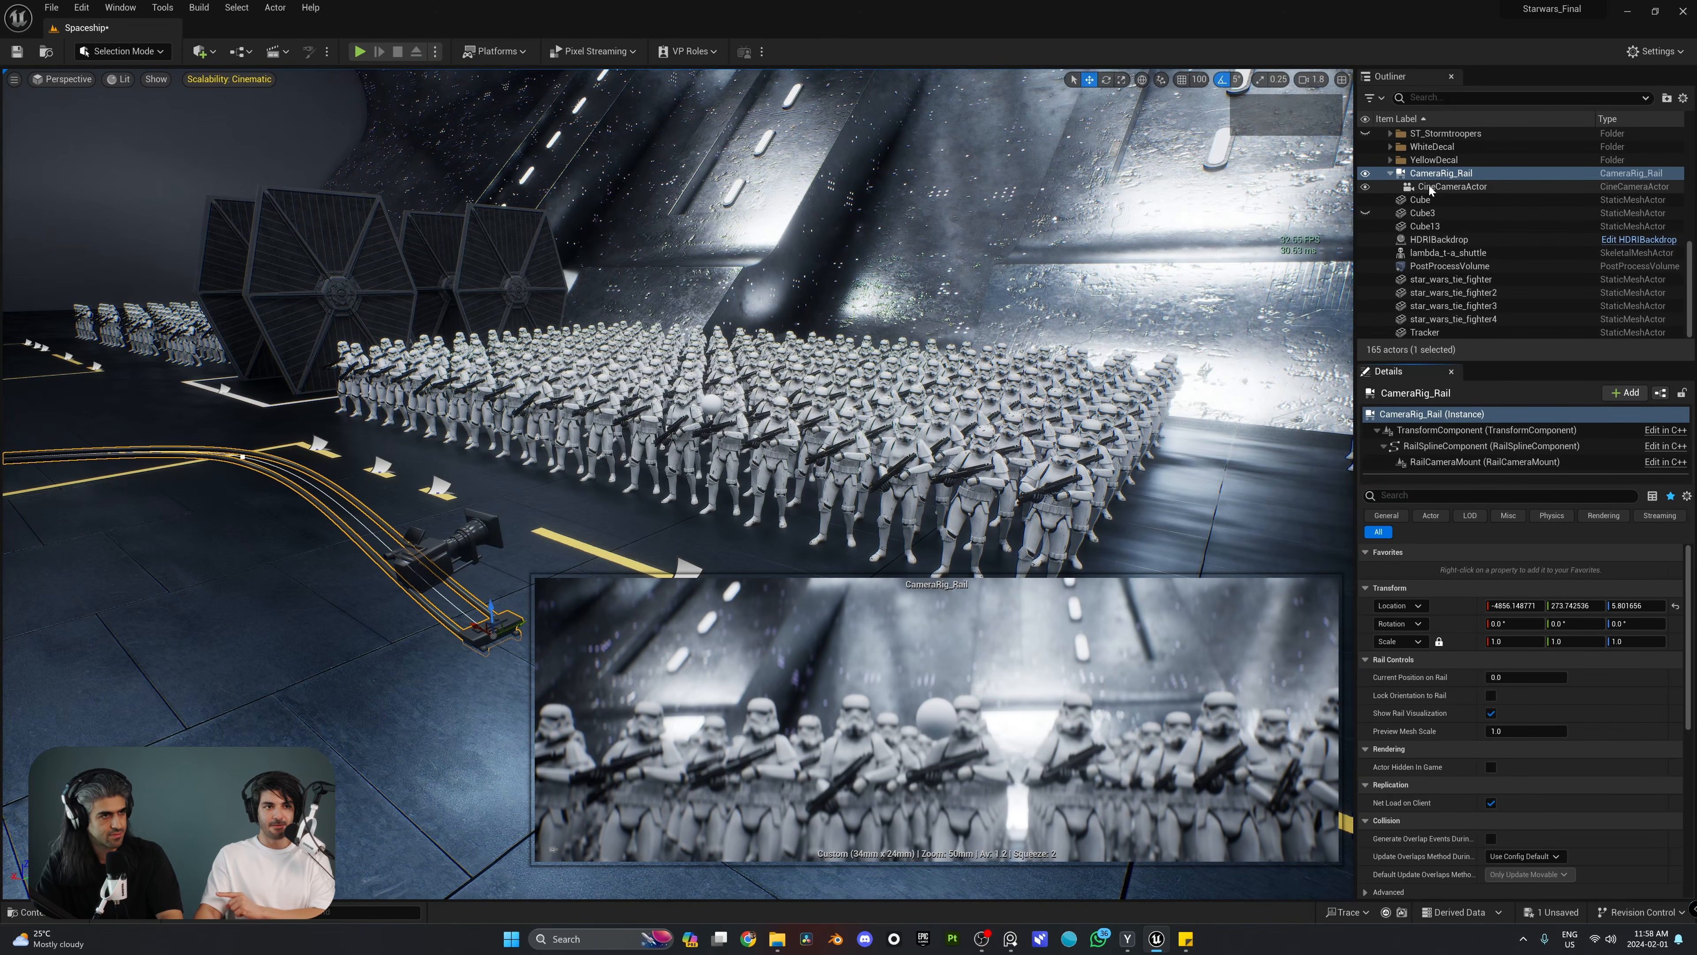
Step: Set the CineCameraActor's Current Focal Length to about 162 mm and its Manual Focus Distance to about 475 cm
left_click(1466, 187)
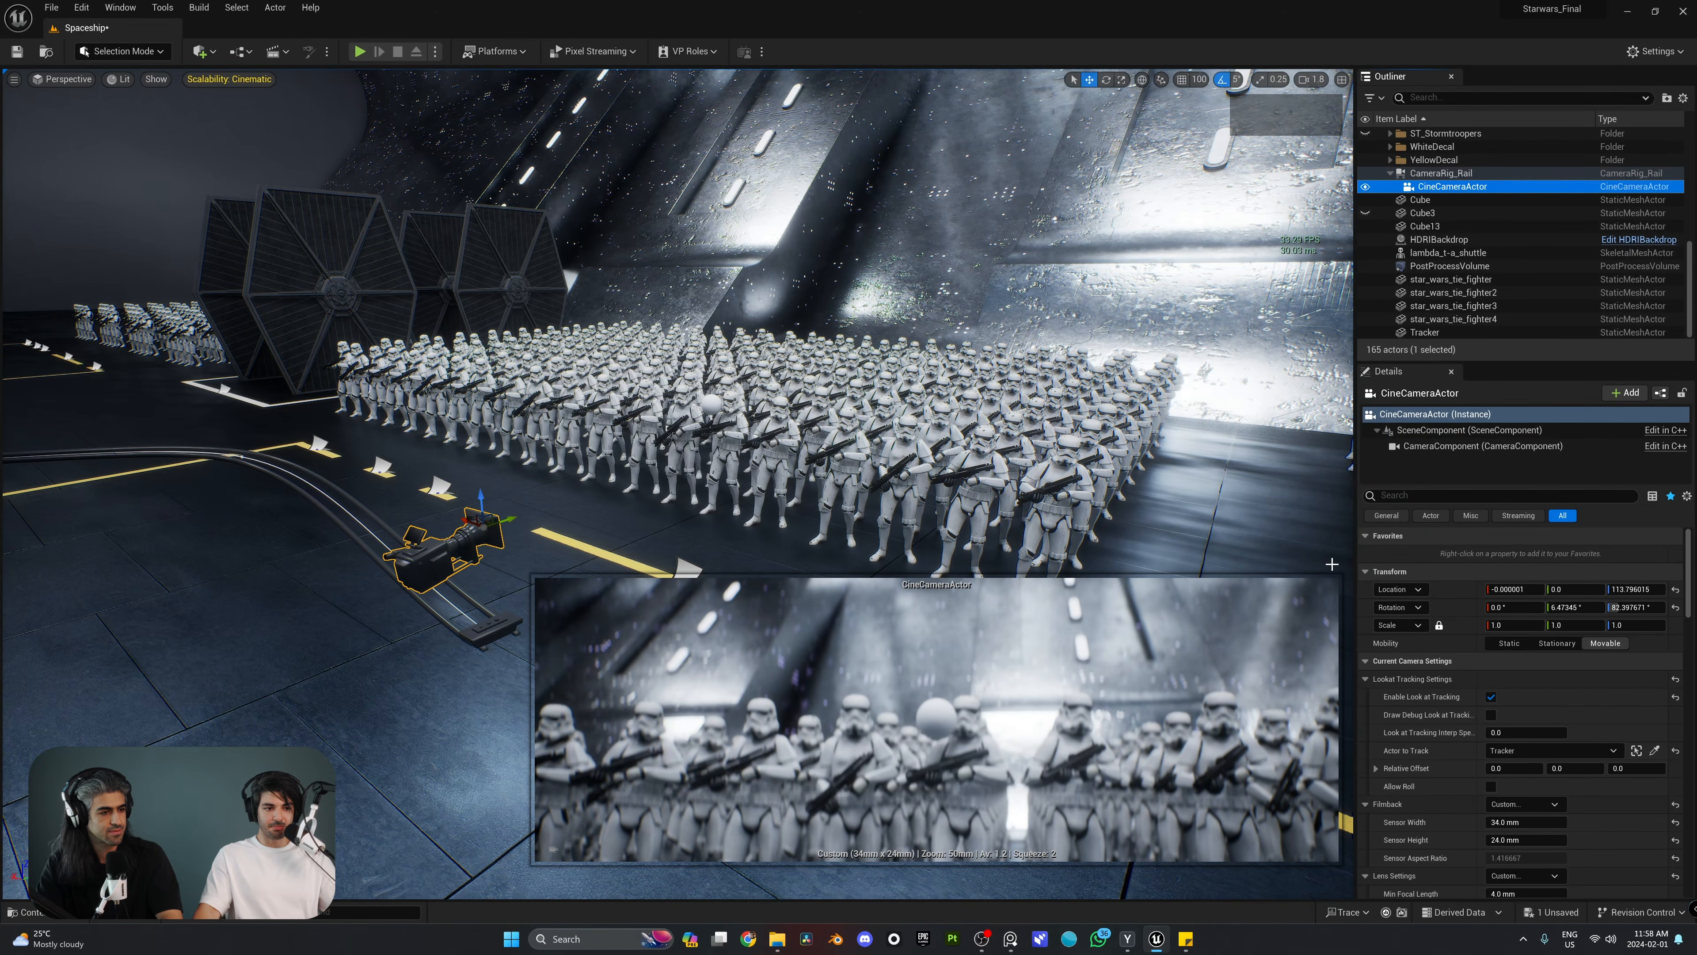
scroll(1429, 785, "down", 5)
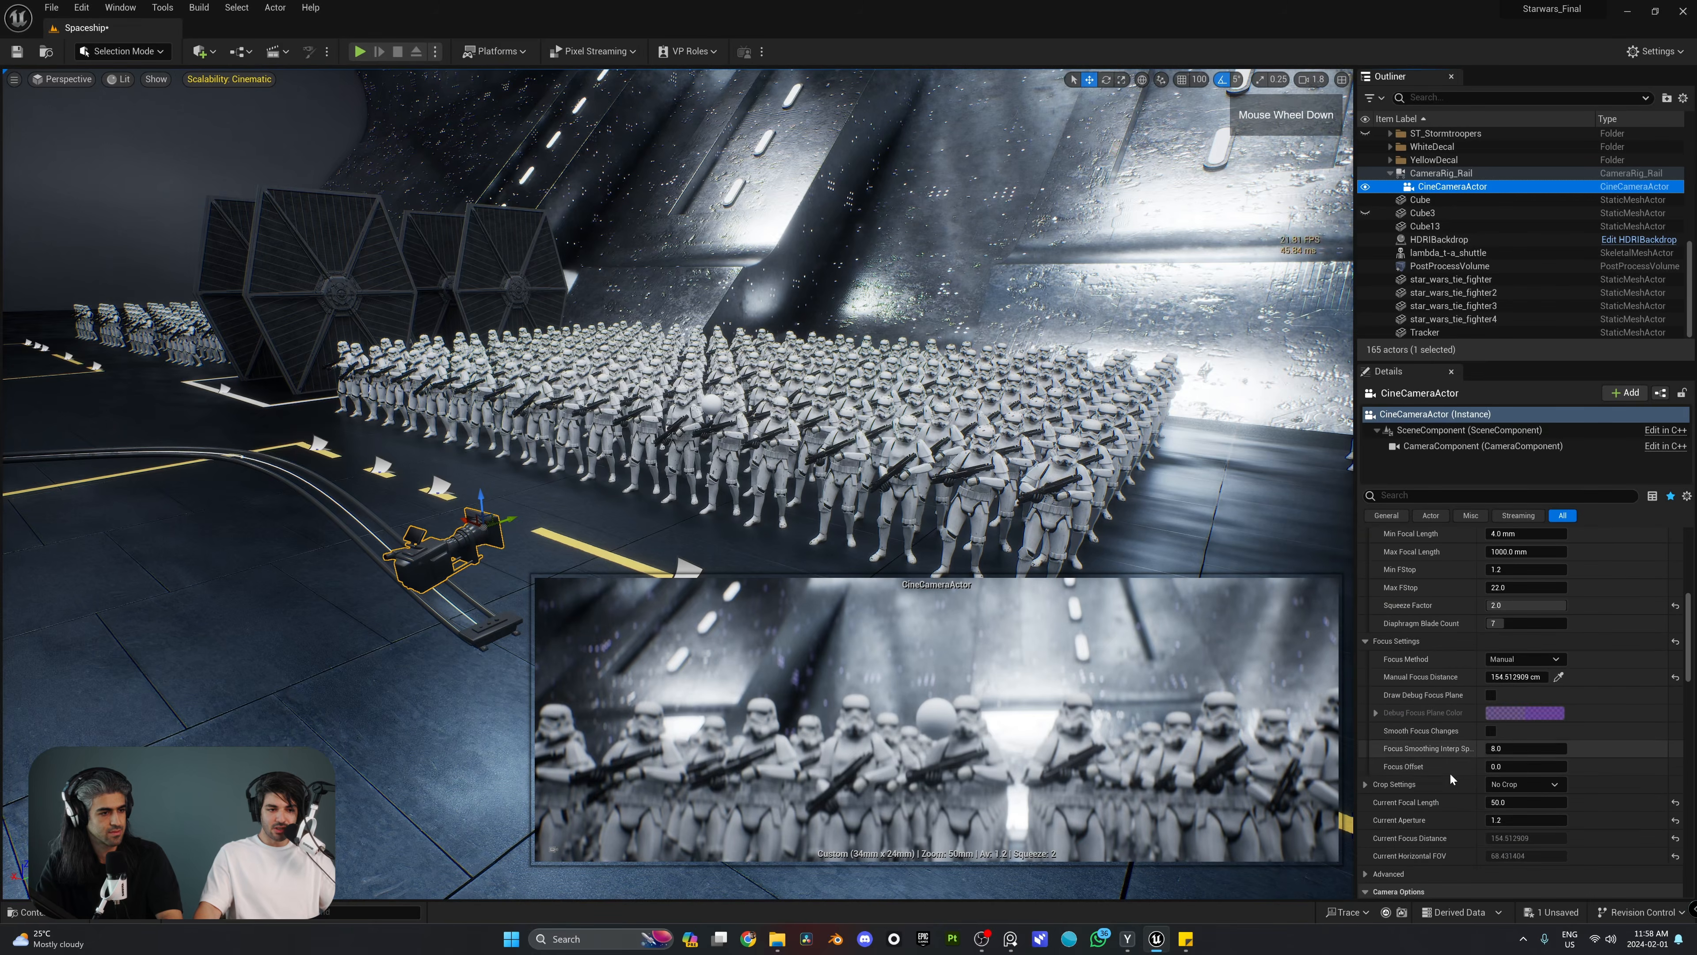
scroll(1483, 777, "down", 1)
left_click_drag(1514, 780, 1594, 781)
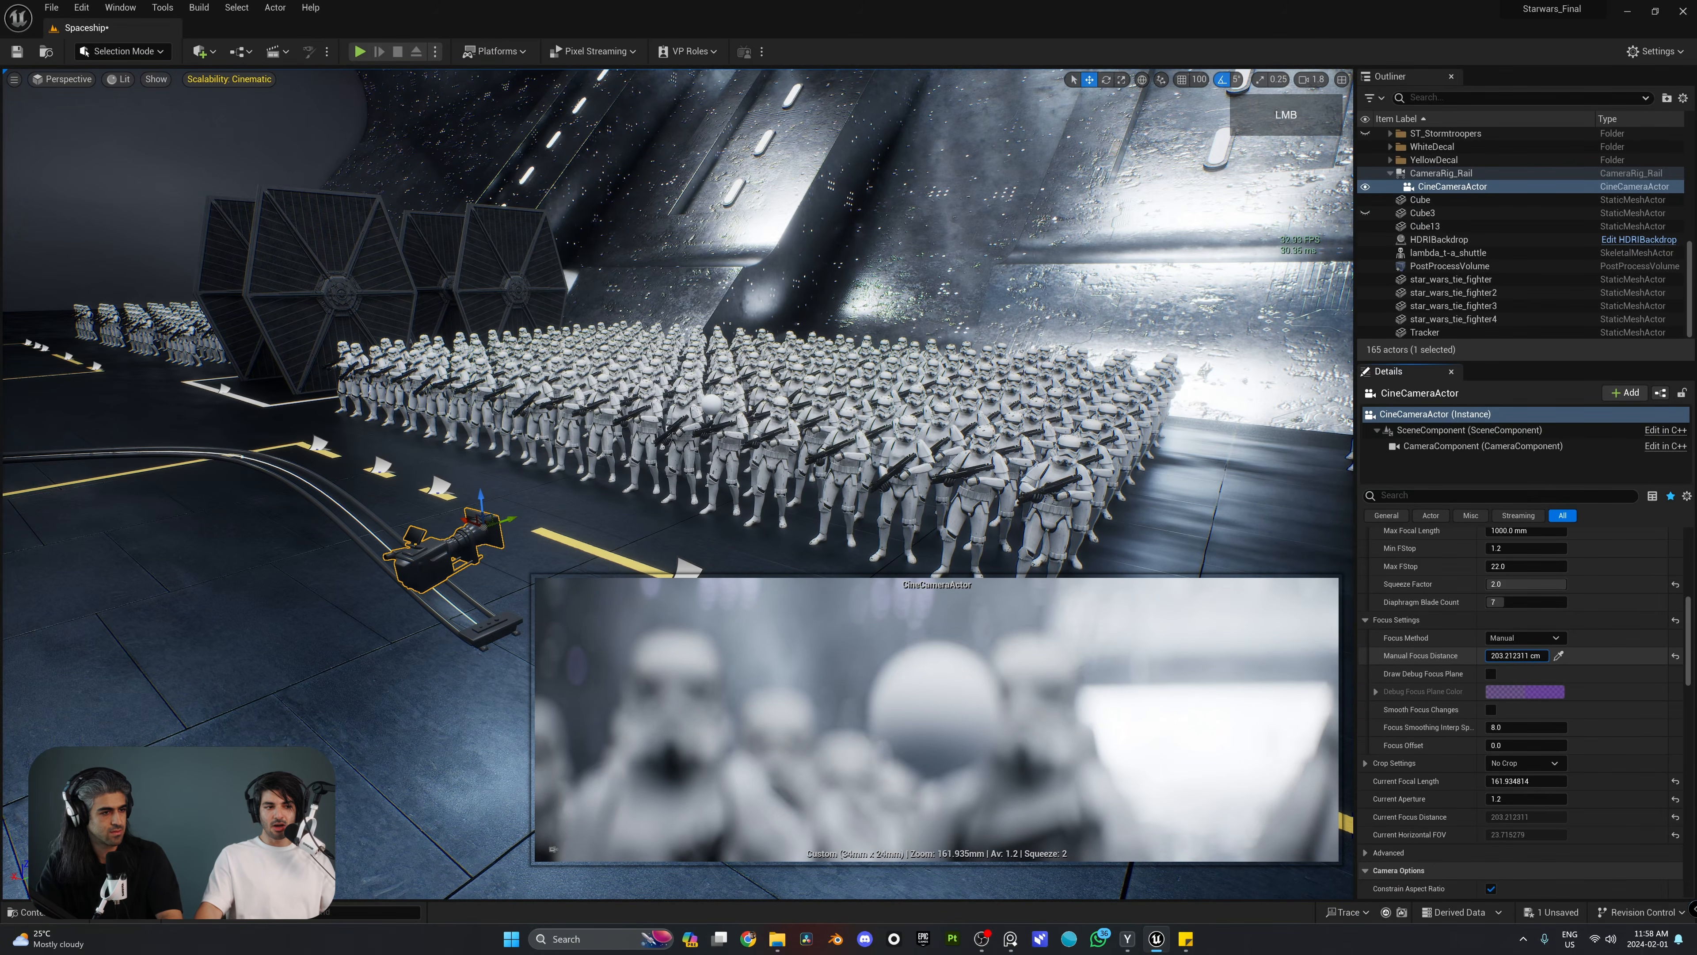
left_click_drag(1515, 655, 1557, 655)
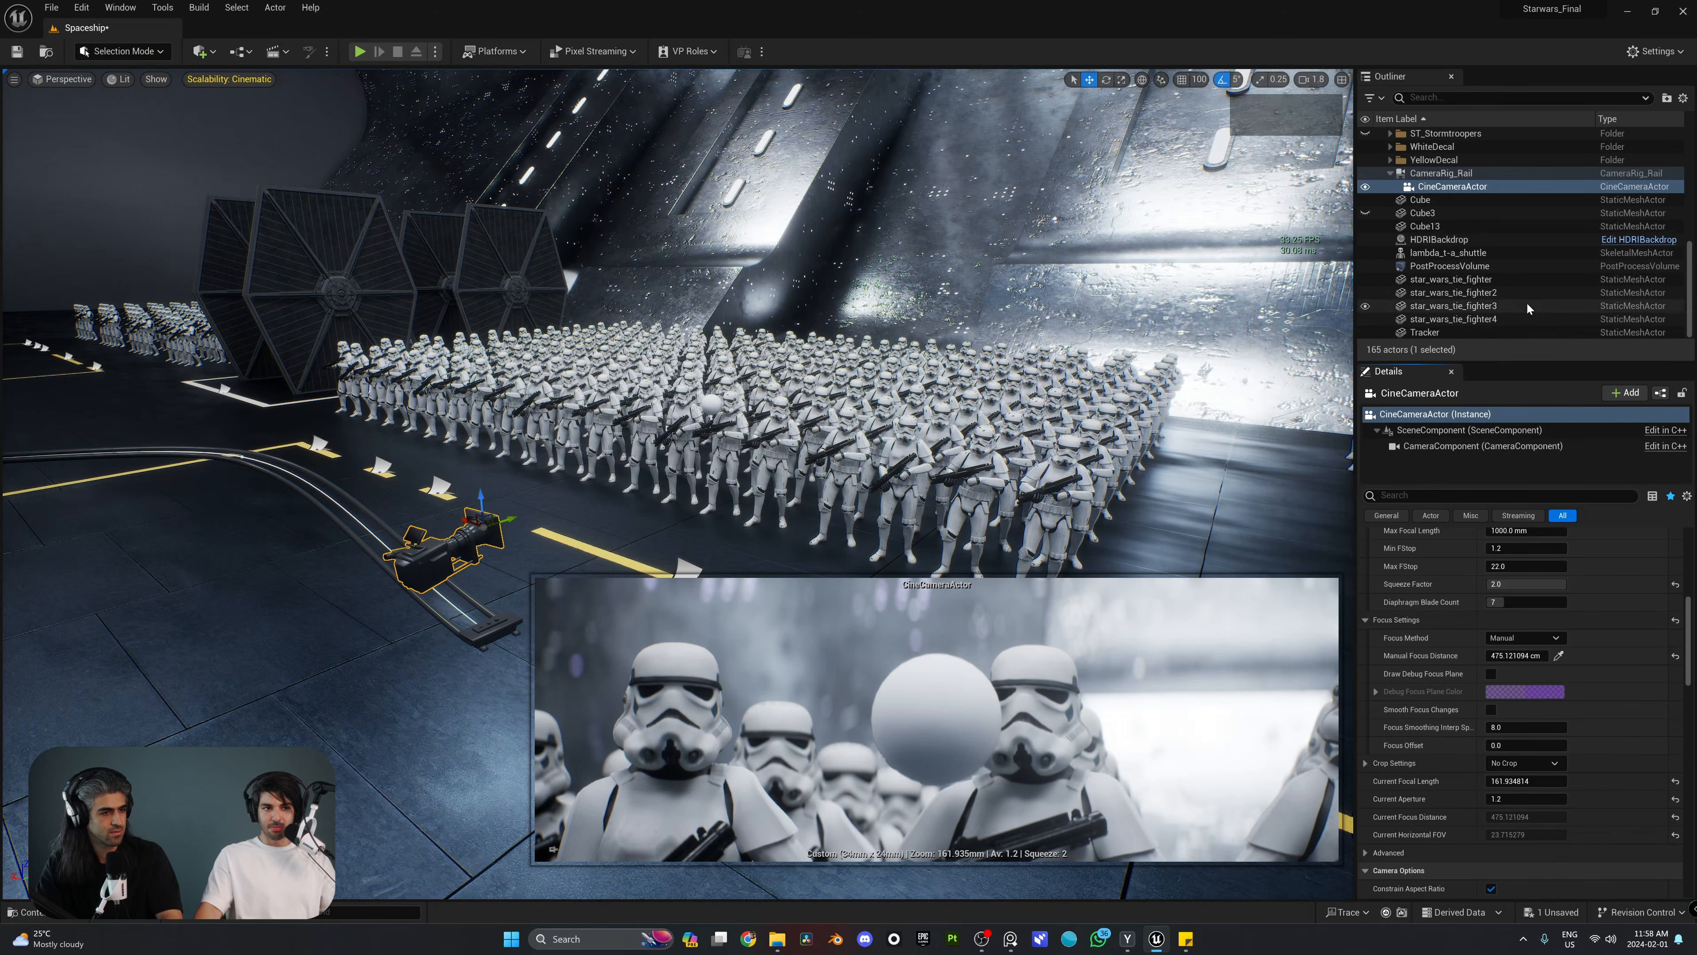
Step: Check the manual focus during movement by scrubbing the rail's Current Position on Rail, ending at 0.0
left_click(1442, 175)
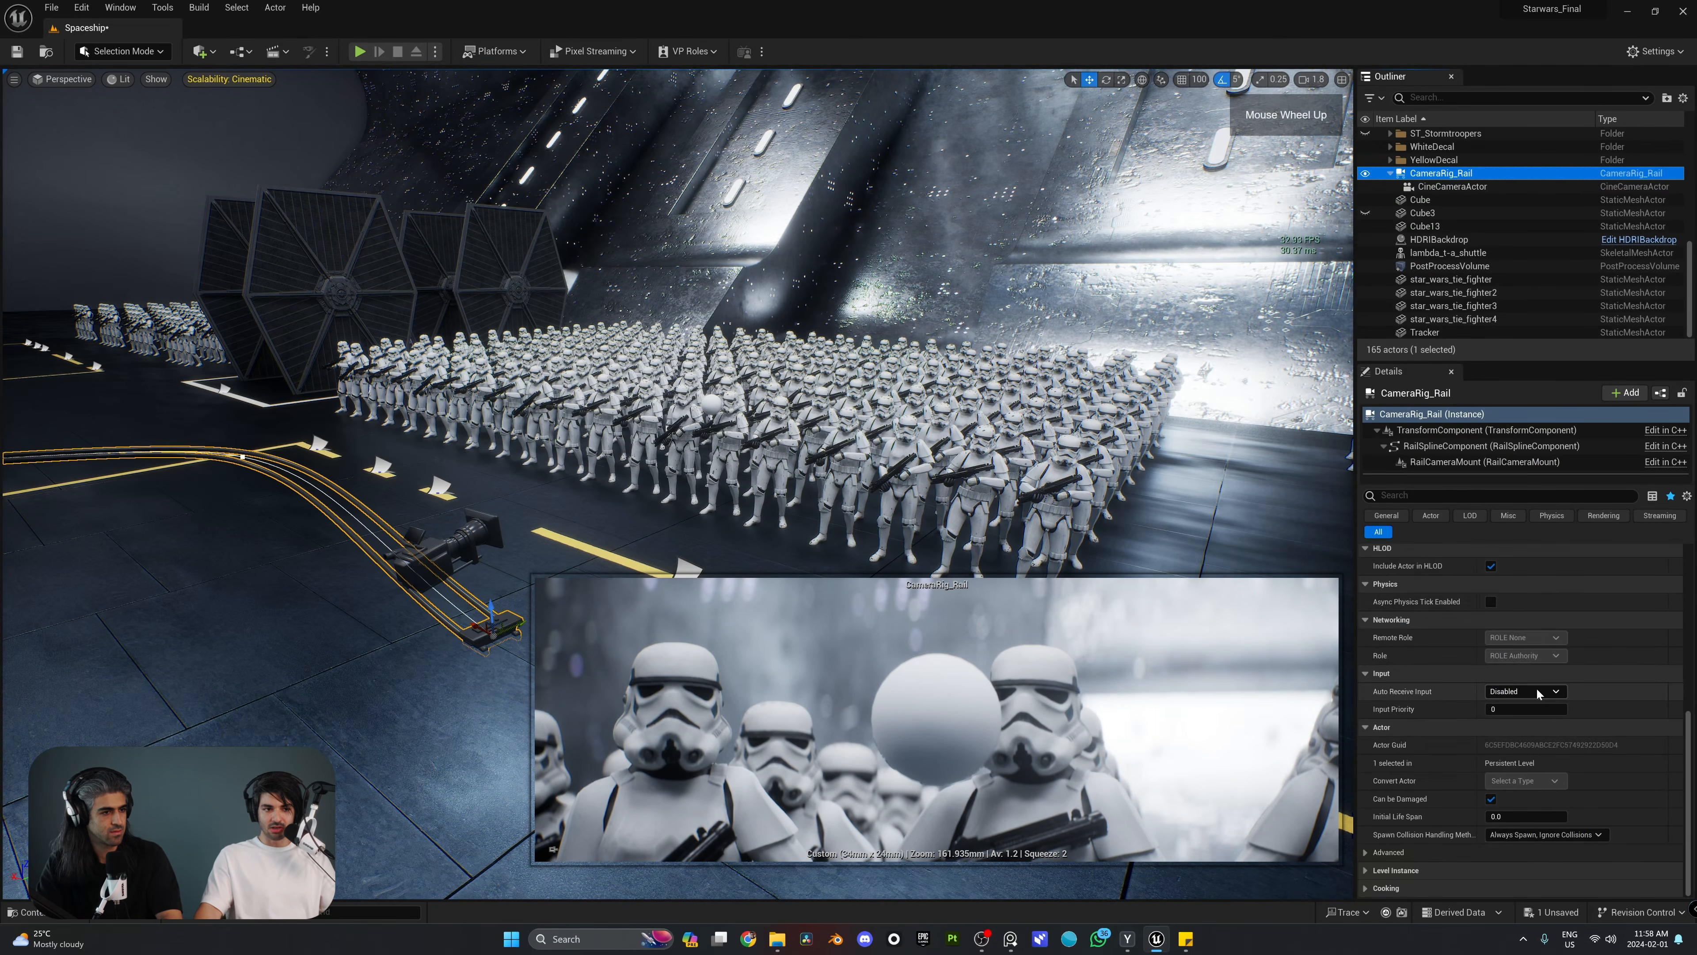
mouse_move(1504, 672)
left_mouse_down()
mouse_move(1531, 671)
mouse_move(1511, 679)
left_mouse_up()
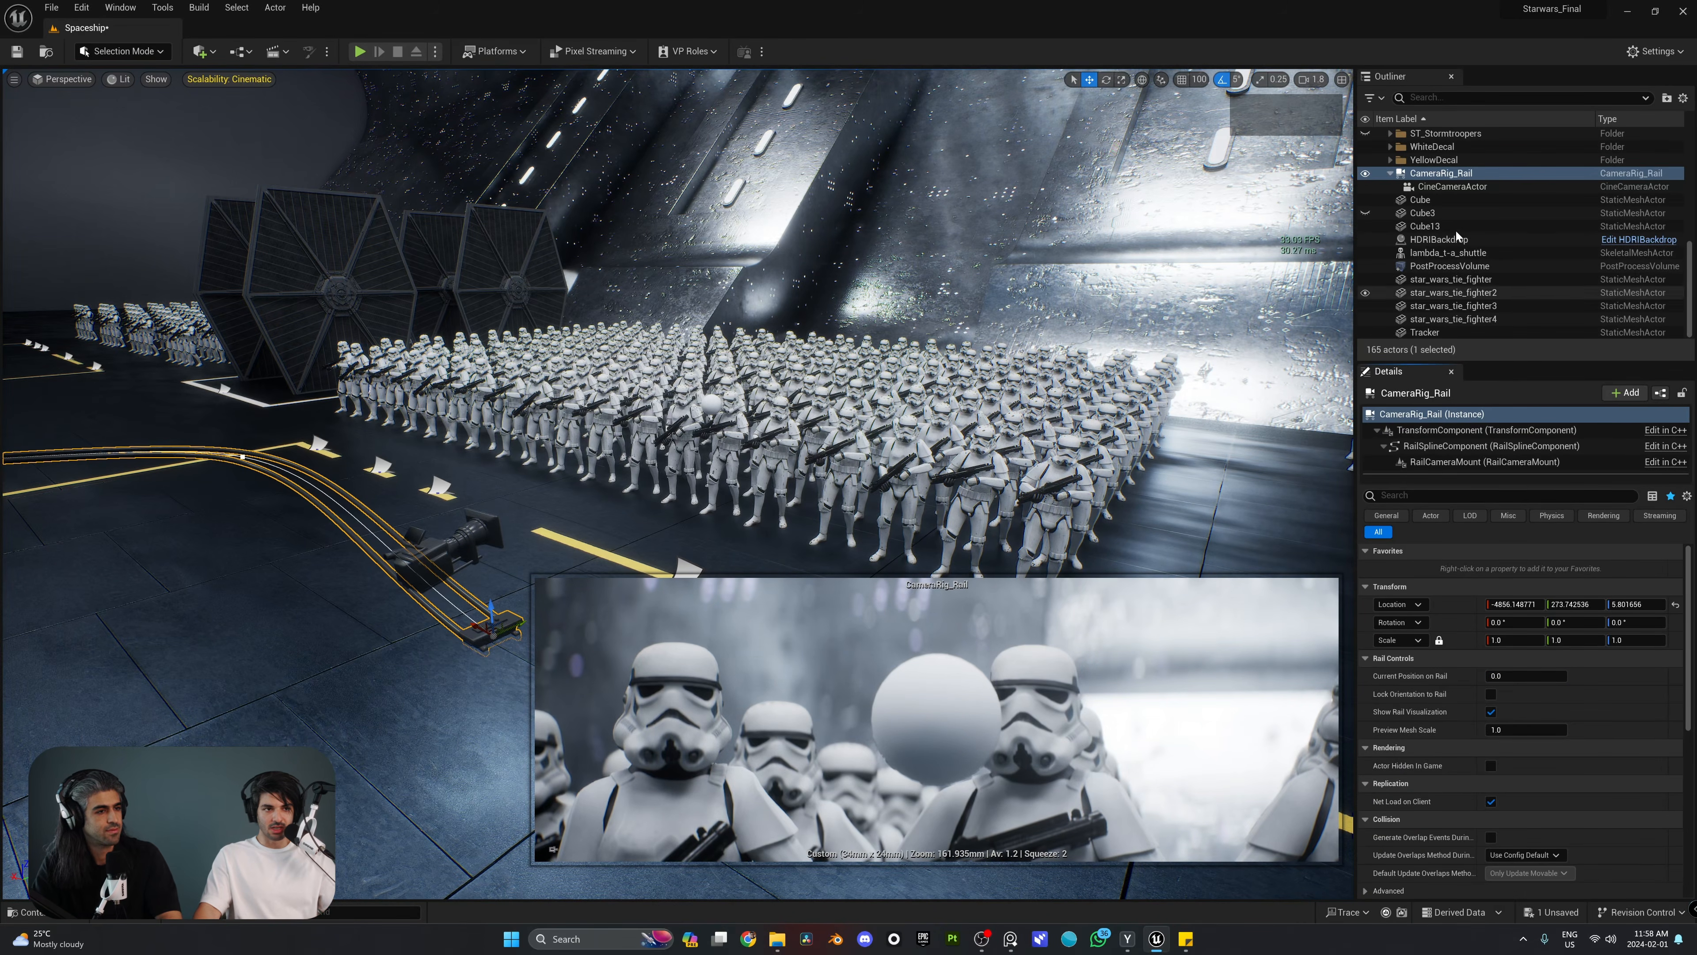
Step: Change the CineCameraActor's Focus Method to Tracking and pick the Tracker sphere as the focus Actor to Track
left_click(1450, 189)
scroll(1451, 720, "down", 10)
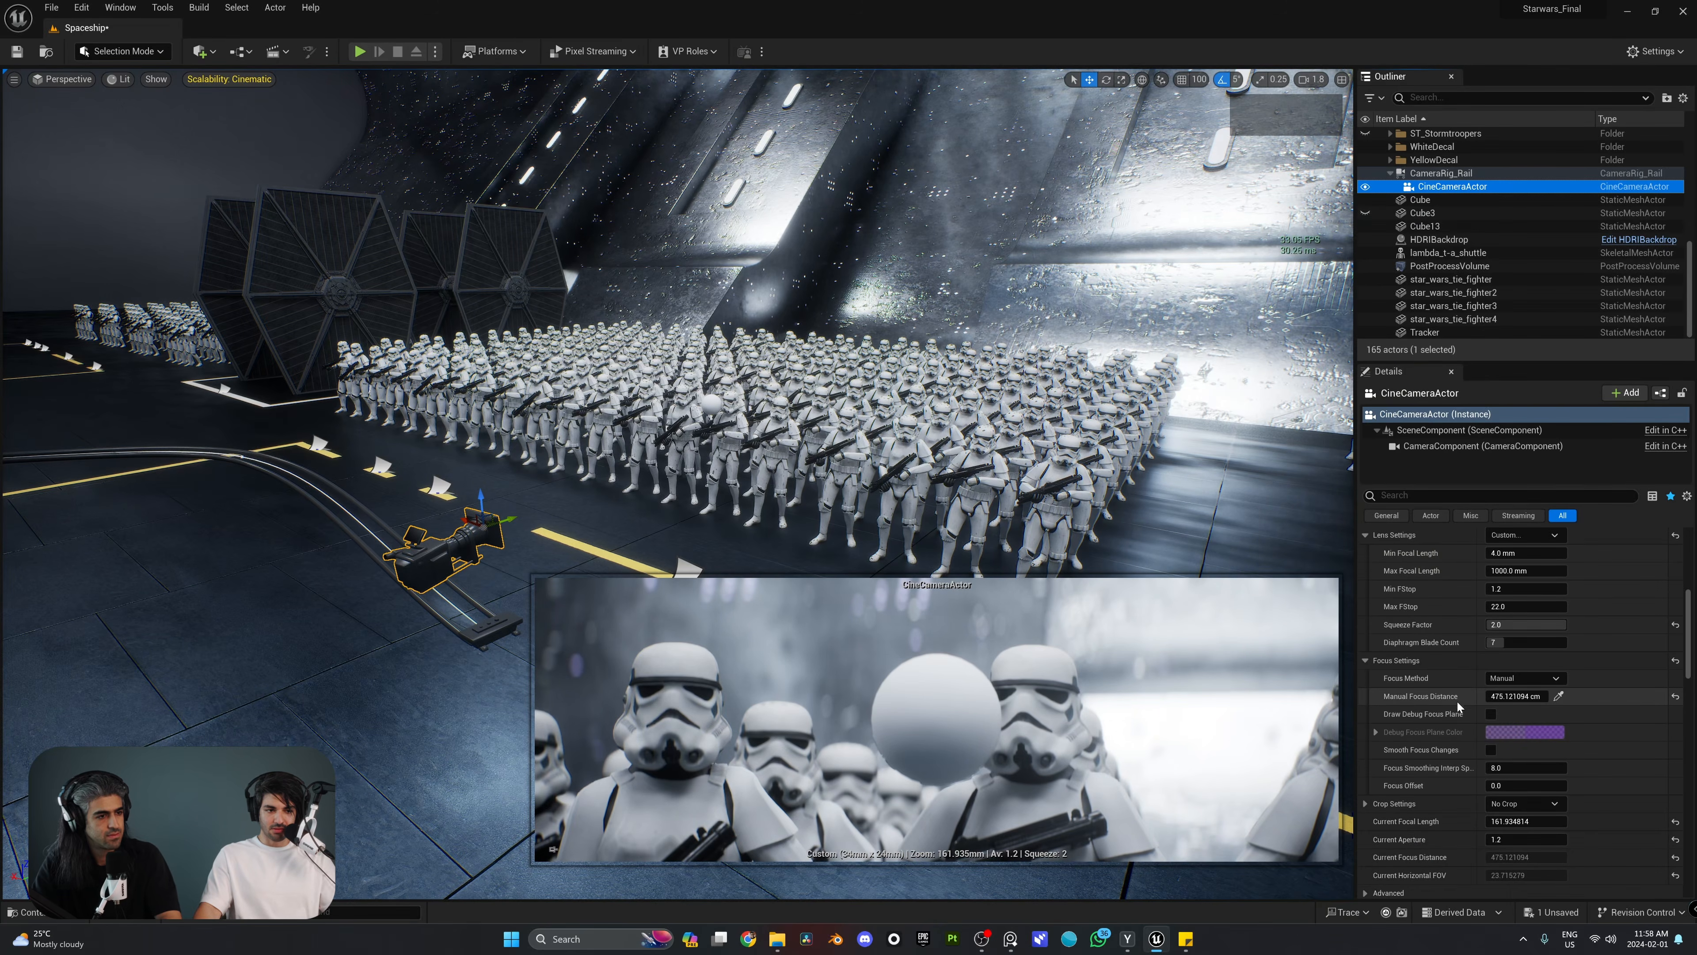
left_click(1541, 679)
left_click(1511, 715)
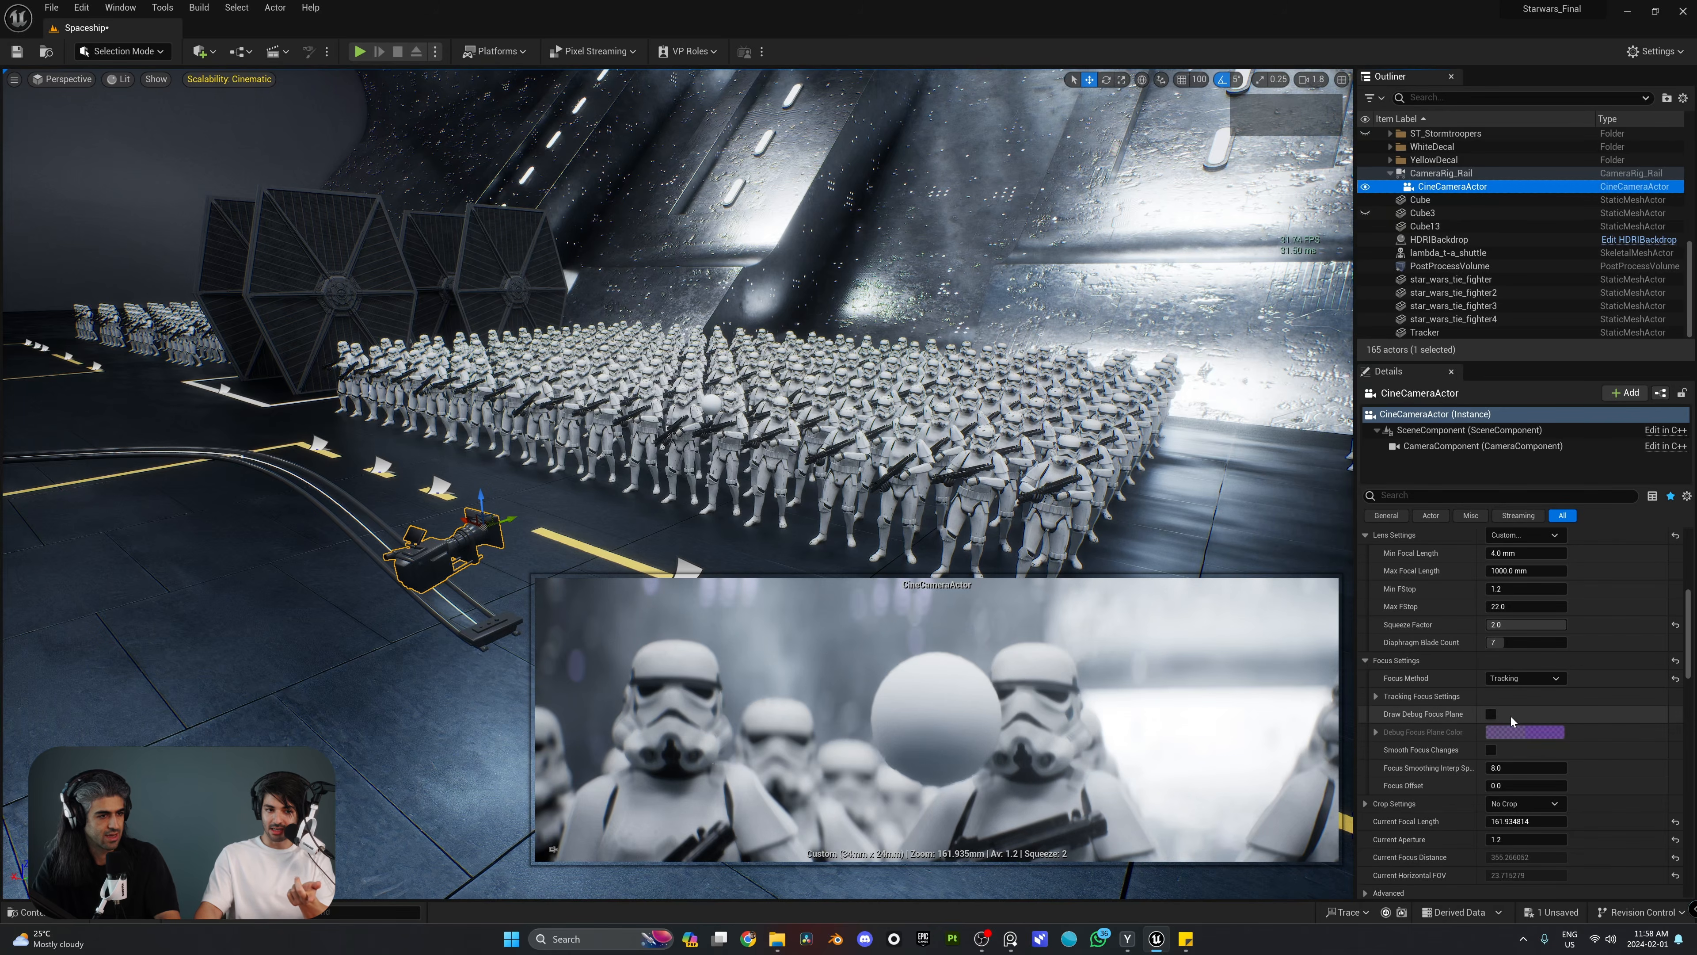
left_click(1377, 696)
key("w")
mouse_move(854, 449)
right_mouse_down()
mouse_move(889, 445)
mouse_move(855, 448)
right_mouse_up()
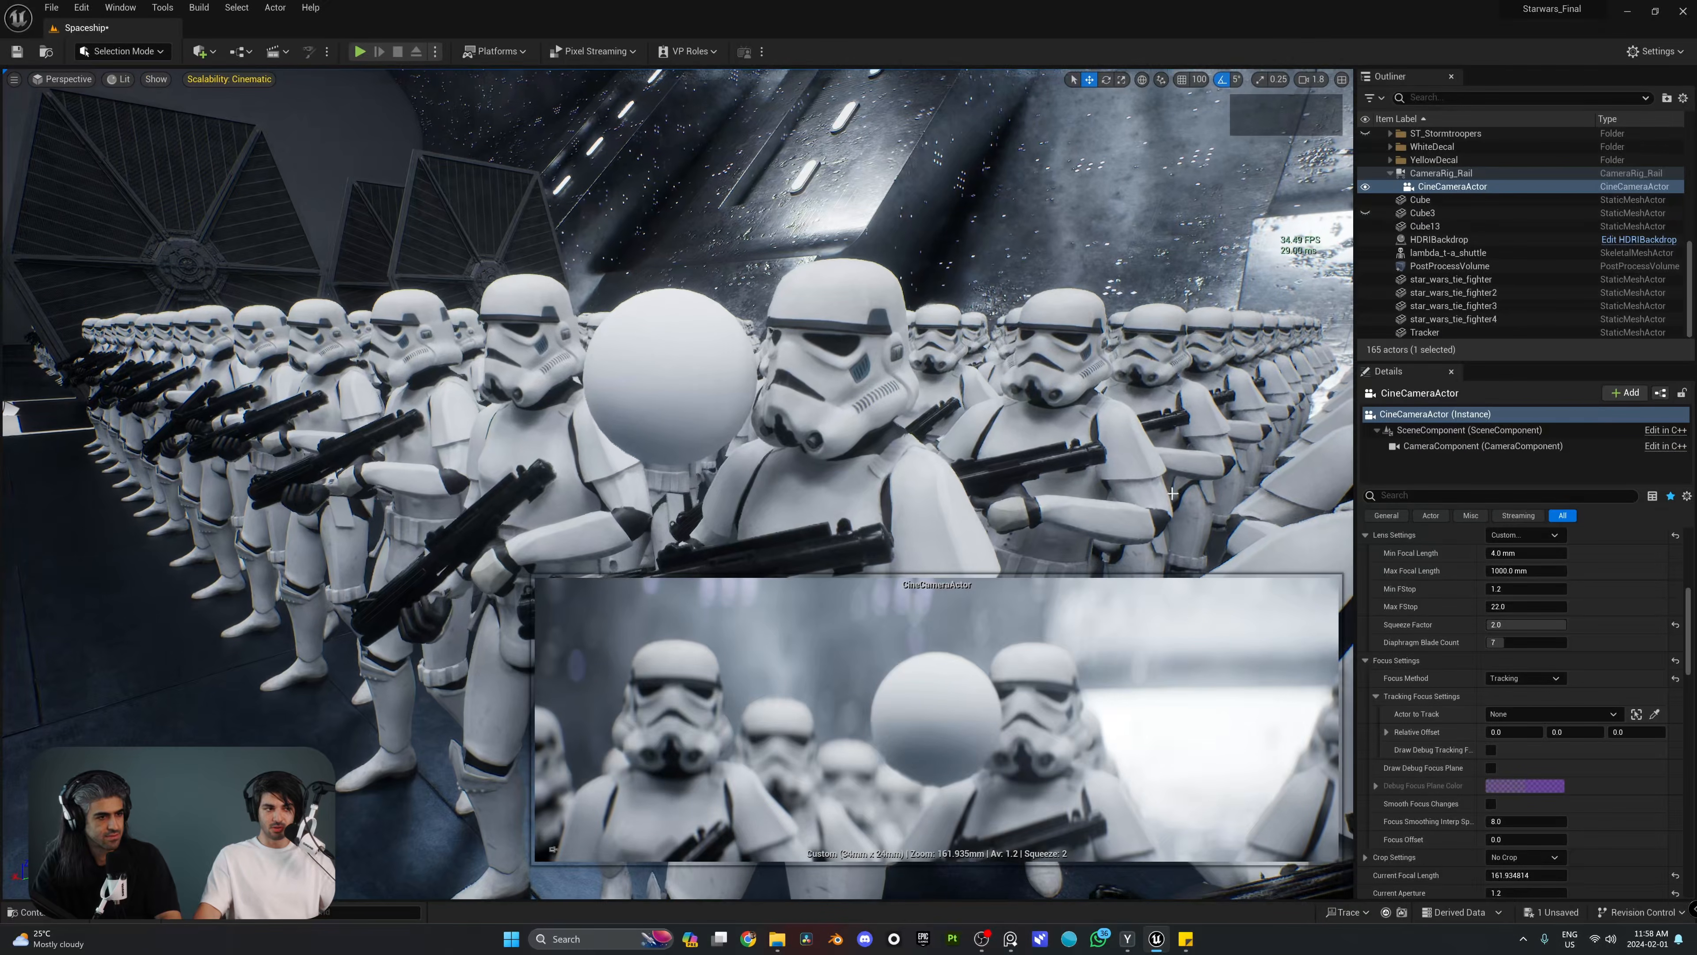
left_click(1655, 714)
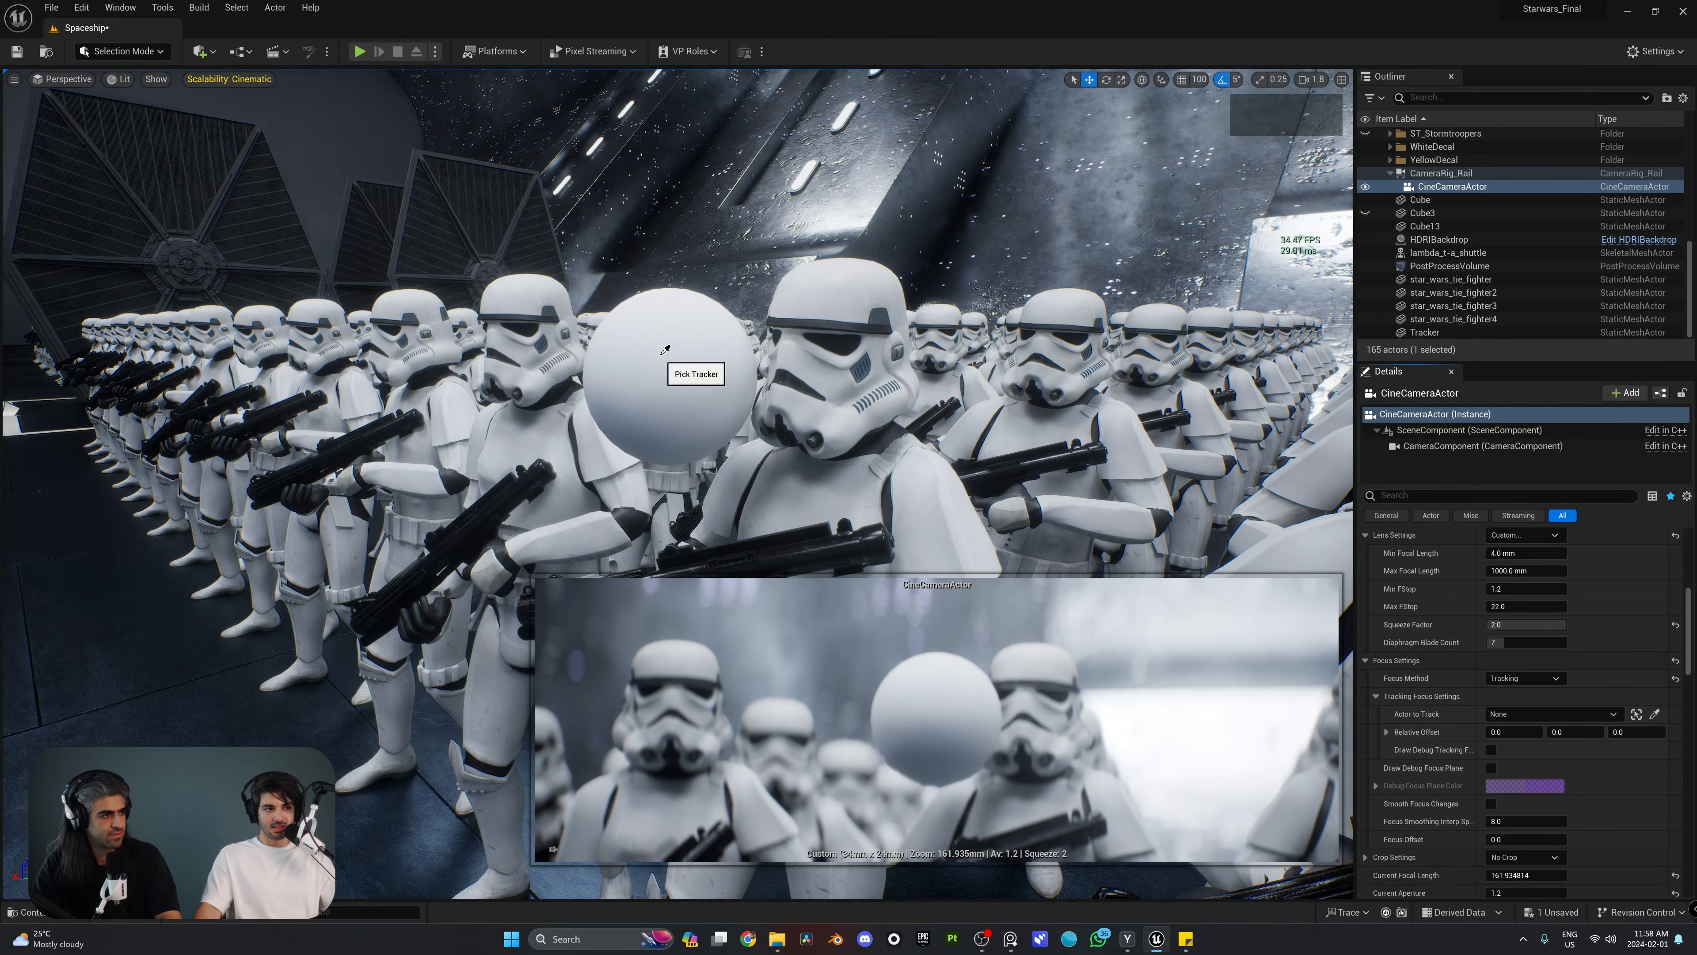
left_click(665, 349)
Step: Hide the Tracker sphere and check the tracked focus by scrubbing the camera along the rail, ending at position 0.0
key("s")
right_click_drag(911, 370, 926, 378)
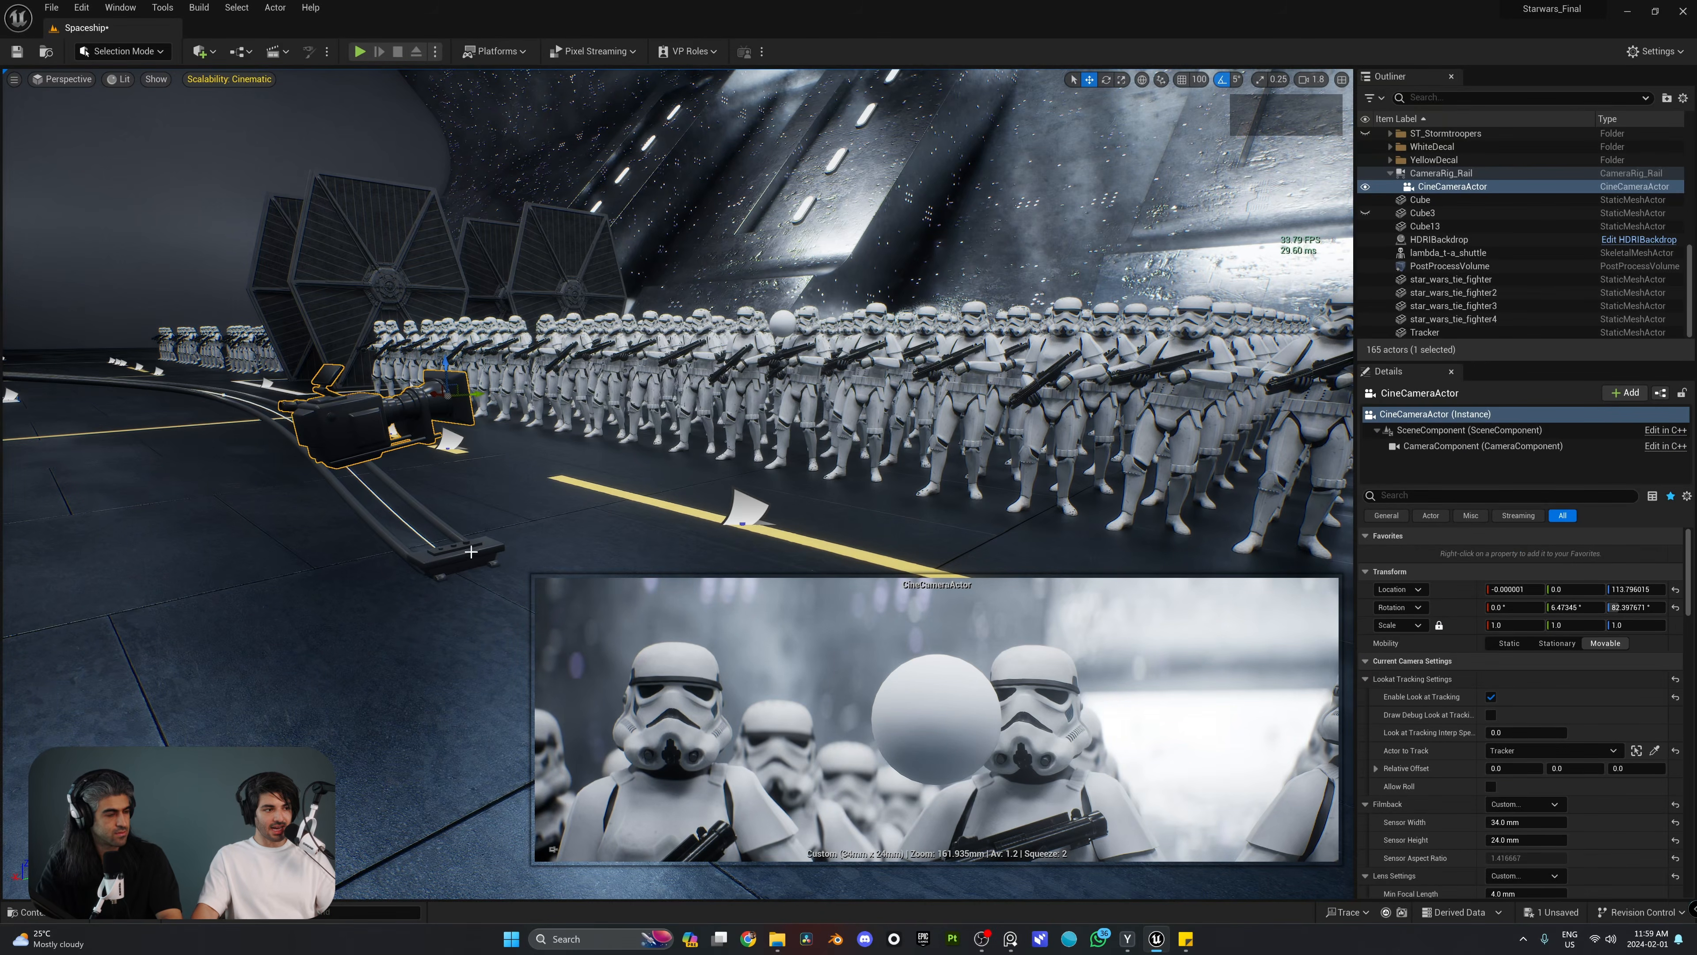
left_click(441, 563)
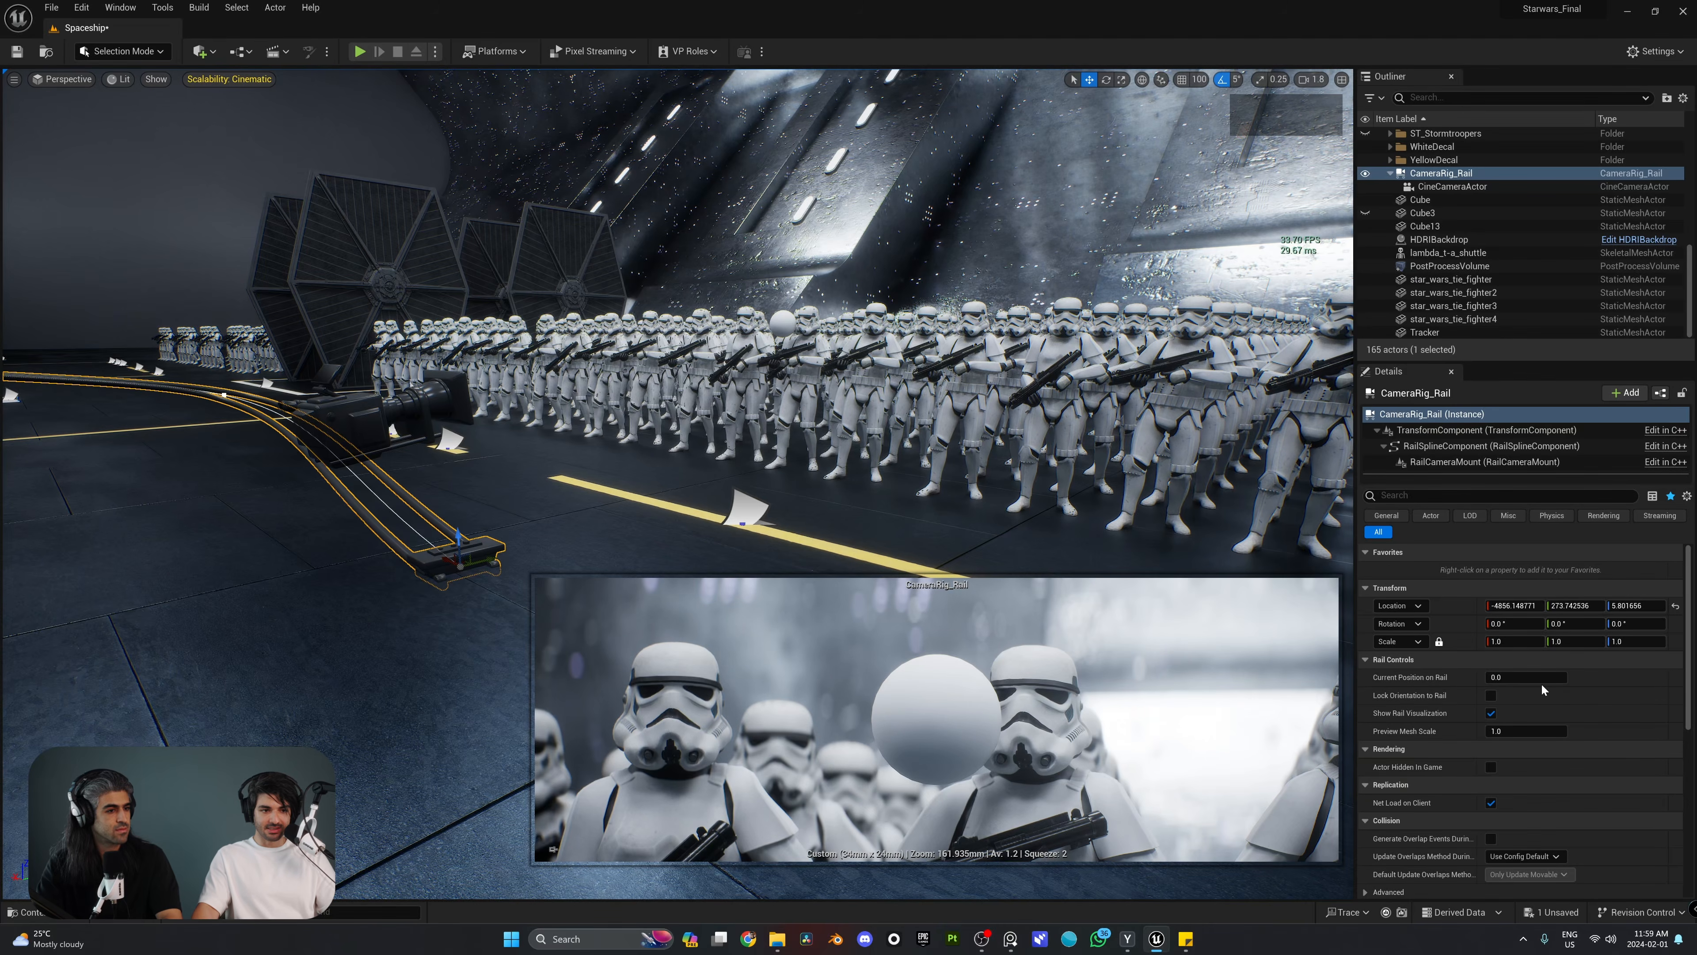
mouse_move(1490, 677)
left_mouse_down()
mouse_move(1563, 677)
mouse_move(1487, 677)
left_mouse_up()
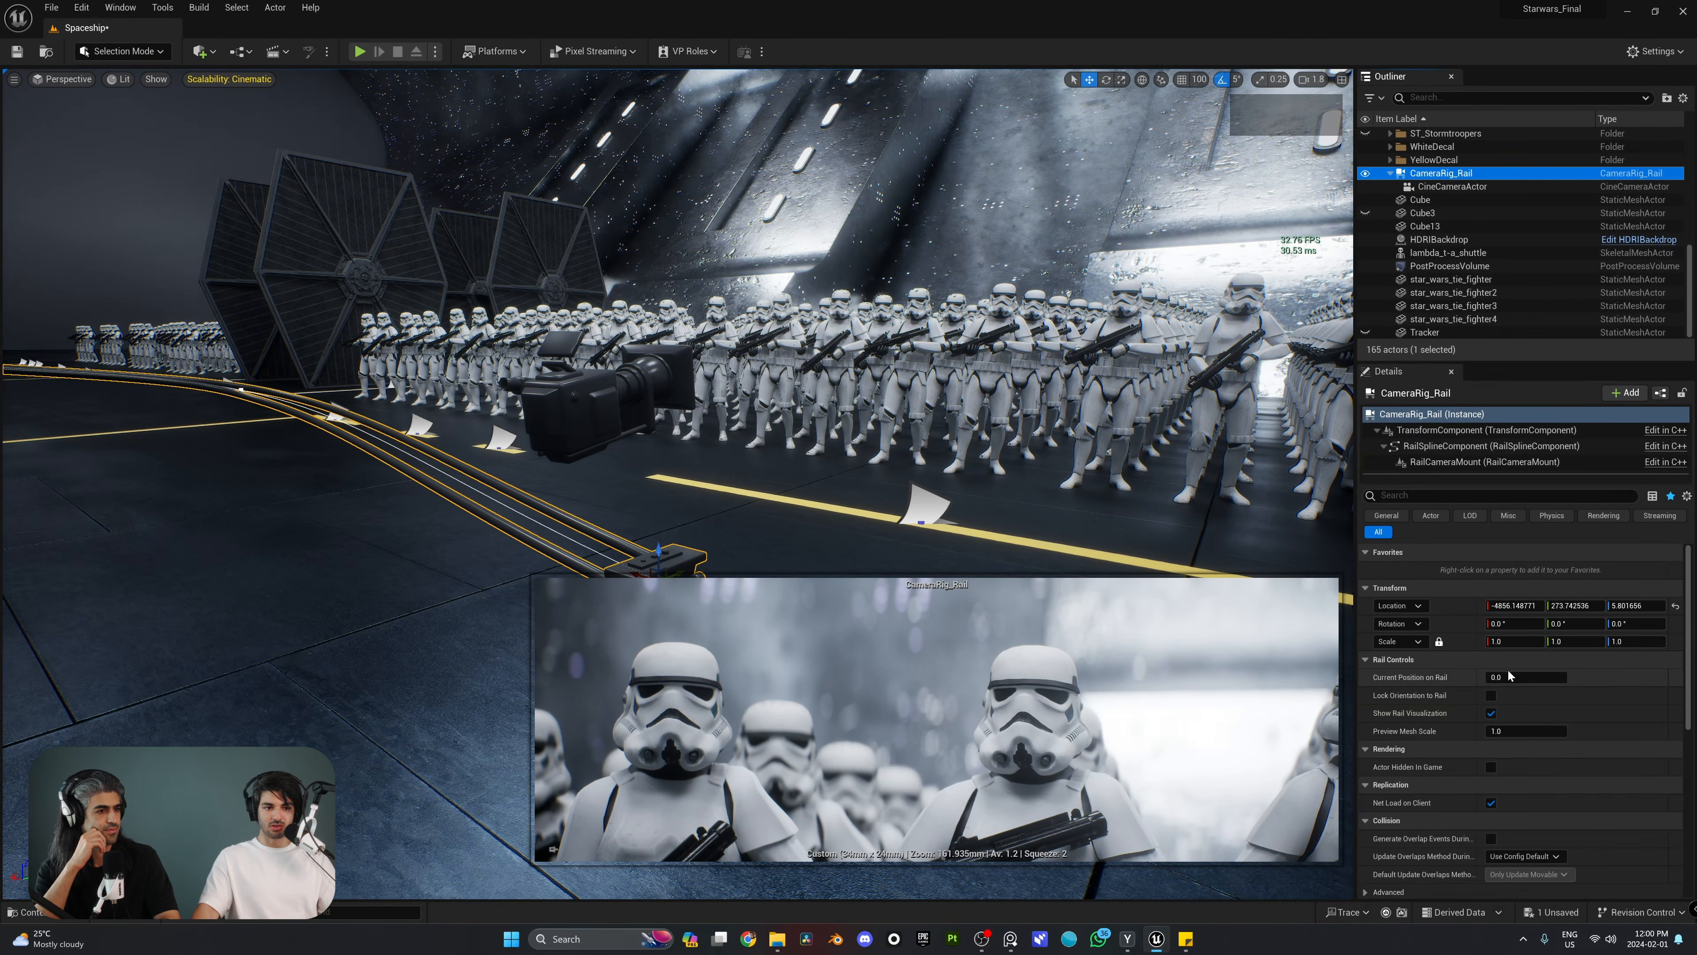
mouse_move(1500, 677)
left_mouse_down()
mouse_move(1567, 677)
mouse_move(1487, 677)
left_mouse_up()
Step: Place a Camera Rig Crane on the open hangar floor facing the stormtrooper formations
key("s")
right_click_drag(868, 428, 620, 261)
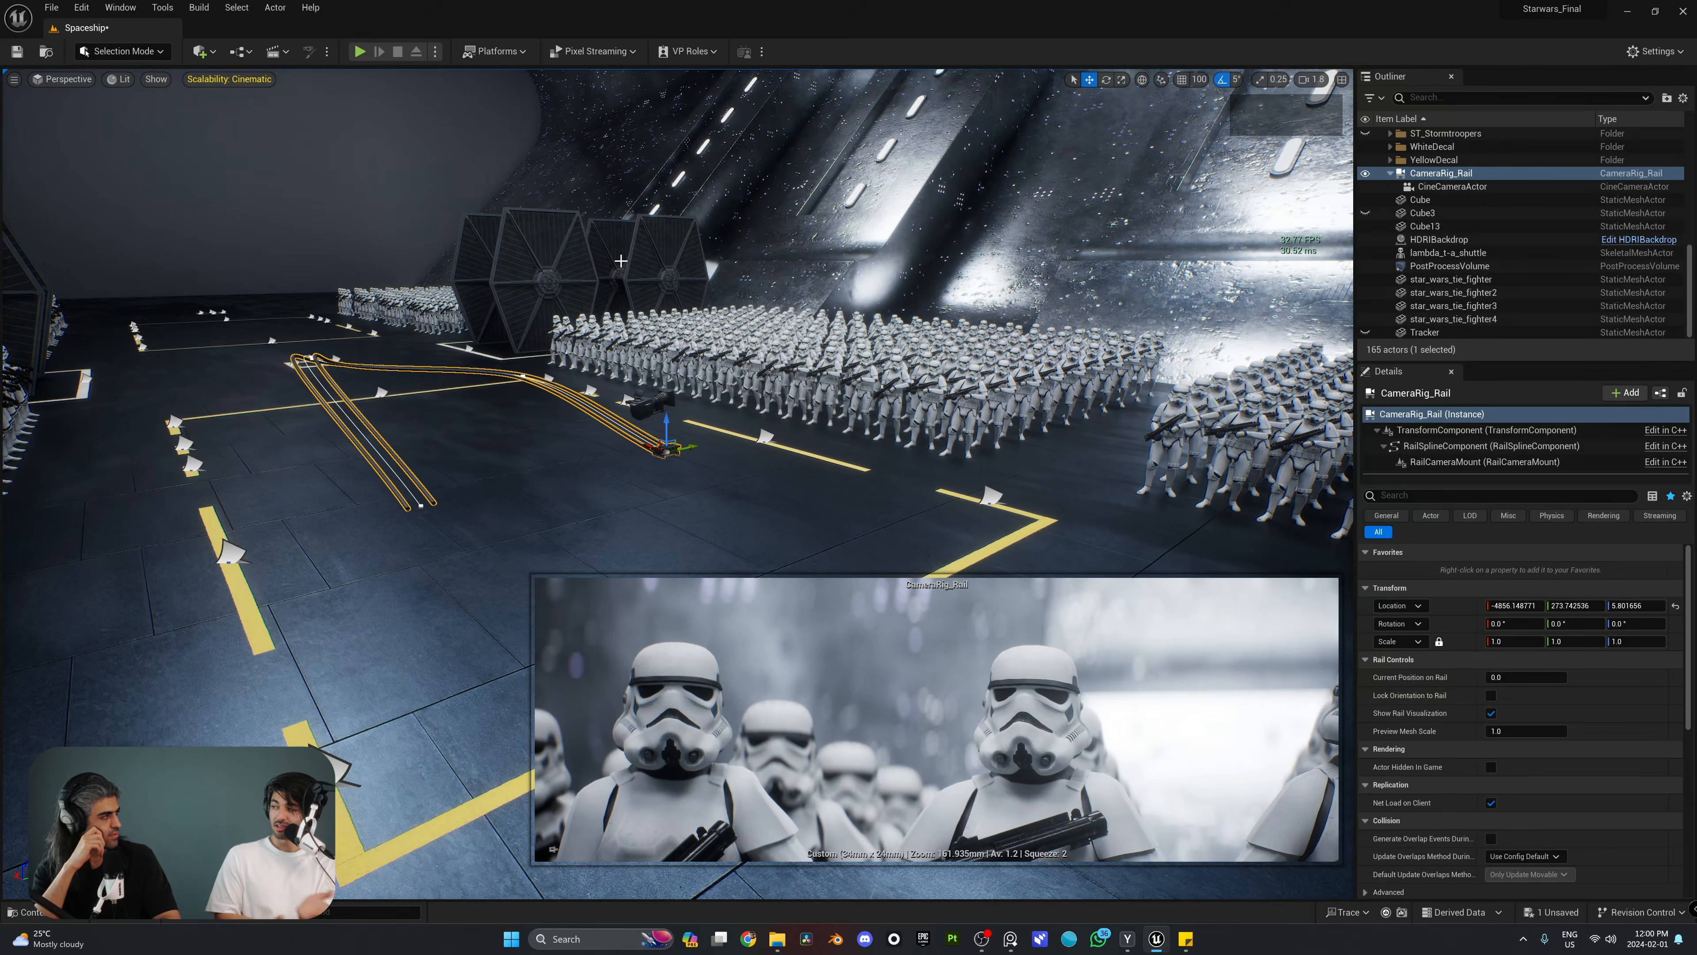
left_click(586, 261)
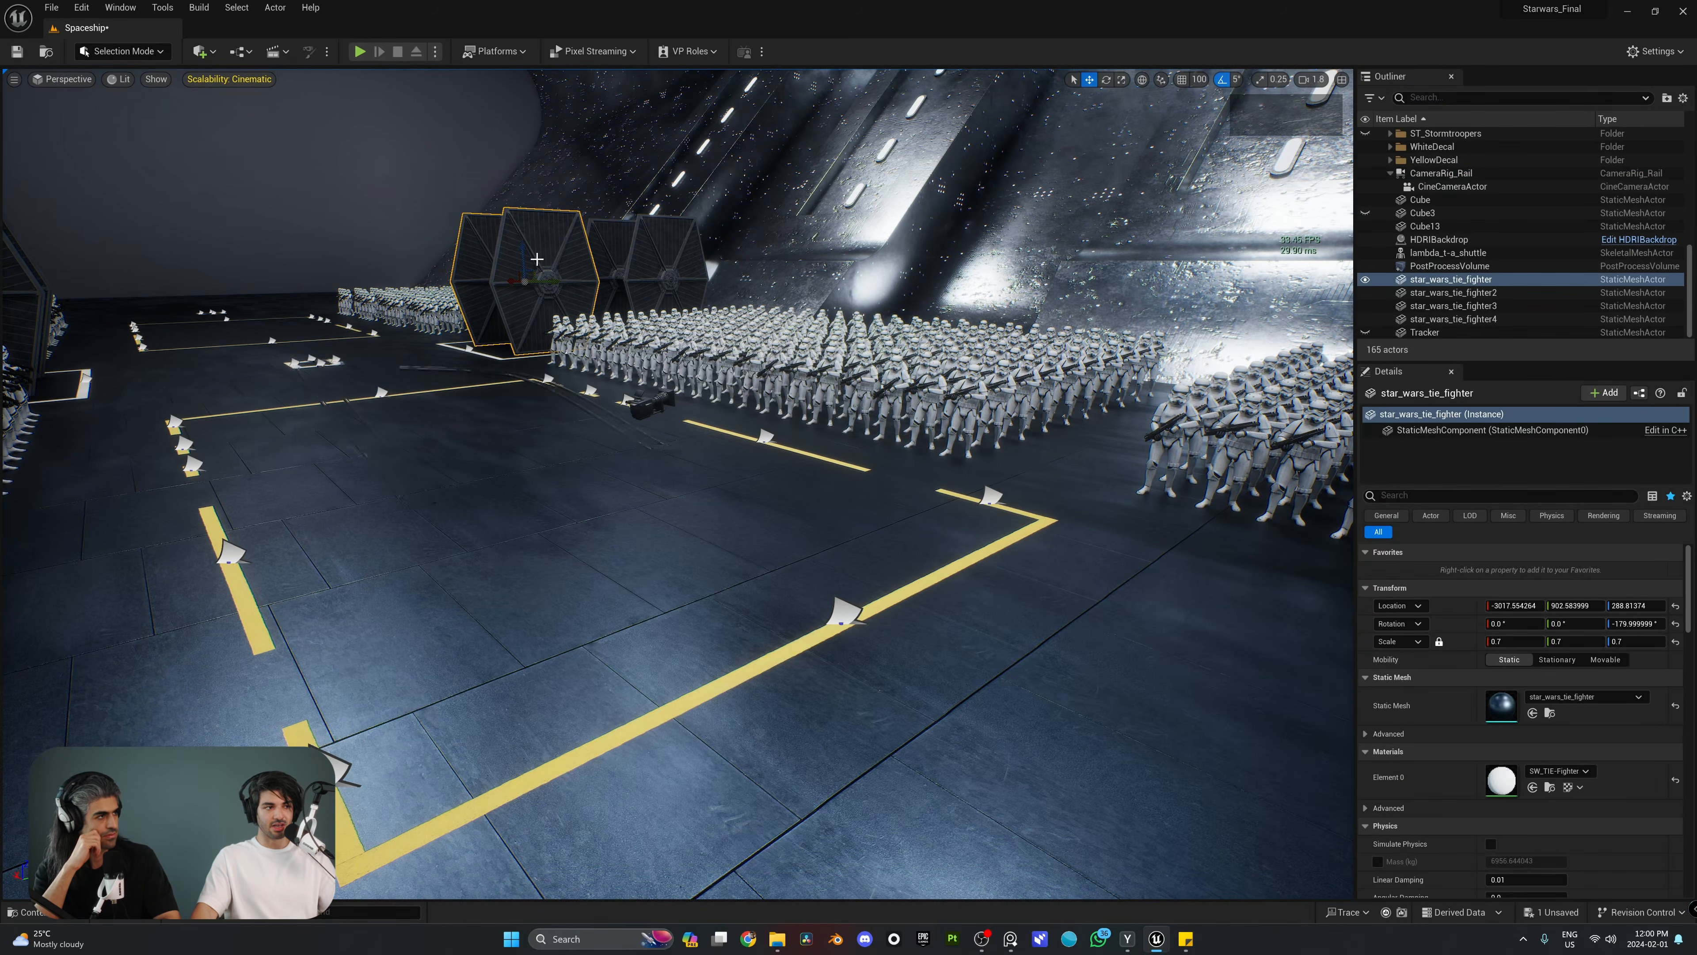
right_click_drag(586, 260, 668, 262)
left_click(197, 51)
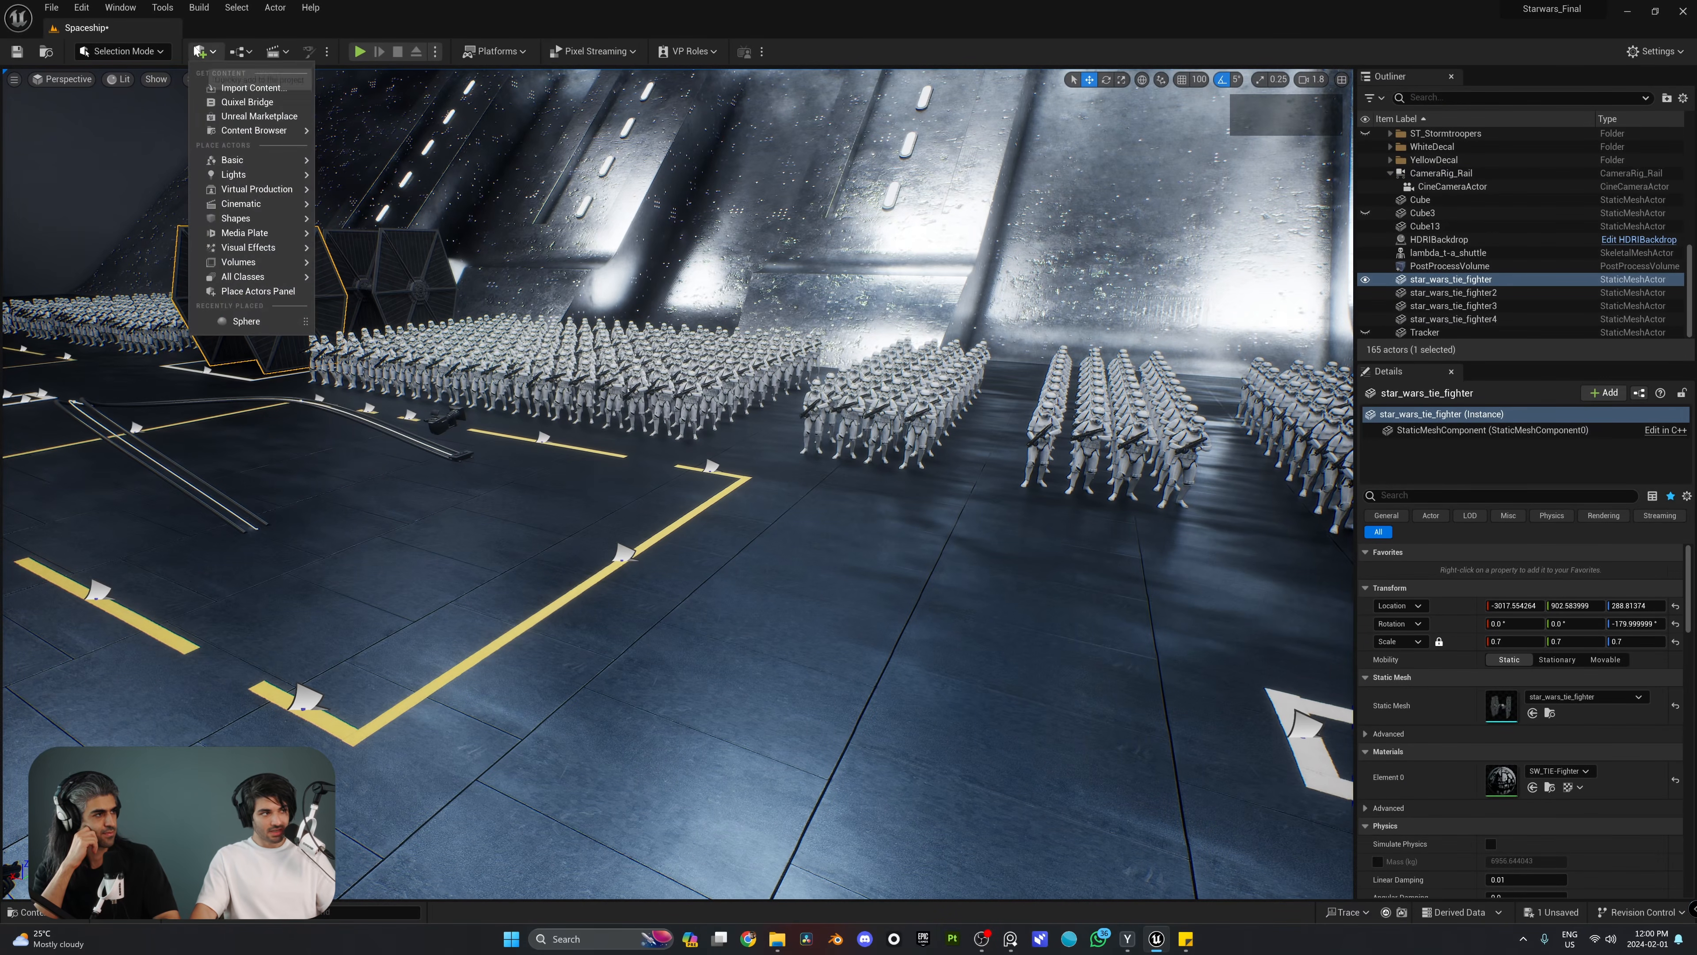
mouse_move(264, 206)
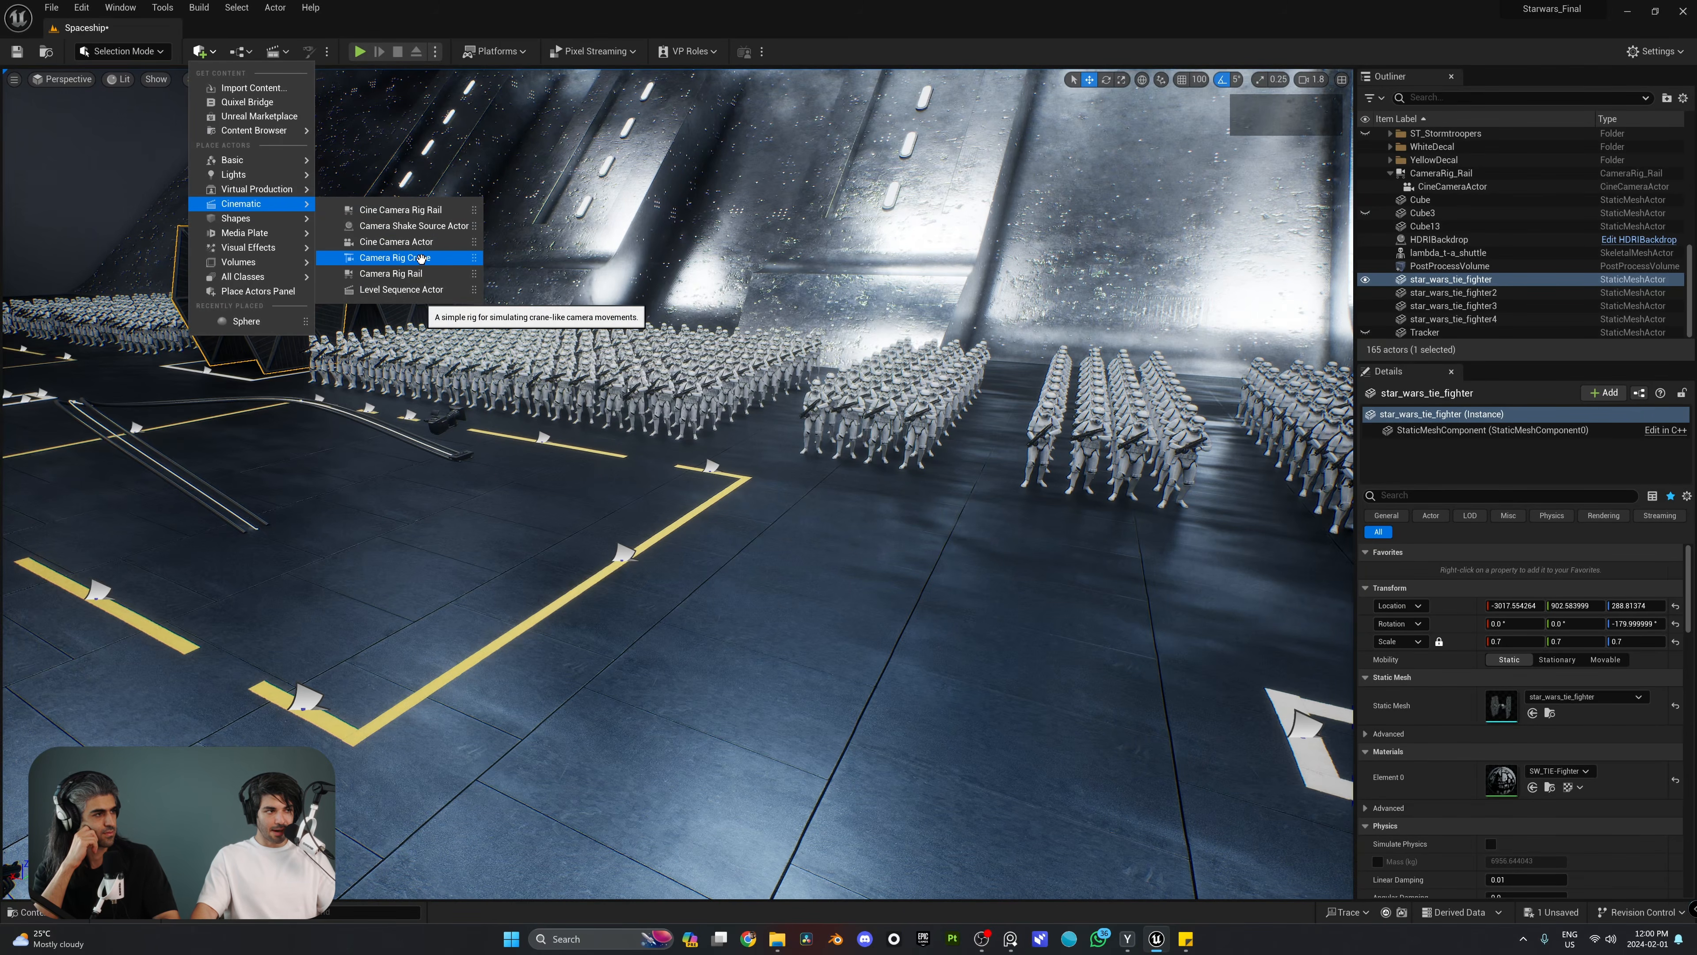
left_click_drag(421, 258, 950, 668)
right_click_drag(910, 600, 819, 581)
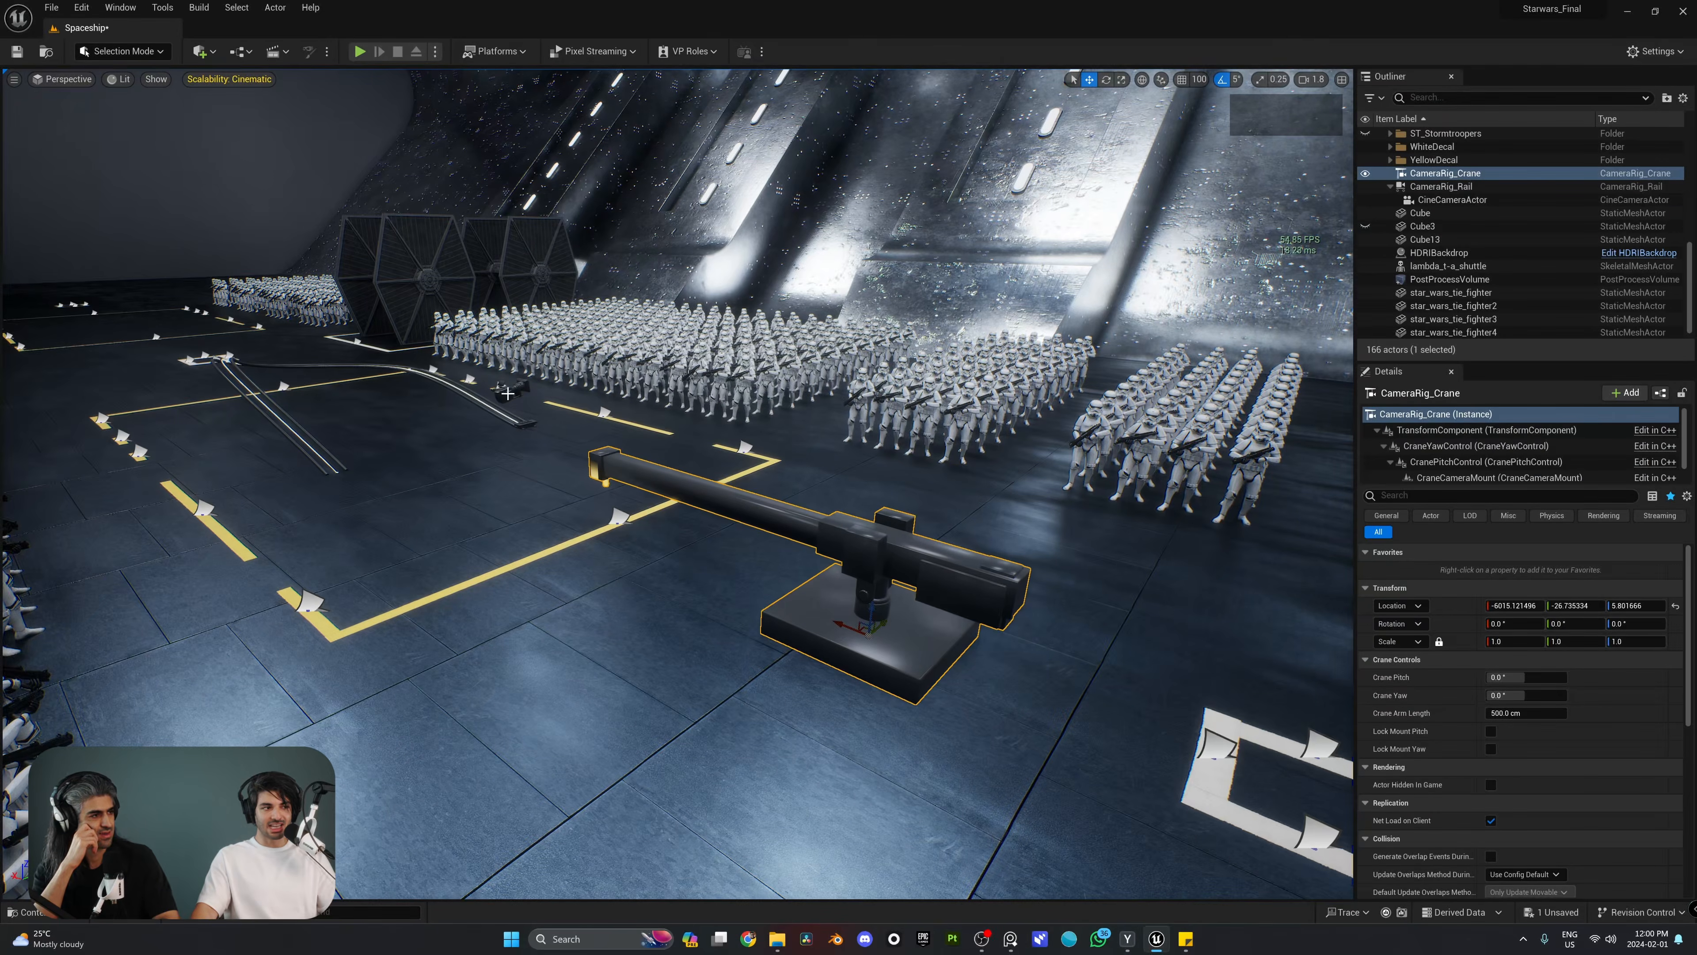
Step: Attach the CineCameraActor to CameraRig_Crane instead of the rail and reset its location to 0.0, 0.0, 0.0
left_click(1443, 200)
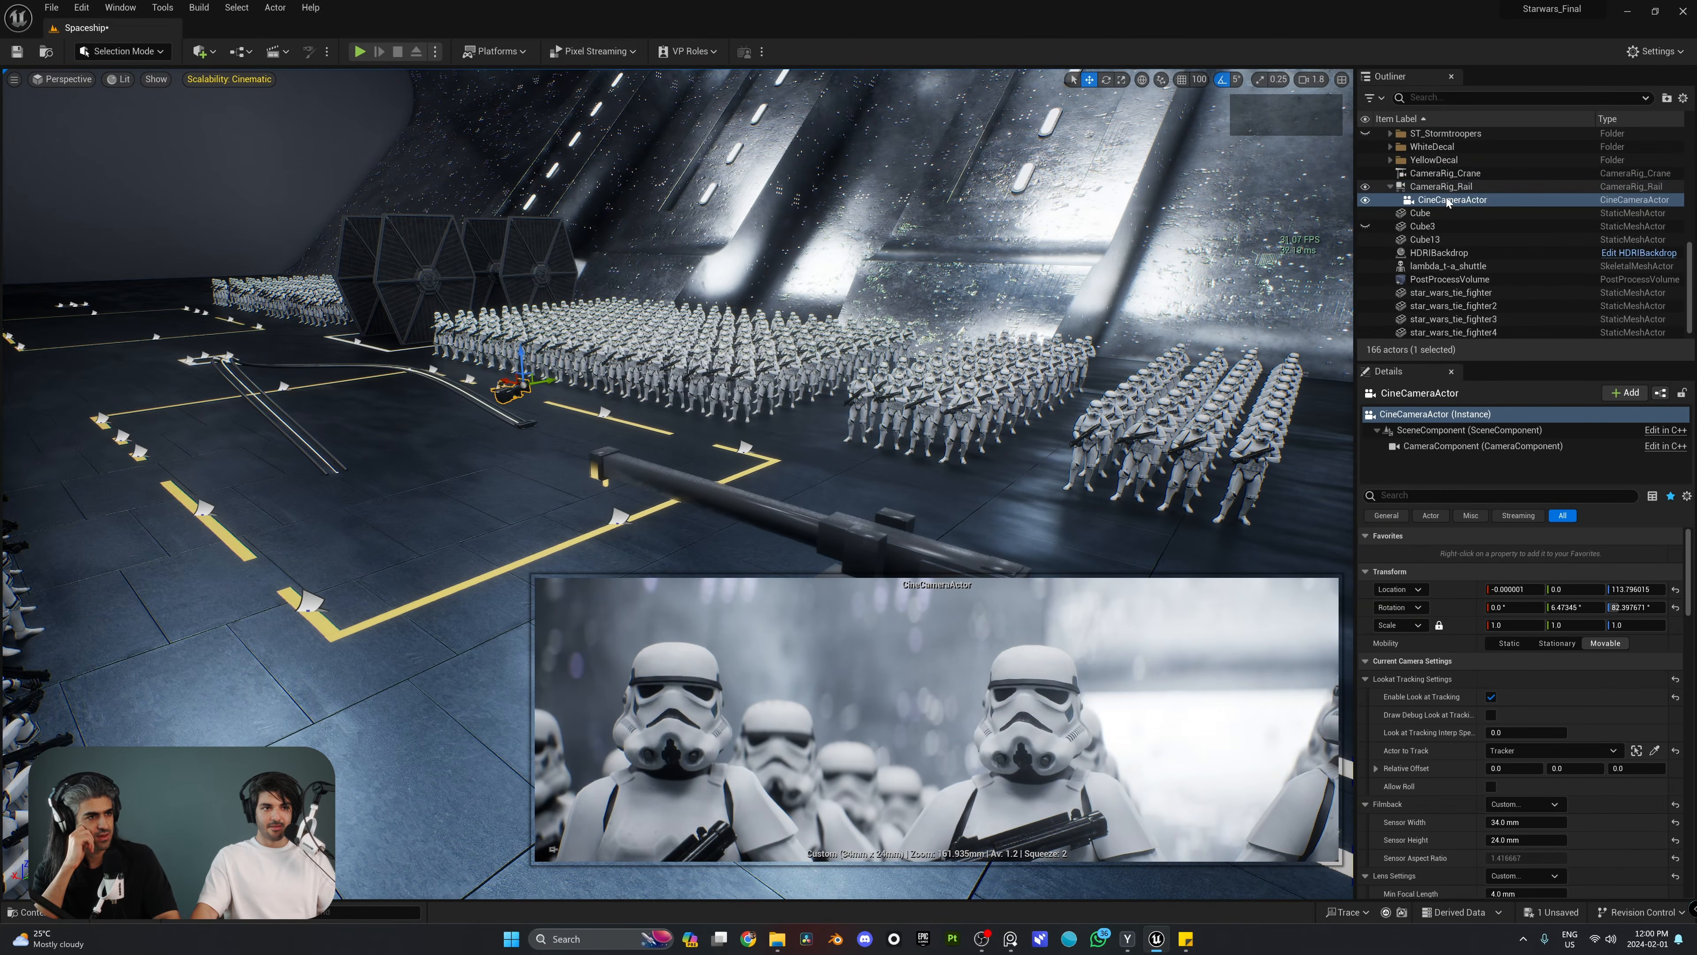
left_click_drag(1436, 204, 1447, 207)
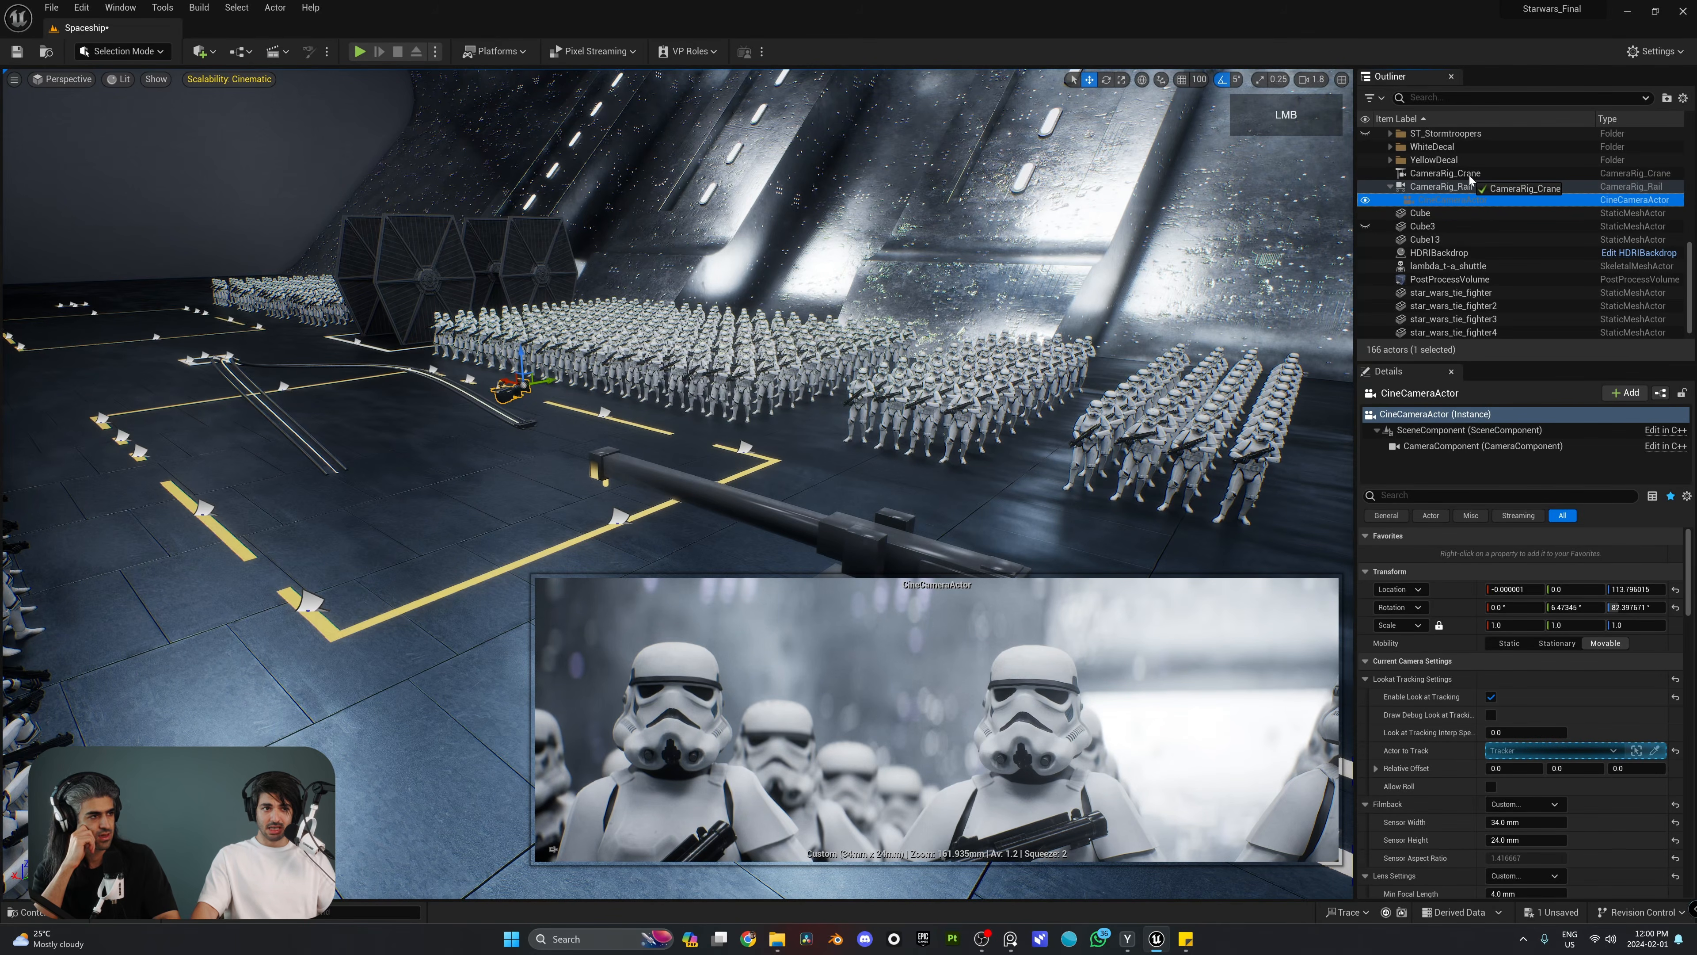
left_click_drag(1470, 179, 1464, 175)
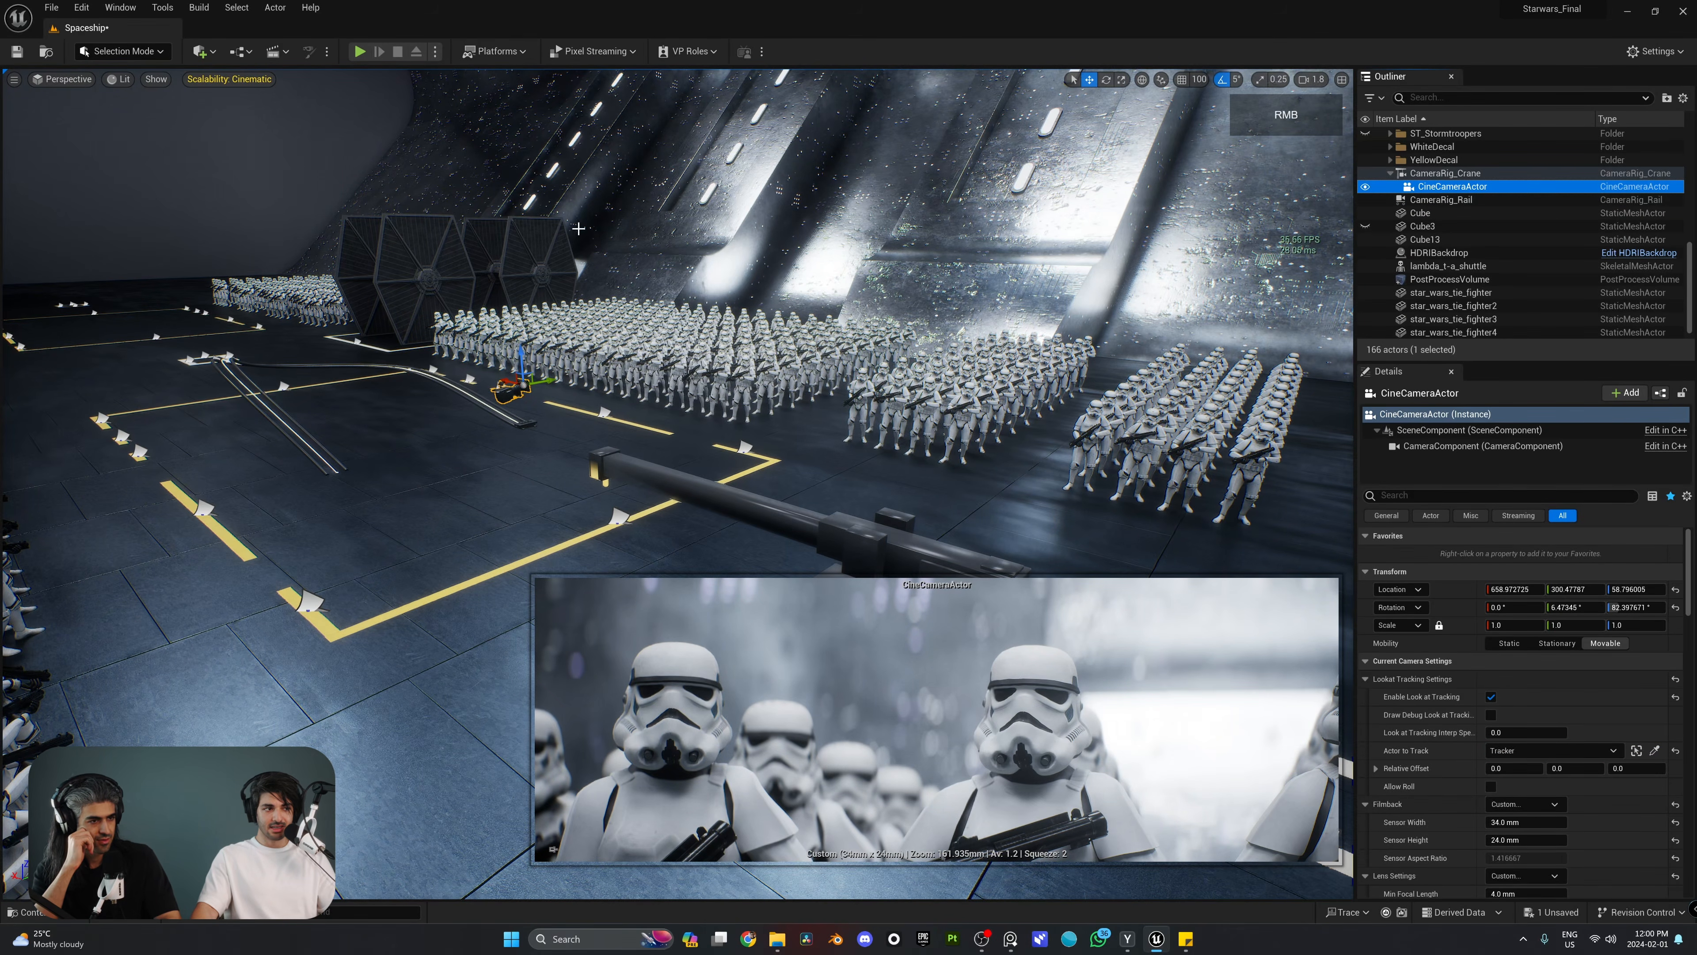
right_click_drag(578, 228, 641, 278)
key("s")
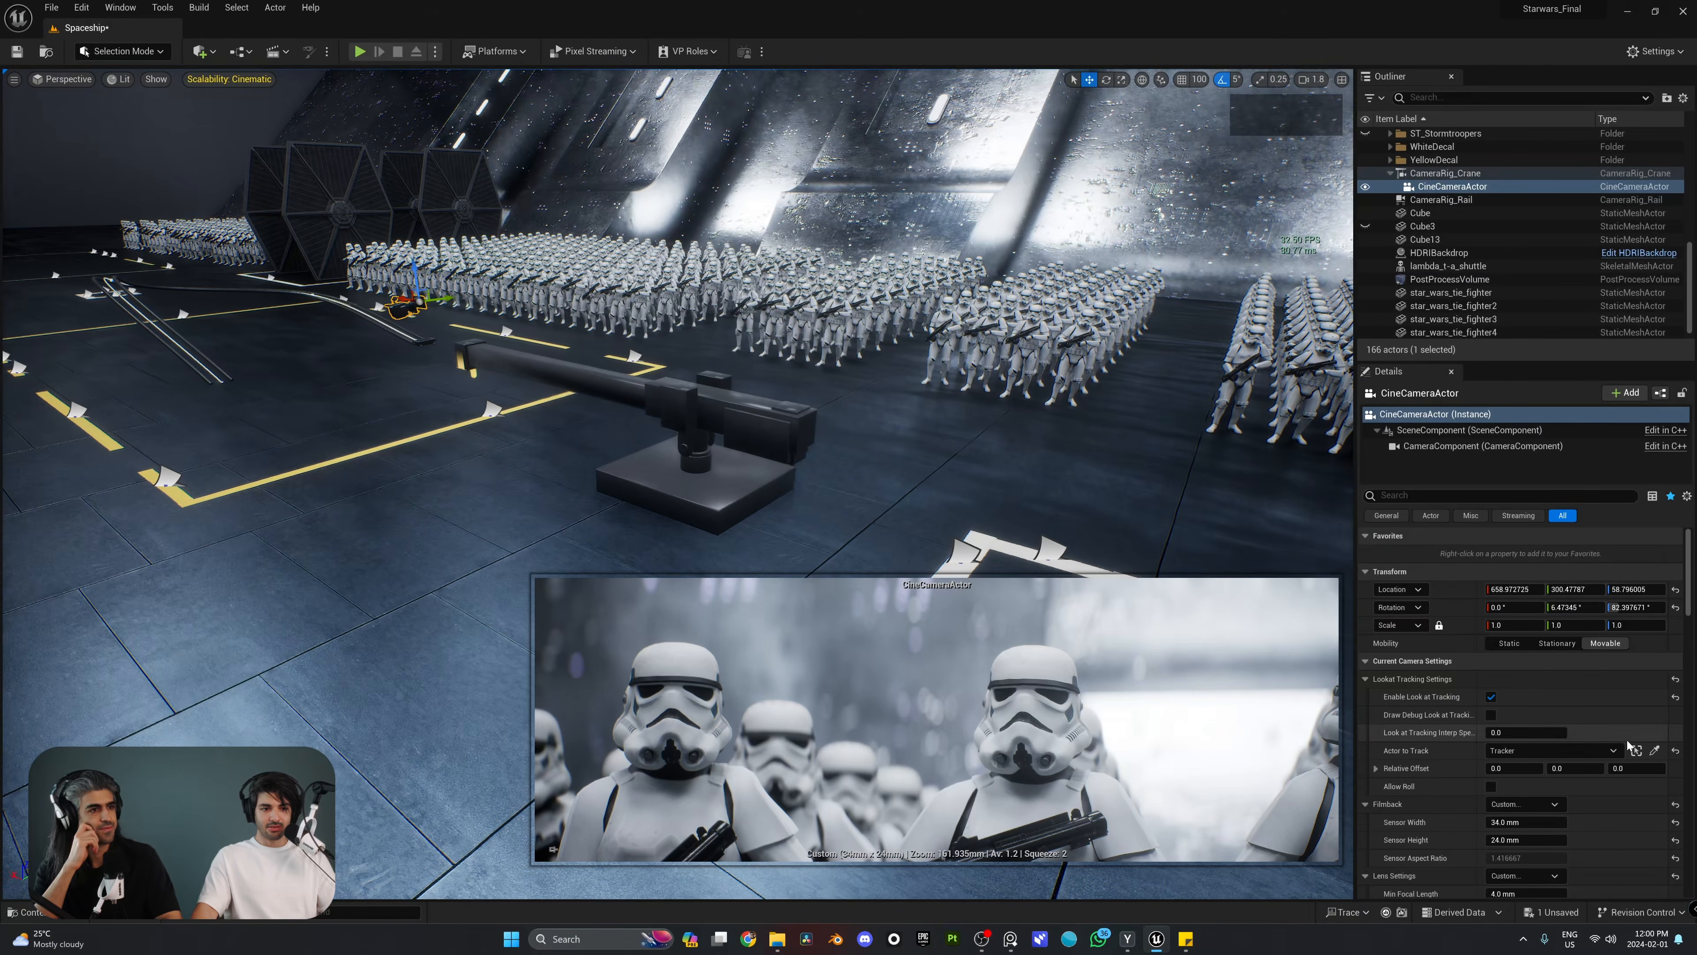
left_click(1675, 589)
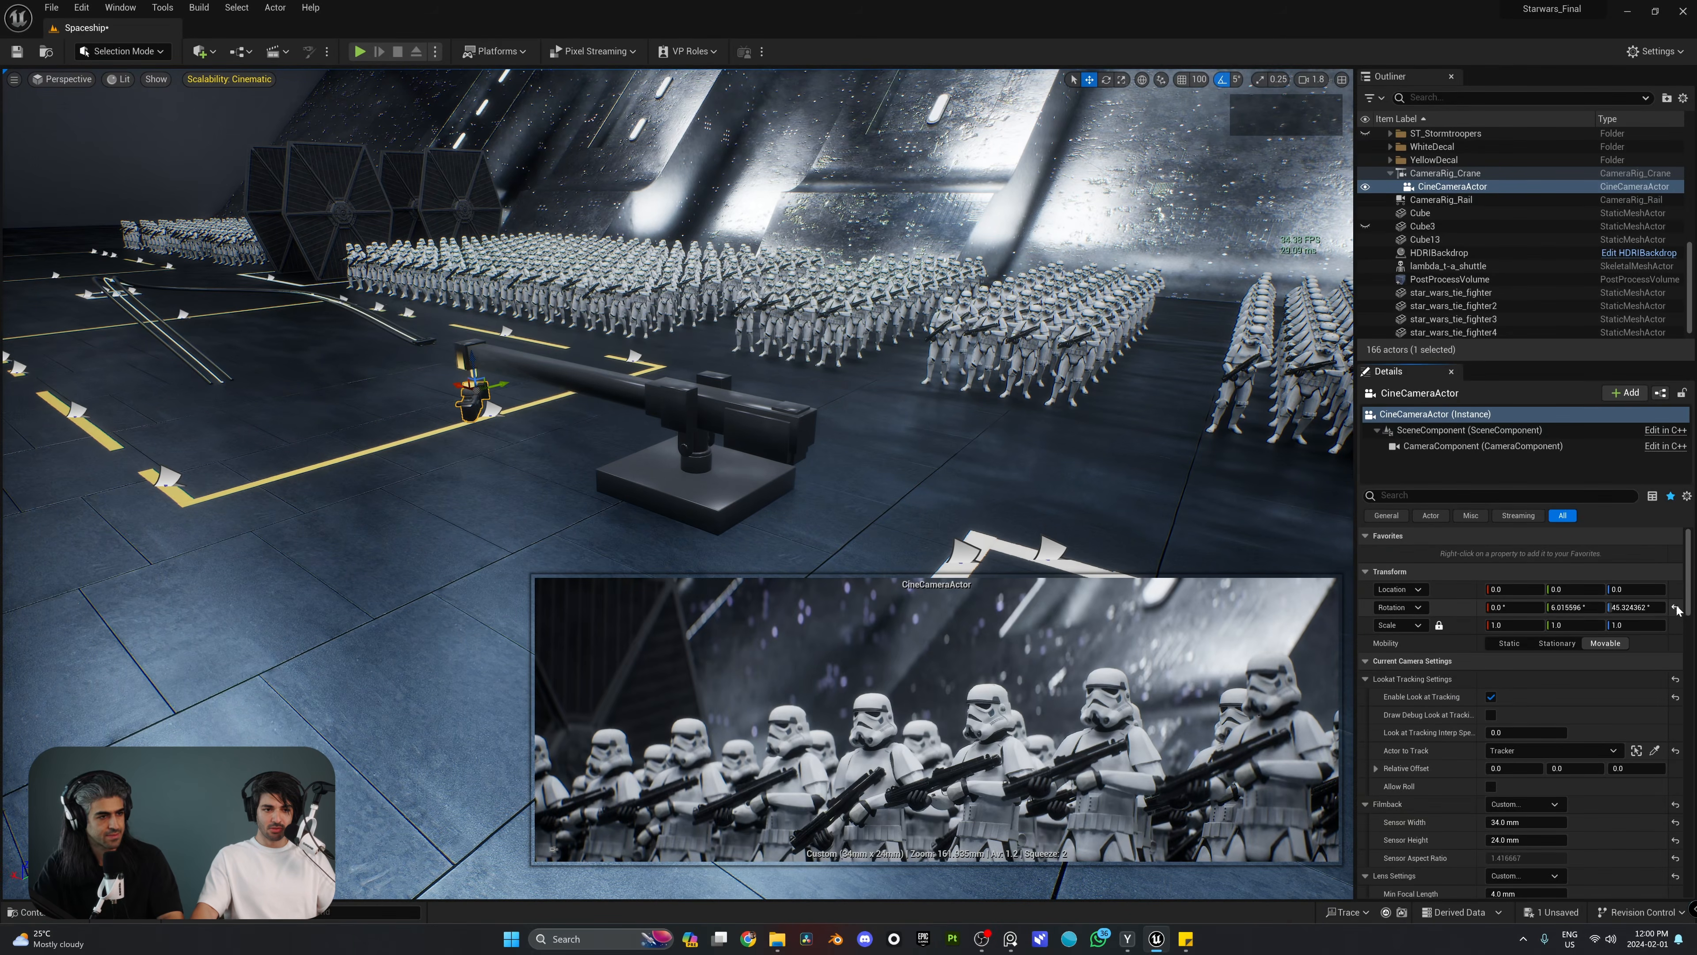
Step: Try out the crane's movement by varying its pitch, yaw and arm length, ending at about 42°, 360° and 486 cm
mouse_move(730, 412)
right_mouse_down()
mouse_move(752, 431)
mouse_move(730, 412)
right_mouse_up()
key("w")
key("a")
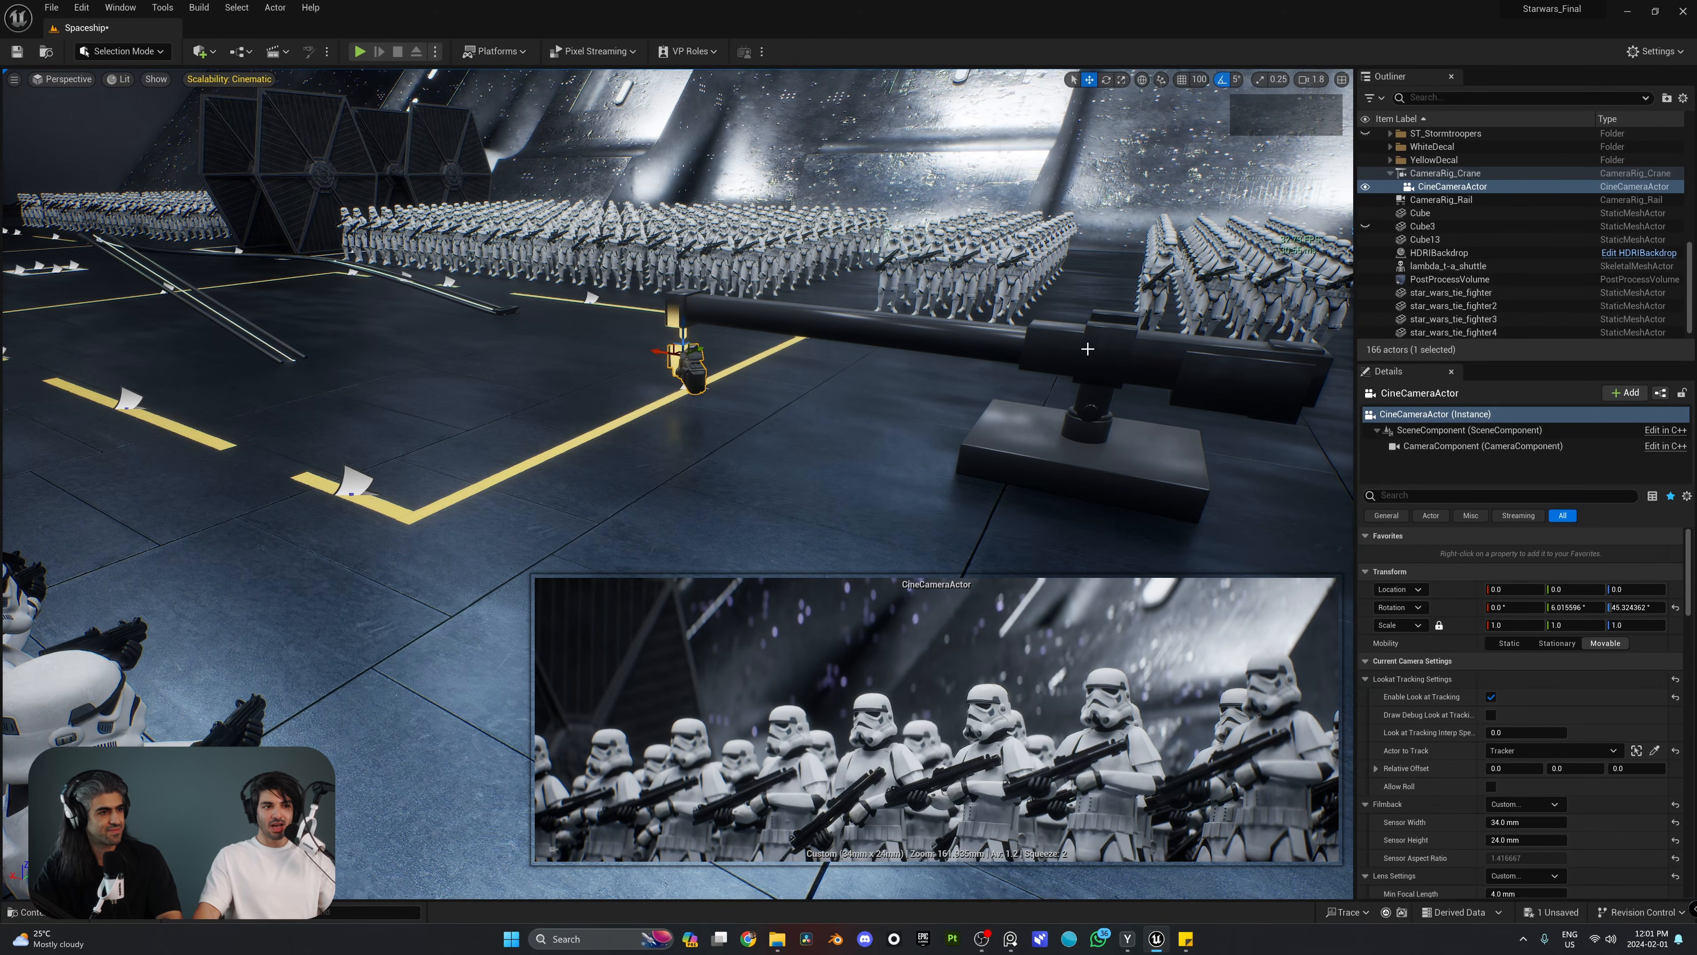
key("s")
right_click_drag(1088, 350, 1106, 361)
left_click(968, 364)
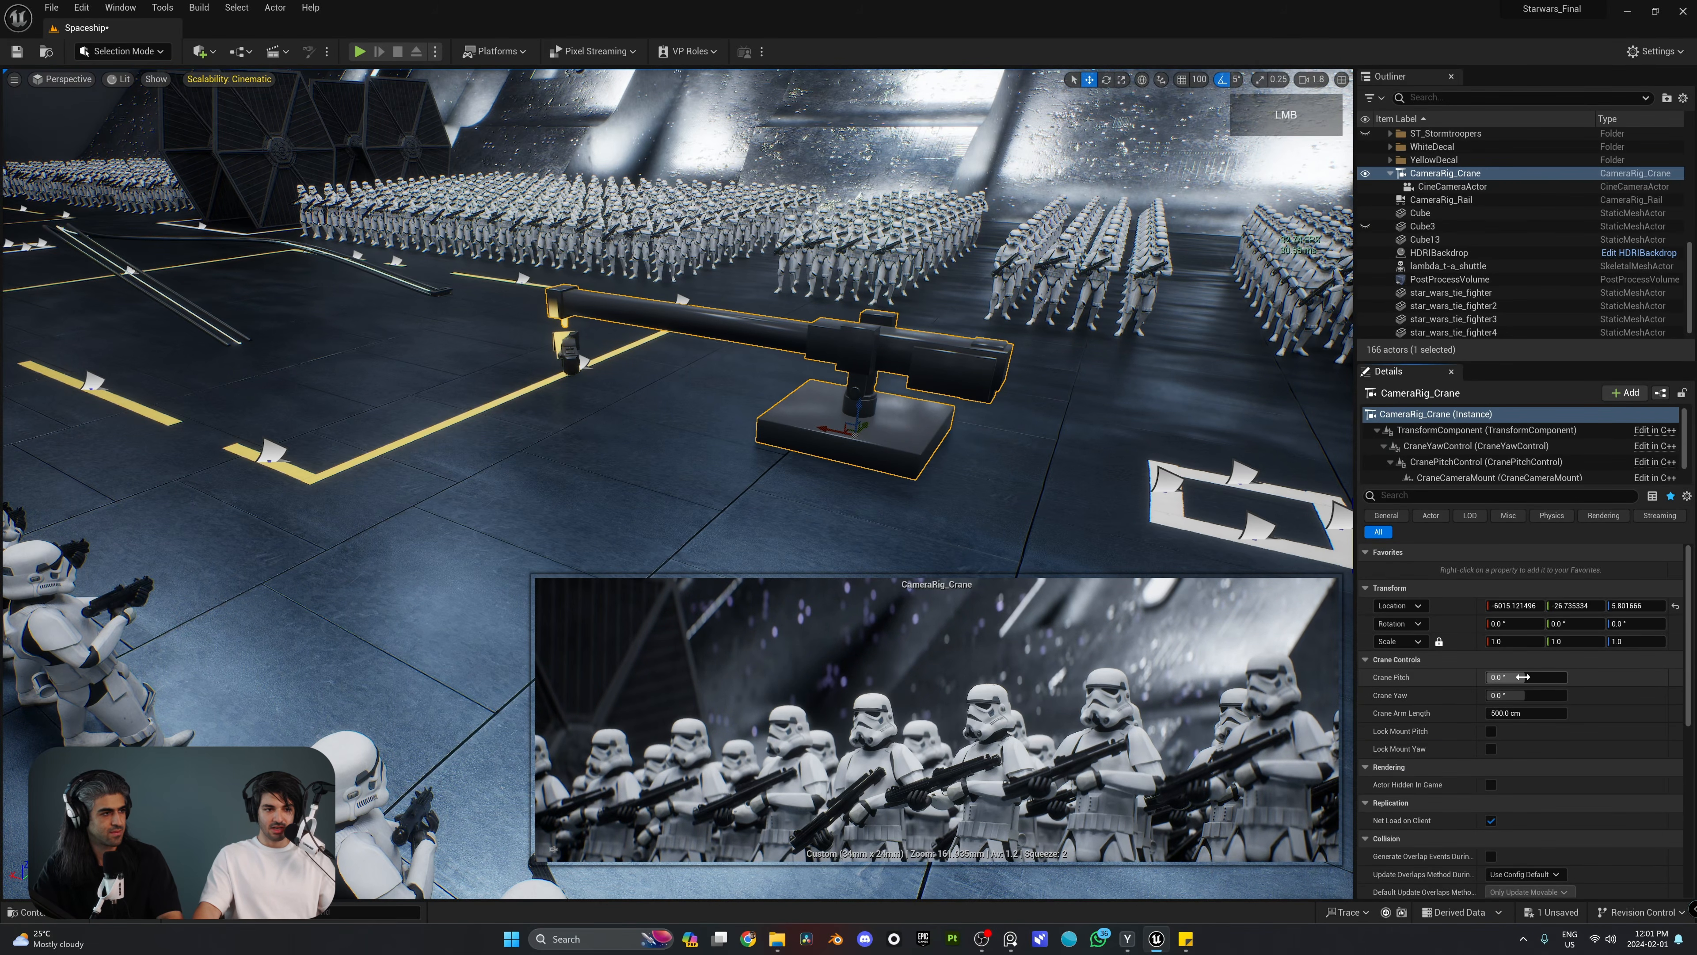
left_click_drag(1523, 676, 1557, 712)
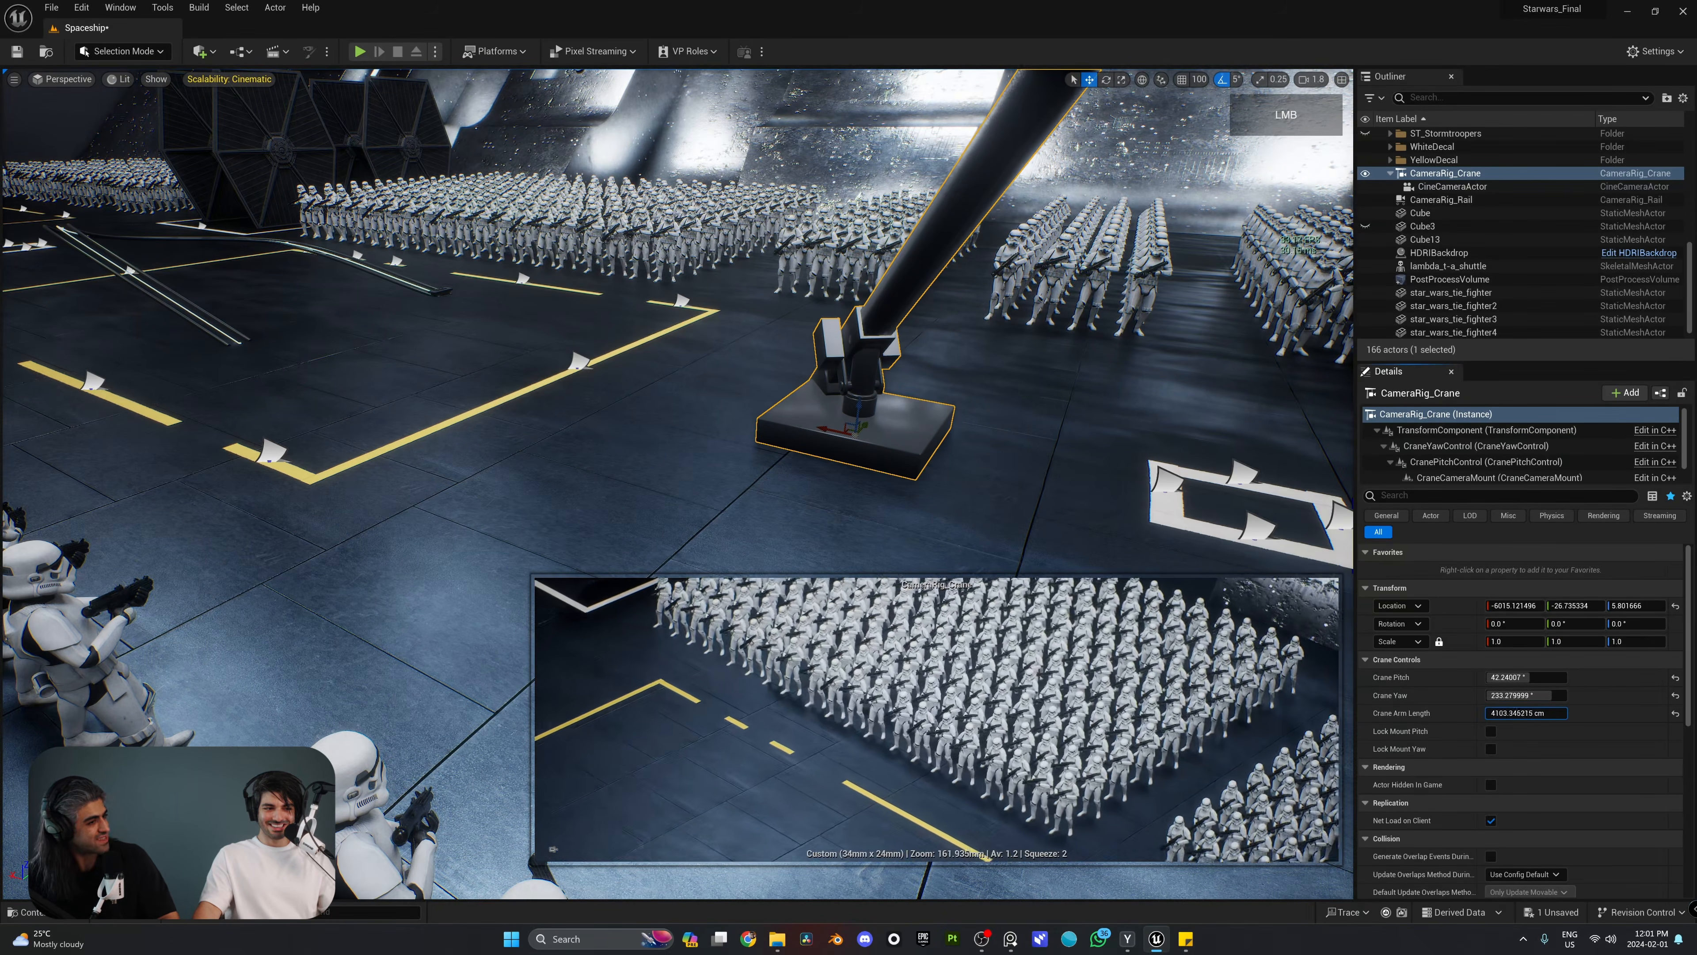
left_click_drag(1530, 712, 1524, 677)
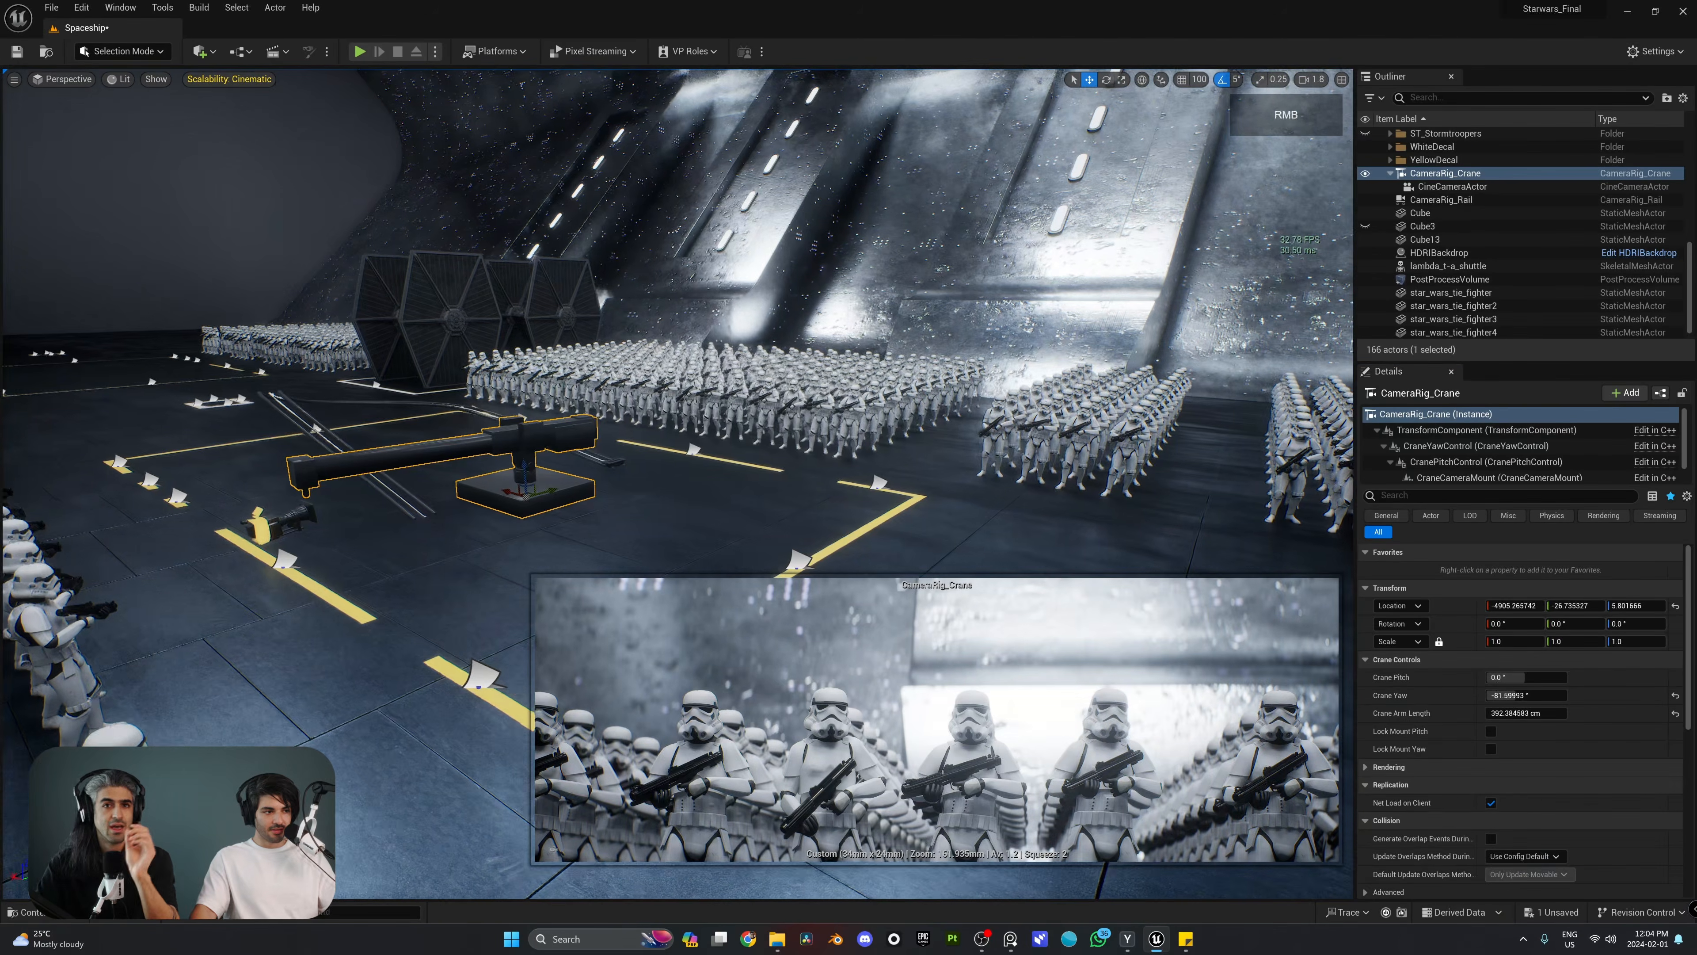
Step: Move the crane to an X location of about -4905 and set its pitch to about 160°, yaw to about 245° and arm length to about 448 cm
right_click_drag(868, 402, 862, 401)
left_click_drag(1516, 695, 1554, 696)
left_click_drag(1503, 677, 1507, 712)
mouse_move(1526, 713)
left_mouse_down()
mouse_move(1623, 713)
mouse_move(1557, 714)
mouse_move(1554, 695)
left_mouse_up()
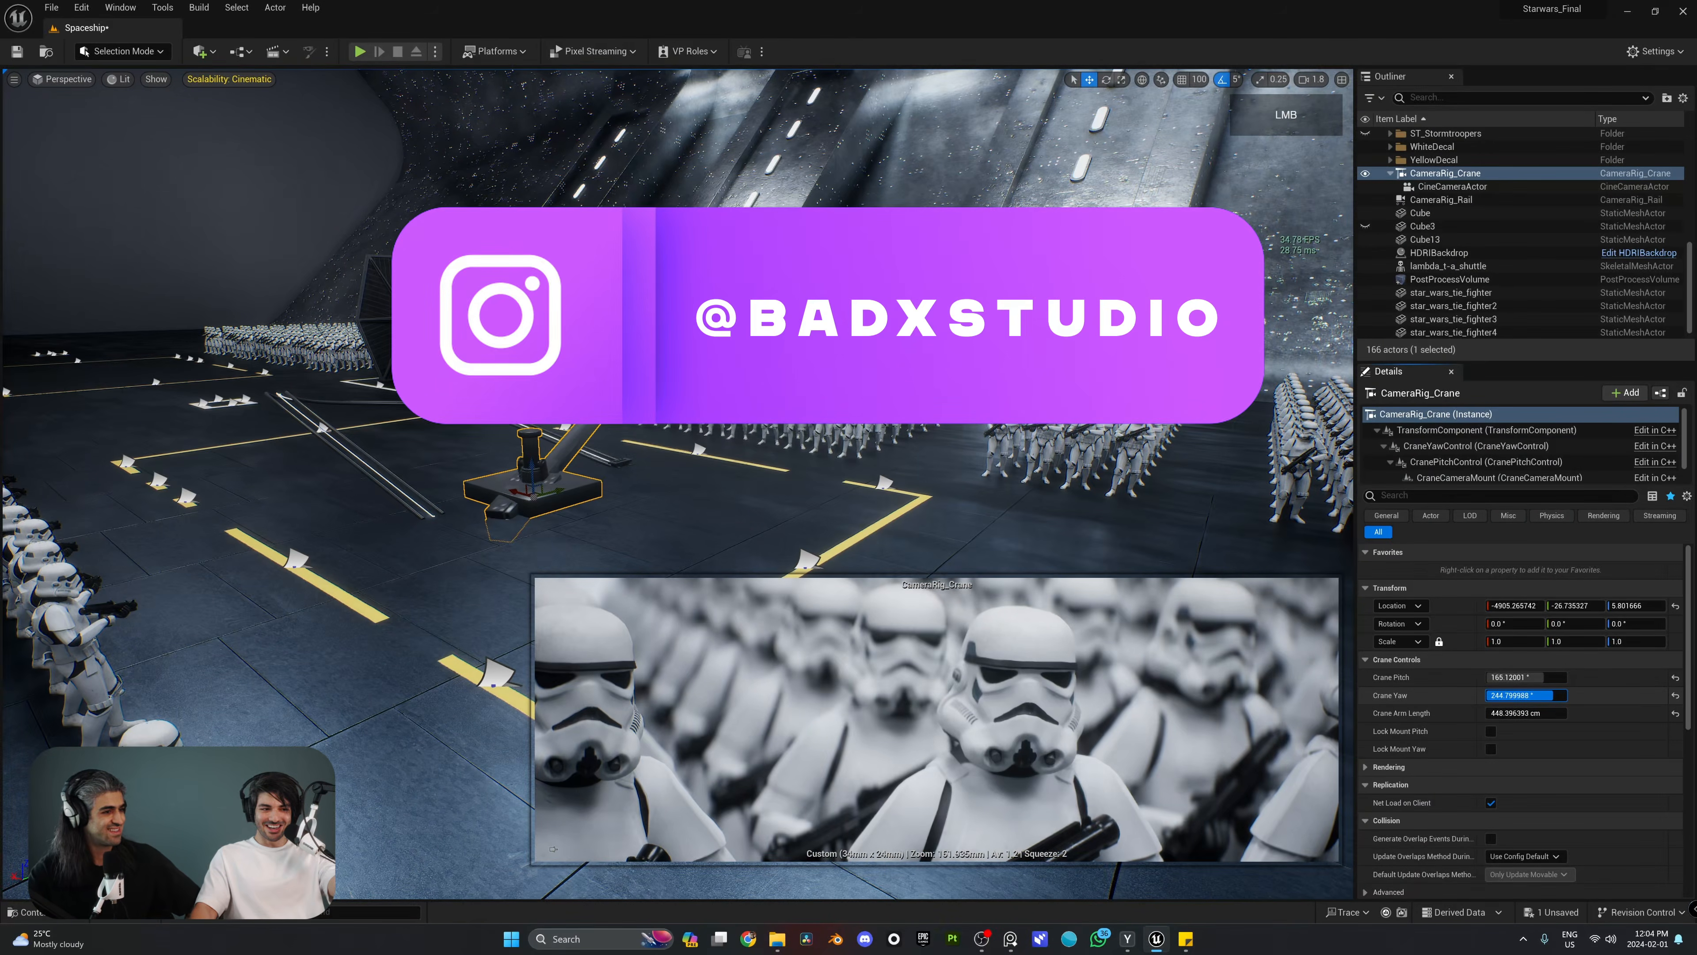